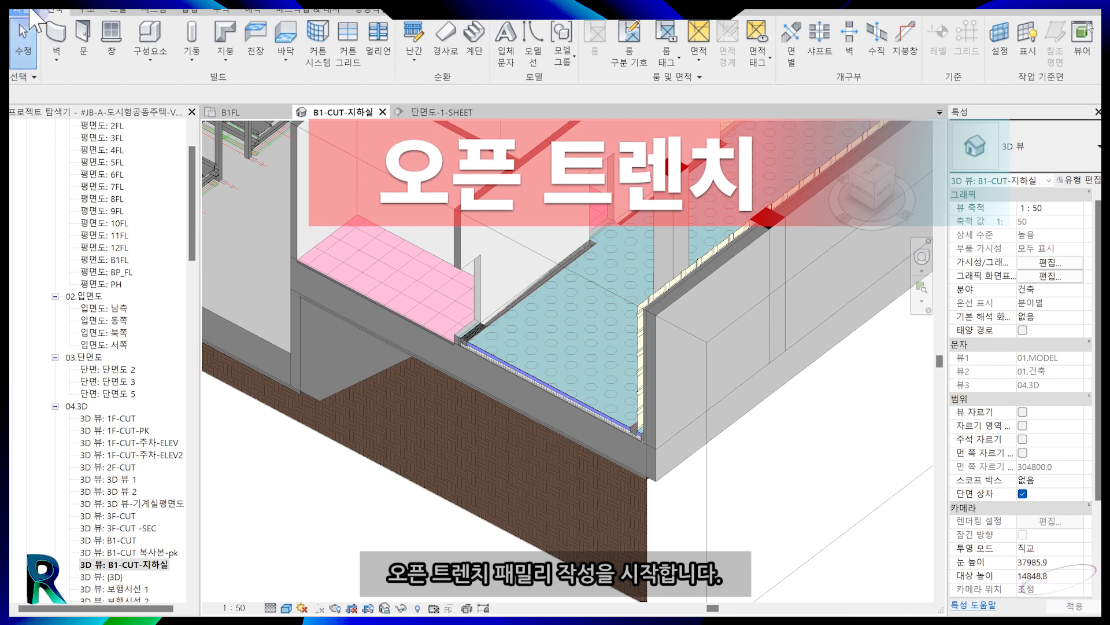
# - Create a new family from the floor-based generic model template 미터법 일반 모델 바닥 기반.rft
pyautogui.click(29, 10)
pyautogui.click(53, 70)
pyautogui.click(179, 106)
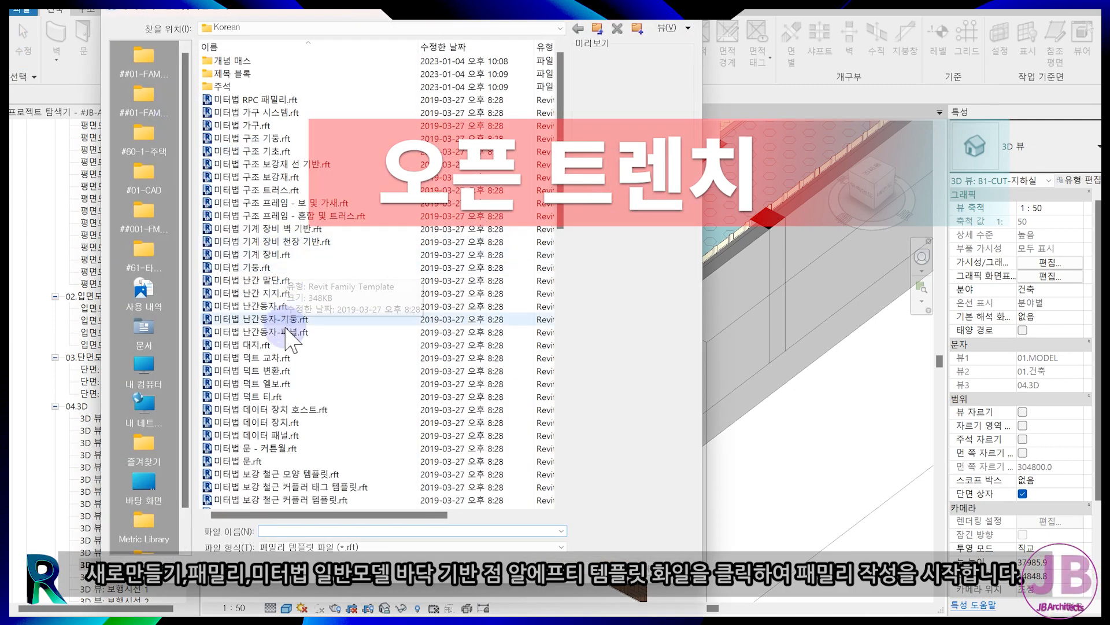
pyautogui.scroll(-9, 292, 341)
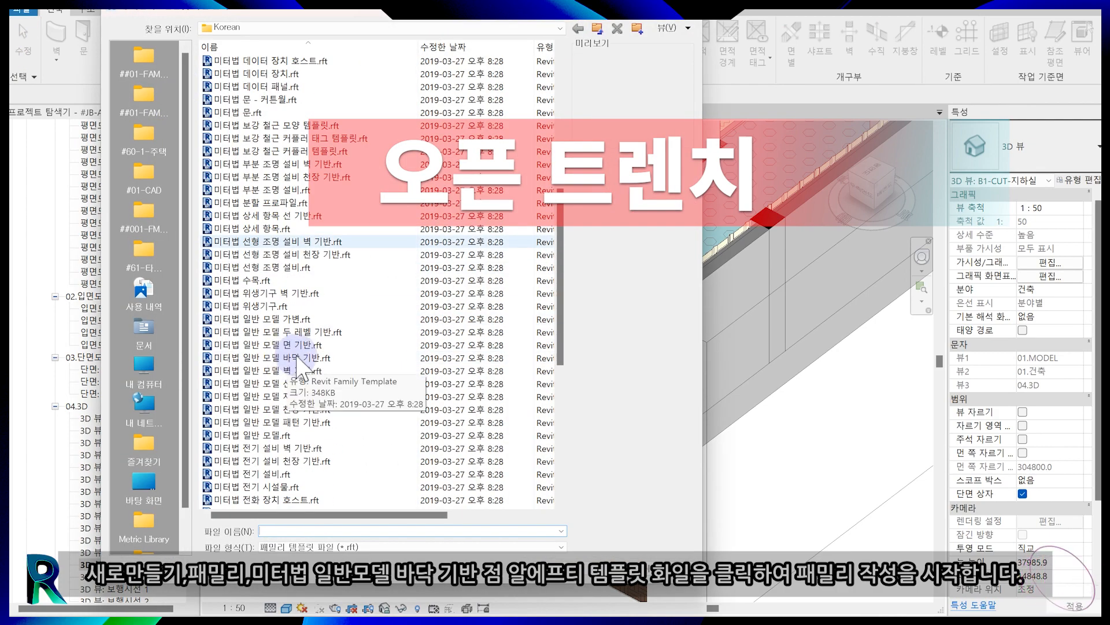
pyautogui.click(306, 358)
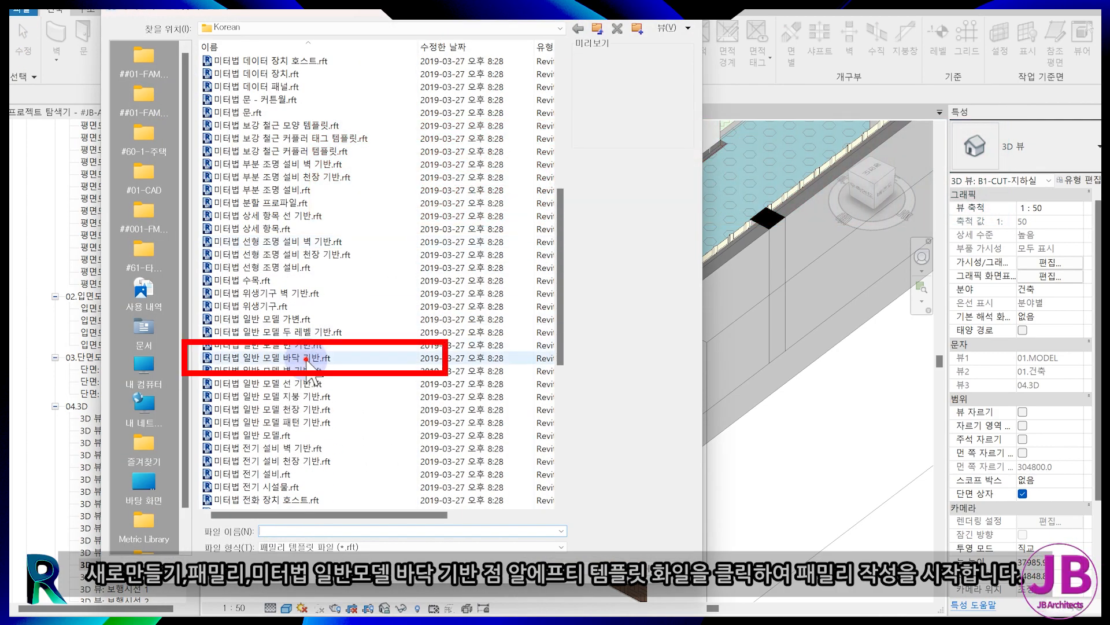
pyautogui.click(306, 359)
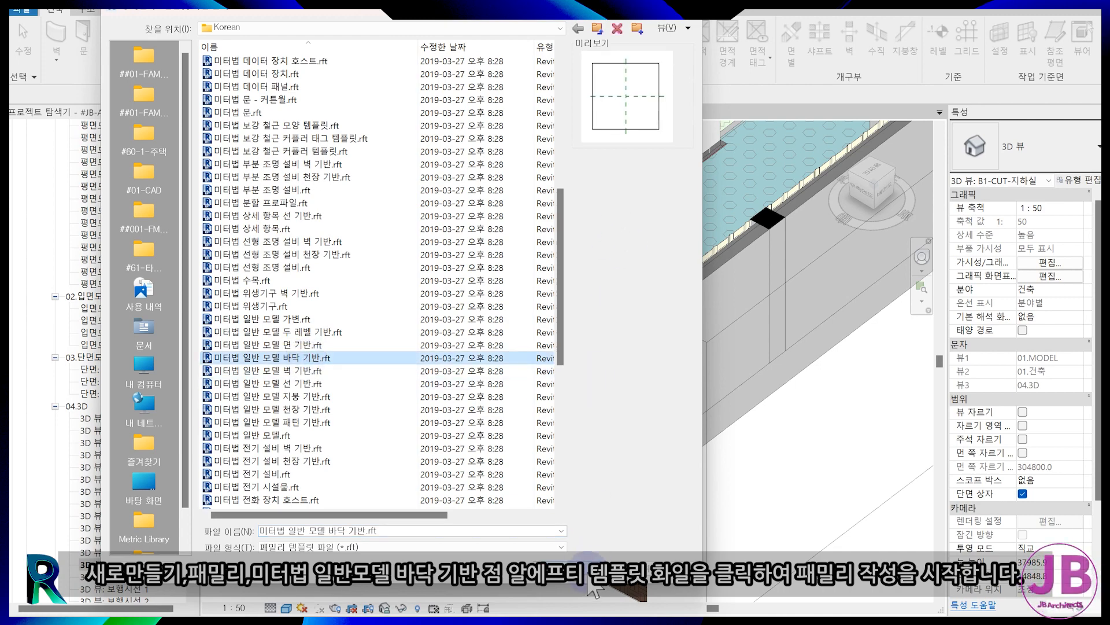
pyautogui.click(588, 577)
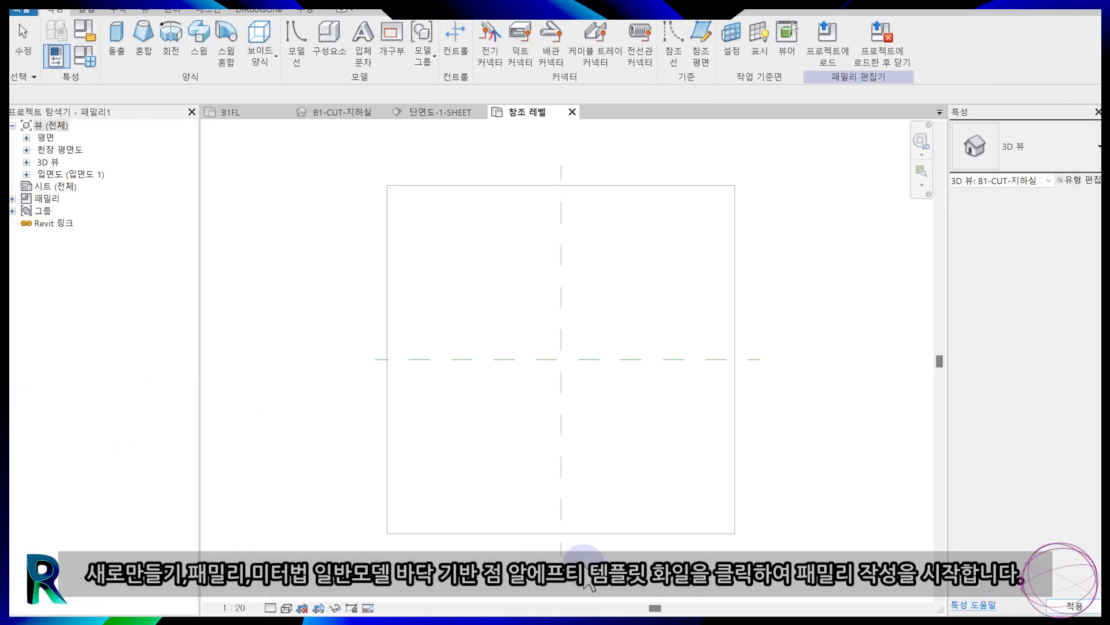
# - Close the open project views 단면도-1-SHEET, B1-CUT-지하실 and B1FL, and save the new family as 오픈트랜치-V1.rfa
pyautogui.click(432, 111)
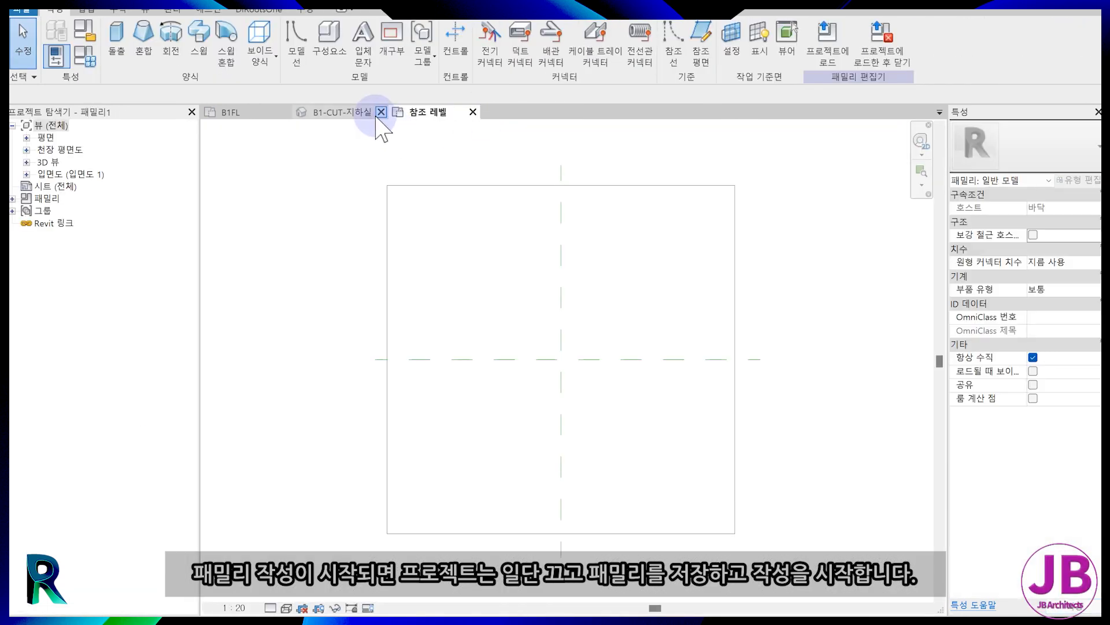
pyautogui.click(381, 112)
pyautogui.click(236, 113)
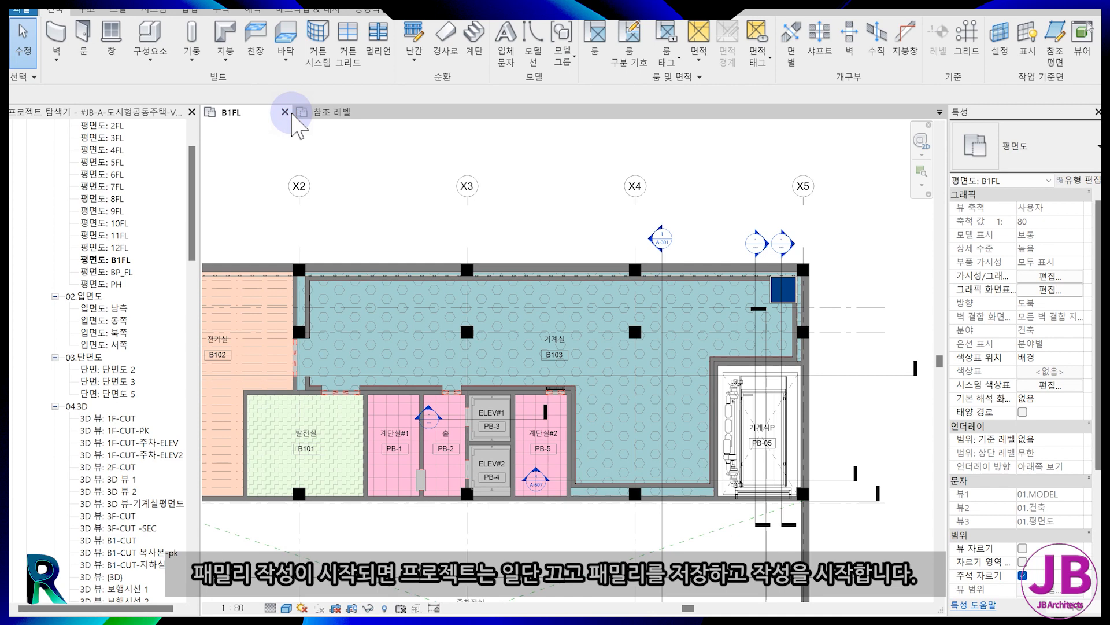
pyautogui.click(284, 111)
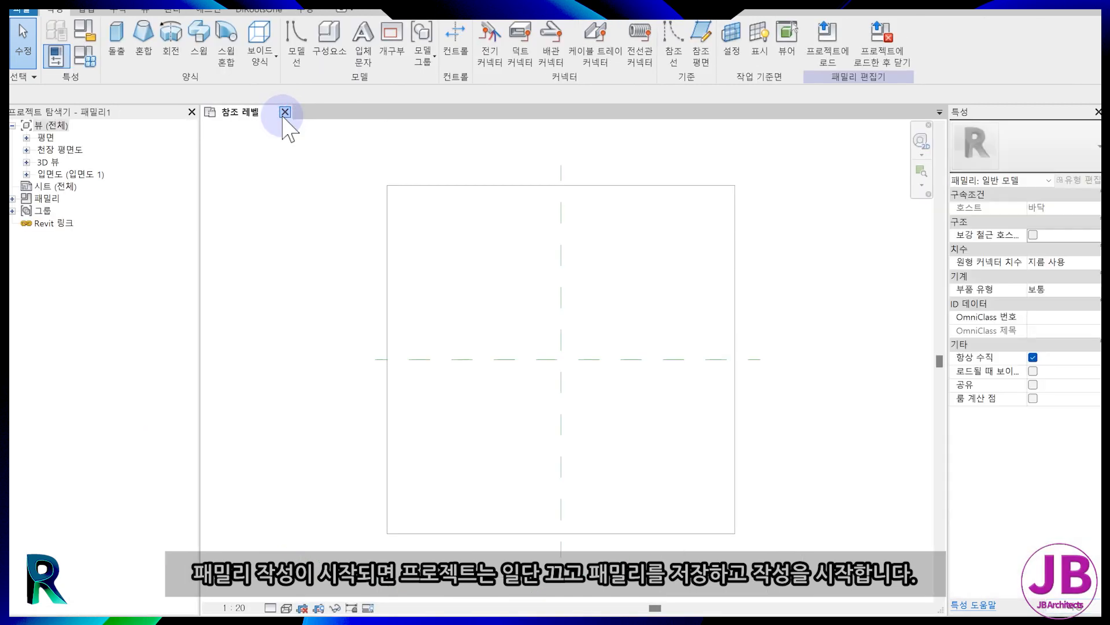
pyautogui.click(740, 498)
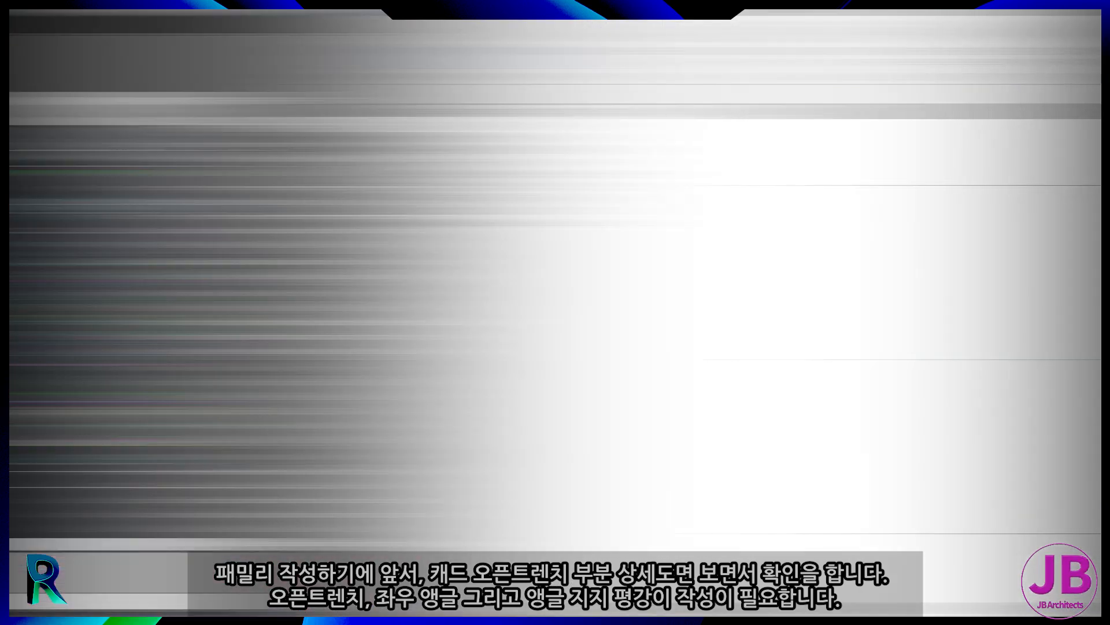
pyautogui.scroll(-4, 465, 392)
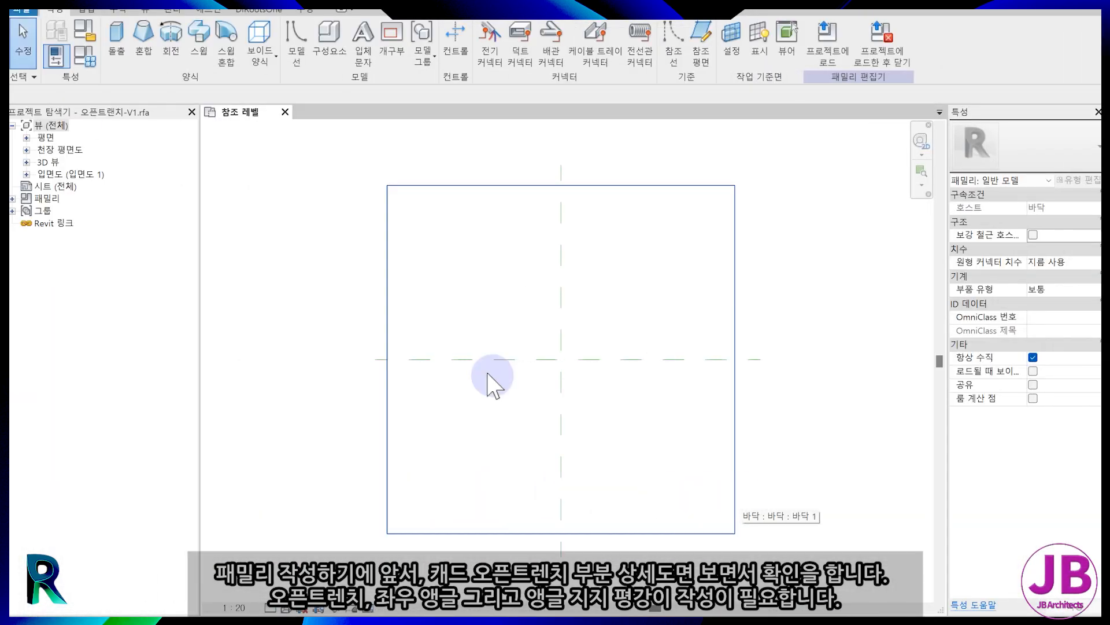
# - Open the 3D view 뷰 1, tile it beside the 참조 레벨 plan, and fit both views
pyautogui.click(26, 162)
pyautogui.doubleClick(59, 174)
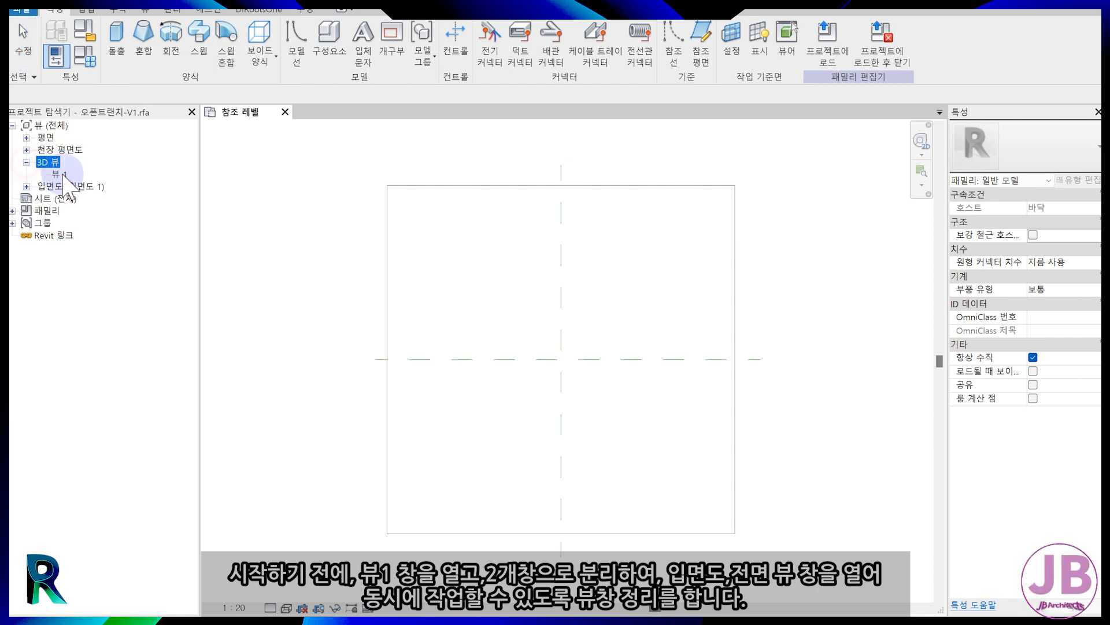
pyautogui.click(252, 113)
pyautogui.press('w')
pyautogui.press('t')
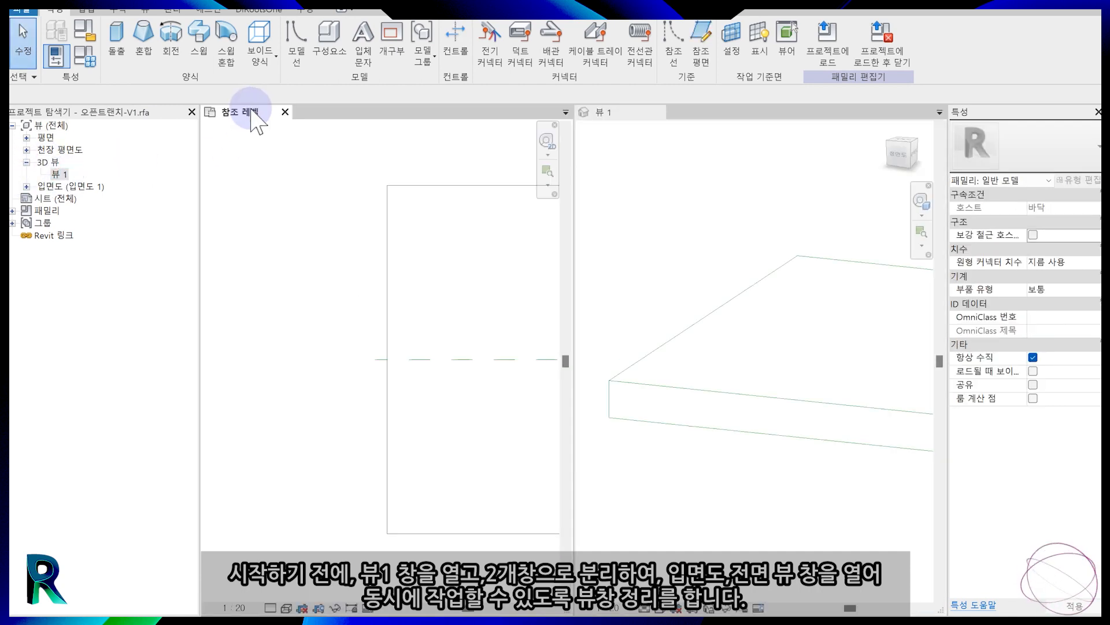
pyautogui.press('z')
pyautogui.press('a')
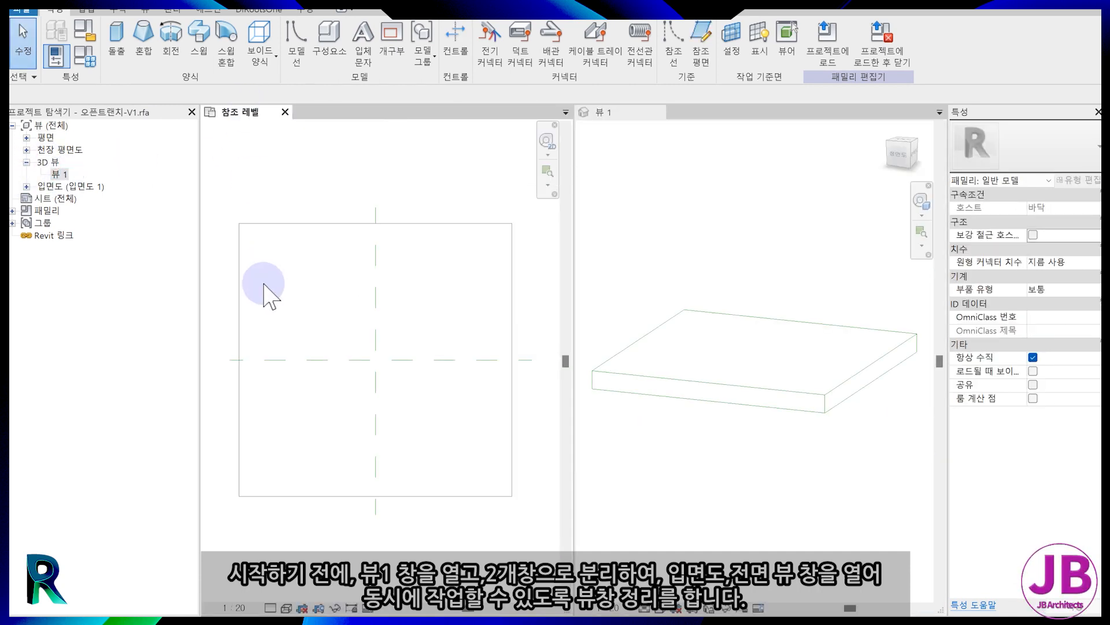
# - Open the 전면 elevation and move it into the same pane as the 3D view 뷰 1
pyautogui.click(27, 186)
pyautogui.doubleClick(59, 234)
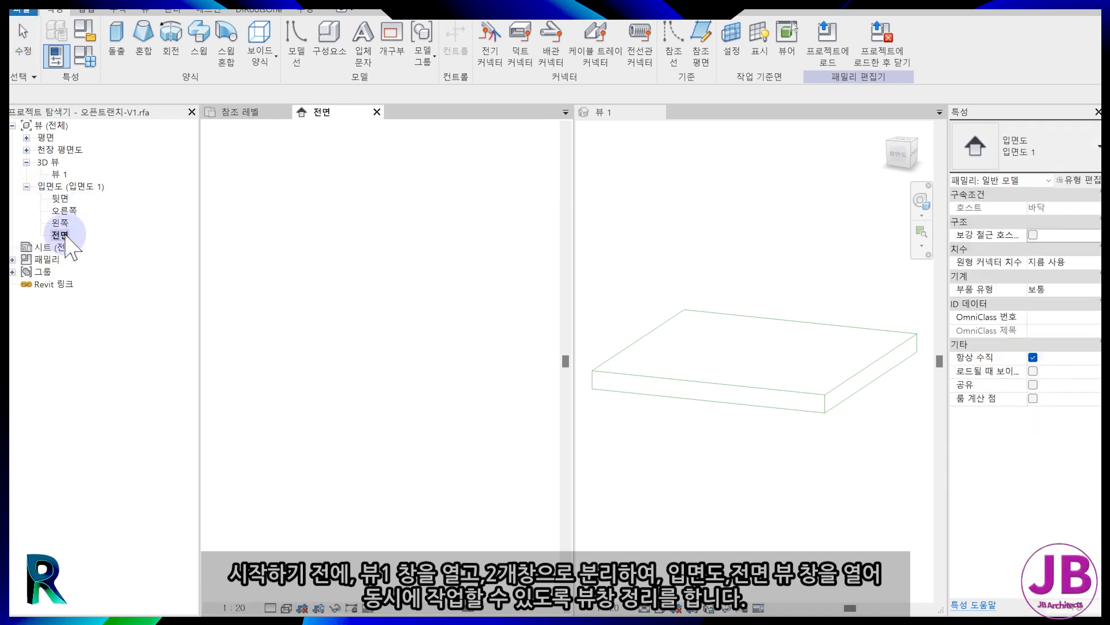
pyautogui.moveTo(353, 114); pyautogui.dragTo(723, 124)
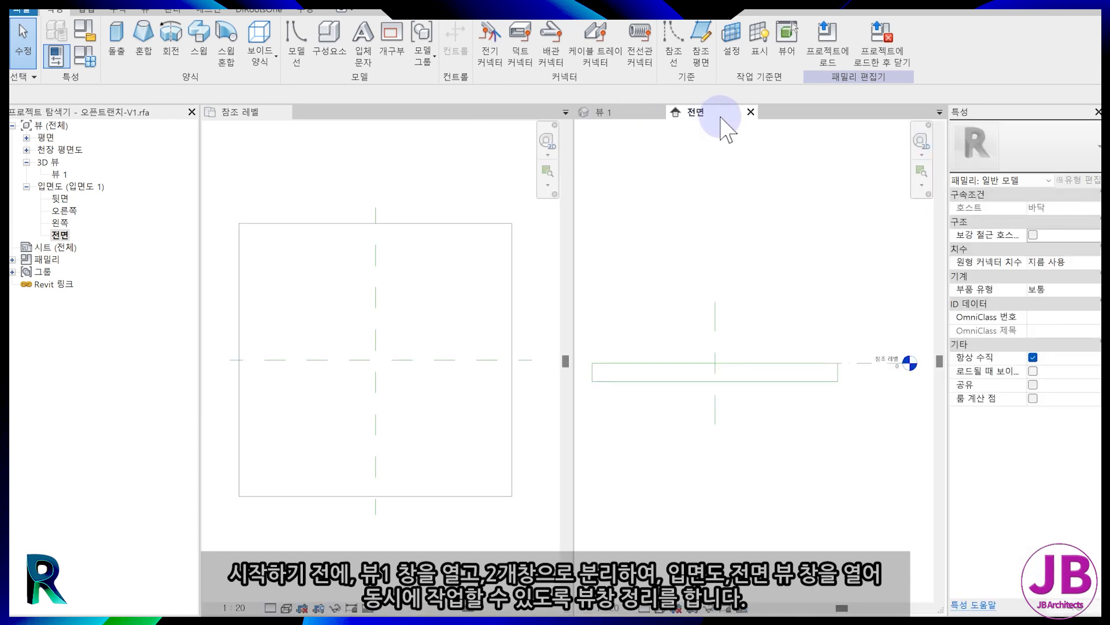
# - Draw a horizontal reference plane above and a vertical one right of the centre planes in the plan, each offset about 400 mm
pyautogui.click(332, 543)
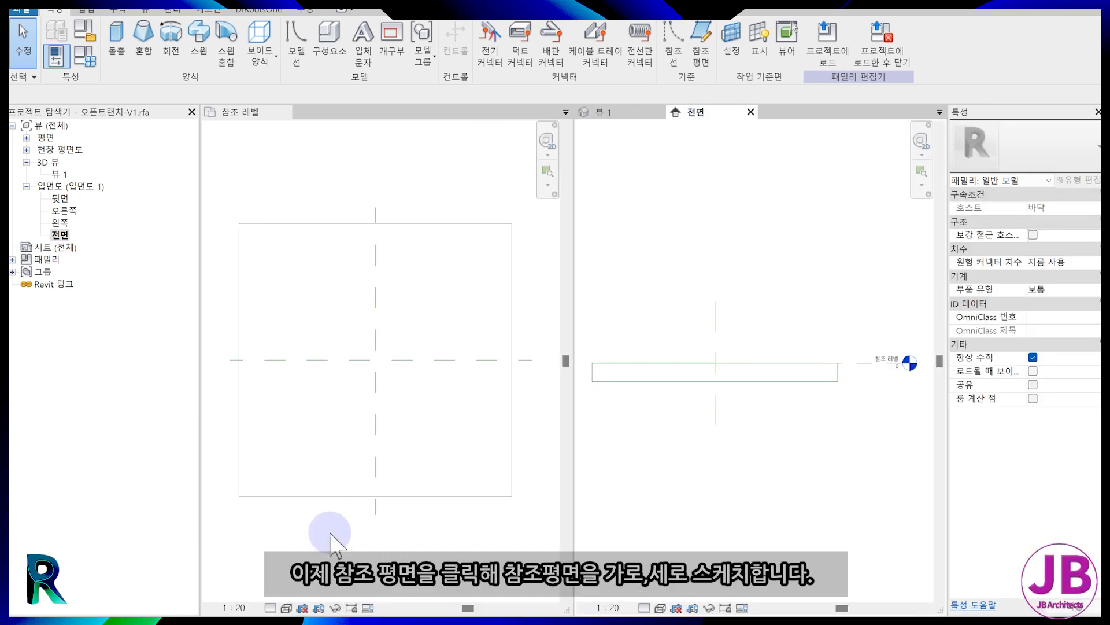
pyautogui.click(703, 55)
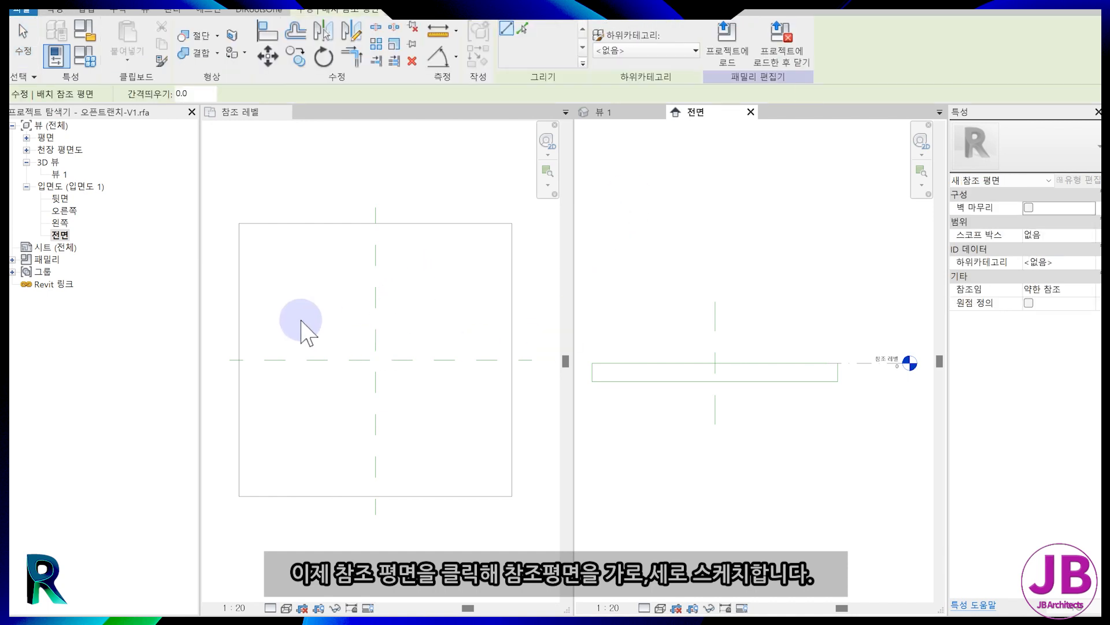
pyautogui.click(375, 294)
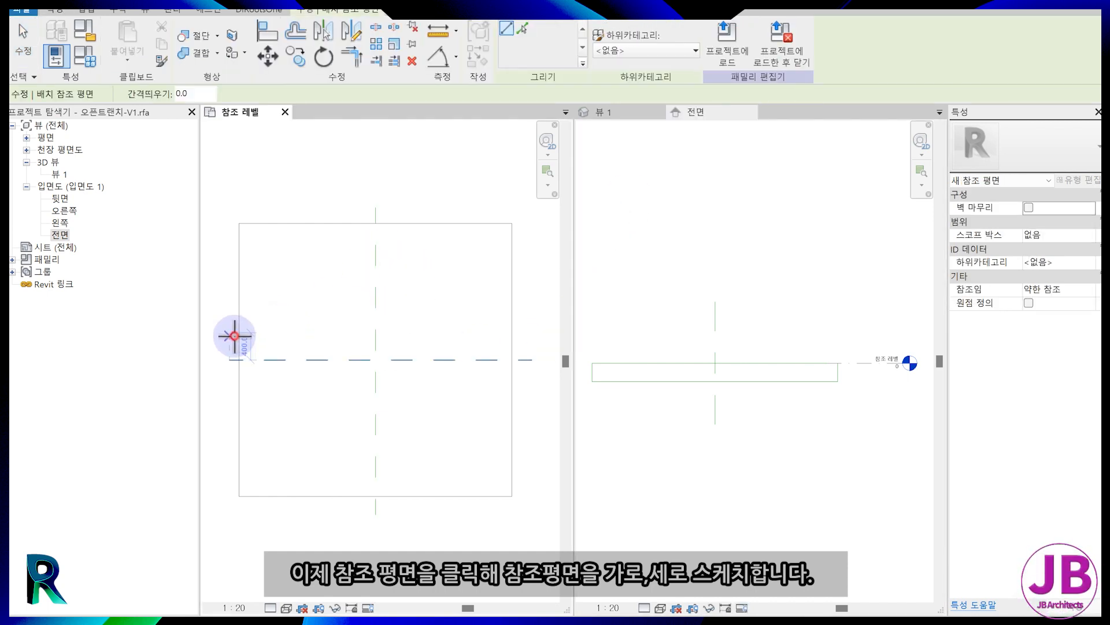
pyautogui.click(234, 335)
pyautogui.click(535, 332)
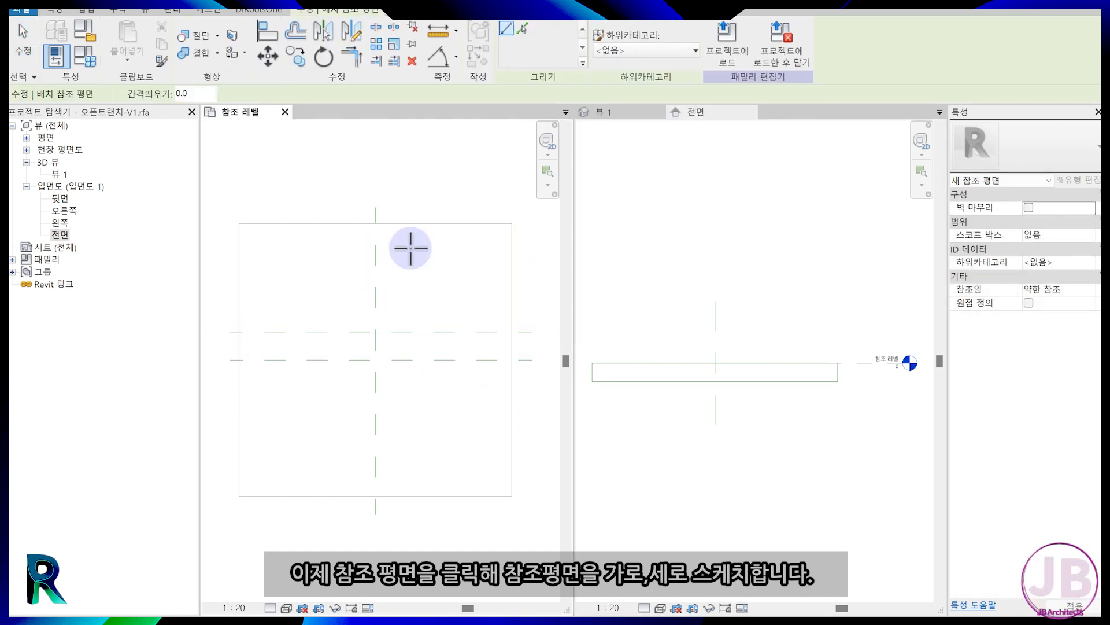
pyautogui.click(403, 207)
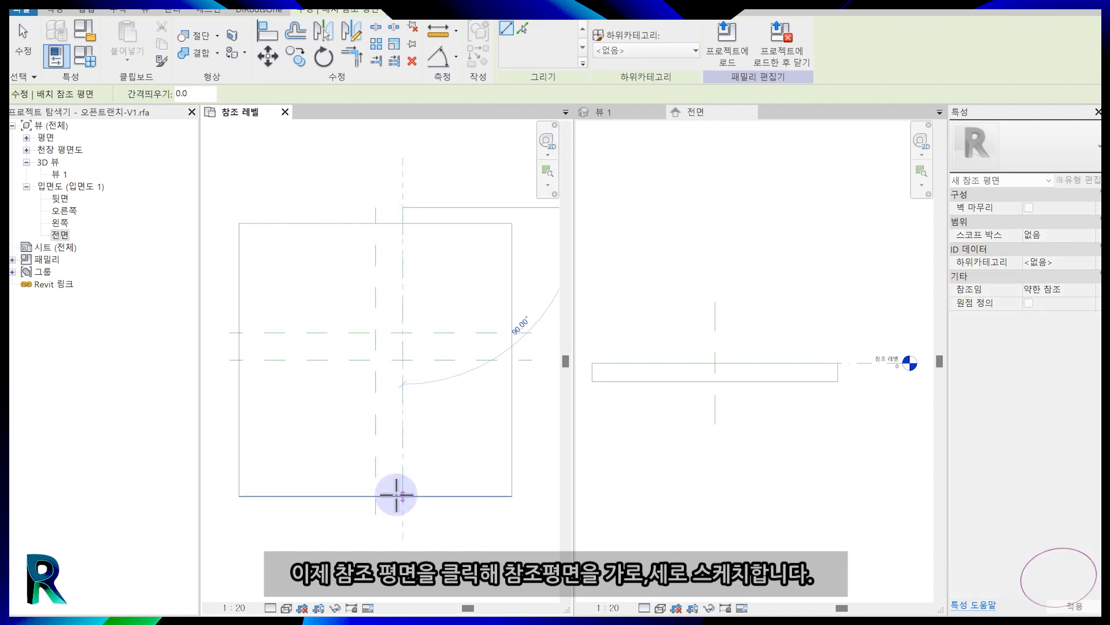
pyautogui.click(403, 514)
pyautogui.press('Escape')
pyautogui.press('Escape')
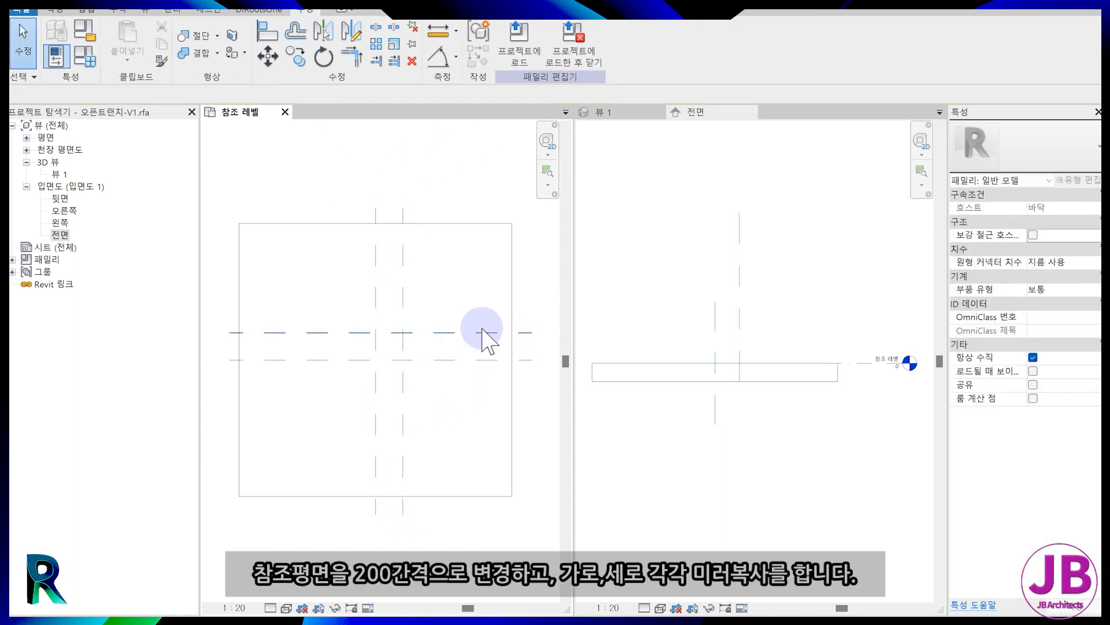
# - Set the offset of both new reference planes from the centre planes to 200 mm
pyautogui.click(483, 333)
pyautogui.write('2')
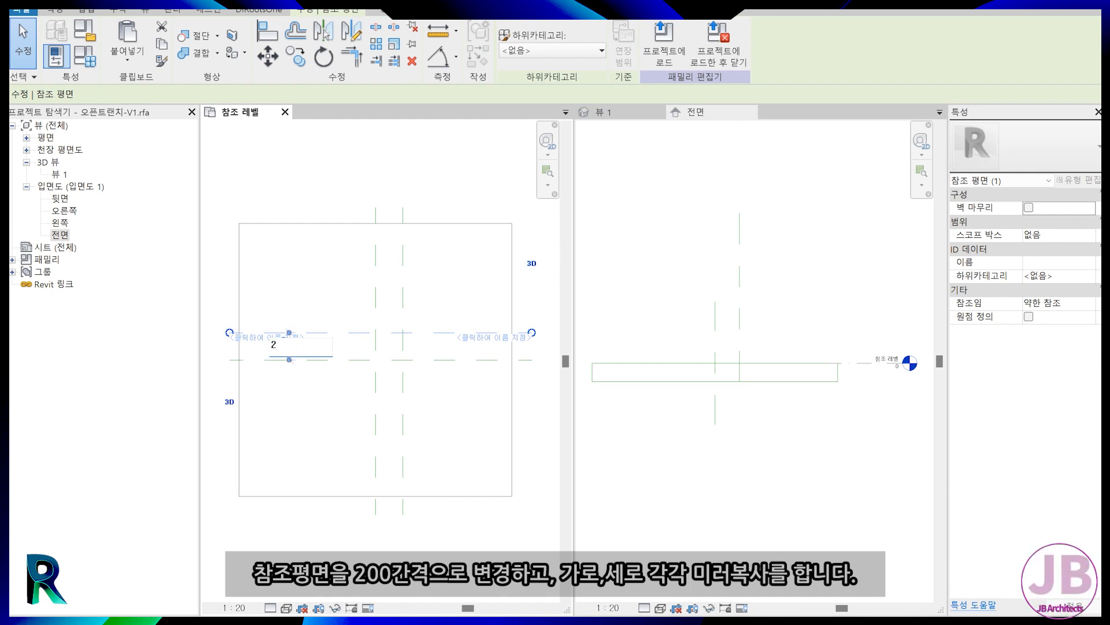
pyautogui.write('00')
pyautogui.press('Return')
pyautogui.click(403, 265)
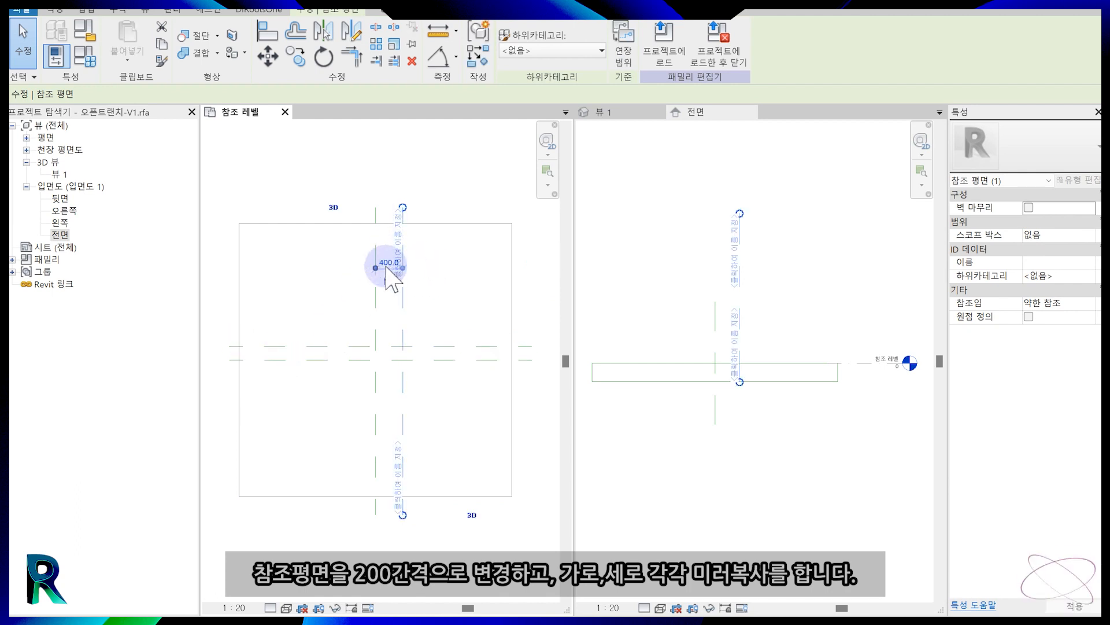
pyautogui.write('200')
pyautogui.press('Return')
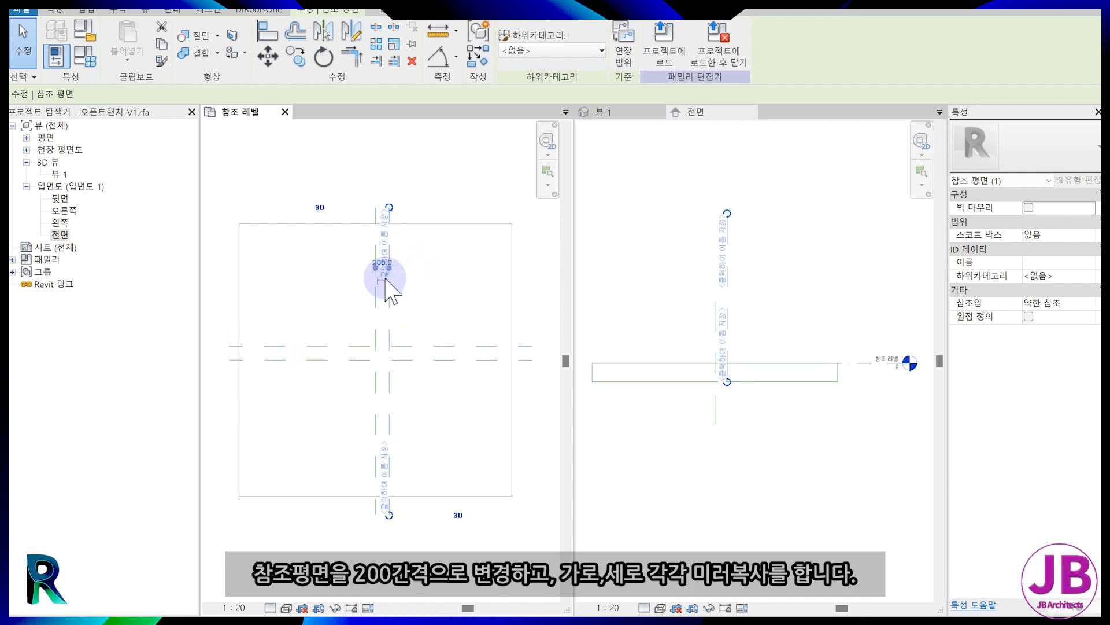
# - Mirror the horizontal and vertical offset reference planes about their respective centre planes
pyautogui.click(471, 329)
pyautogui.click(468, 345)
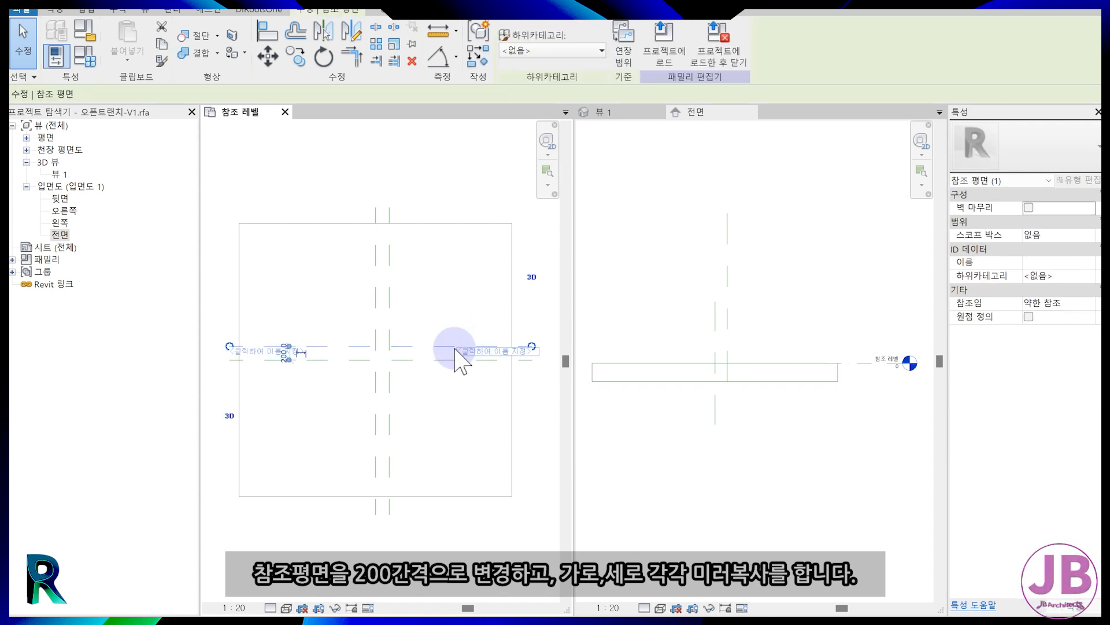
pyautogui.press('m')
pyautogui.press('m')
pyautogui.click(322, 359)
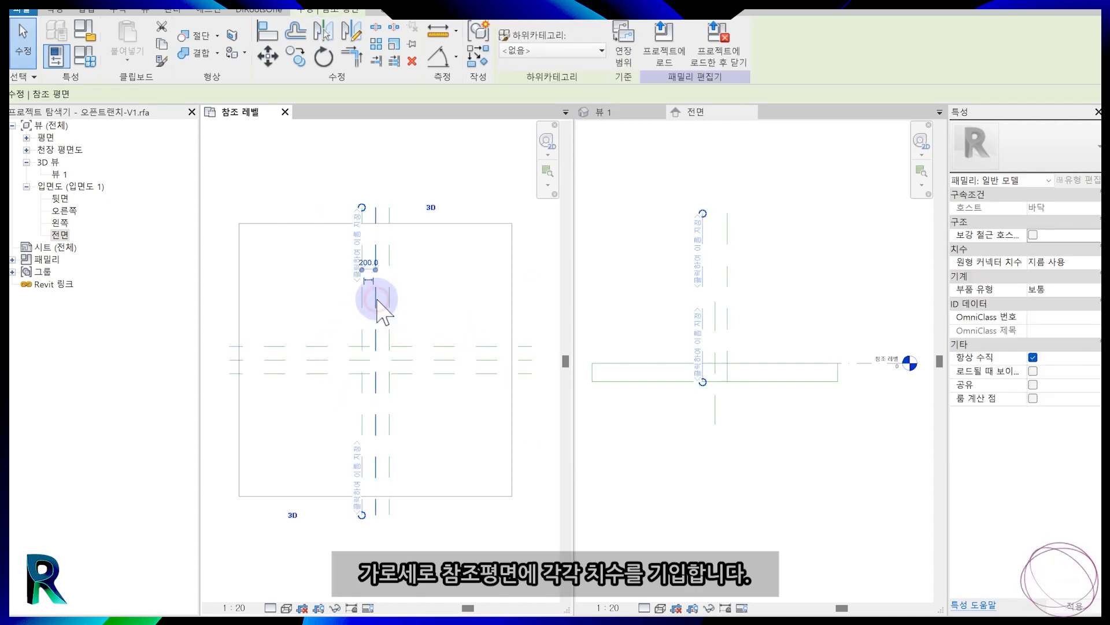
pyautogui.click(376, 299)
# - Add a chain dimension across the three horizontal reference planes and make its segments equal (EQ)
pyautogui.press('d')
pyautogui.press('i')
pyautogui.click(251, 346)
pyautogui.click(230, 373)
pyautogui.moveTo(228, 375); pyautogui.dragTo(241, 377, button='middle')
pyautogui.click(225, 372)
# - Dimension the three vertical reference planes with an equalised (EQ) chain plus an overall dimension between the outer two
pyautogui.click(376, 220)
pyautogui.click(388, 214)
pyautogui.click(402, 212)
pyautogui.click(402, 188)
pyautogui.click(389, 172)
pyautogui.click(375, 222)
pyautogui.click(401, 220)
pyautogui.click(396, 173)
# - Add an overall dimension between the two outer horizontal reference planes
pyautogui.click(297, 347)
pyautogui.click(237, 371)
pyautogui.click(221, 361)
pyautogui.press('Escape')
# - Label the overall dimension of the horizontal reference planes with a new family type parameter named 폭
pyautogui.scroll(-1, 321, 416)
pyautogui.scroll(5, 228, 373)
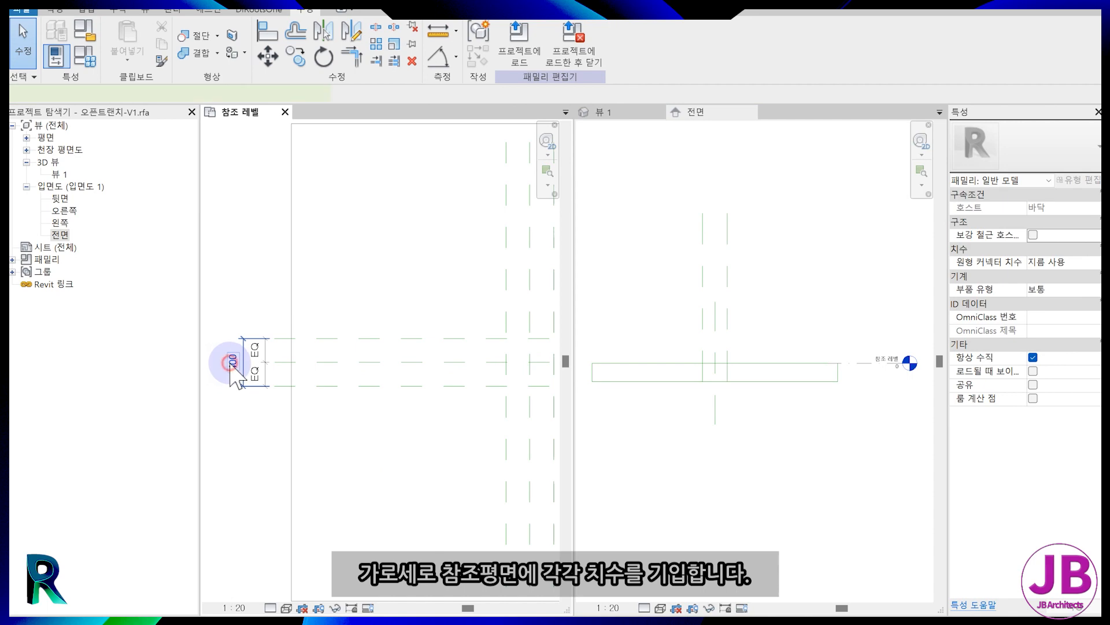
pyautogui.click(229, 363)
pyautogui.click(651, 42)
pyautogui.click(459, 336)
pyautogui.write('폭')
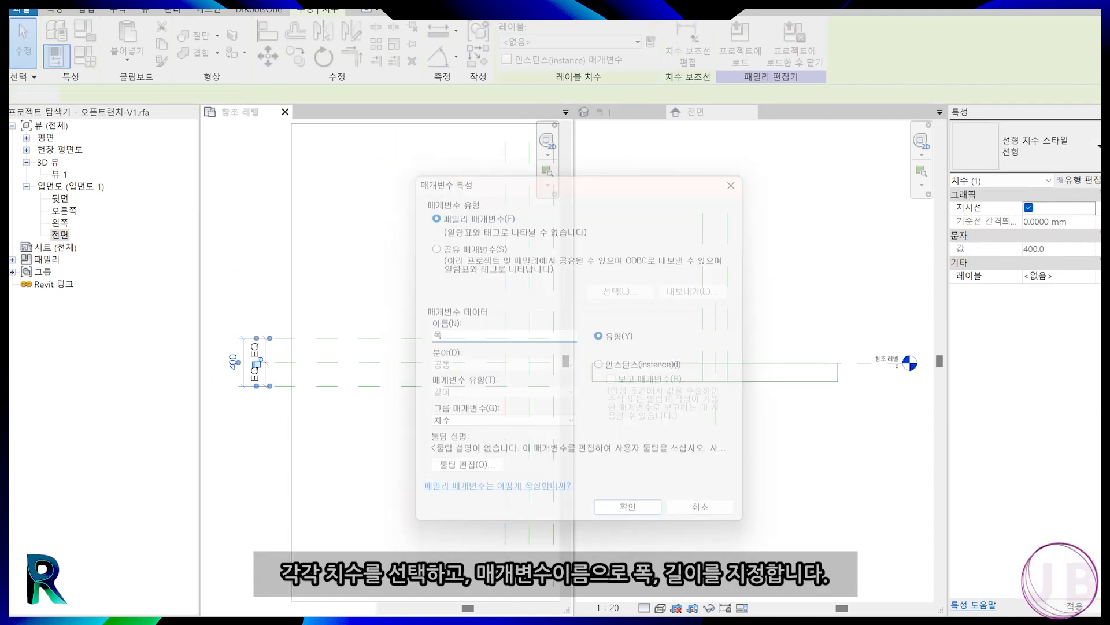
pyautogui.press('Return')
pyautogui.scroll(-3, 328, 464)
pyautogui.click(346, 480)
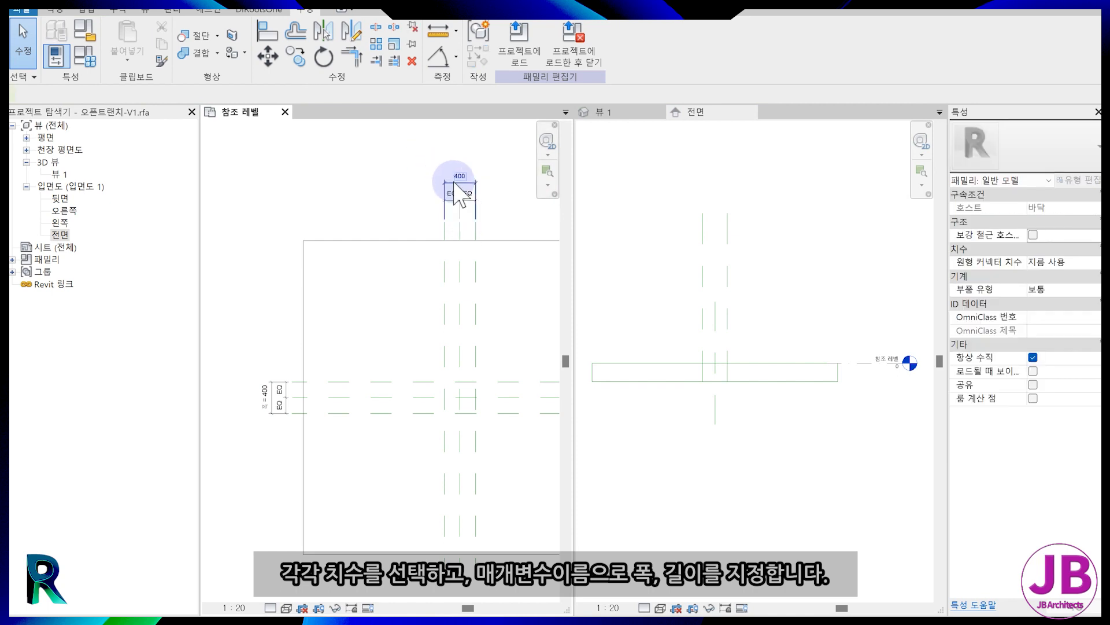
# - Label the overall dimension of the vertical reference planes with a new family type parameter named 길이
pyautogui.click(457, 180)
pyautogui.click(651, 42)
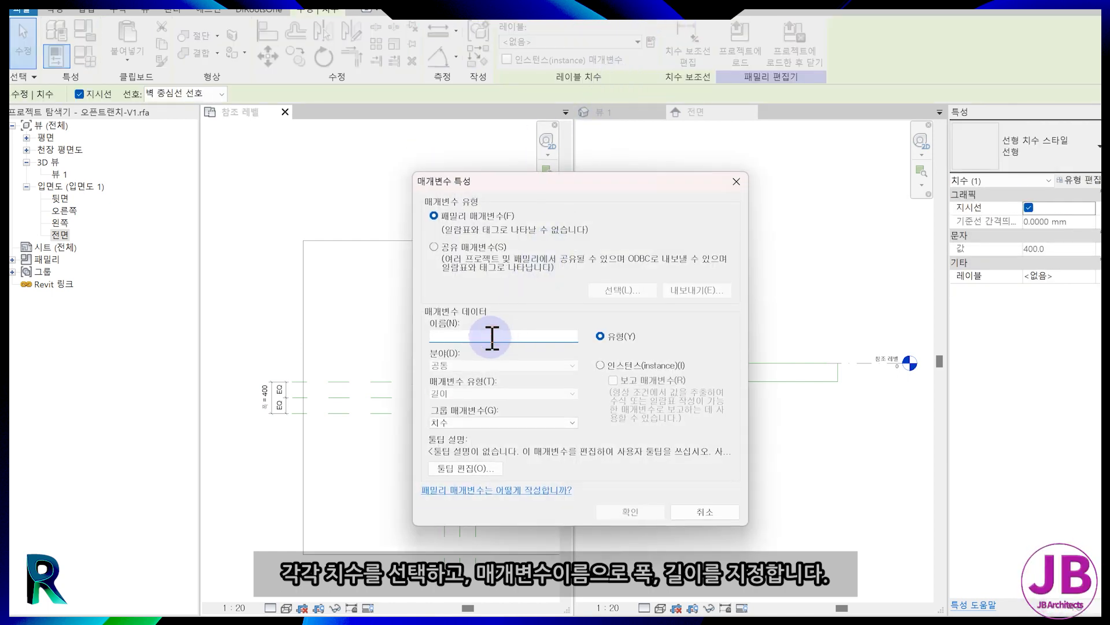
pyautogui.write('길이')
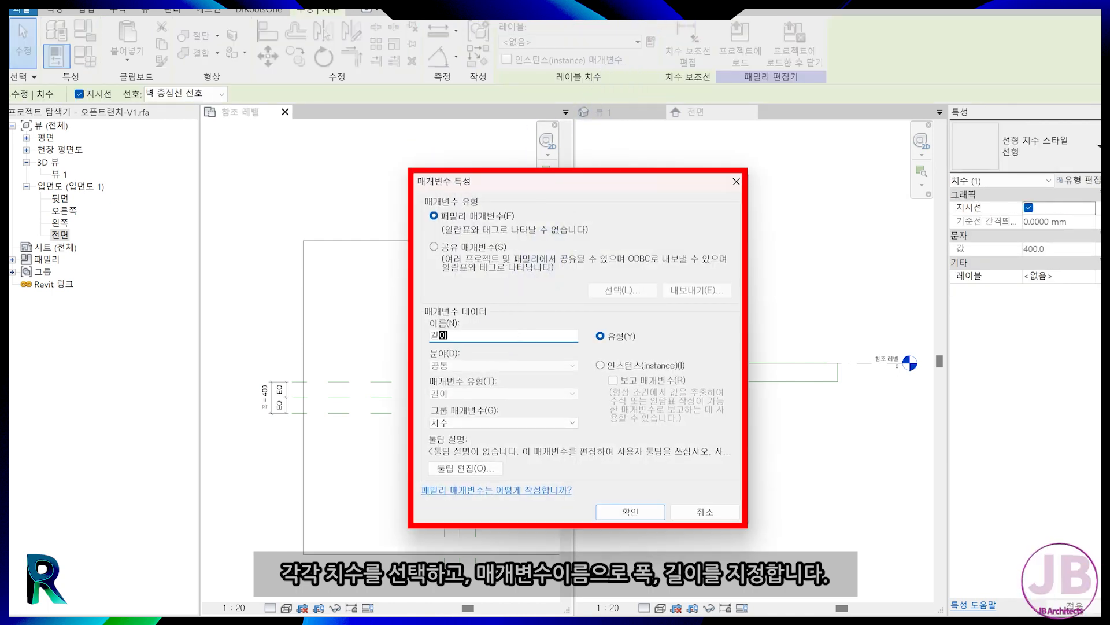
pyautogui.press('Return')
# - In the family types, move the 폭 parameter above 길이 and set 길이 to 1200
pyautogui.click(79, 65)
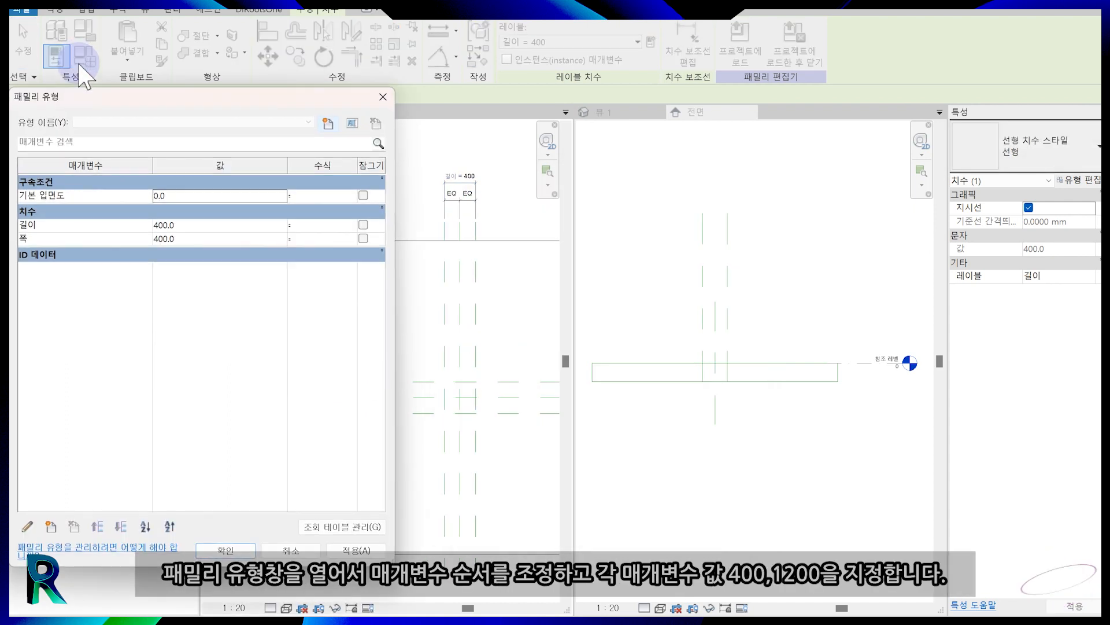
pyautogui.click(45, 239)
pyautogui.click(96, 526)
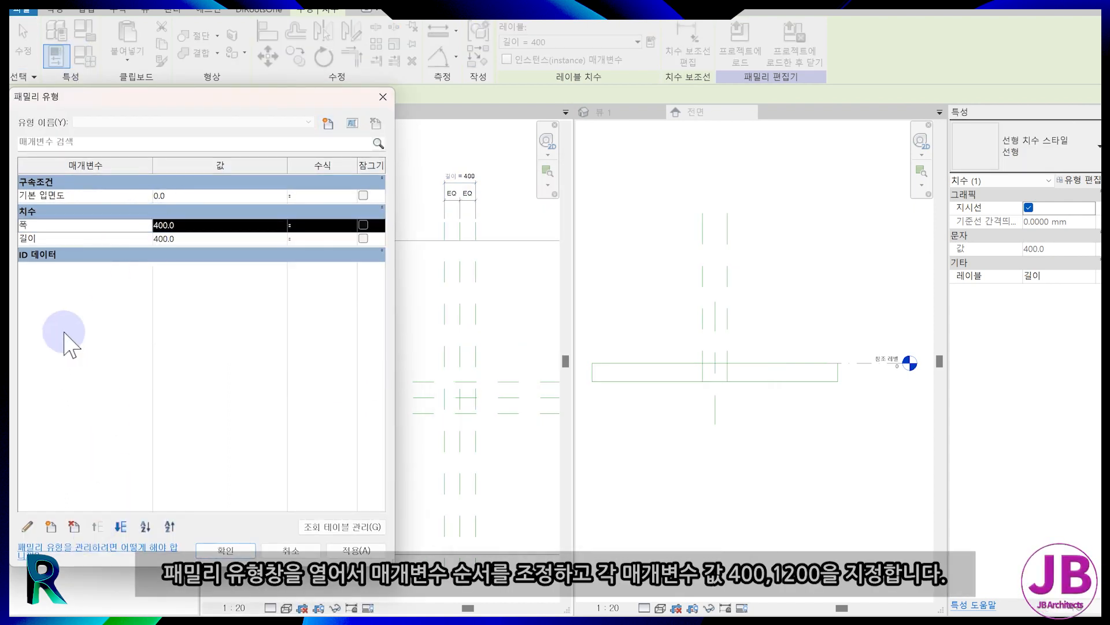
pyautogui.click(203, 239)
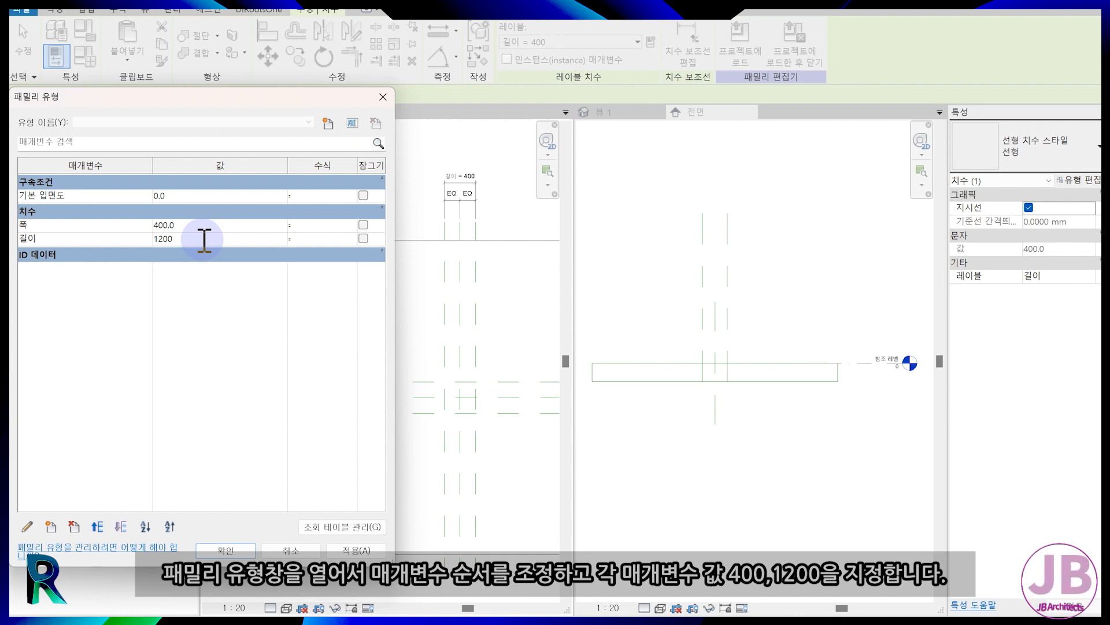
pyautogui.write('1200')
pyautogui.press('Tab')
pyautogui.press('Return')
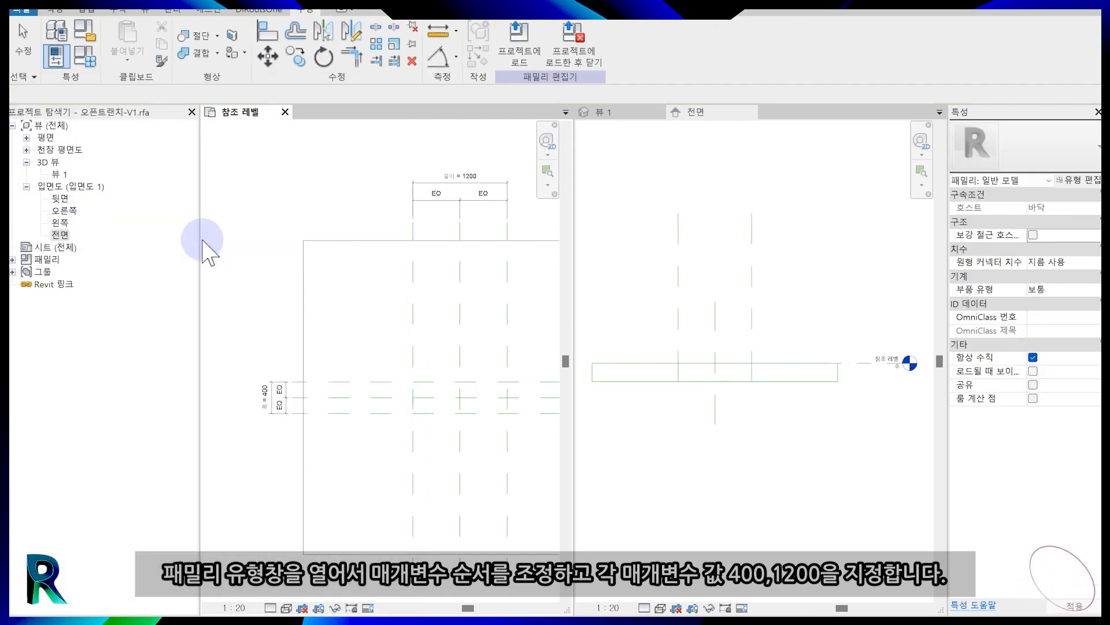
# - Start a void extrusion and sketch a rectangle in plan along the four outer reference planes
pyautogui.click(55, 10)
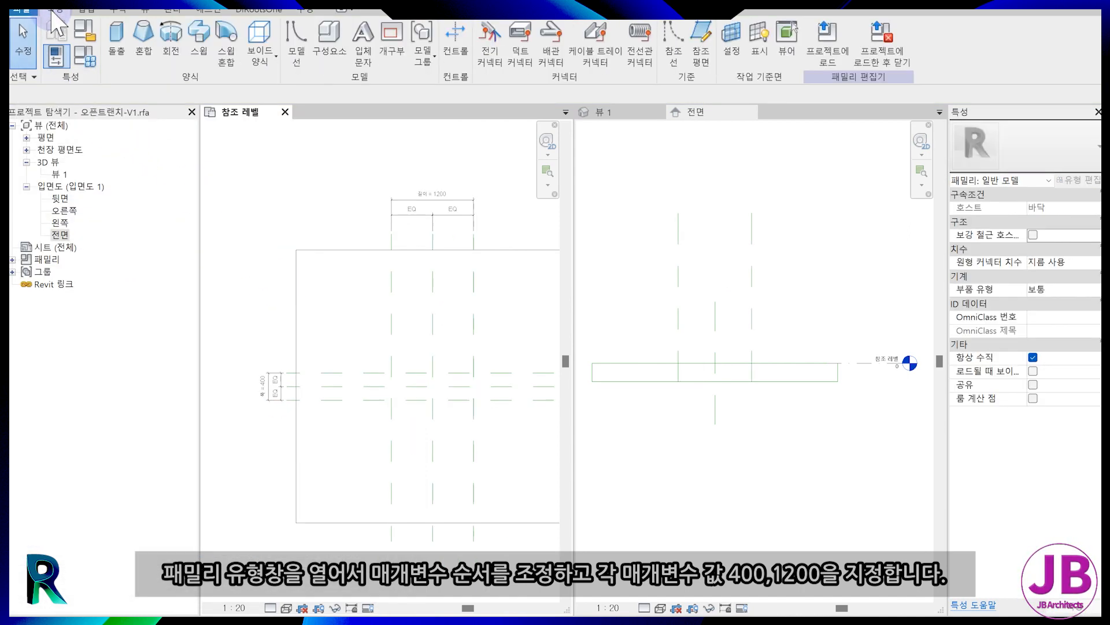
pyautogui.click(260, 43)
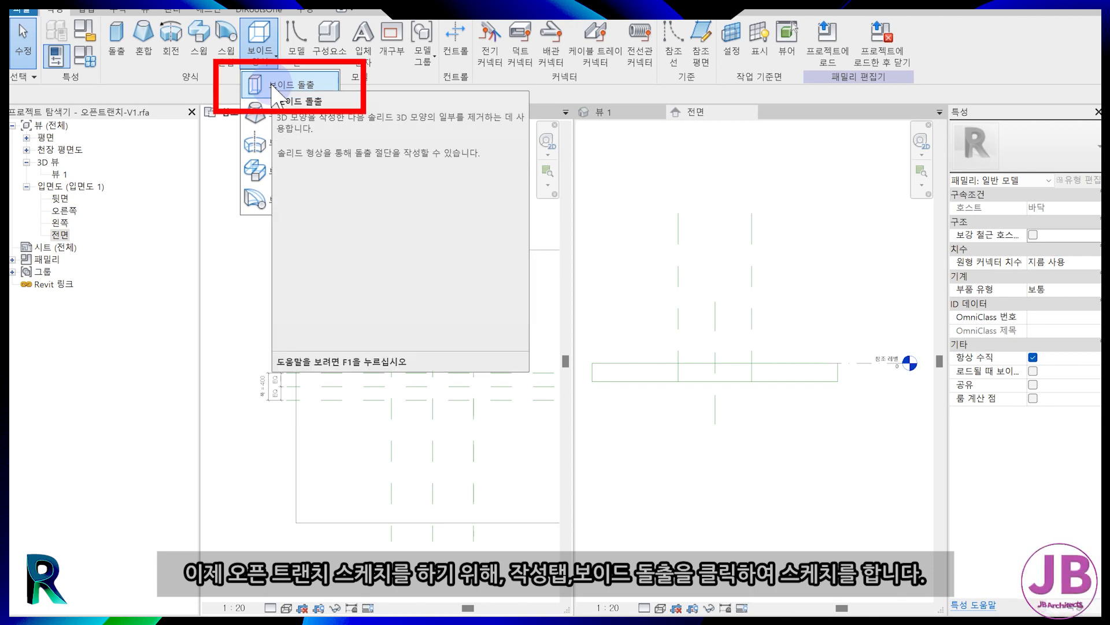
pyautogui.click(271, 85)
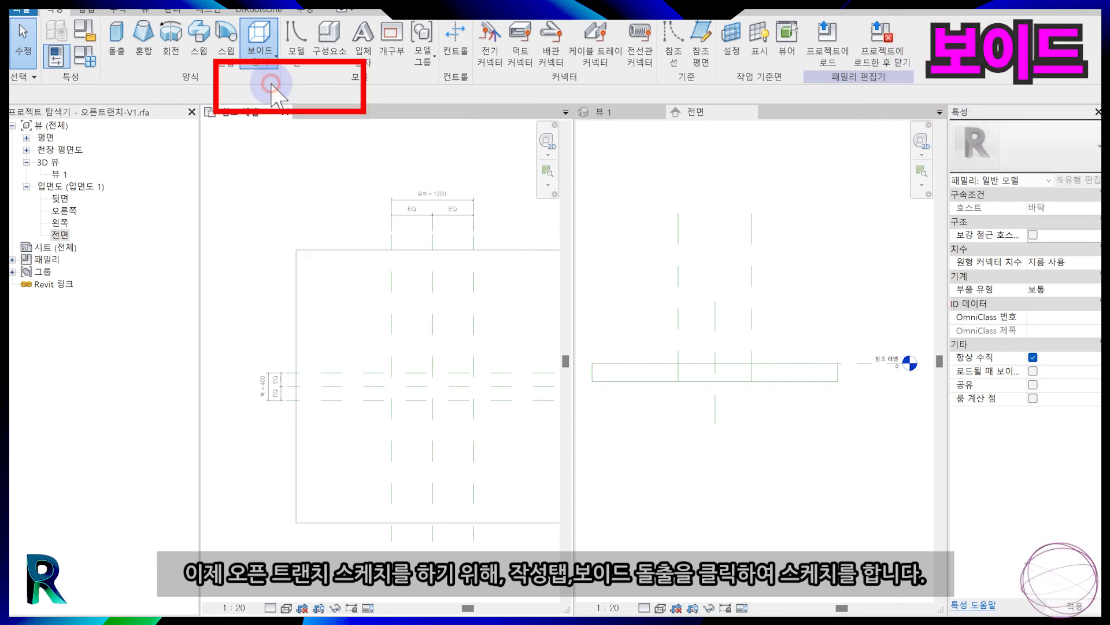
pyautogui.click(554, 27)
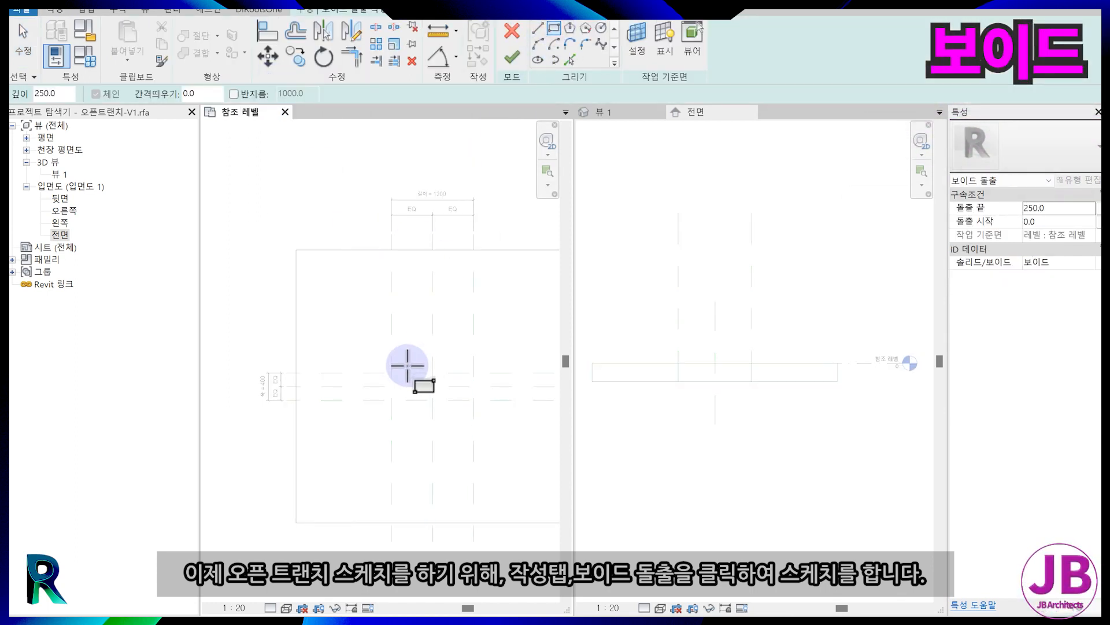
pyautogui.click(391, 373)
pyautogui.click(473, 399)
# - Lock the sketched void rectangle's sides to the reference planes and finish the extrusion sketch
pyautogui.click(436, 388)
pyautogui.click(410, 385)
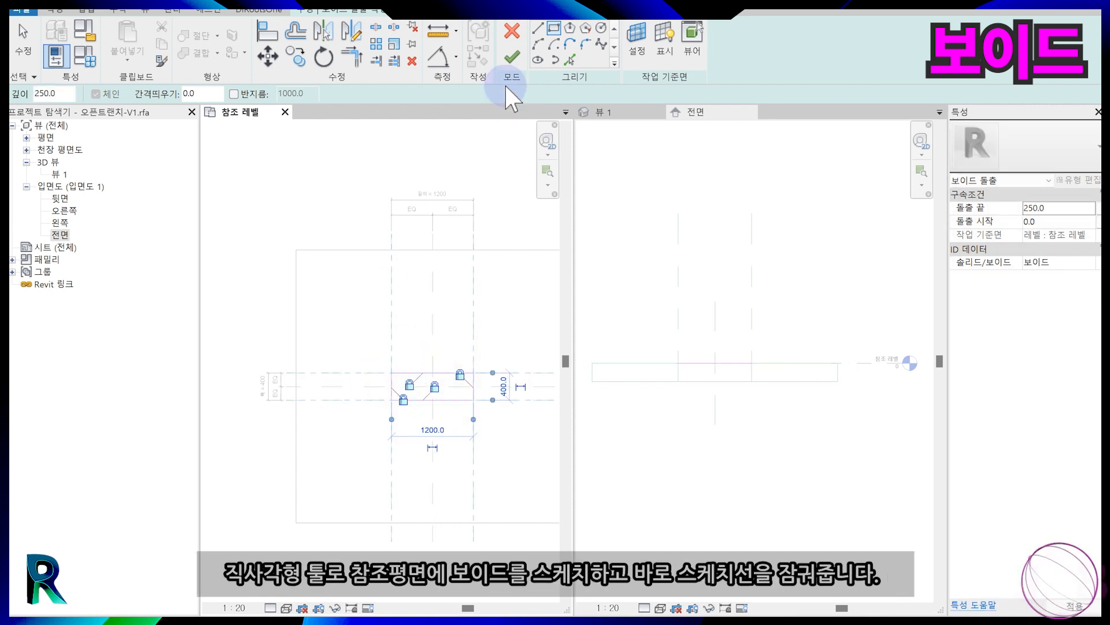
pyautogui.click(513, 58)
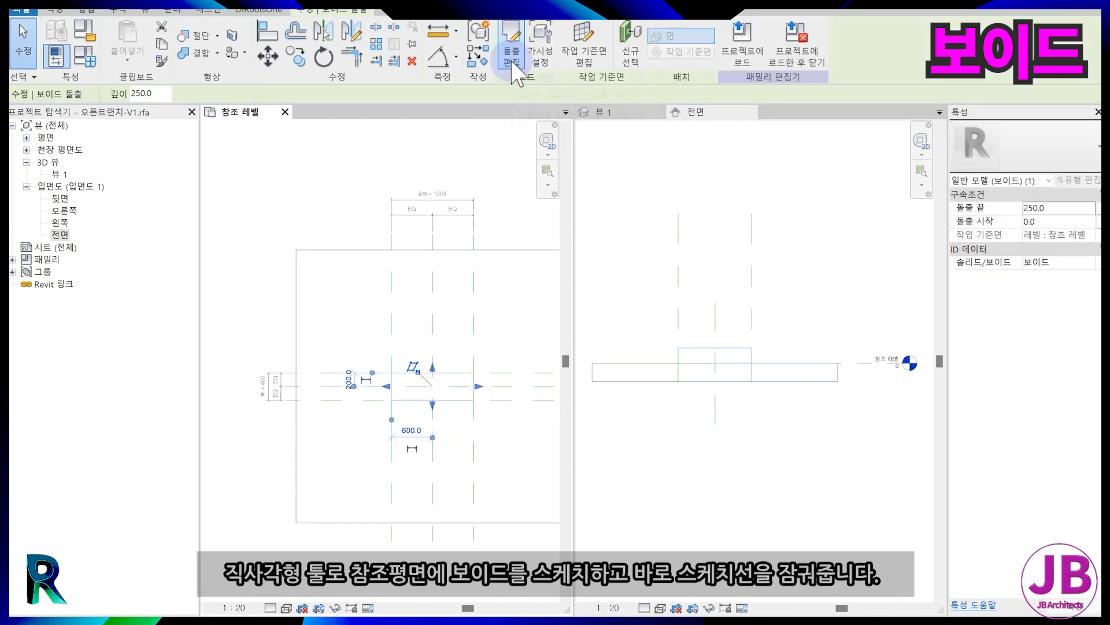
# - In the front view, draw two horizontal reference planes across the void, one above and one below the reference level
pyautogui.click(740, 365)
pyautogui.click(744, 397)
pyautogui.moveTo(744, 396); pyautogui.dragTo(783, 367, button='middle')
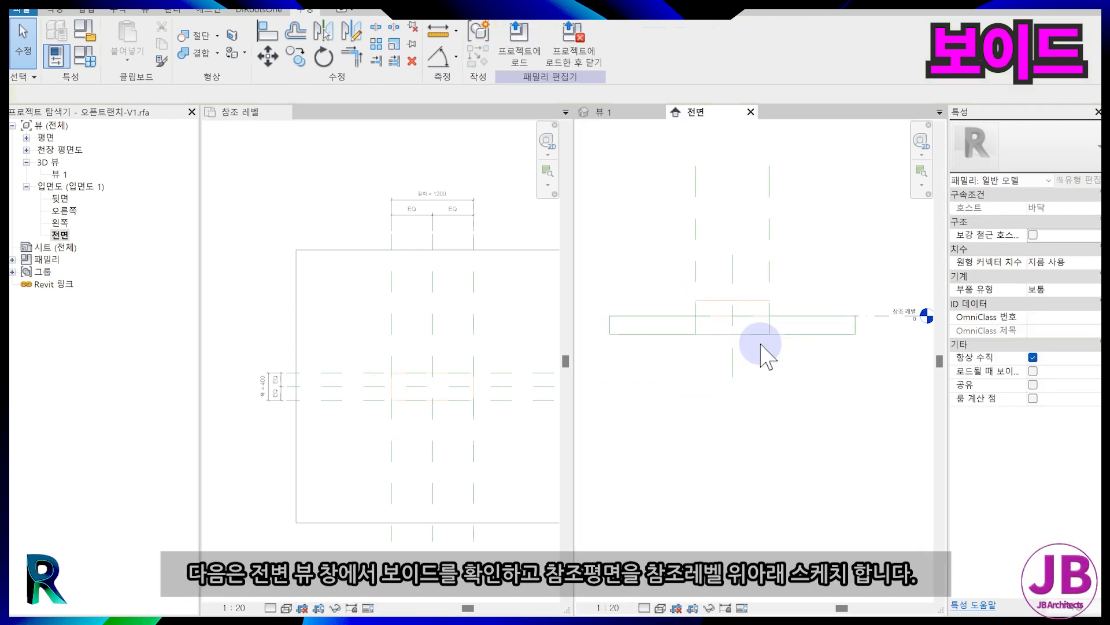
pyautogui.press('r')
pyautogui.press('p')
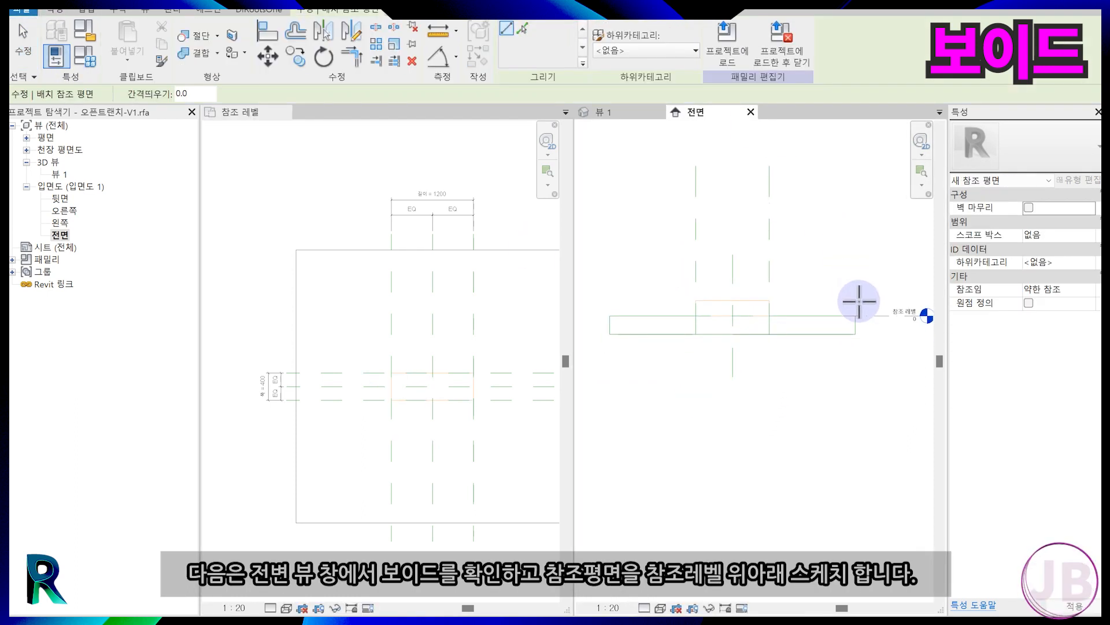
pyautogui.click(616, 304)
pyautogui.click(836, 350)
pyautogui.click(615, 349)
pyautogui.press('Escape')
pyautogui.press('Escape')
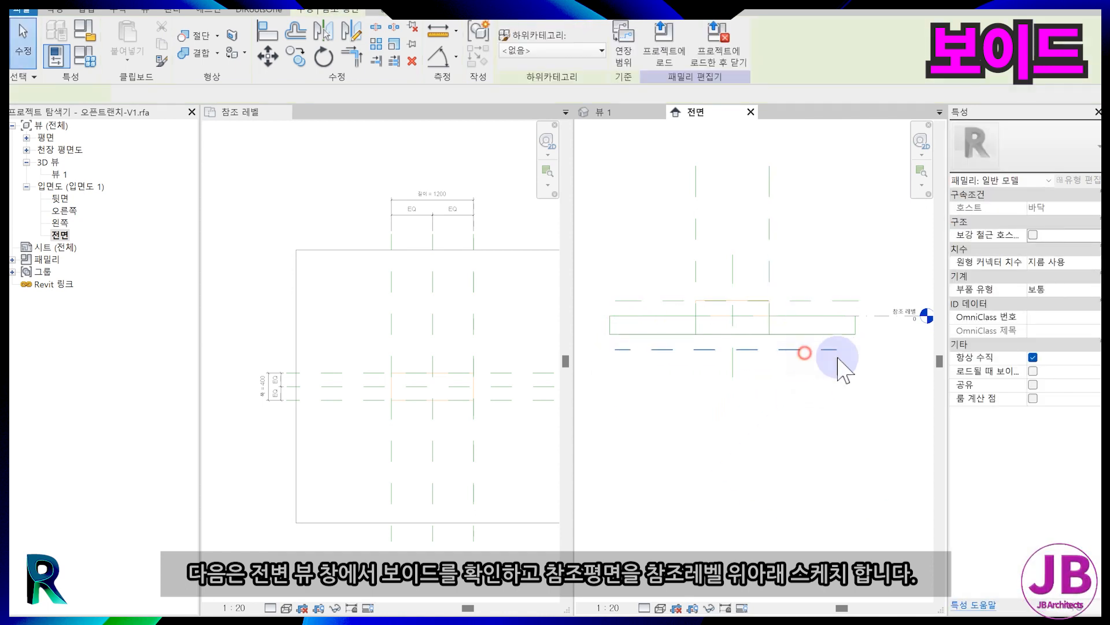
# - Set the upper reference plane's distance from the reference level to 300
pyautogui.click(840, 350)
pyautogui.click(675, 317)
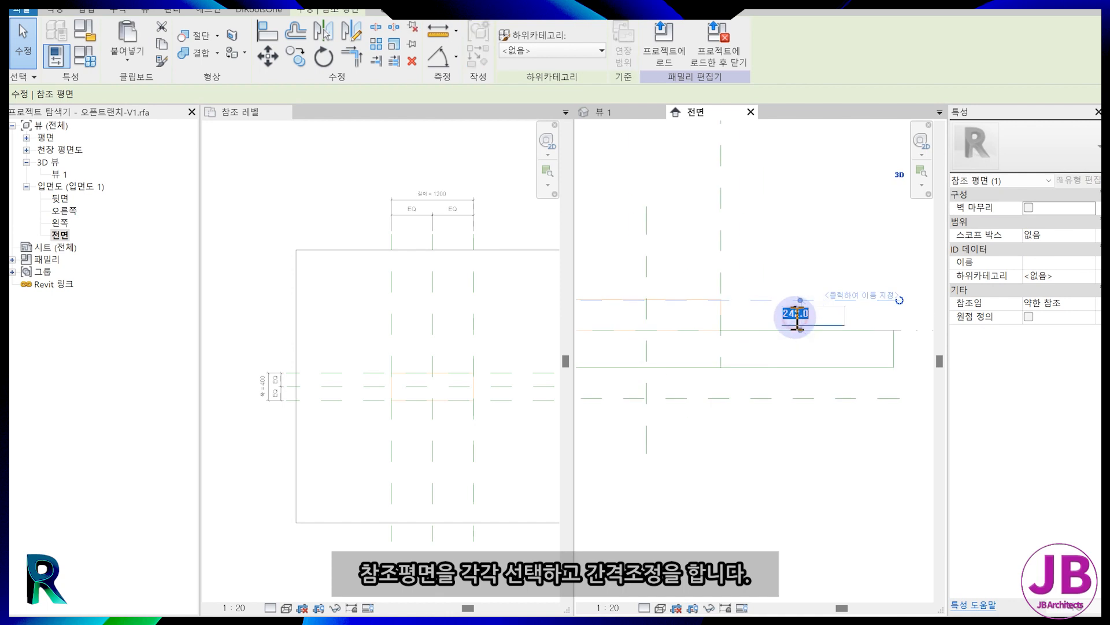
pyautogui.write('300')
pyautogui.press('Return')
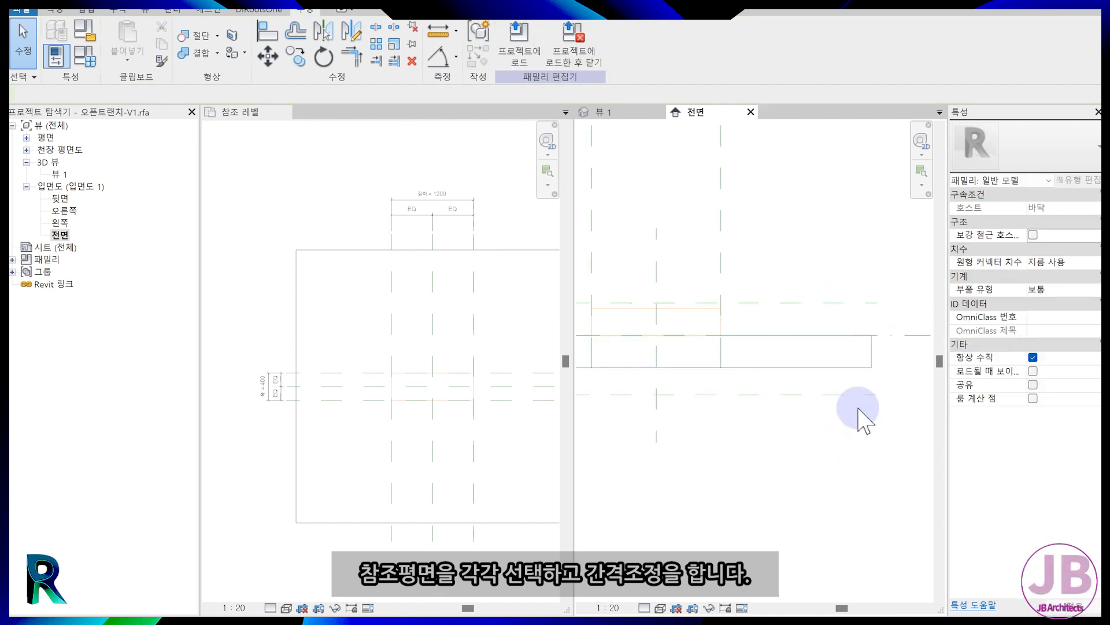
# - Set the lower reference plane's distance from the reference level to 150
pyautogui.click(836, 396)
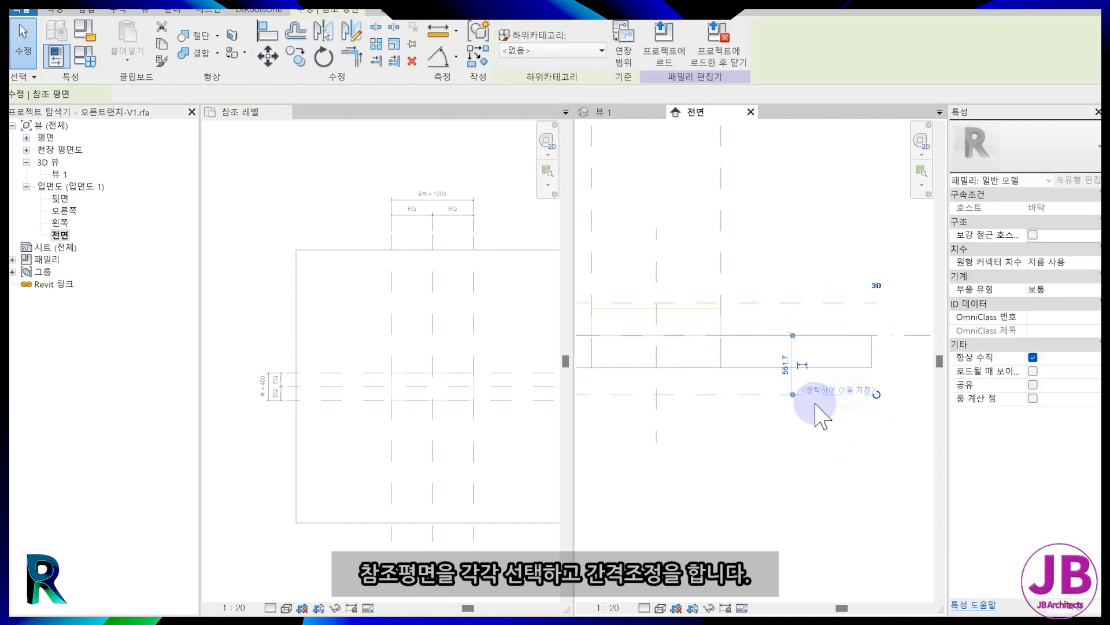
pyautogui.click(788, 365)
pyautogui.write('150')
pyautogui.press('Return')
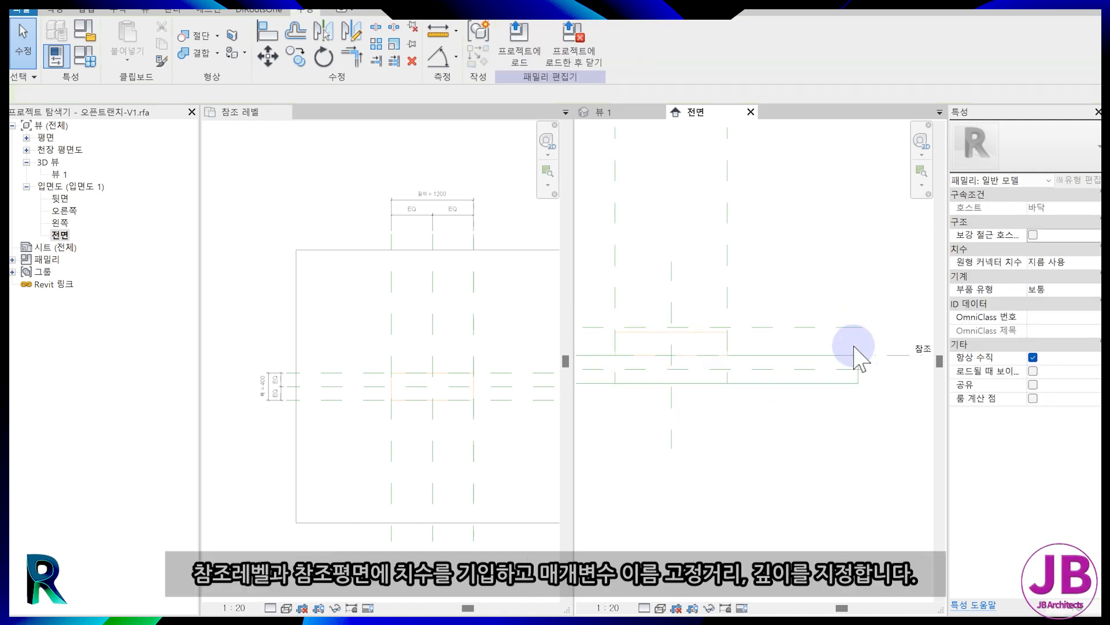
# - Add aligned dimensions from the reference level to the upper and to the lower reference plane
pyautogui.press('d')
pyautogui.press('i')
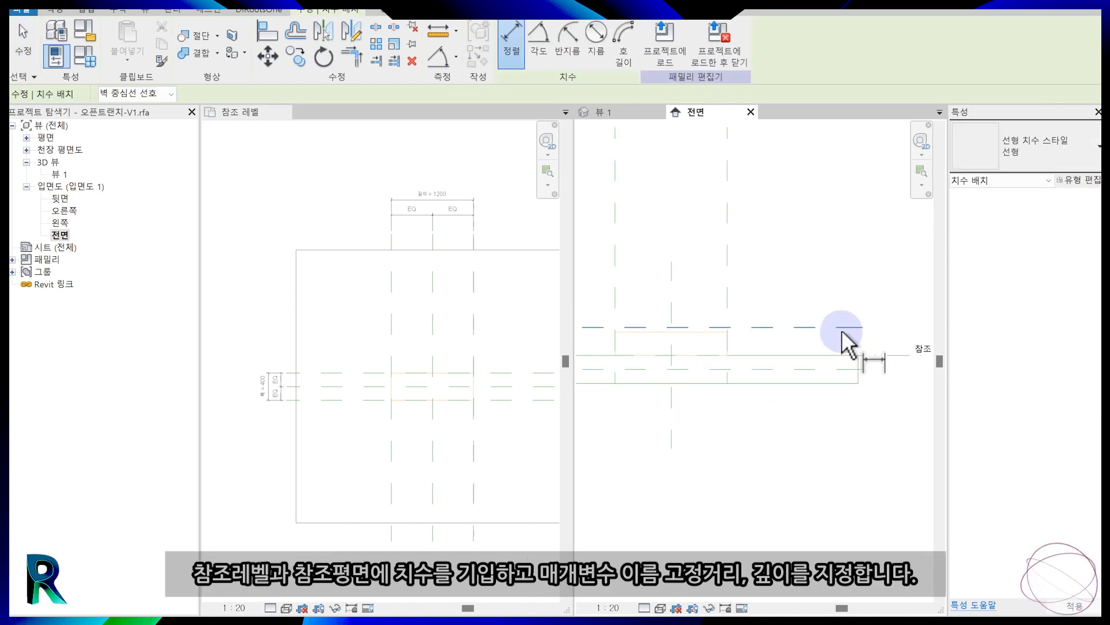
pyautogui.click(884, 341)
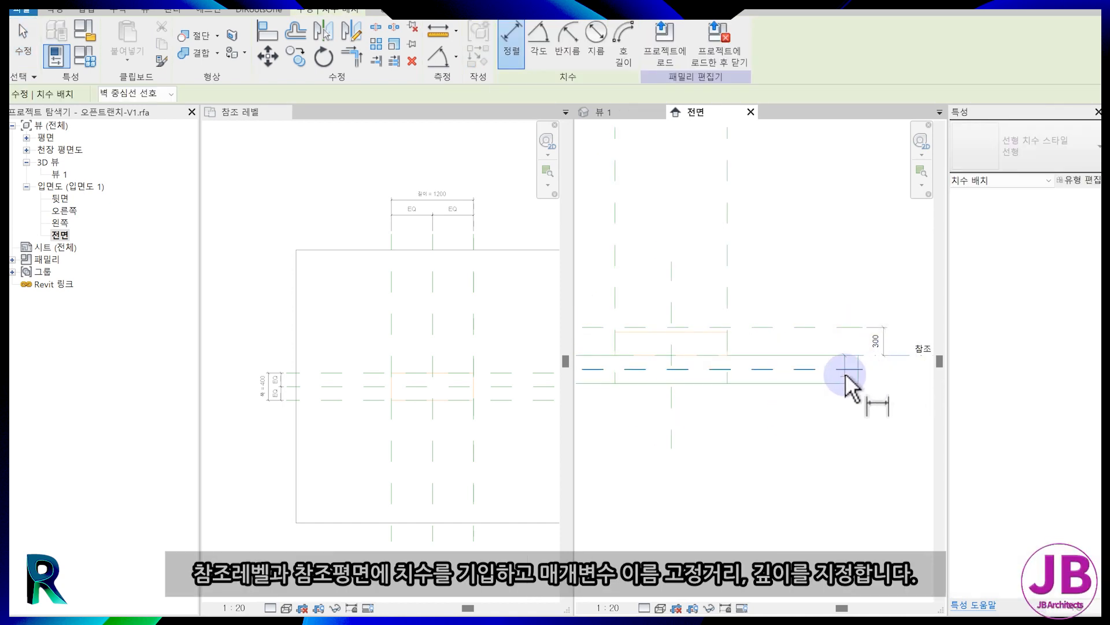
pyautogui.click(845, 374)
pyautogui.click(889, 376)
pyautogui.press('Escape')
pyautogui.press('Escape')
# - Label the upper plane's dimension with a new family type parameter named 고정거리, grouped under 구속조건
pyautogui.click(884, 336)
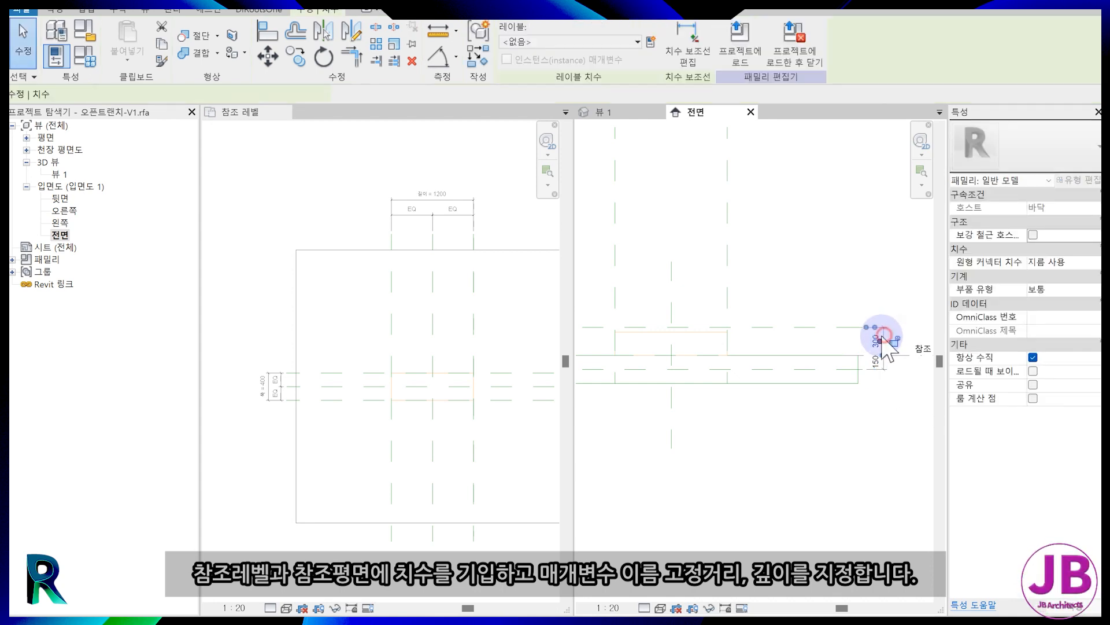
pyautogui.click(651, 41)
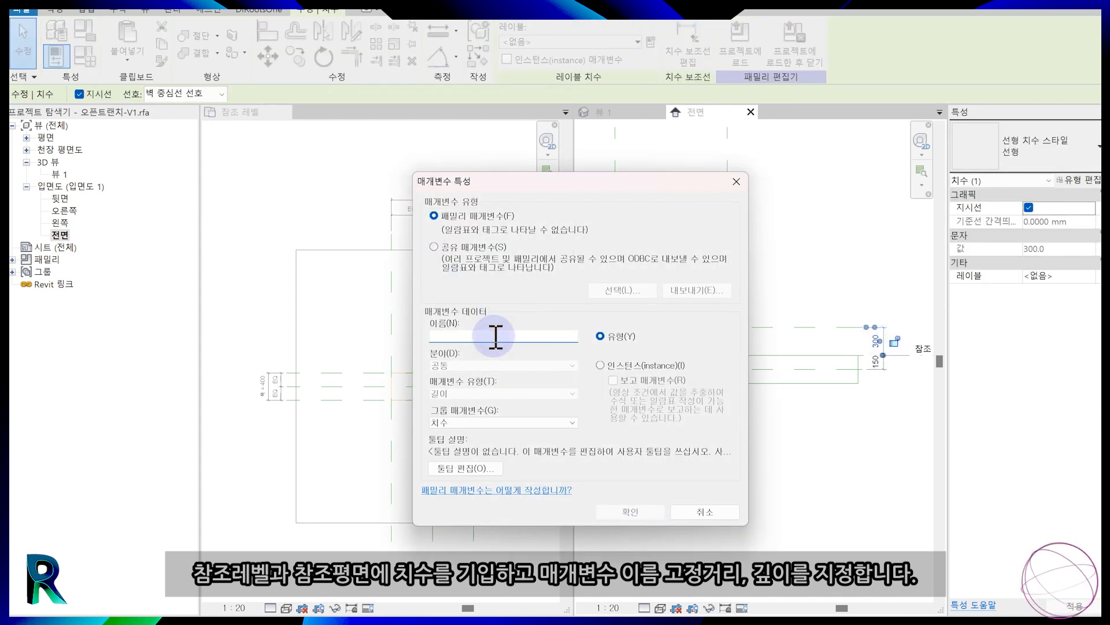
pyautogui.write('고정거리')
pyautogui.click(503, 422)
pyautogui.click(503, 440)
pyautogui.click(633, 511)
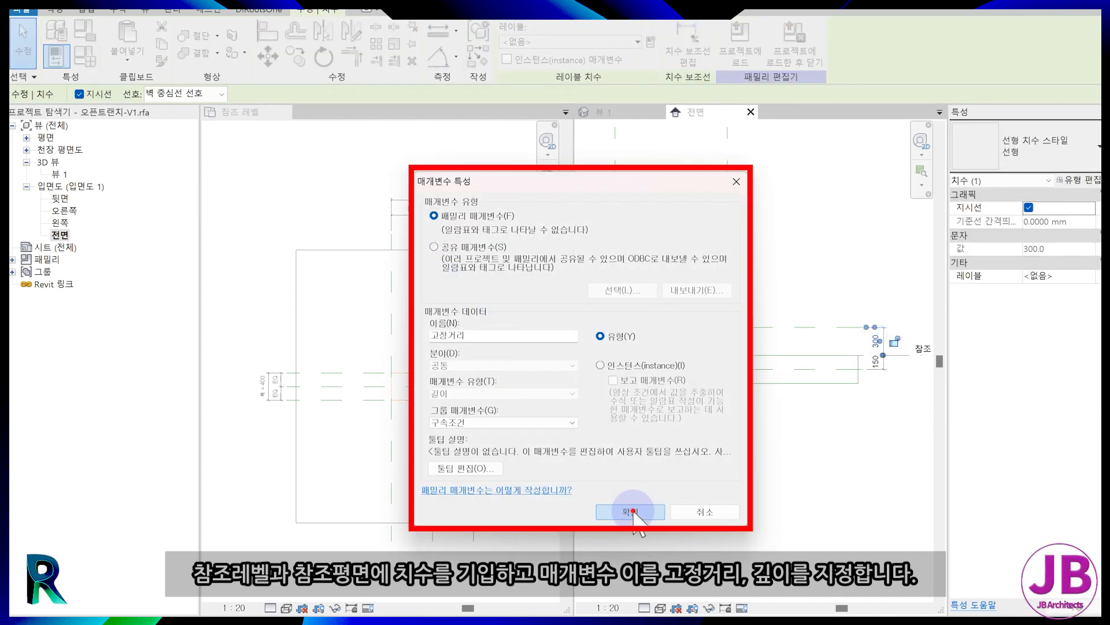
# - Label the lower plane's dimension with a new family type parameter named 깊이, grouped under 치수
pyautogui.click(879, 373)
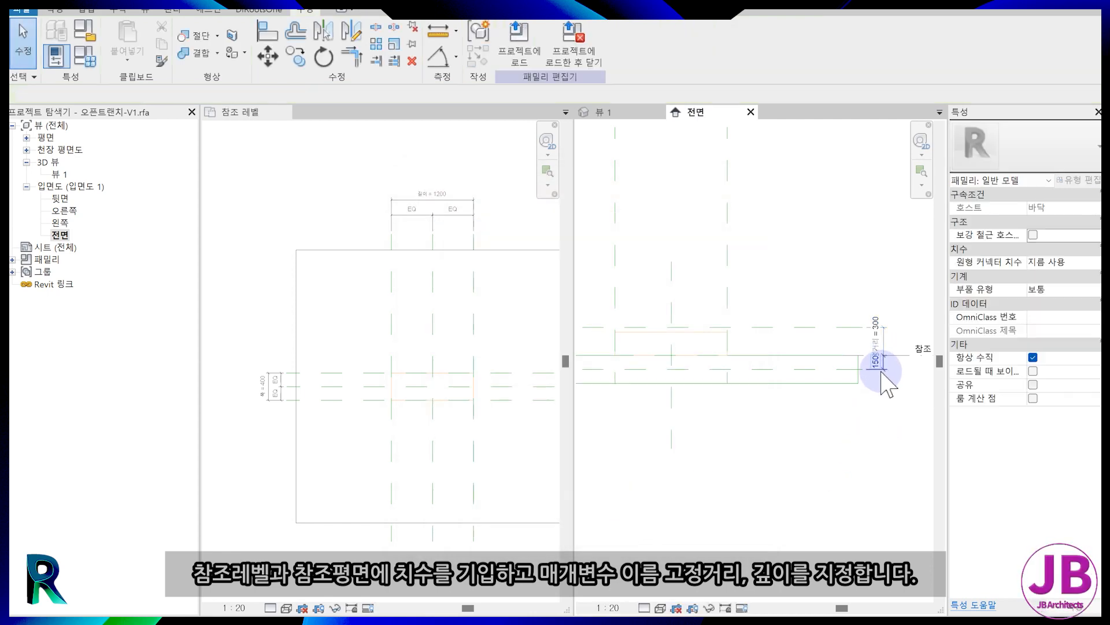
pyautogui.click(648, 41)
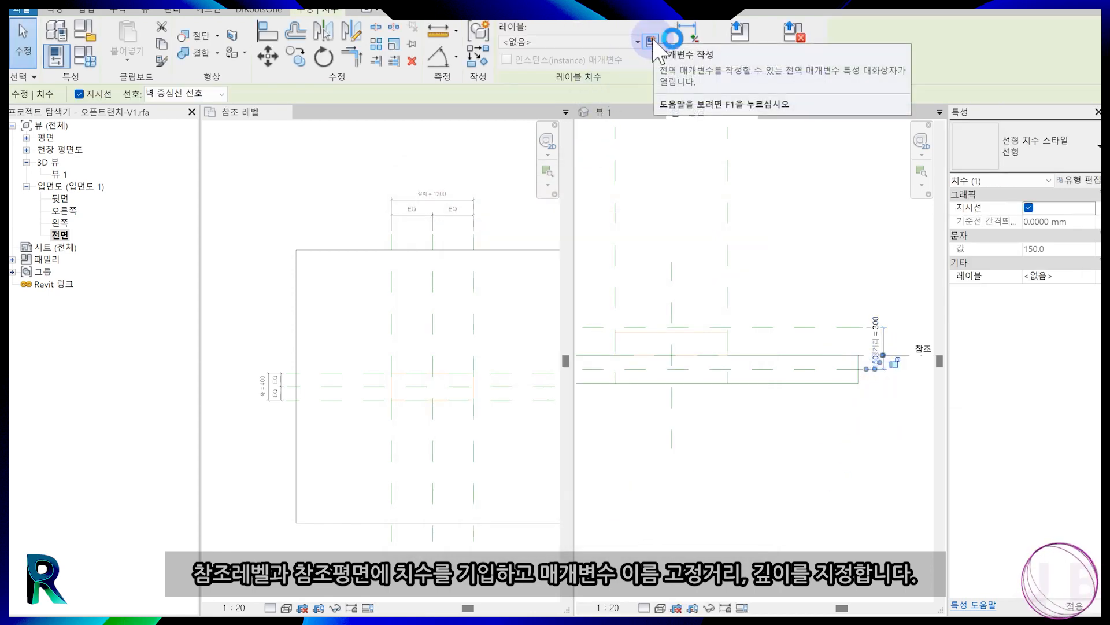
pyautogui.click(650, 42)
pyautogui.click(509, 336)
pyautogui.write('길이')
pyautogui.click(625, 512)
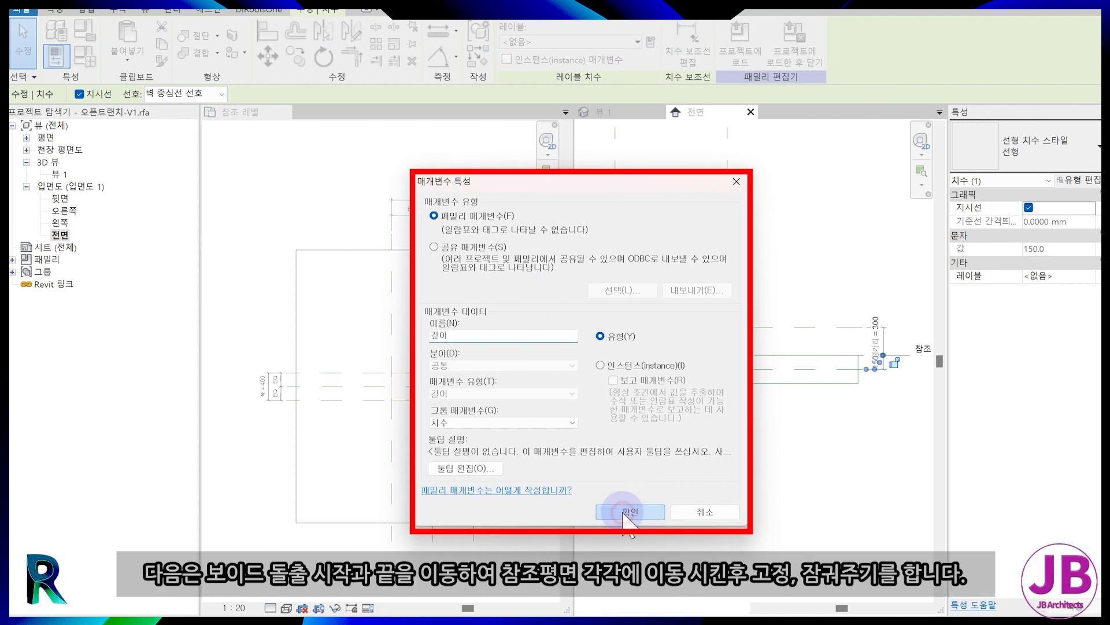
pyautogui.click(719, 508)
# - Stretch the void's top and bottom faces to the upper and lower reference planes and lock them there
pyautogui.click(698, 349)
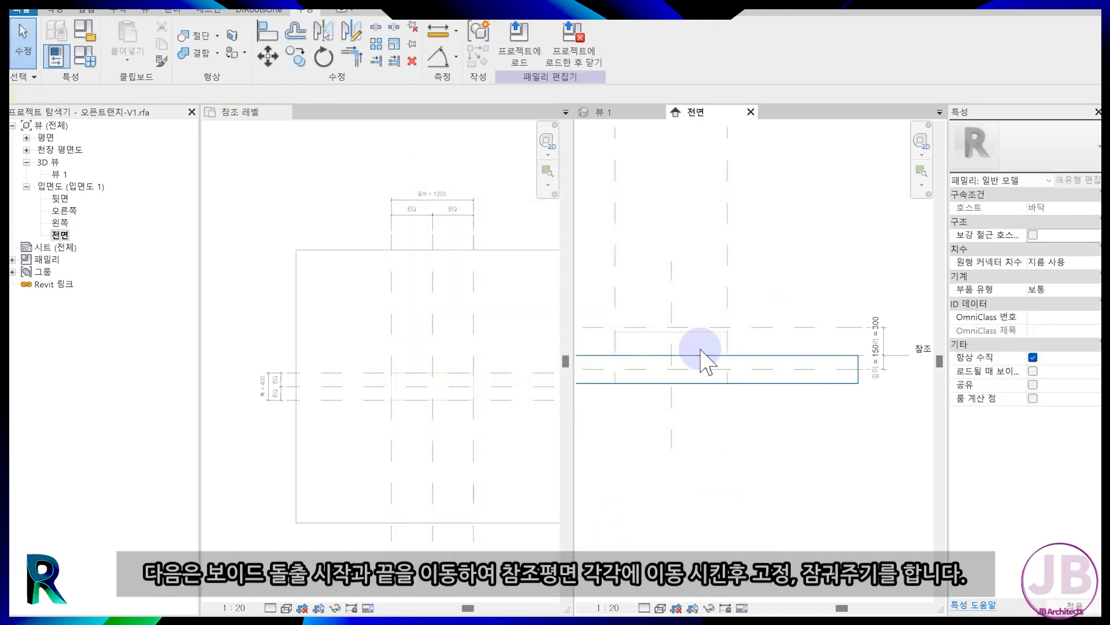
pyautogui.click(674, 326)
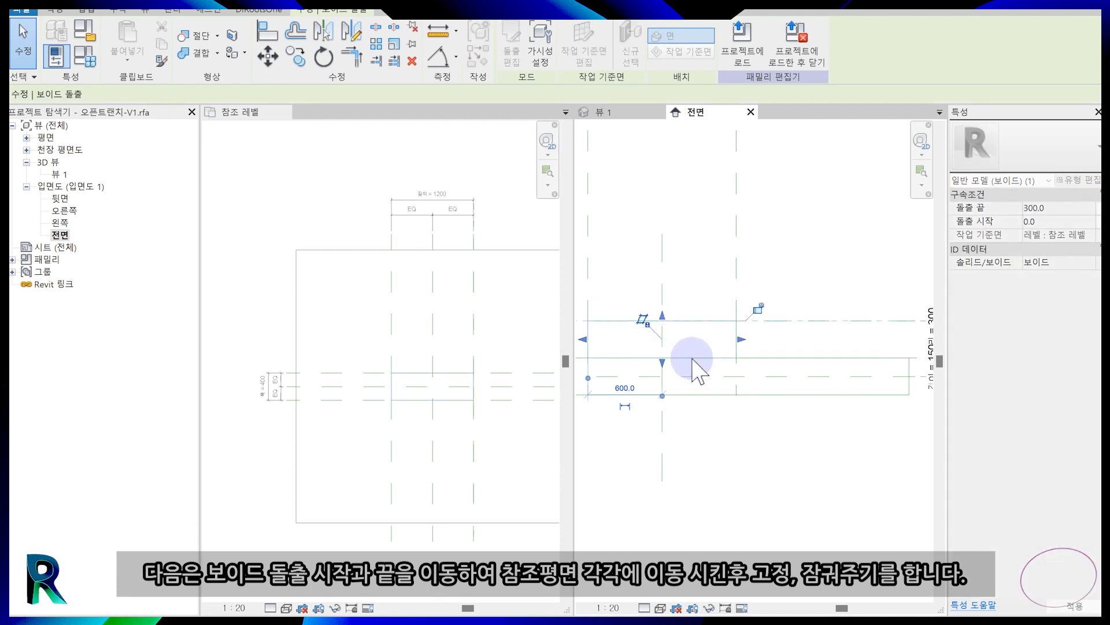
pyautogui.moveTo(663, 364); pyautogui.dragTo(664, 381)
pyautogui.click(732, 388)
pyautogui.click(724, 437)
pyautogui.scroll(-2, 717, 445)
# - Show the 3D view 뷰 1 with the visual style 색상일치
pyautogui.click(614, 106)
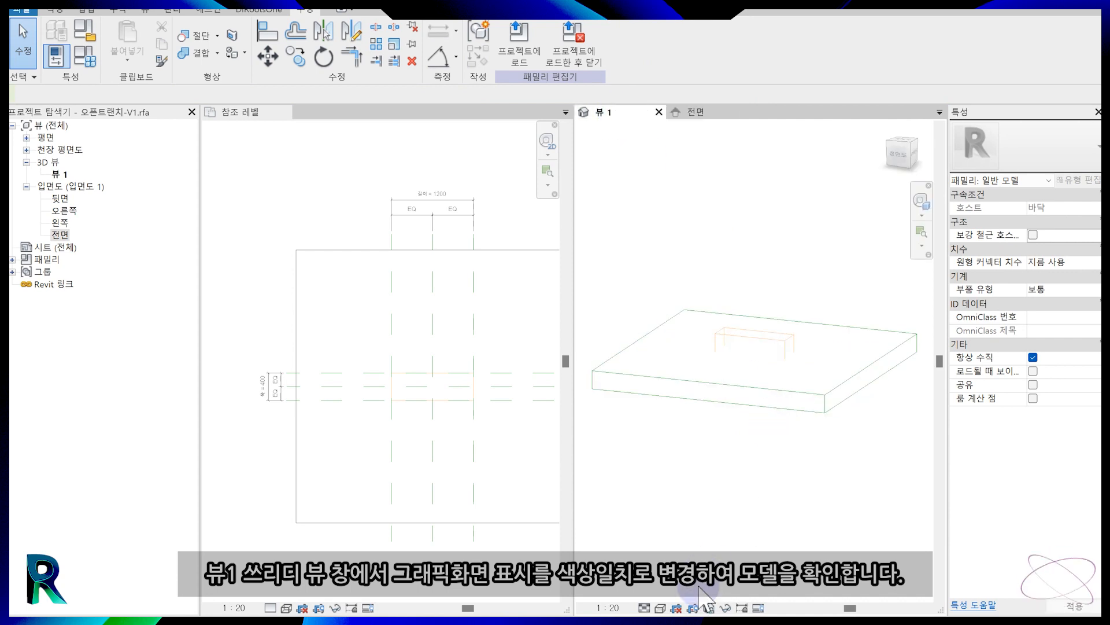
pyautogui.click(660, 607)
pyautogui.click(677, 554)
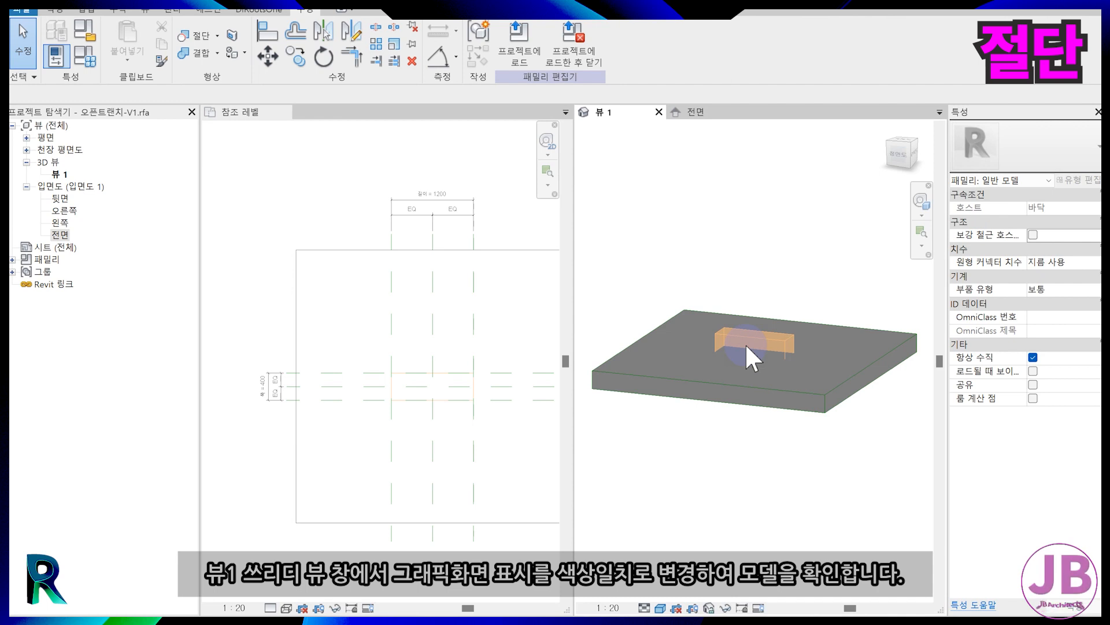
# - Cut the floor with the void extrusion in the 3D view
pyautogui.click(191, 36)
pyautogui.click(790, 390)
pyautogui.click(780, 347)
pyautogui.scroll(5, 792, 379)
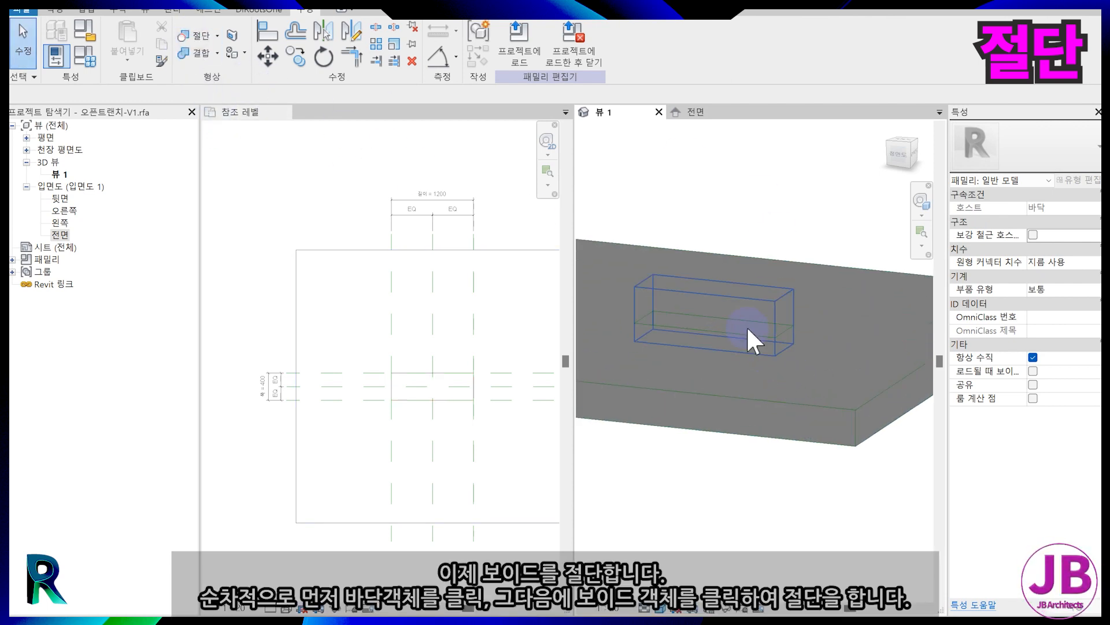
# - In the family types, move the 깊이 parameter below 폭 and 길이
pyautogui.click(85, 56)
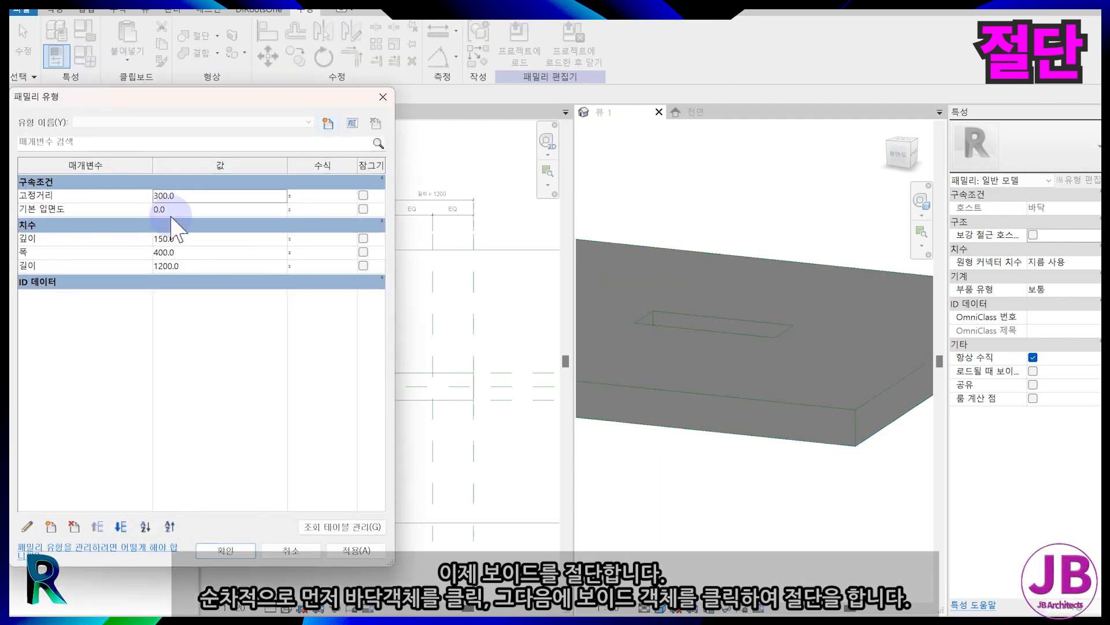
pyautogui.click(75, 238)
pyautogui.click(120, 526)
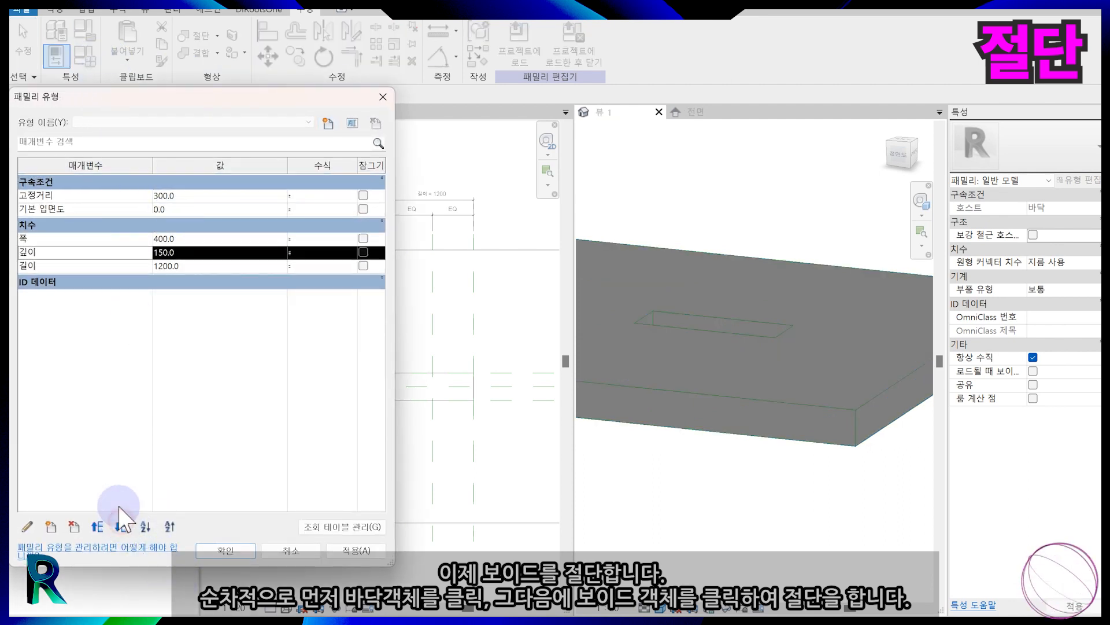
pyautogui.click(121, 527)
# - Set the 폭 parameter to 200 and 길이 to 1500, applying each change to the trench
pyautogui.click(187, 240)
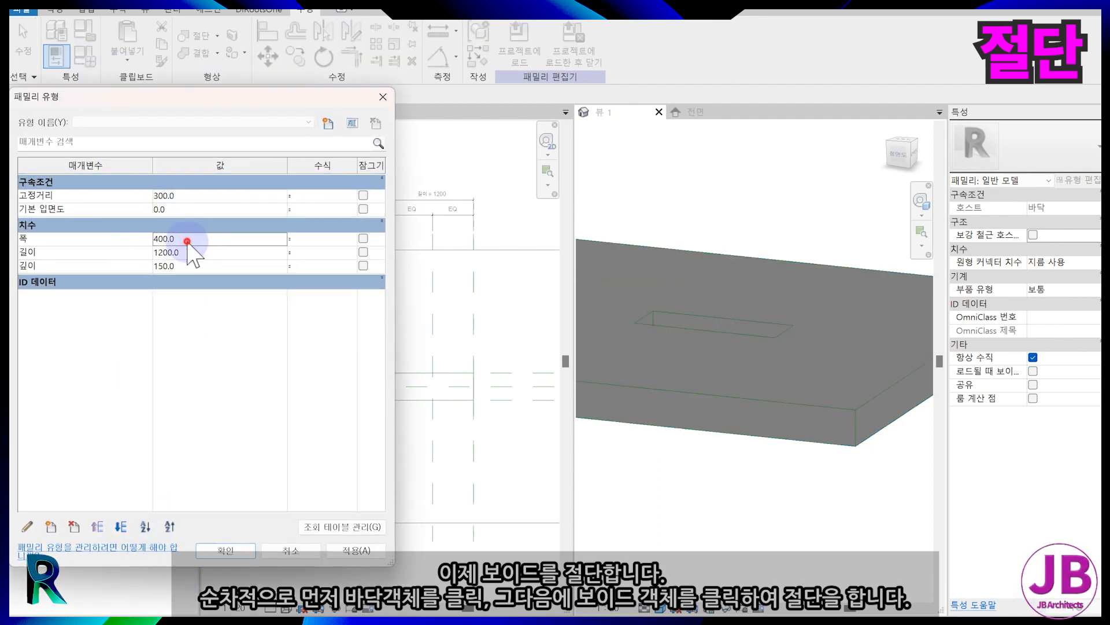
pyautogui.click(350, 550)
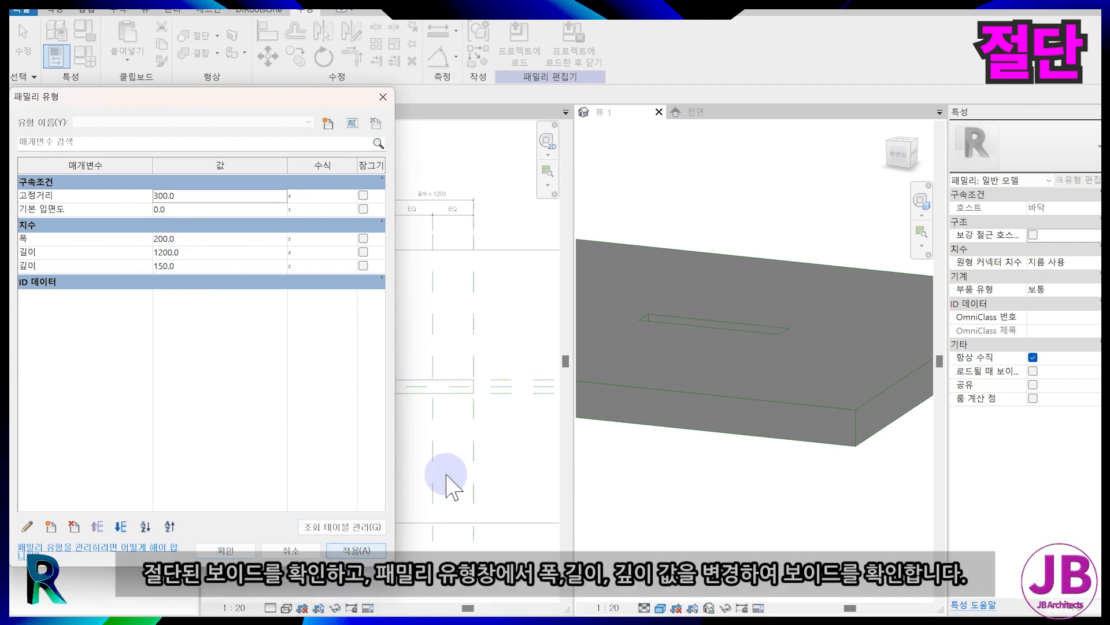
pyautogui.click(197, 251)
pyautogui.write('1500')
pyautogui.click(350, 549)
# - Set the 깊이 parameter to 200 and accept the family type values
pyautogui.click(195, 266)
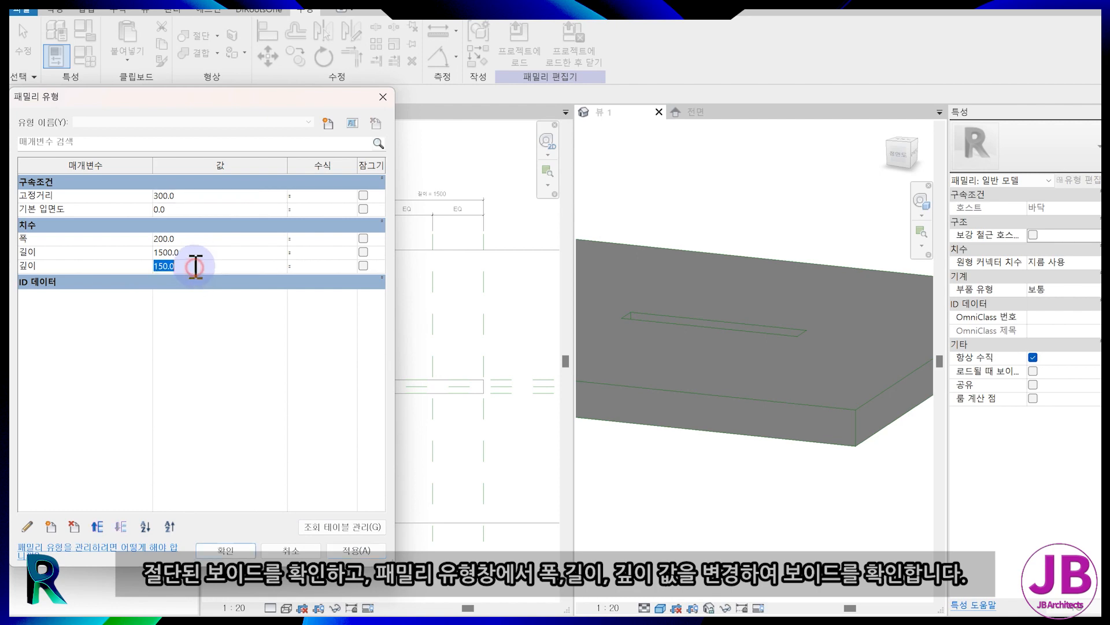
pyautogui.click(356, 550)
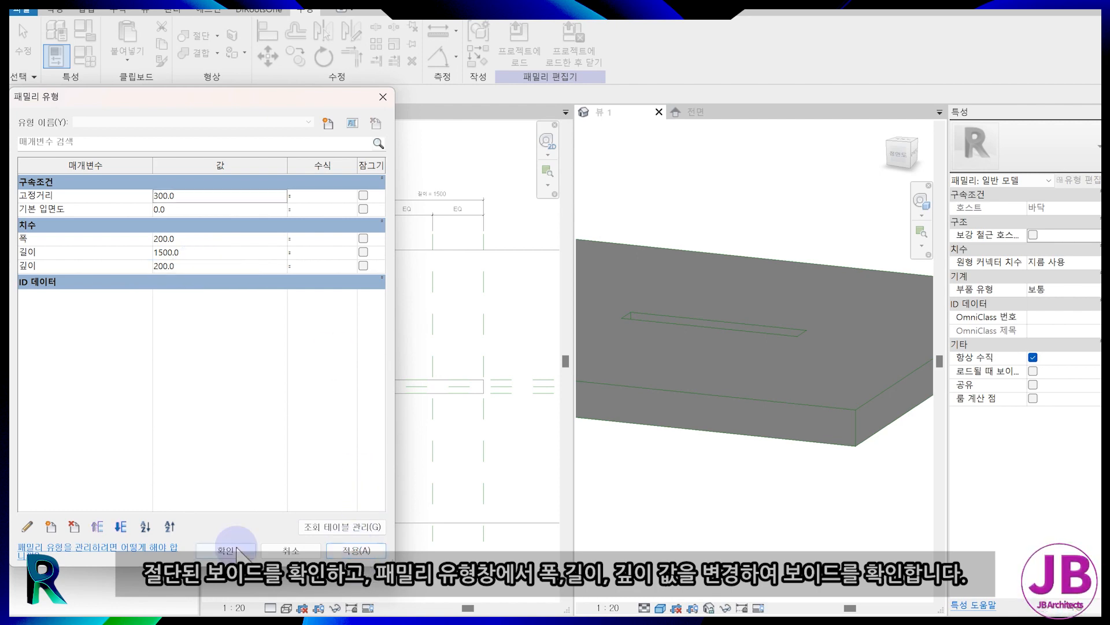
pyautogui.click(232, 550)
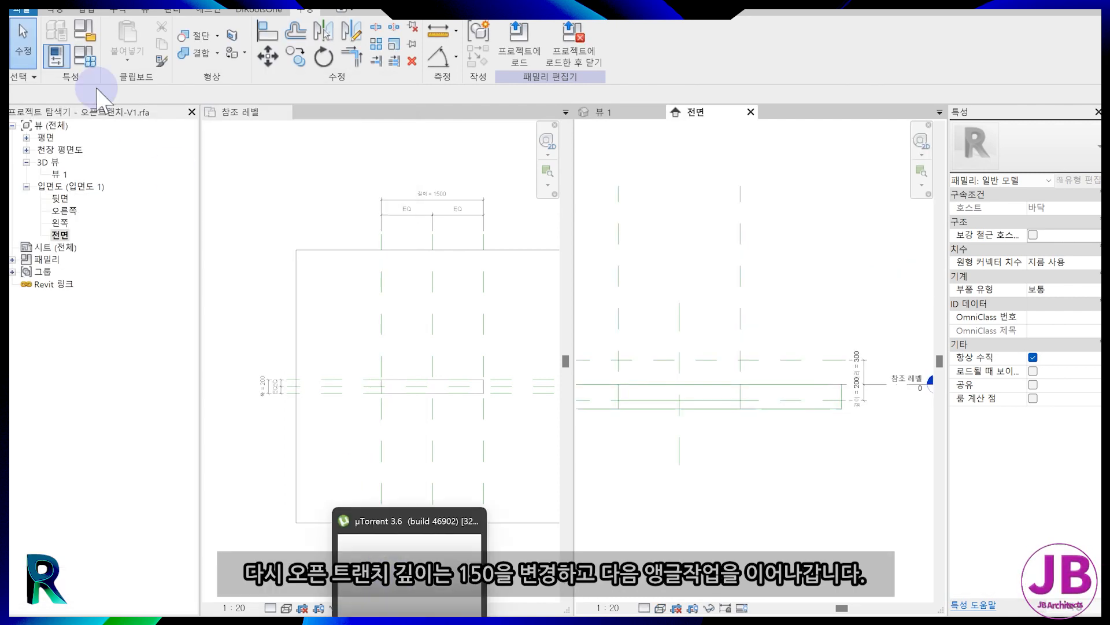
# - Set the 깊이 parameter to 150 in the family types and inspect the cut trench in the 3D view
pyautogui.click(199, 266)
pyautogui.click(382, 546)
pyautogui.click(226, 550)
pyautogui.click(608, 112)
pyautogui.keyDown('shift'); pyautogui.moveTo(758, 307); pyautogui.dragTo(771, 412, button='middle'); pyautogui.keyUp('shift')
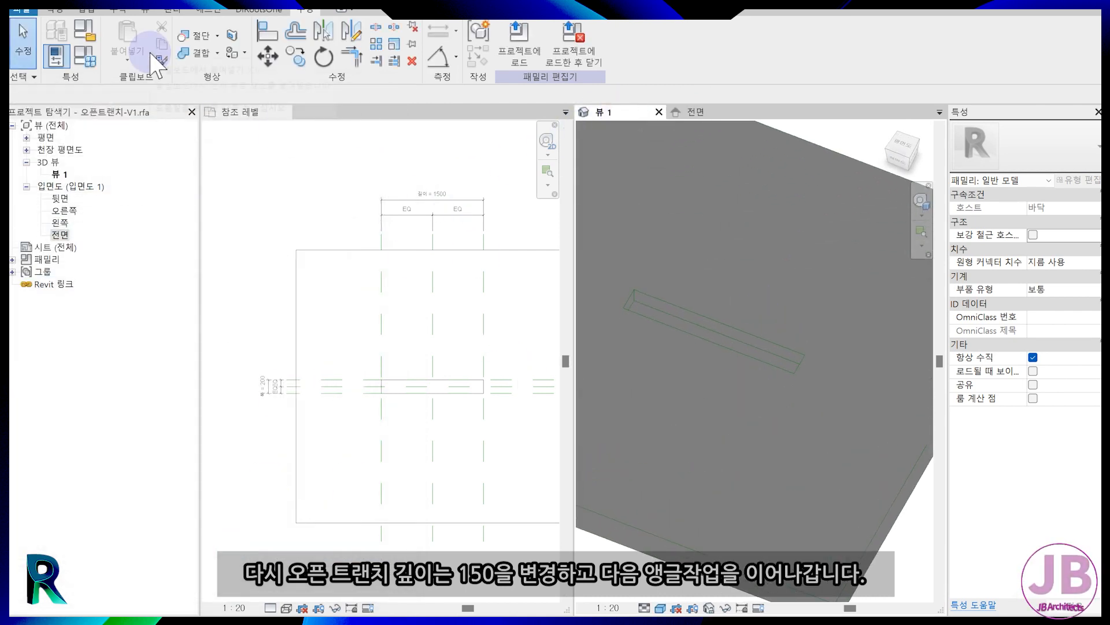
pyautogui.click(322, 353)
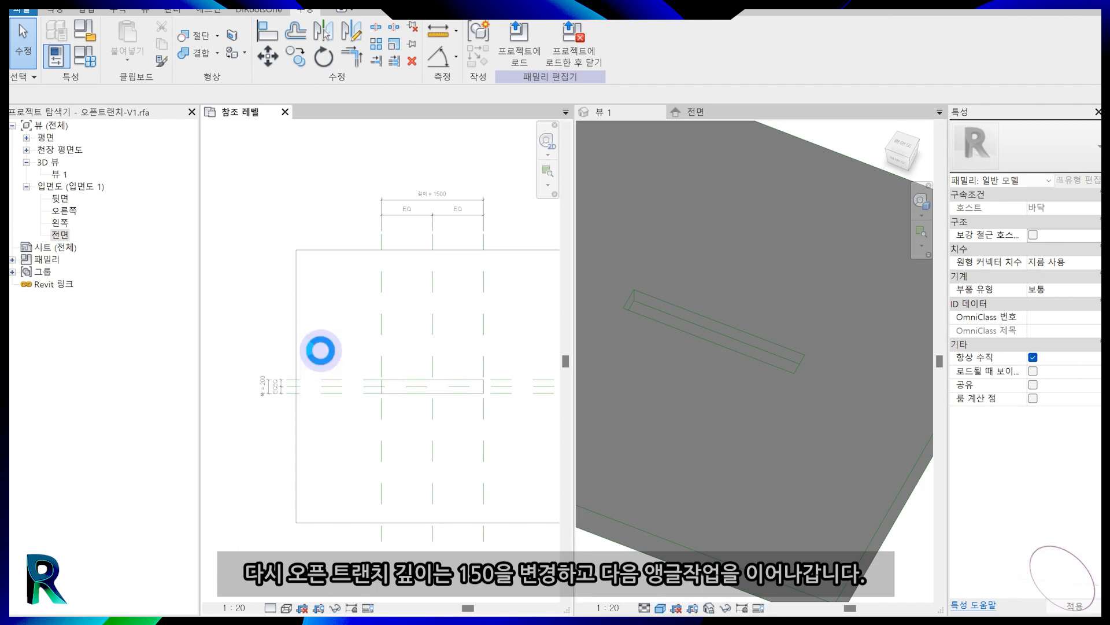
# - Start a sweep and sketch its path as a 1500 mm line along the trench's upper long edge in the reference level plan
pyautogui.click(55, 10)
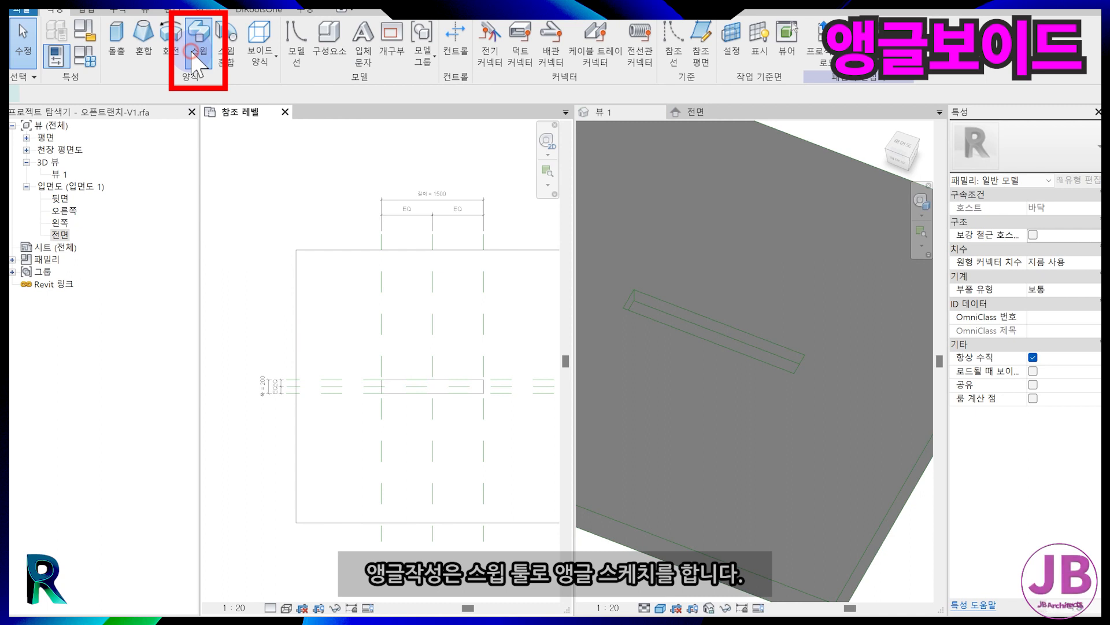
pyautogui.click(194, 58)
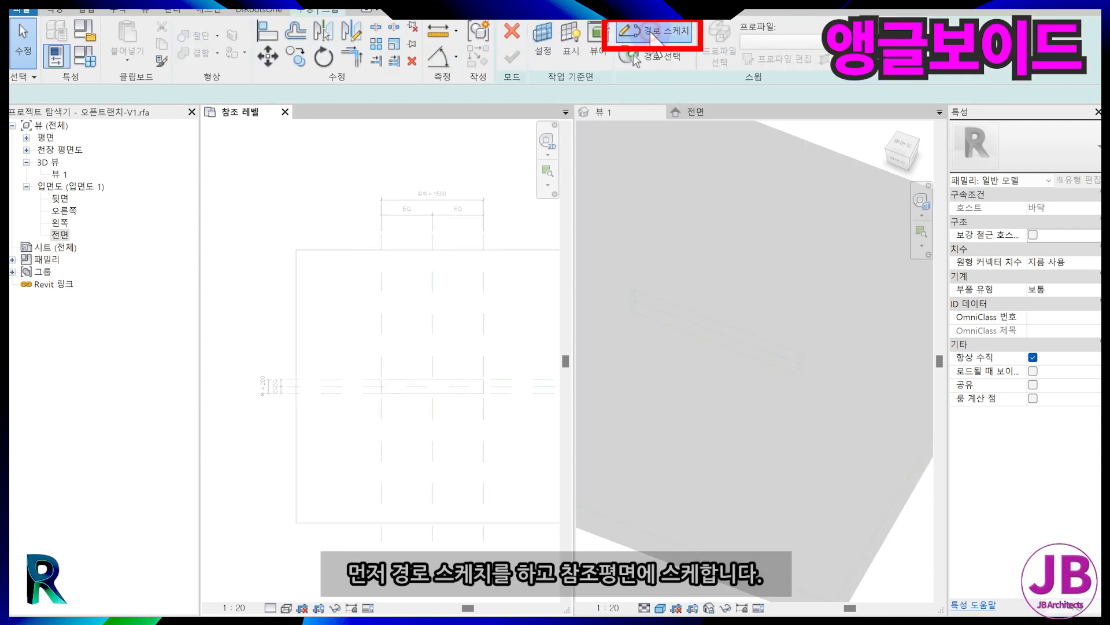
pyautogui.click(653, 39)
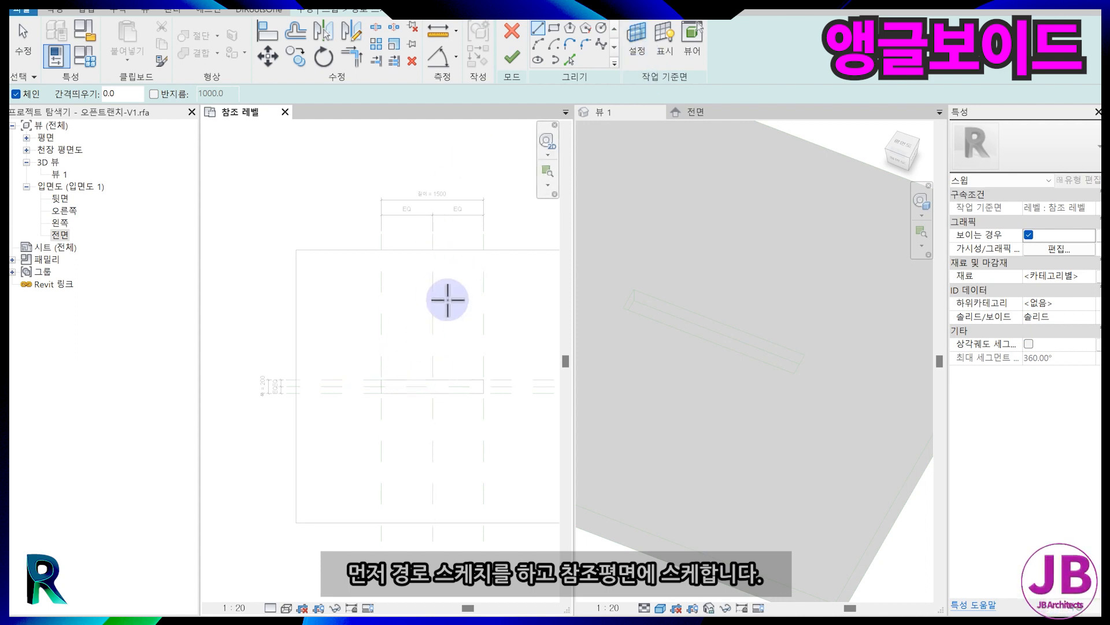
pyautogui.click(381, 379)
pyautogui.click(489, 381)
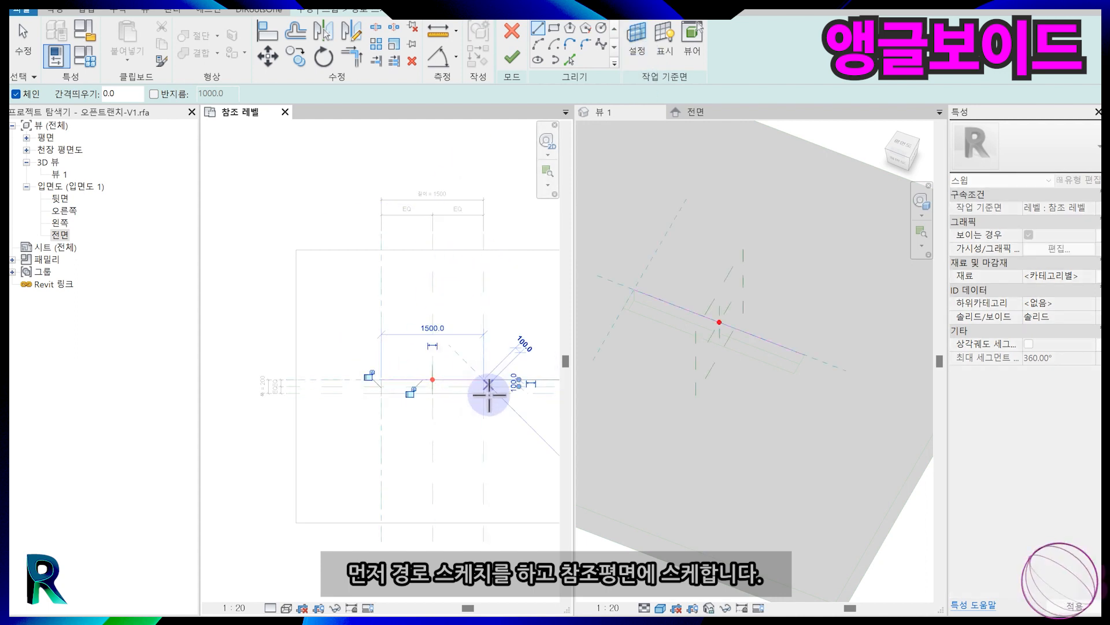
pyautogui.press('Escape')
pyautogui.press('Escape')
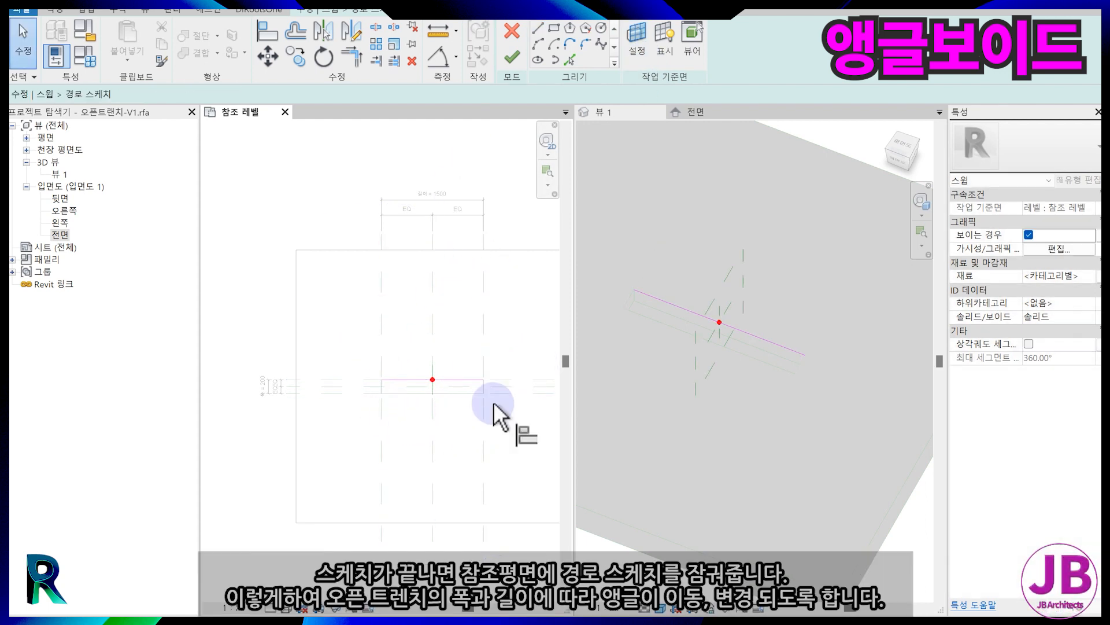
# - Align and lock the sweep path to the trench's reference planes and finish the path sketch
pyautogui.press('a')
pyautogui.press('l')
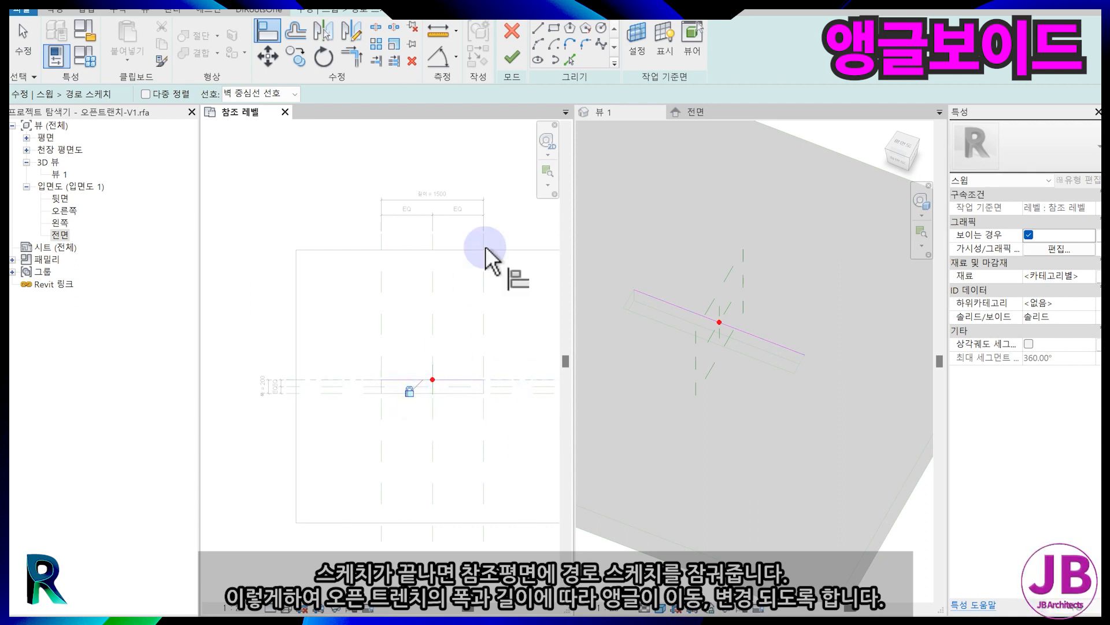
pyautogui.click(512, 58)
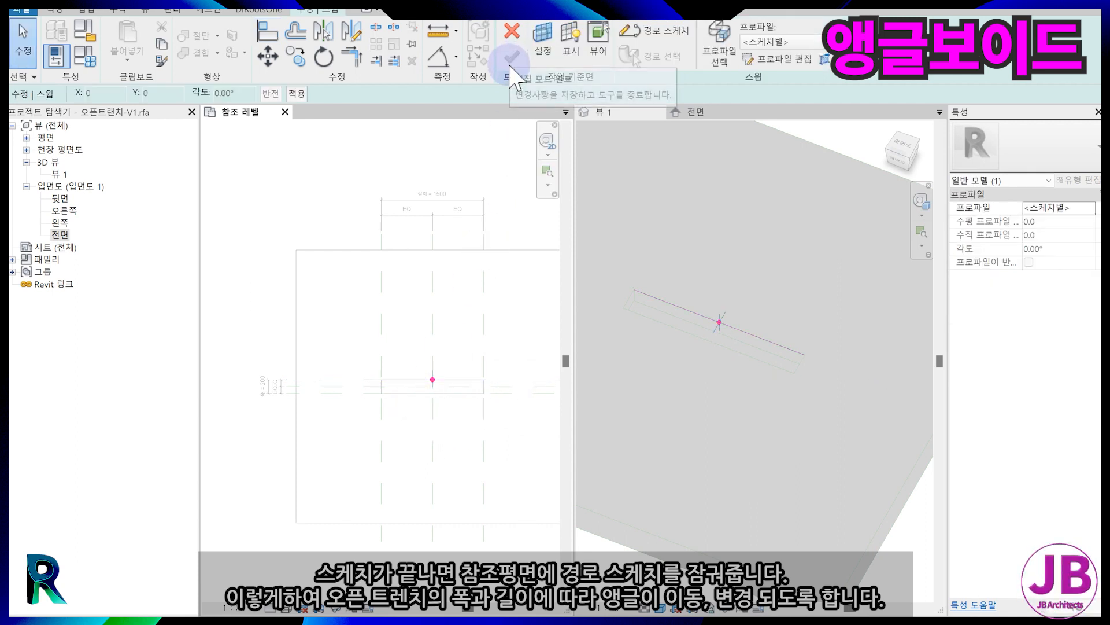
# - Edit the sweep profile in the 오른쪽 elevation, sketching 25 mm horizontal and vertical angle legs from the path point
pyautogui.click(765, 60)
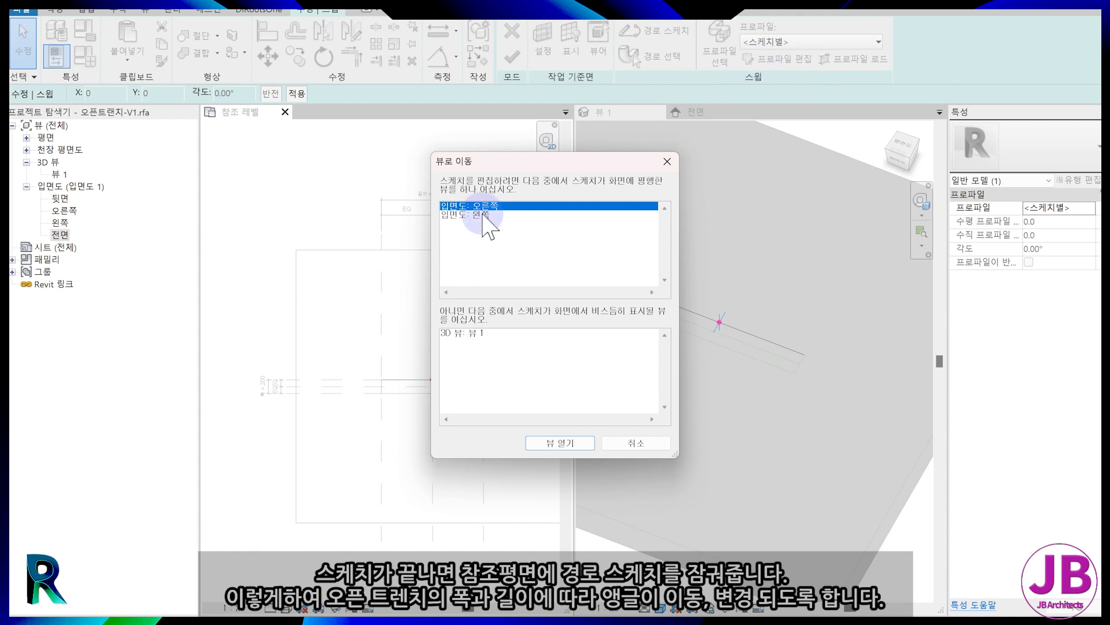
pyautogui.click(540, 443)
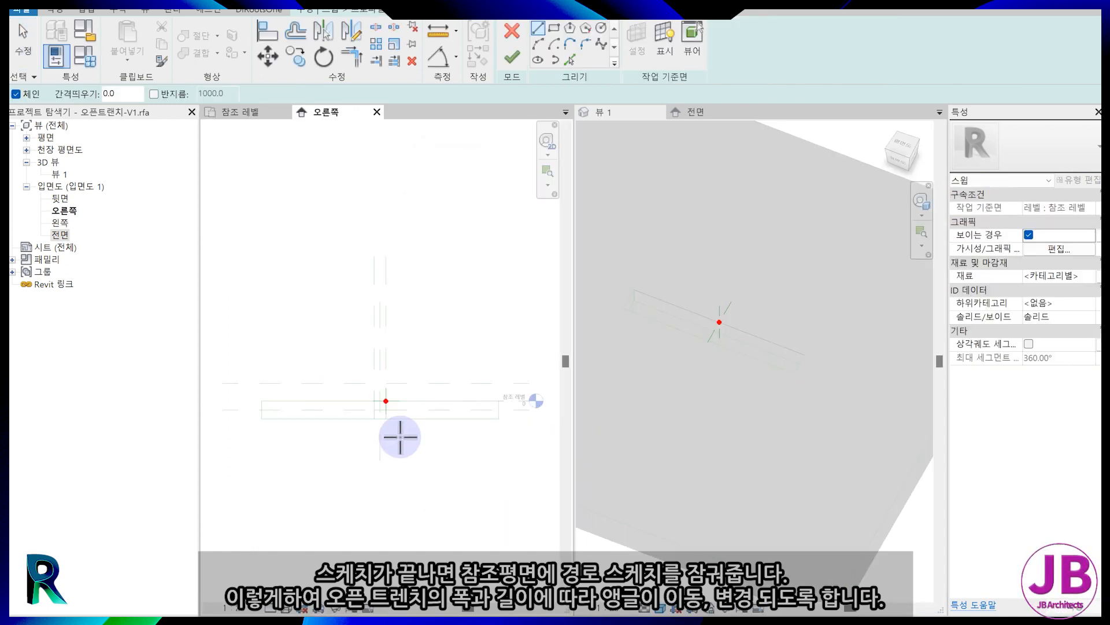
pyautogui.scroll(3, 377, 394)
pyautogui.click(537, 59)
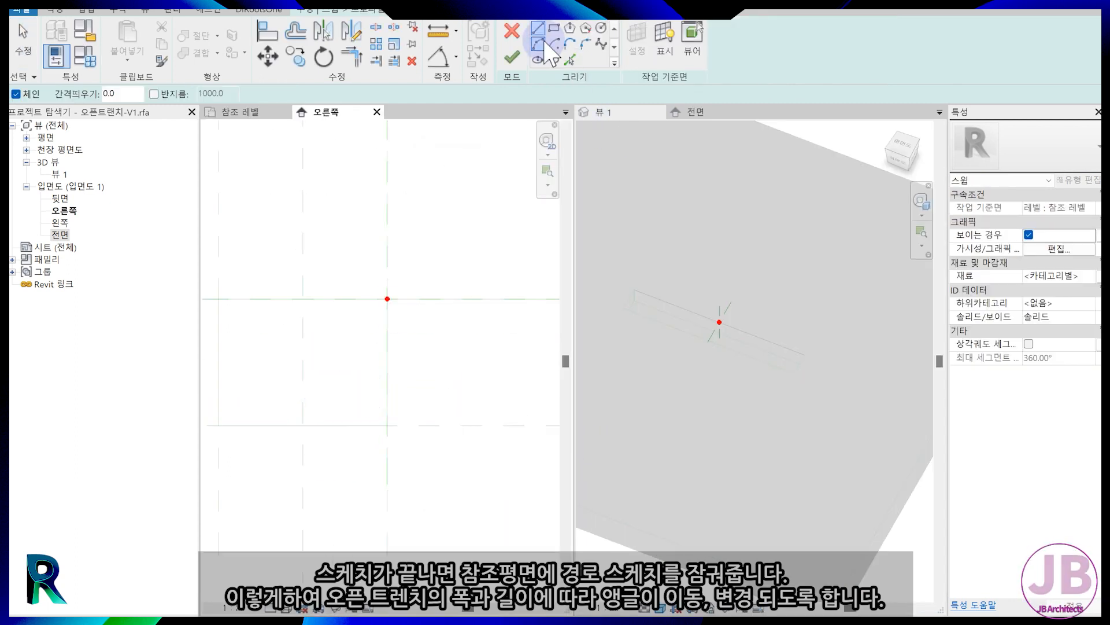
pyautogui.scroll(3, 408, 304)
pyautogui.scroll(-2, 426, 303)
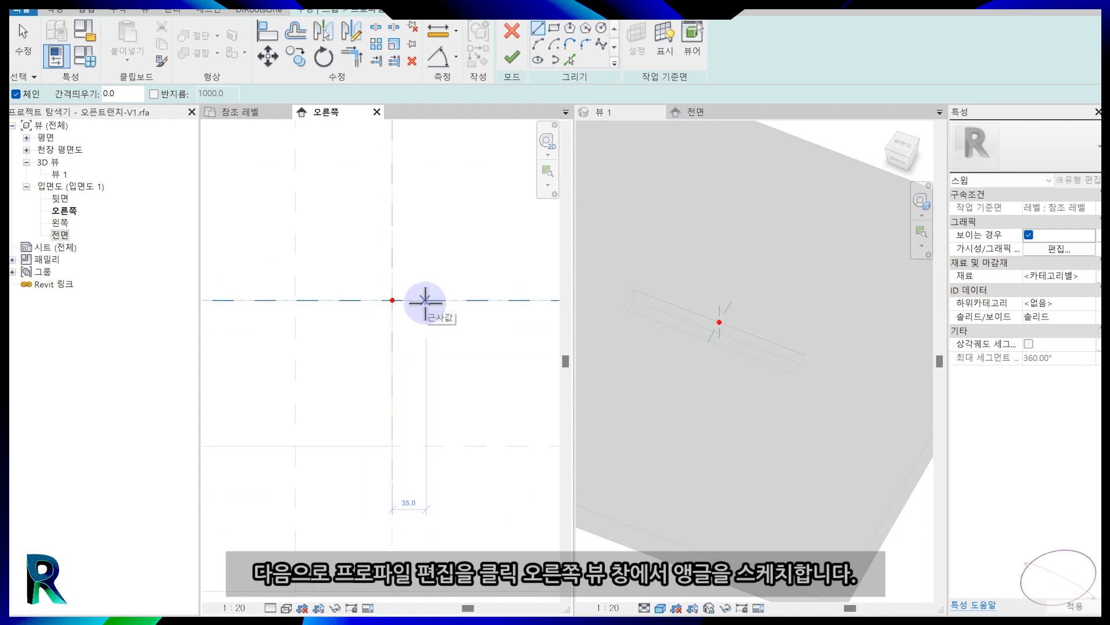
pyautogui.click(393, 301)
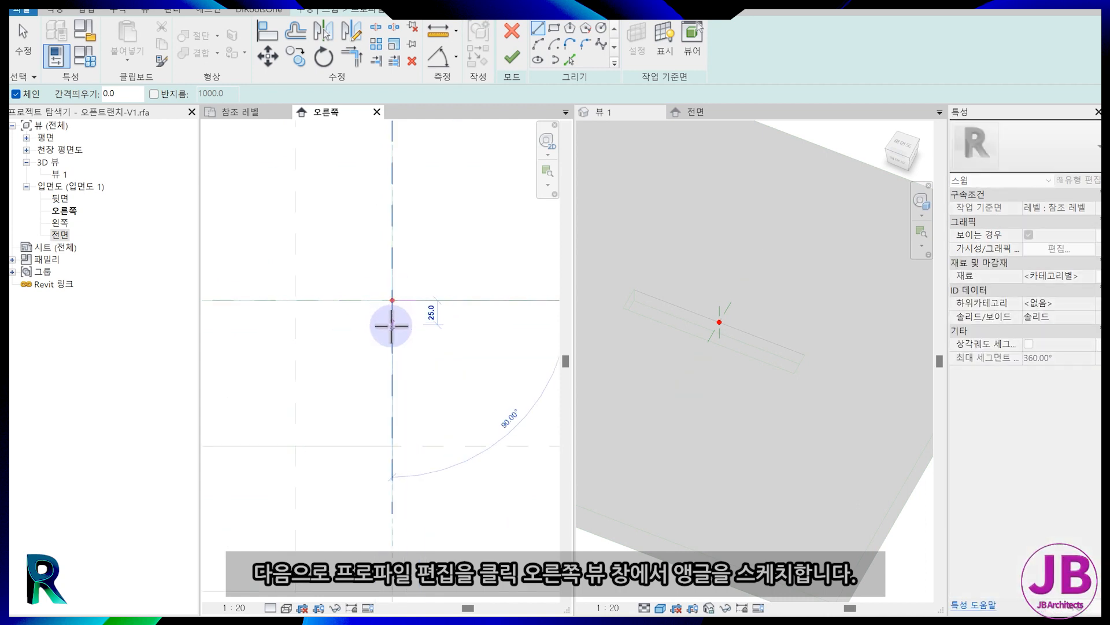
pyautogui.press('Escape')
pyautogui.press('Escape')
pyautogui.scroll(2, 414, 329)
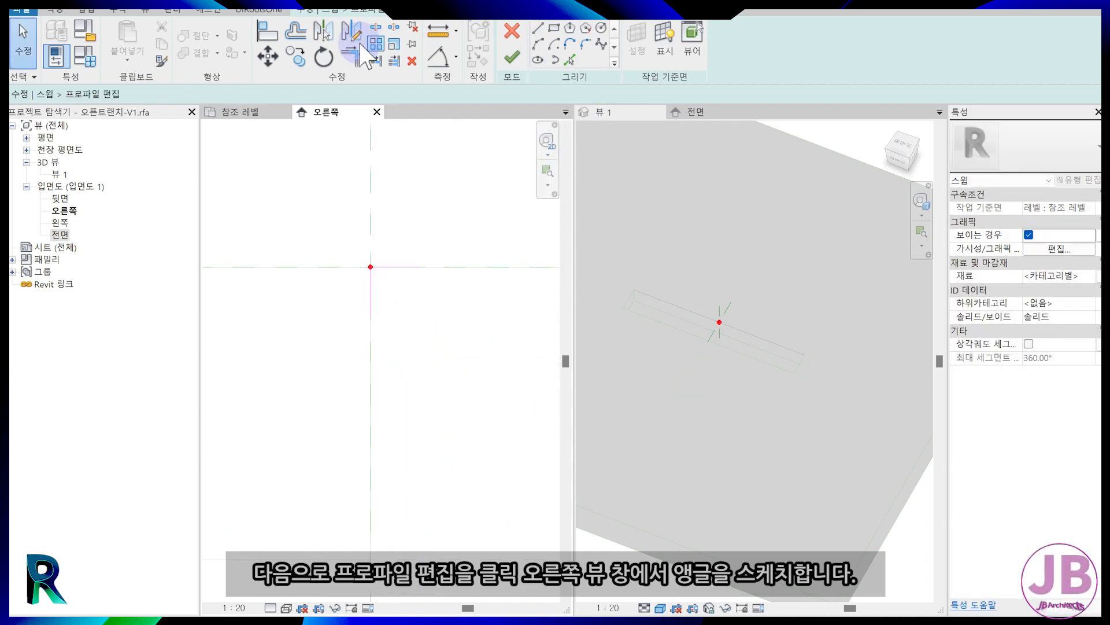
# - Offset copies of both angle legs inward by 3 mm to form the angle's thickness
pyautogui.click(296, 31)
pyautogui.doubleClick(310, 95)
pyautogui.write('3')
pyautogui.scroll(2, 421, 278)
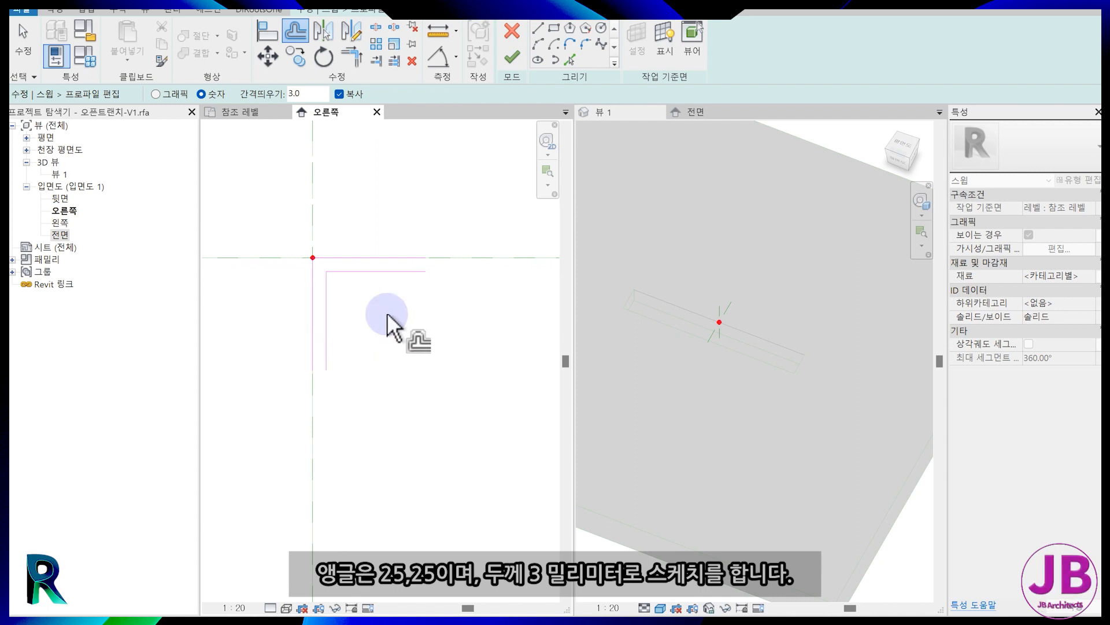
# - Draw lines closing both leg ends and the outer edges to complete the L-shaped angle profile
pyautogui.press('Escape')
pyautogui.click(538, 27)
pyautogui.click(425, 271)
pyautogui.click(425, 257)
pyautogui.click(312, 257)
pyautogui.click(313, 370)
pyautogui.click(326, 370)
pyautogui.press('Escape')
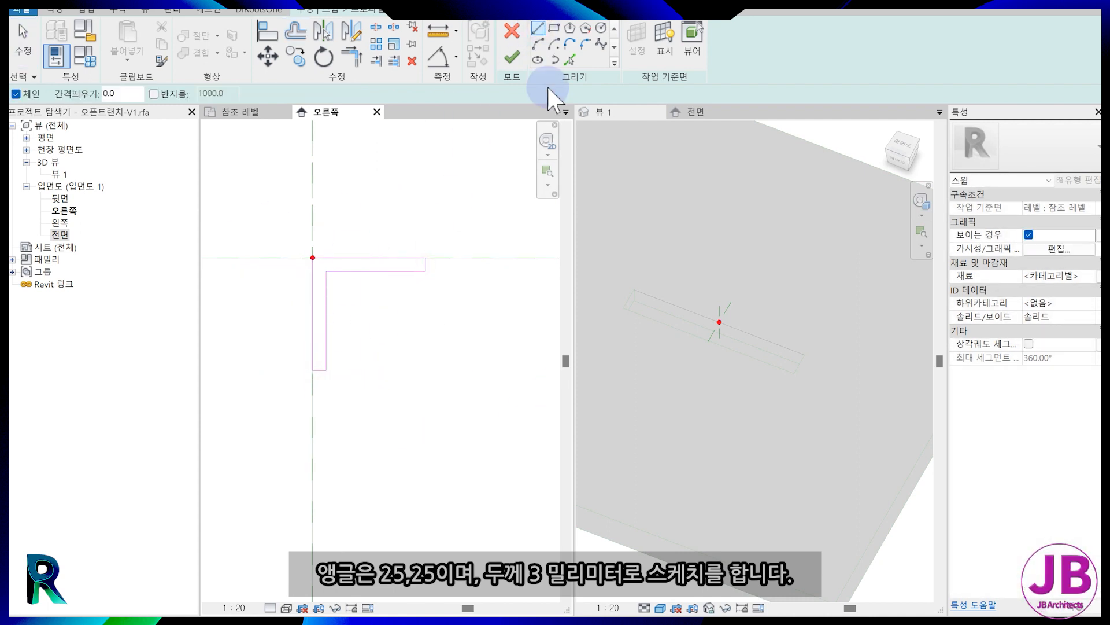
# - Fillet the inner corner at the end of the horizontal angle leg with a radius of 2 mm
pyautogui.click(585, 45)
pyautogui.scroll(2, 405, 304)
pyautogui.scroll(2, 416, 278)
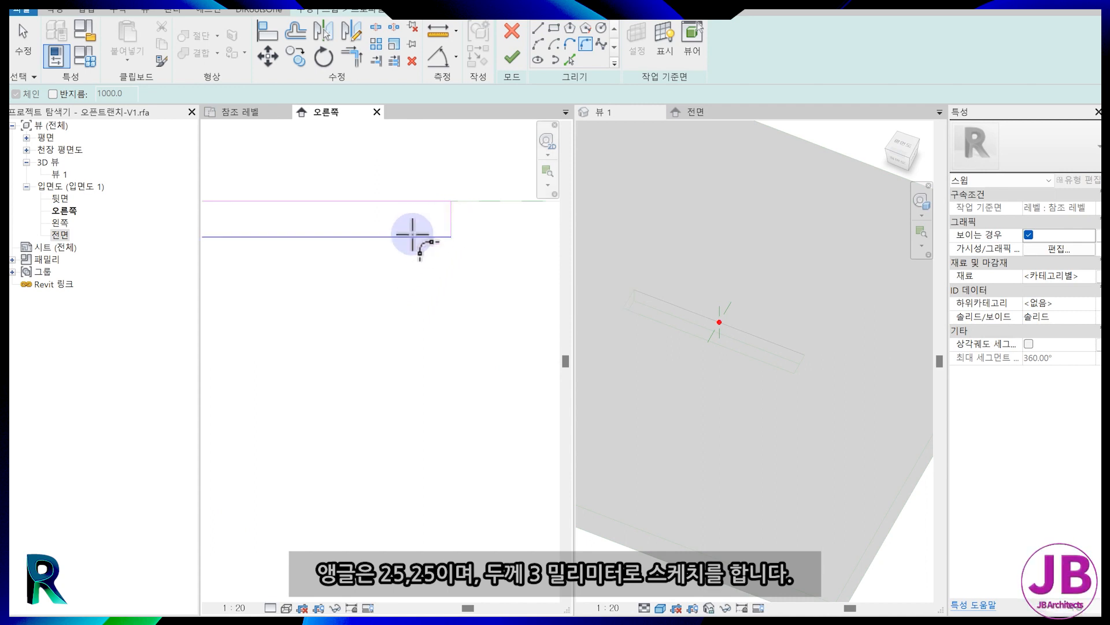
pyautogui.click(451, 224)
pyautogui.click(449, 228)
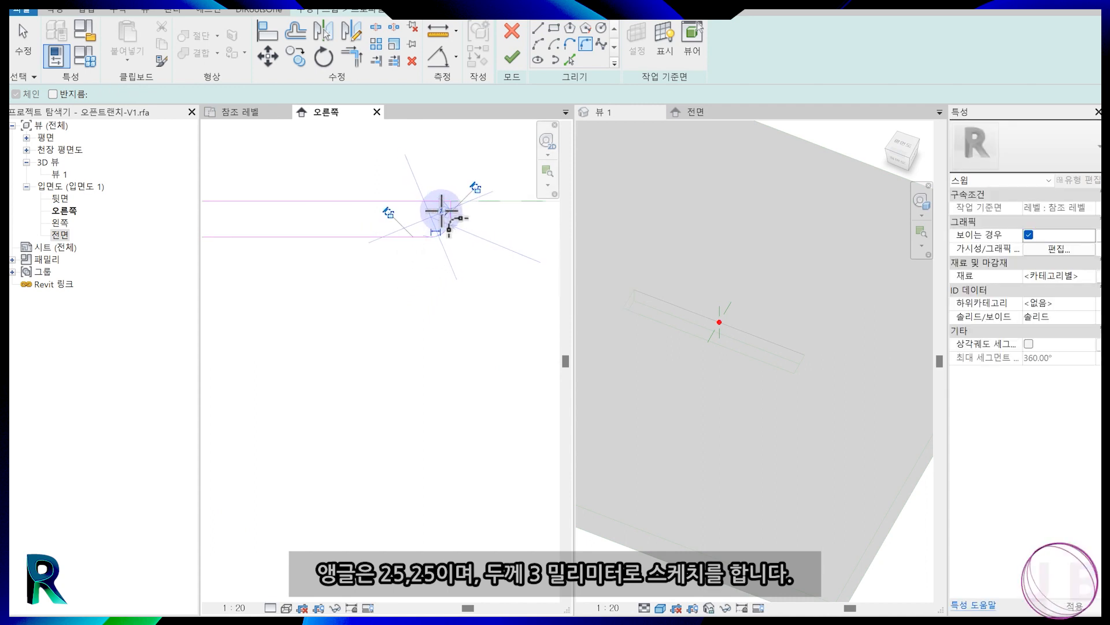
pyautogui.write('2')
pyautogui.press('Return')
pyautogui.click(446, 347)
pyautogui.scroll(-2, 446, 347)
pyautogui.moveTo(431, 389); pyautogui.dragTo(496, 324, button='middle')
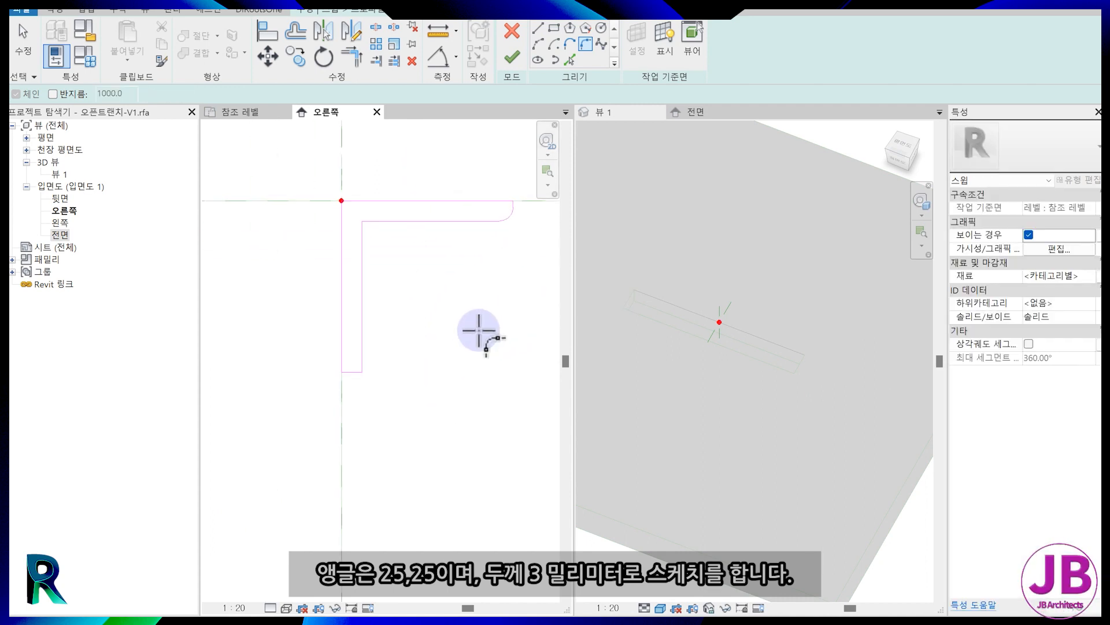
# - Fillet the inner corner at the lower end of the vertical angle leg with a radius of 2 mm
pyautogui.scroll(3, 367, 378)
pyautogui.click(354, 351)
pyautogui.click(350, 358)
pyautogui.scroll(1, 342, 345)
pyautogui.click(344, 343)
pyautogui.write('2')
pyautogui.press('Return')
pyautogui.scroll(-4, 345, 345)
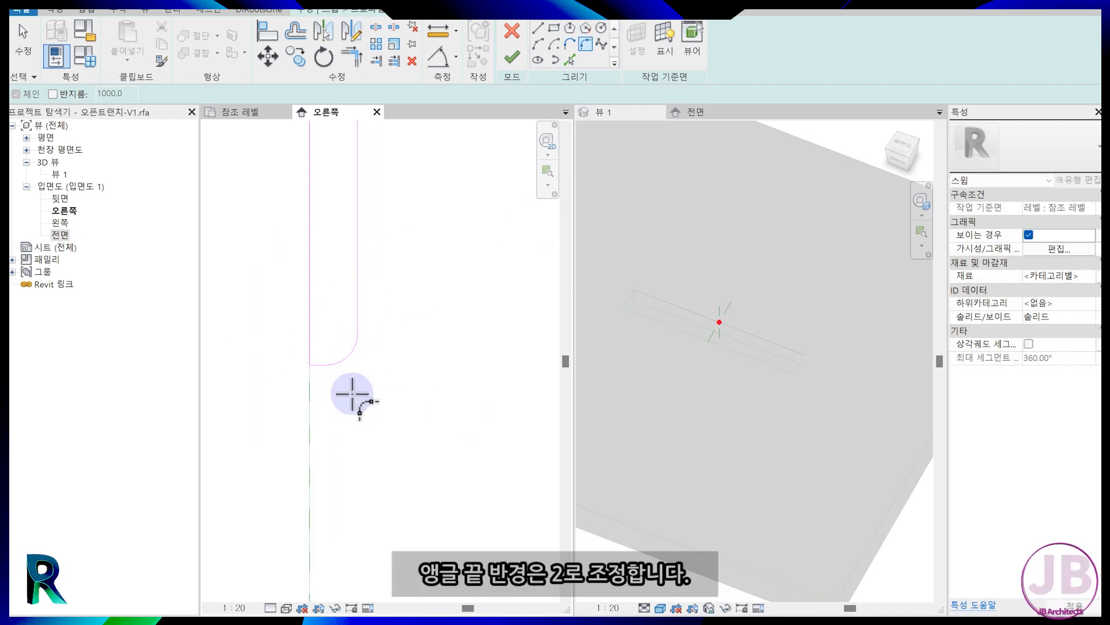
# - Finish the angle profile and complete the solid sweep
pyautogui.click(512, 56)
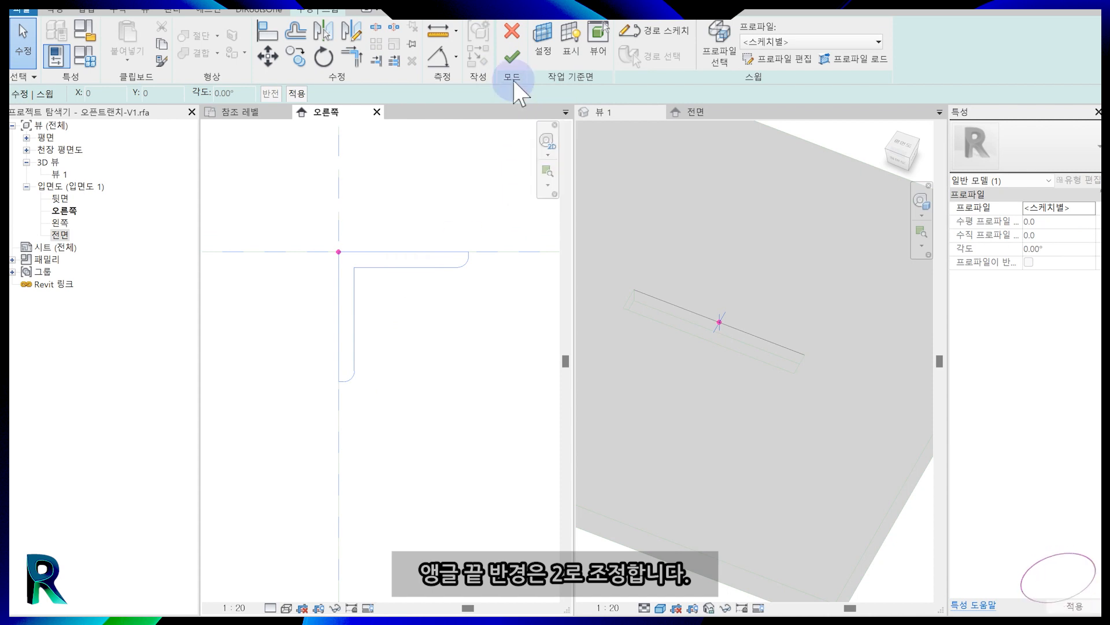
pyautogui.click(512, 57)
pyautogui.click(374, 292)
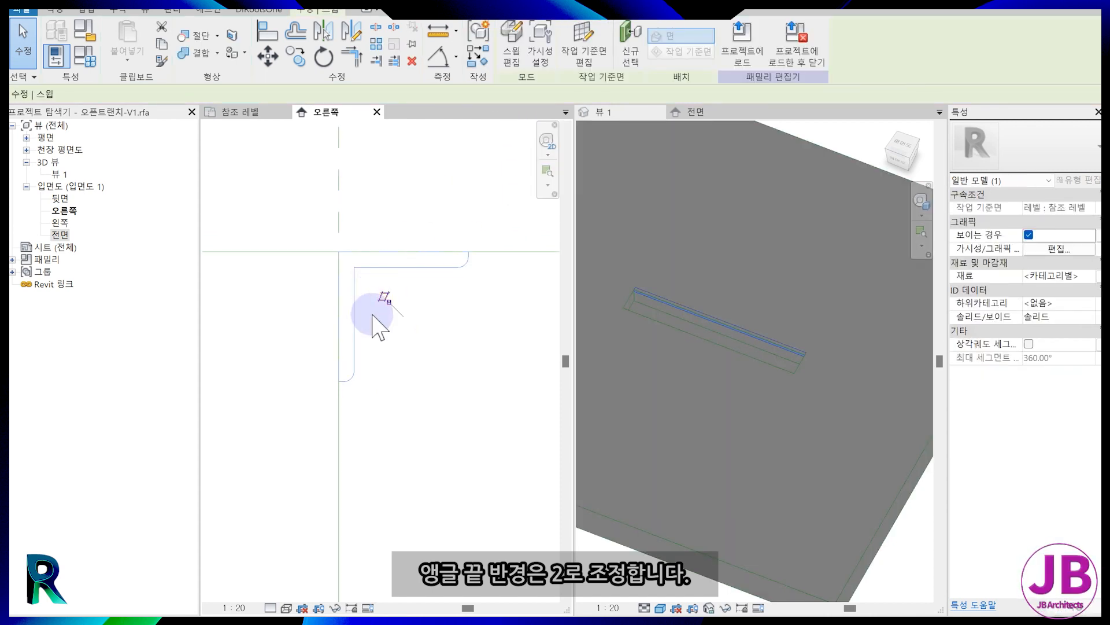
pyautogui.click(426, 307)
pyautogui.scroll(-2, 428, 307)
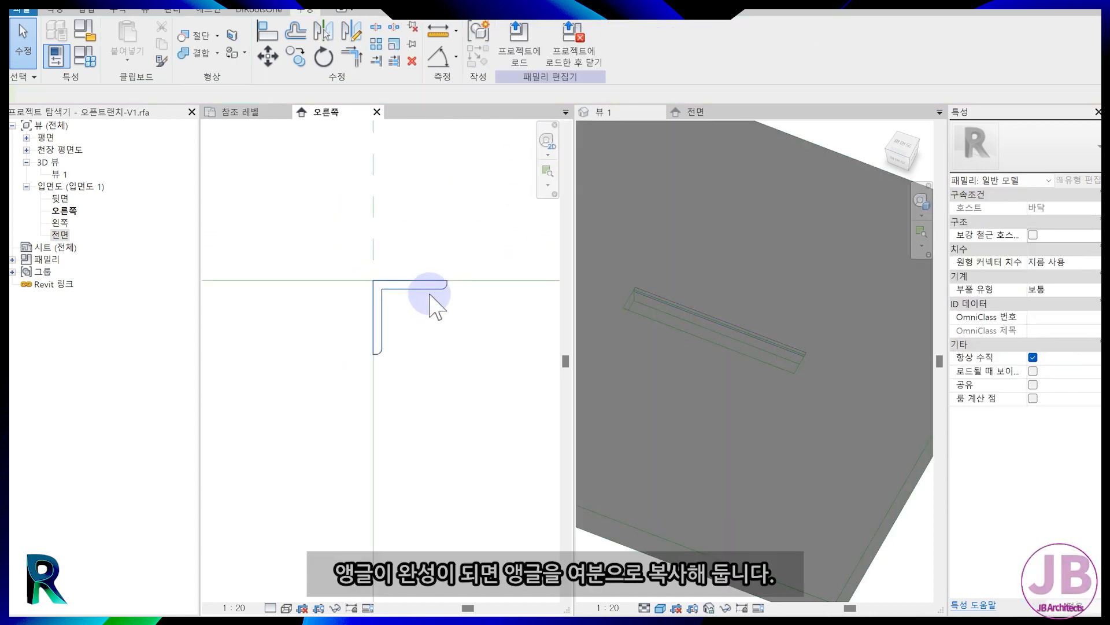
# - Copy the angle sweep to a spare position just outside the trench in the reference level plan
pyautogui.click(429, 295)
pyautogui.click(242, 113)
pyautogui.scroll(5, 404, 384)
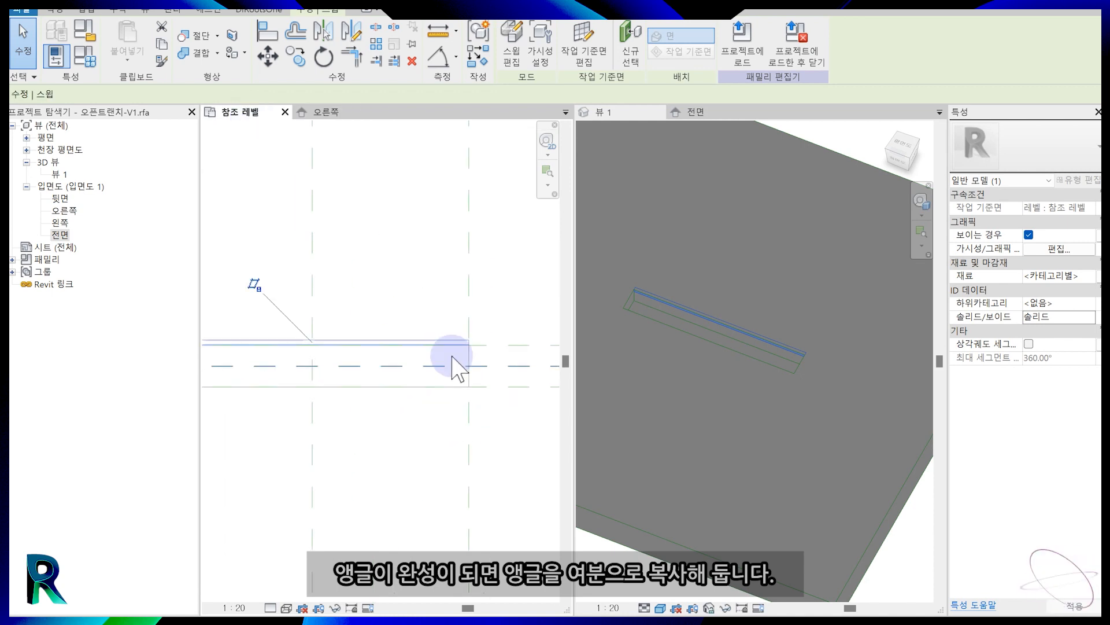
pyautogui.press('c')
pyautogui.press('o')
pyautogui.click(421, 351)
pyautogui.click(418, 315)
pyautogui.press('Escape')
# - Change the original angle sweep at the trench edge from solid to 보이드
pyautogui.click(424, 331)
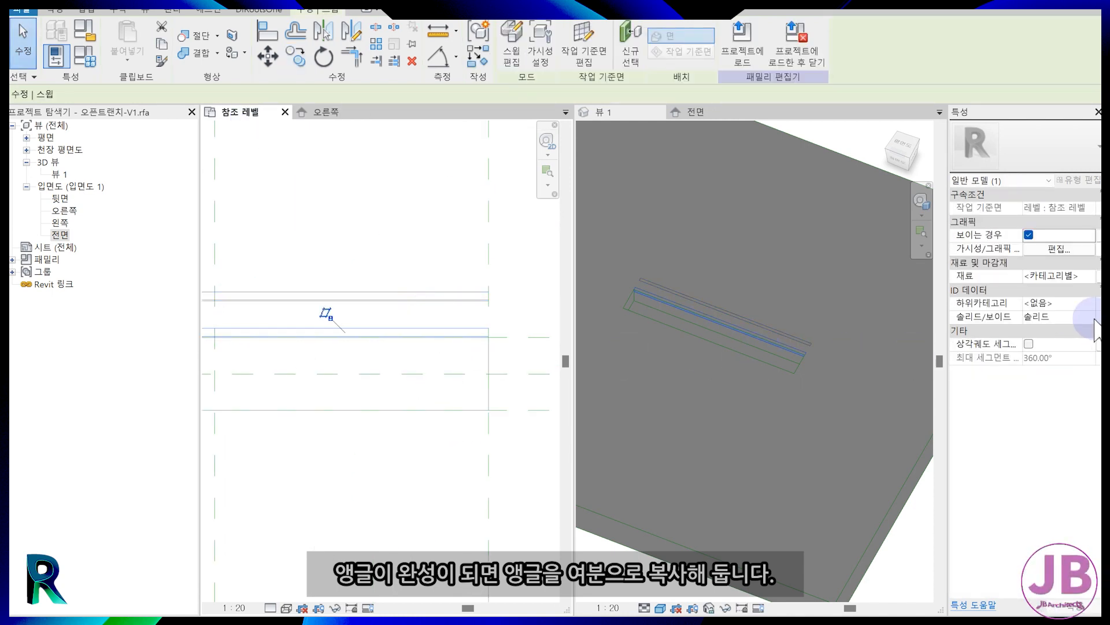
pyautogui.click(1036, 317)
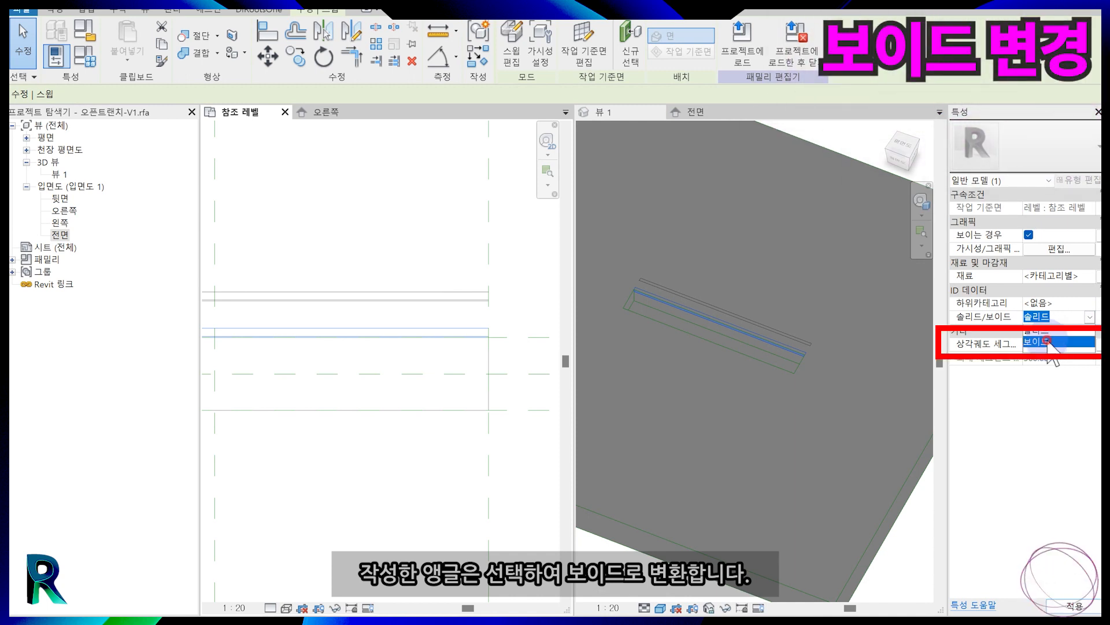
pyautogui.click(1046, 341)
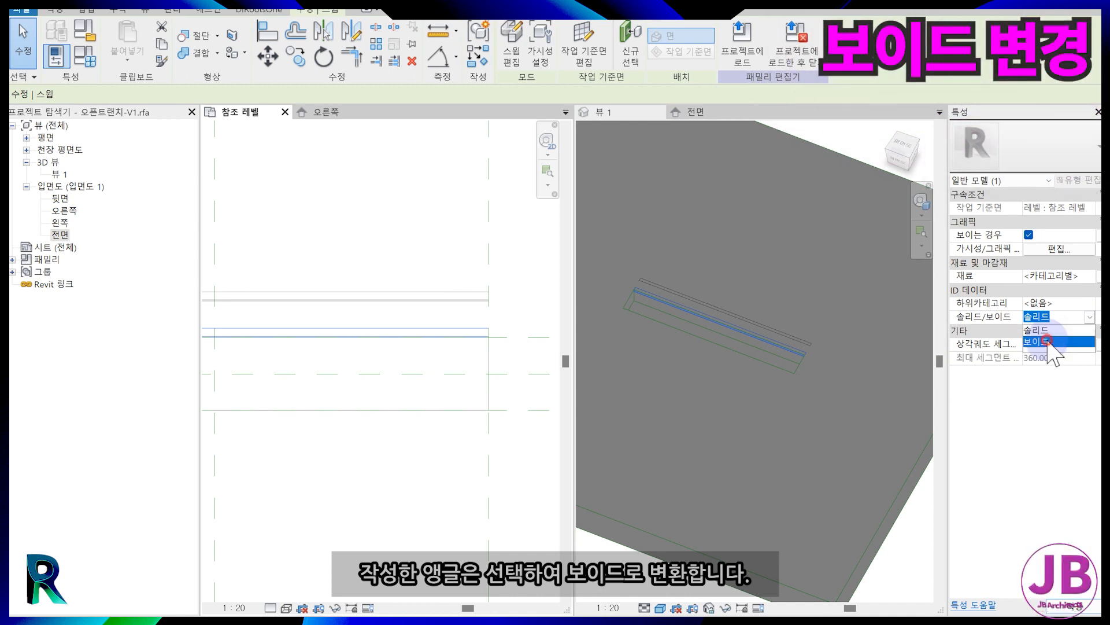
pyautogui.click(755, 317)
pyautogui.scroll(2, 741, 348)
pyautogui.scroll(-4, 746, 364)
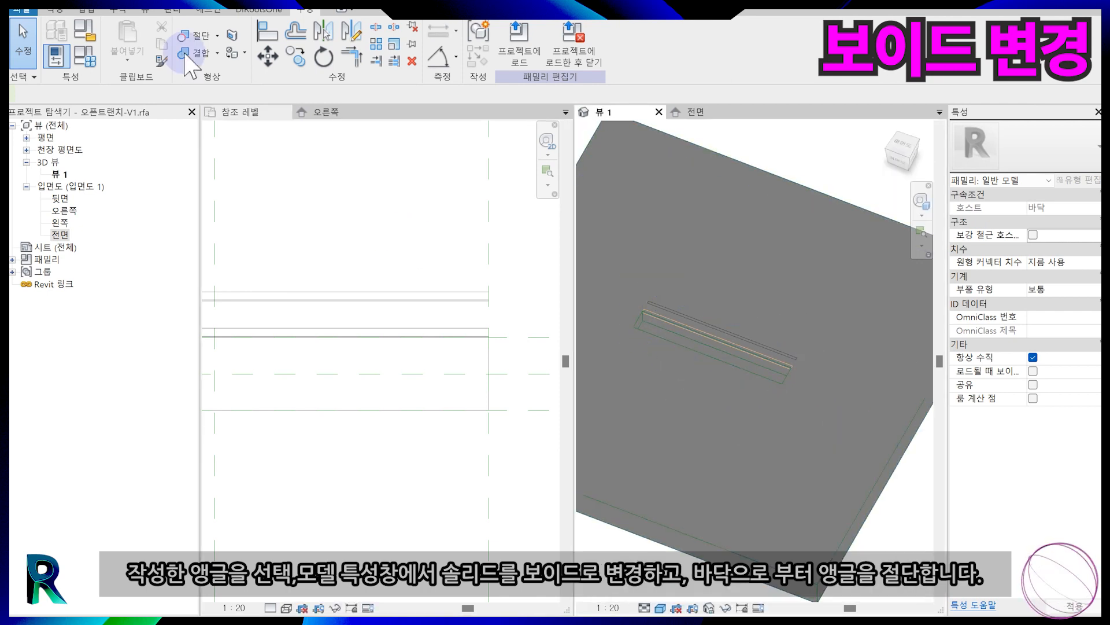
# - Cut the floor with the angle void and change the 3D view's visual style
pyautogui.click(194, 35)
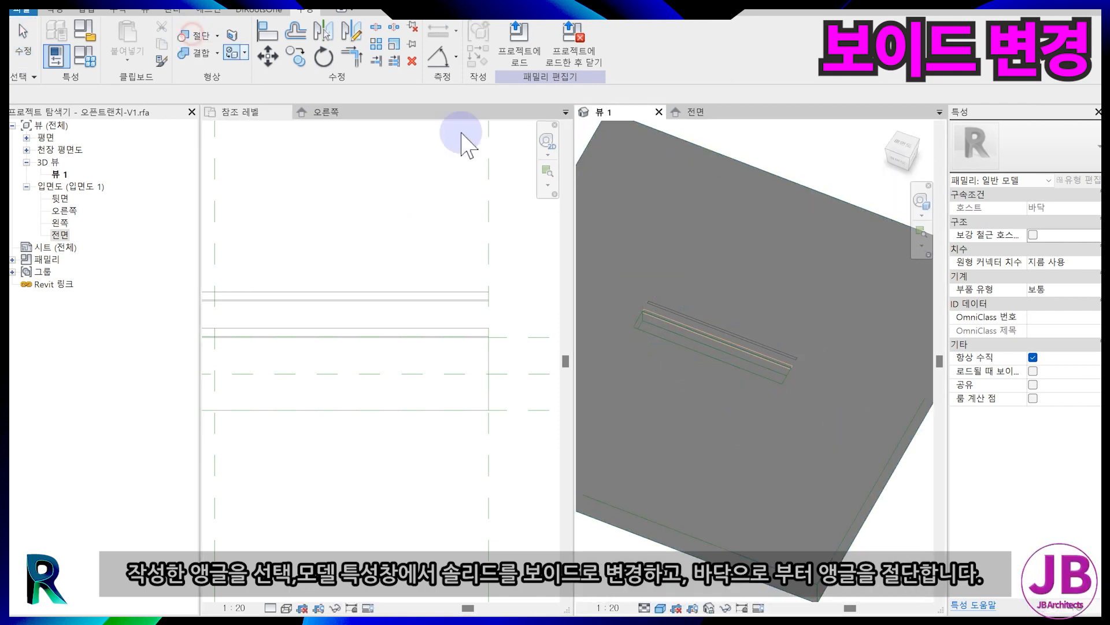
pyautogui.click(914, 447)
pyautogui.scroll(6, 787, 367)
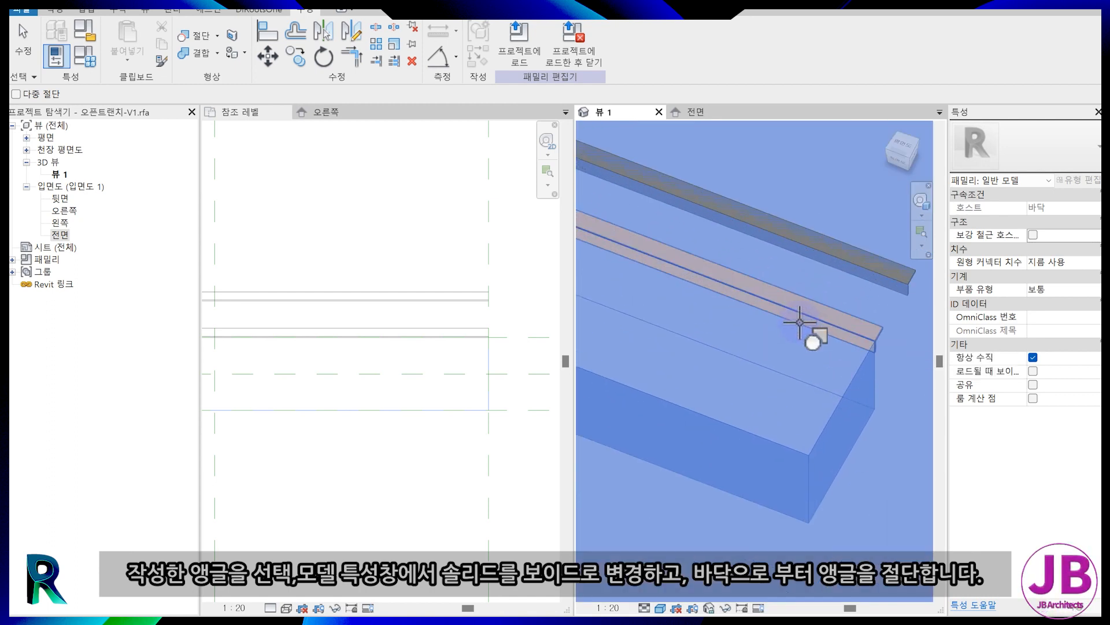
pyautogui.click(800, 322)
pyautogui.press('Escape')
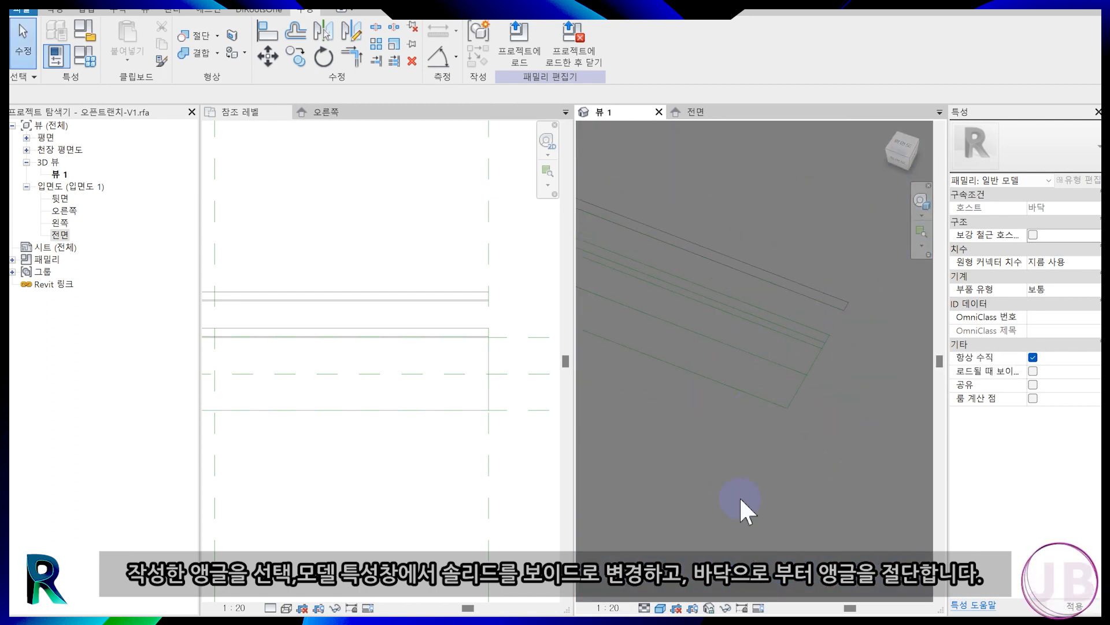
pyautogui.click(661, 608)
pyautogui.click(689, 552)
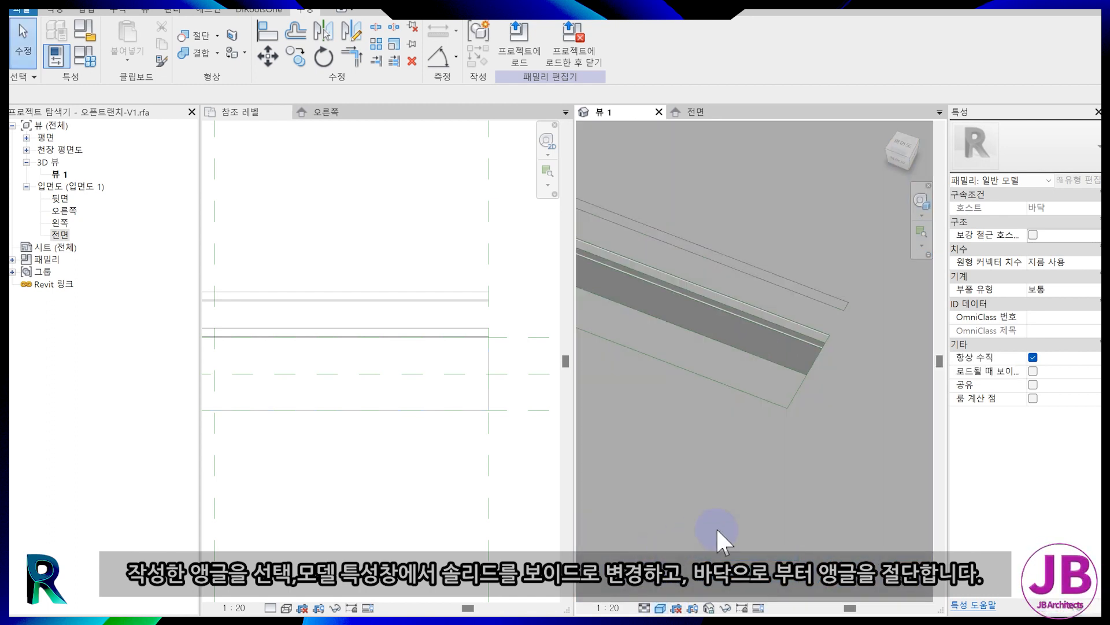
# - Move the copied solid angle onto the void-cut recess at the trench edge and open its sweep path for editing
pyautogui.click(747, 344)
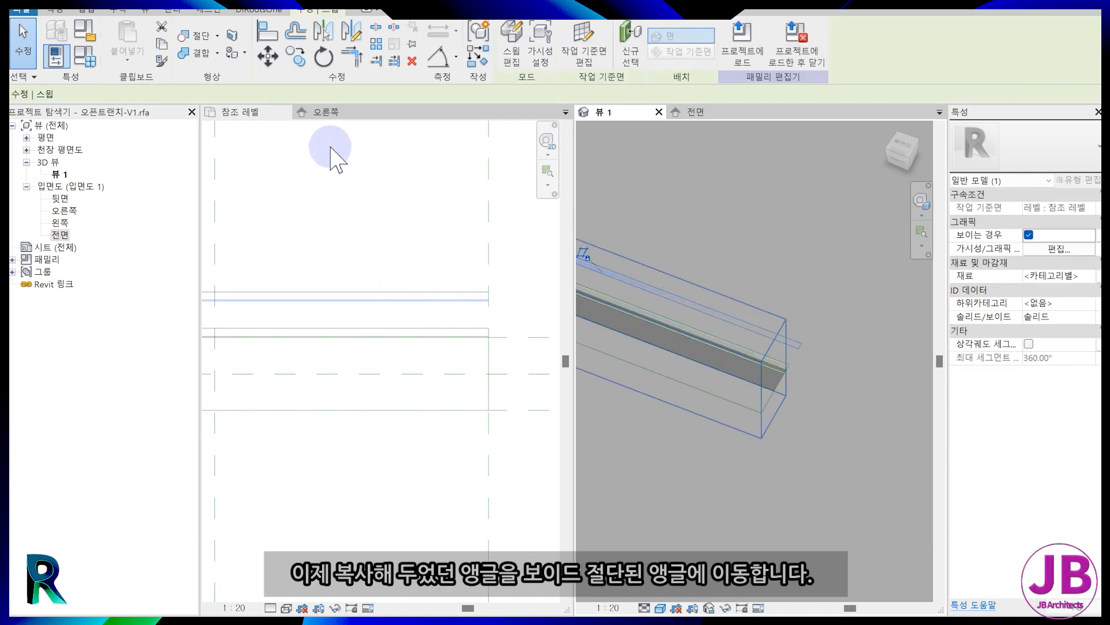
pyautogui.moveTo(413, 301); pyautogui.dragTo(411, 322)
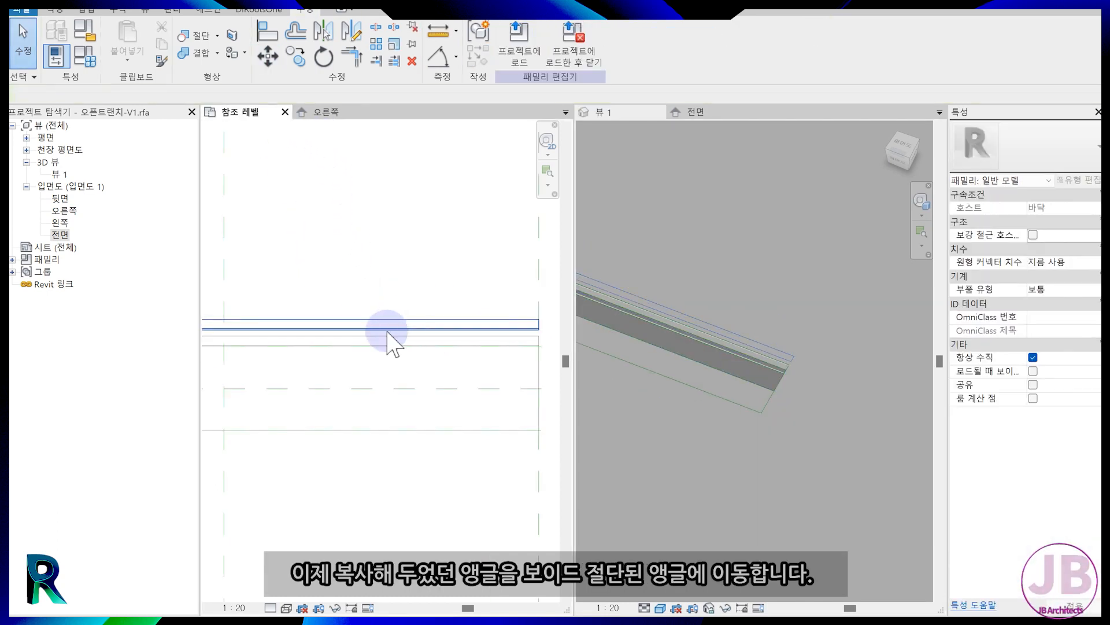
pyautogui.doubleClick(387, 332)
pyautogui.doubleClick(388, 331)
pyautogui.scroll(-2, 367, 337)
pyautogui.click(264, 33)
pyautogui.click(524, 341)
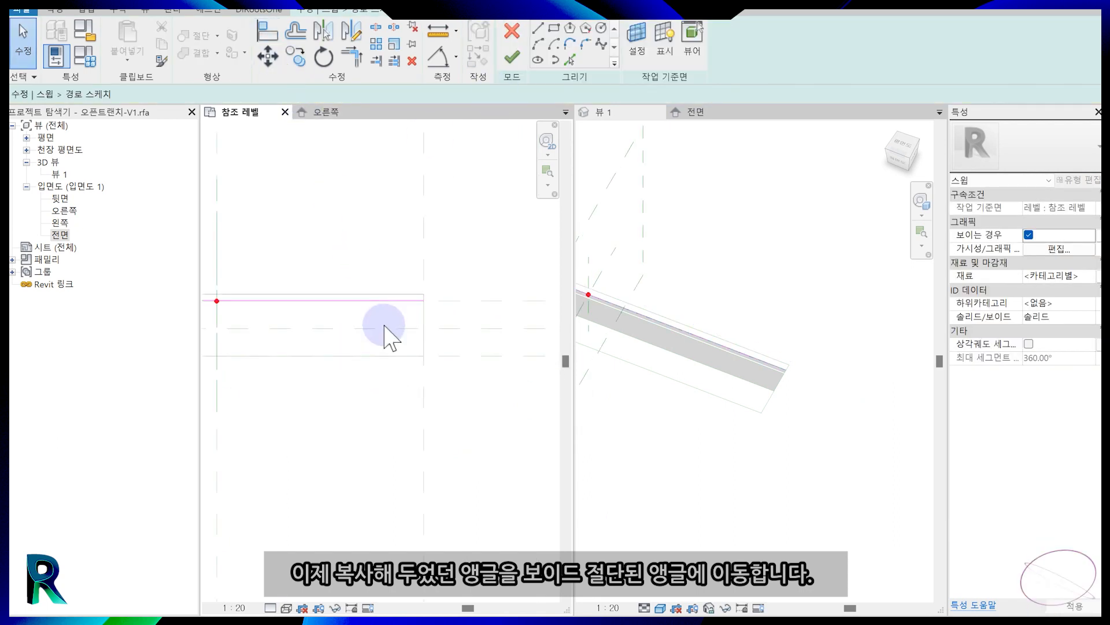
# - Align and lock the endpoints of the solid angle's sweep path to the trench end reference planes and finish the sweep
pyautogui.press('a')
pyautogui.press('l')
pyautogui.click(427, 256)
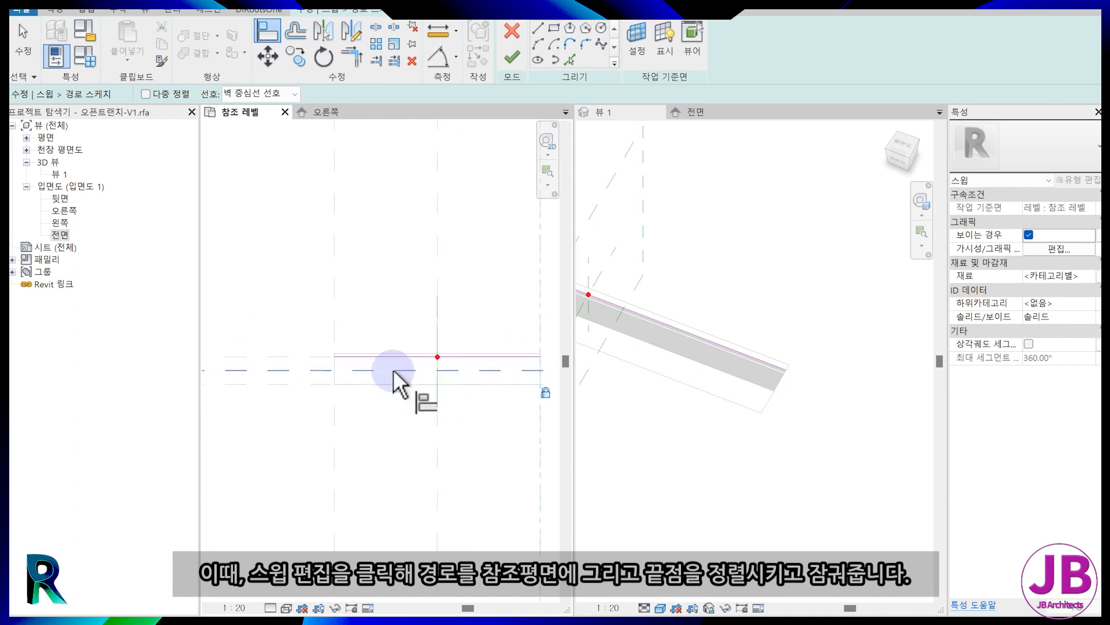
pyautogui.click(327, 329)
pyautogui.click(328, 357)
pyautogui.click(512, 58)
pyautogui.click(511, 61)
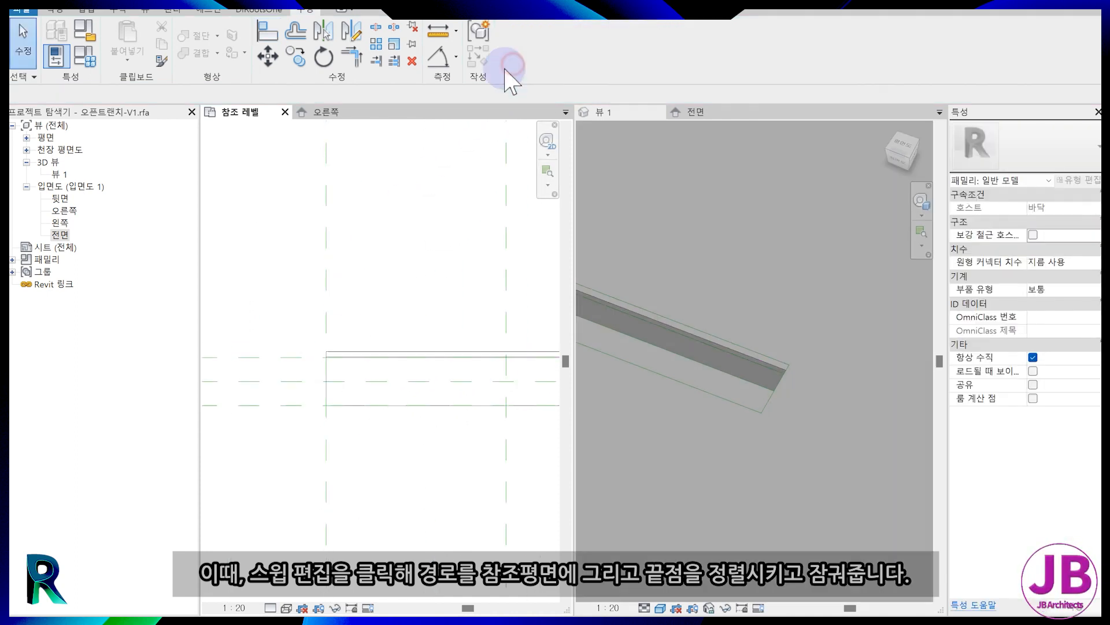
# - Open the path sketch of the void angle sweep overlapping the solid angle for editing
pyautogui.scroll(-3, 434, 227)
pyautogui.moveTo(474, 308); pyautogui.dragTo(270, 296, button='middle')
pyautogui.scroll(7, 381, 292)
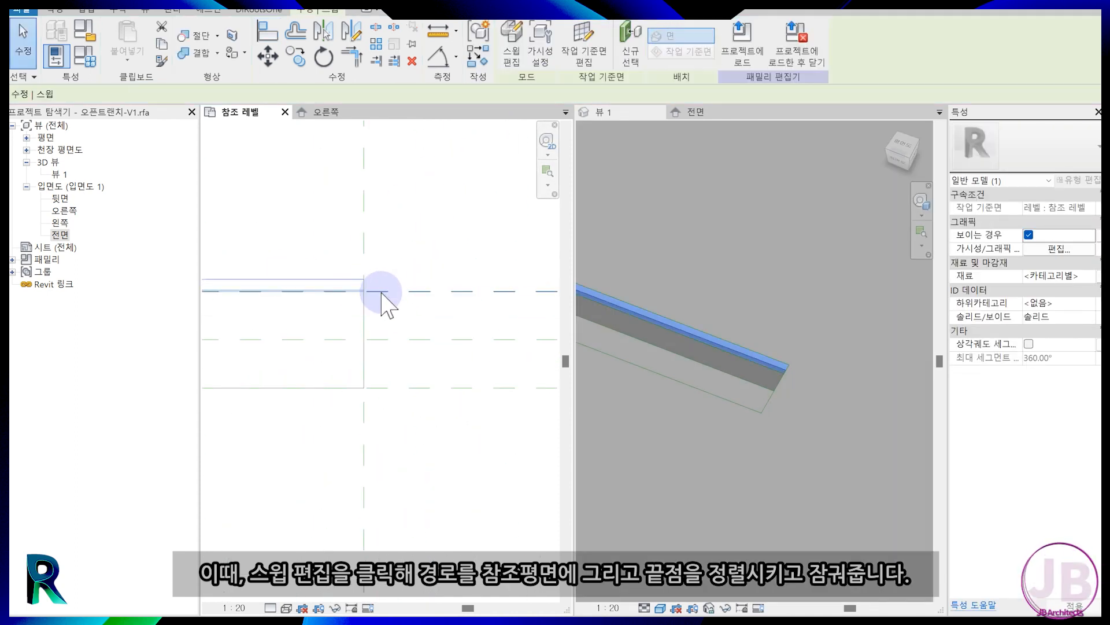
pyautogui.press('Escape')
pyautogui.click(354, 280)
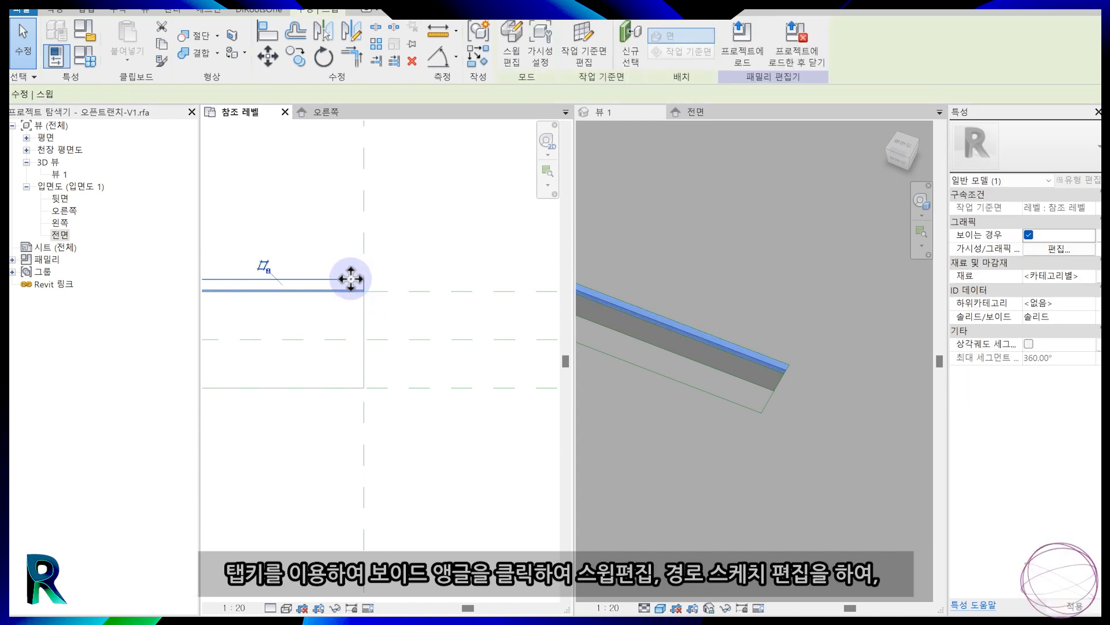
pyautogui.press('Tab')
pyautogui.click(352, 280)
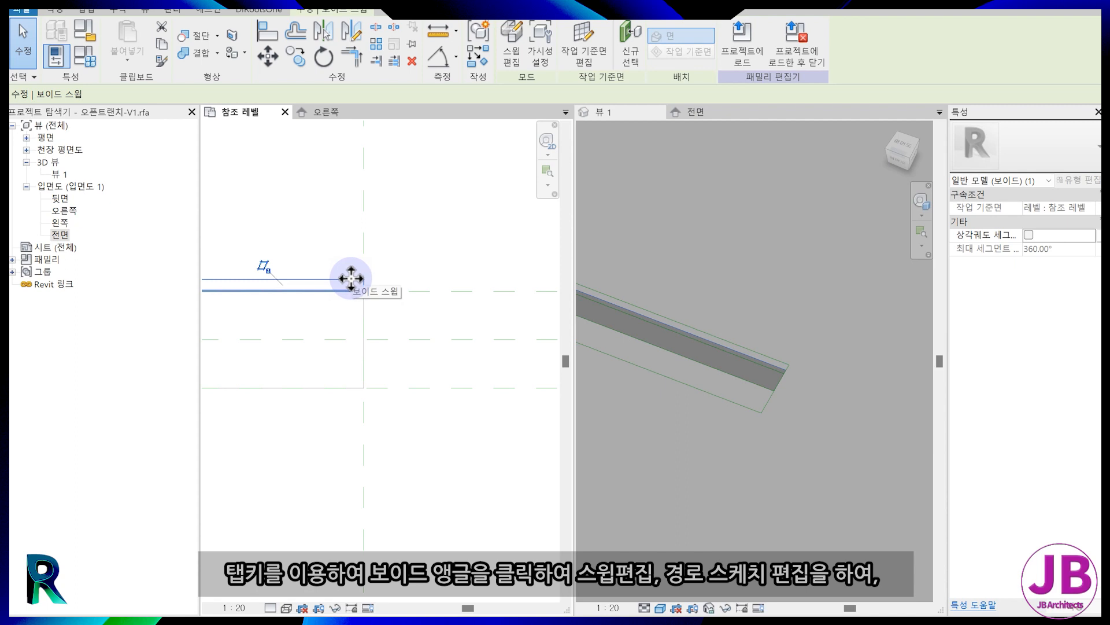
pyautogui.doubleClick(351, 279)
pyautogui.doubleClick(350, 292)
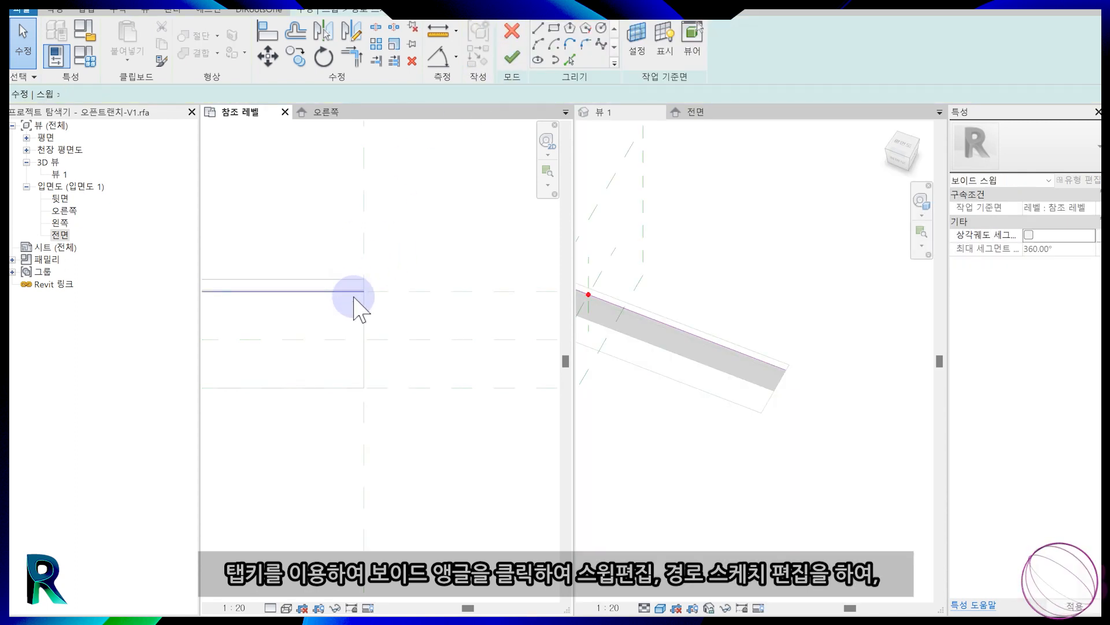
# - Align and lock both ends of the void angle's path to the trench end reference planes and finish the sweep
pyautogui.click(364, 311)
pyautogui.click(362, 291)
pyautogui.click(377, 372)
pyautogui.scroll(-3, 380, 368)
pyautogui.moveTo(359, 334); pyautogui.dragTo(550, 341, button='middle')
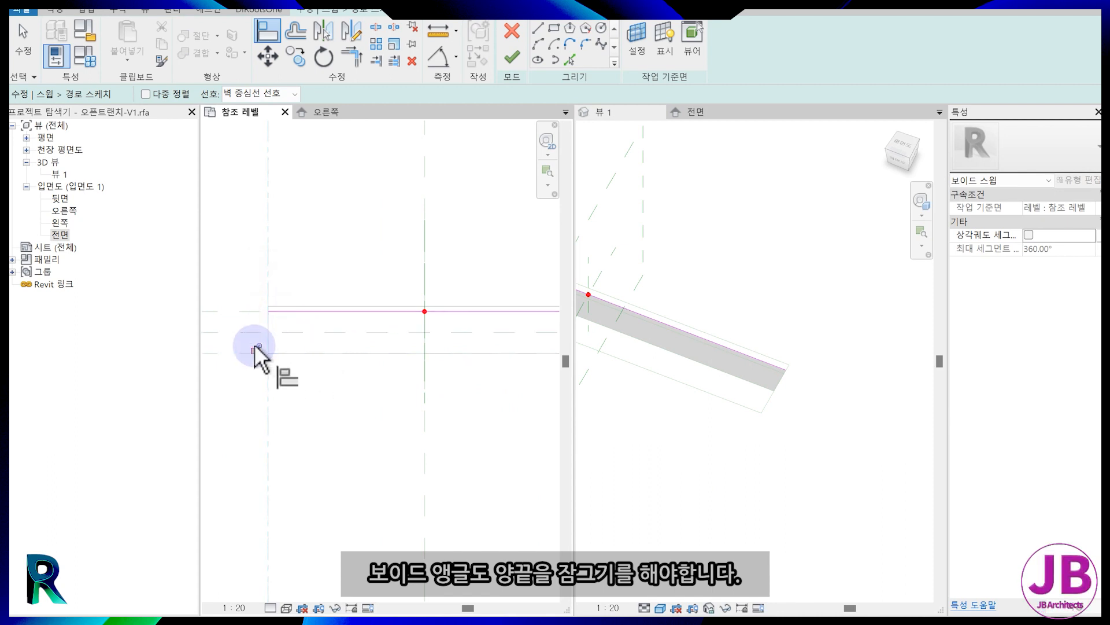
pyautogui.click(511, 56)
pyautogui.click(512, 57)
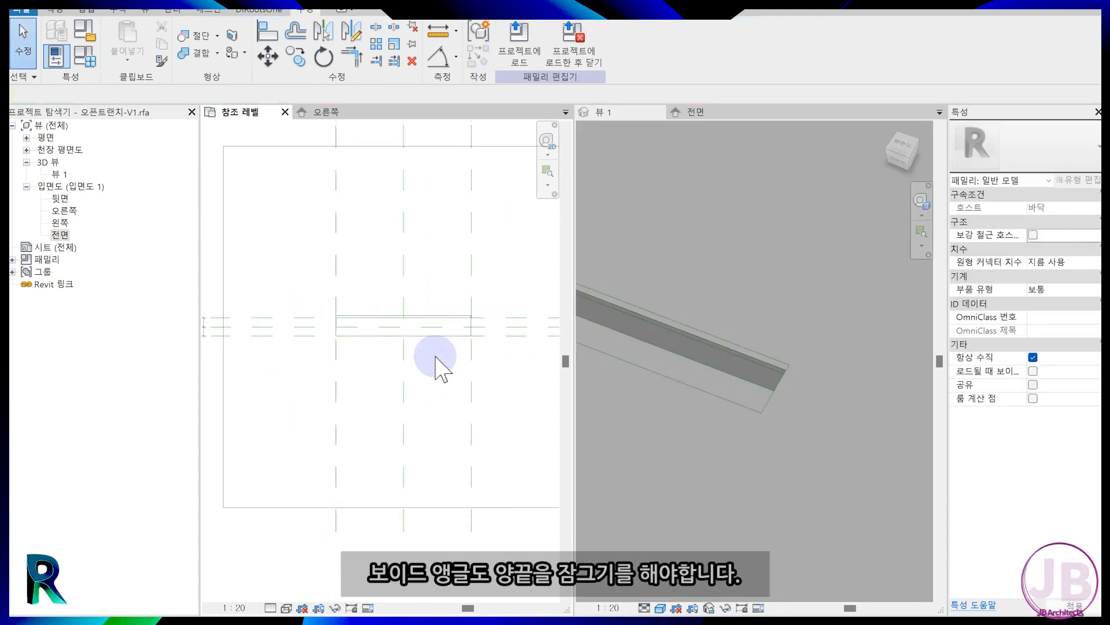
# - Duplicate the 기본값 material for the solid angle sweep and name the copy ANGLE
pyautogui.click(460, 314)
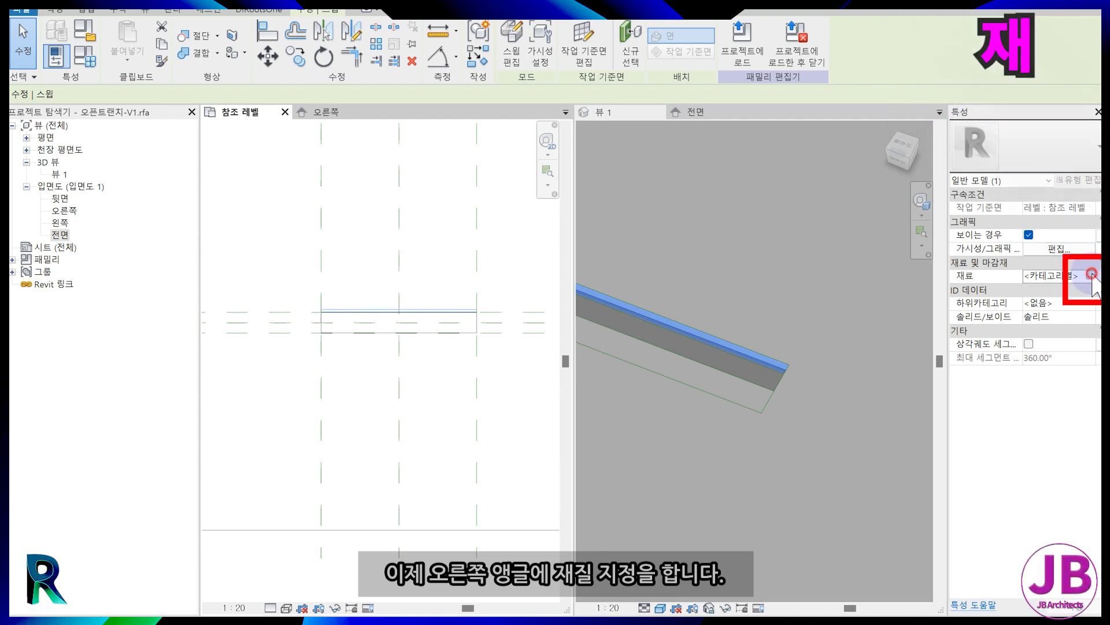
pyautogui.click(1090, 275)
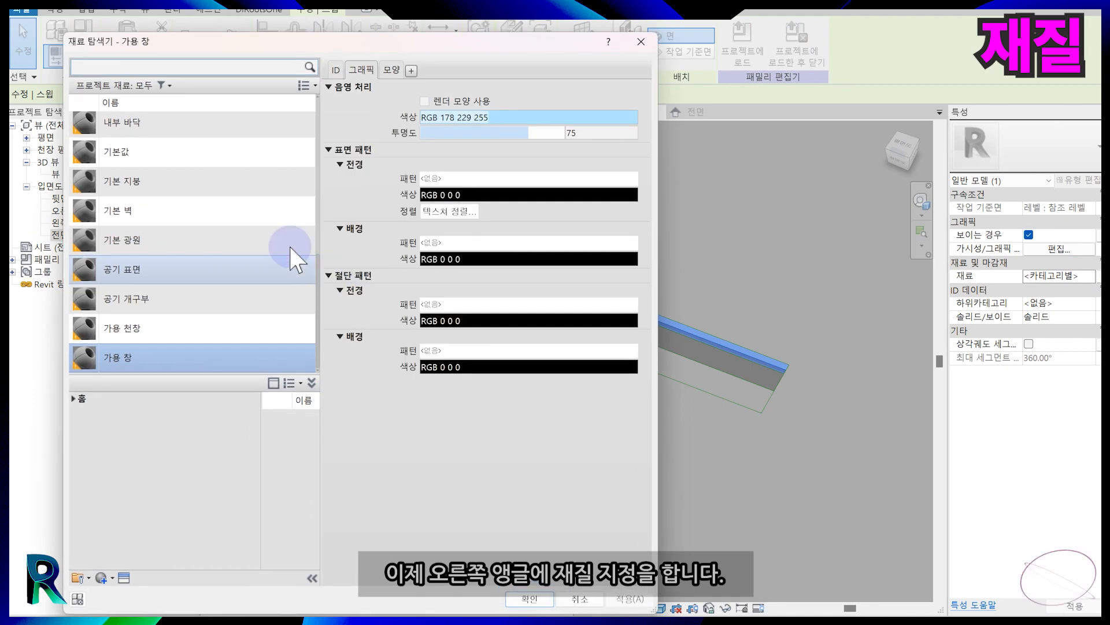
pyautogui.click(142, 155)
pyautogui.rightClick(139, 154)
pyautogui.click(156, 176)
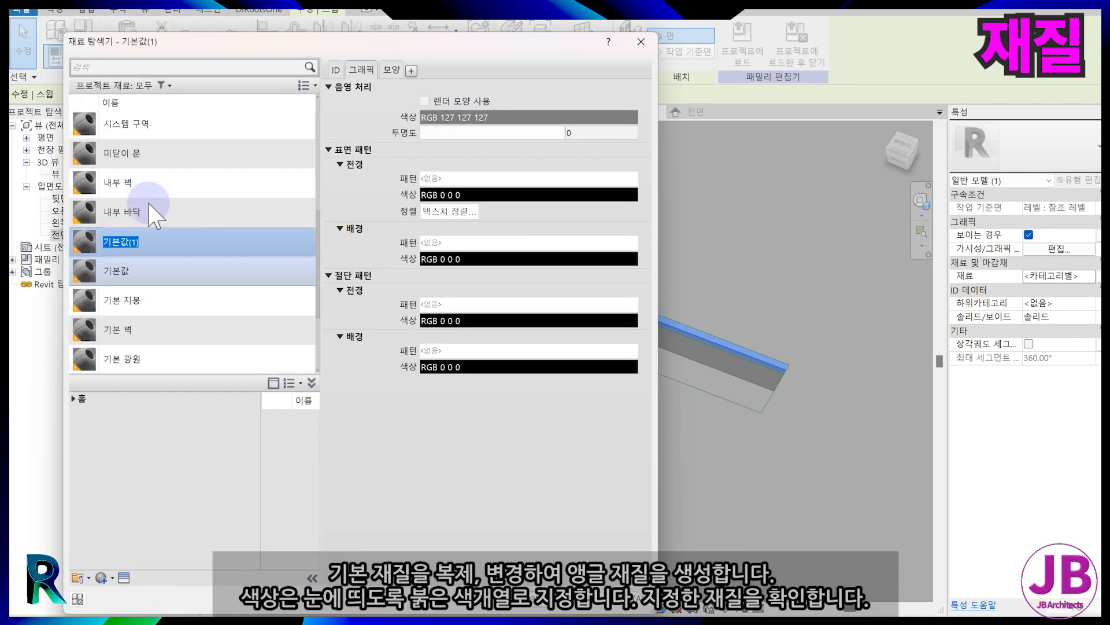
pyautogui.write('ANGLE')
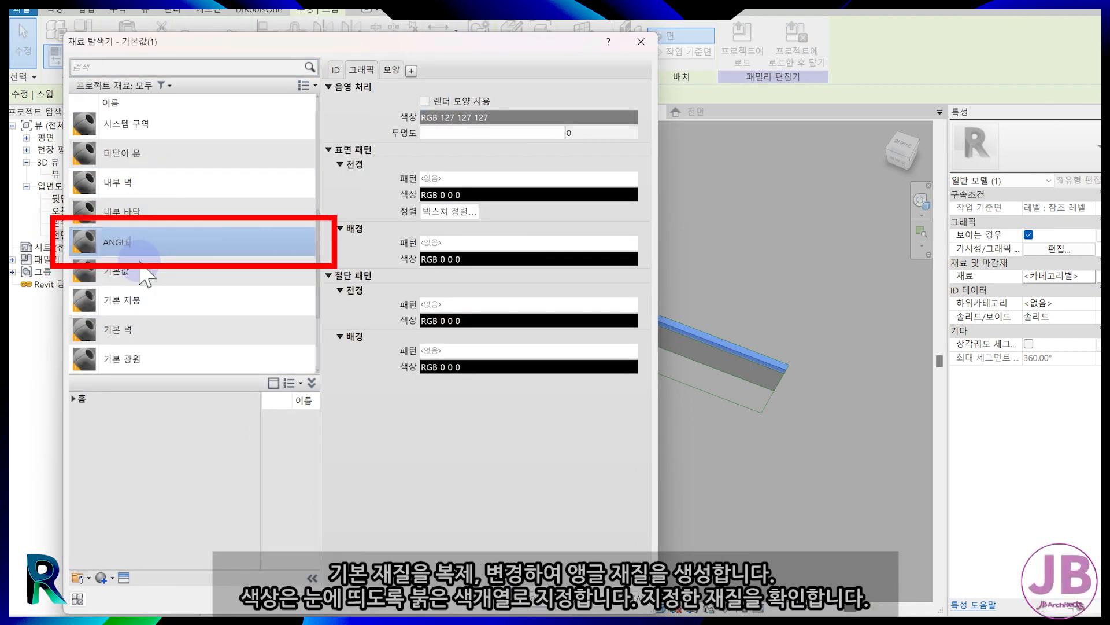
pyautogui.press('Return')
# - Duplicate the ANGLE material's appearance asset, rename it ANGLE and set its colour to RGB 248 114 131
pyautogui.click(391, 70)
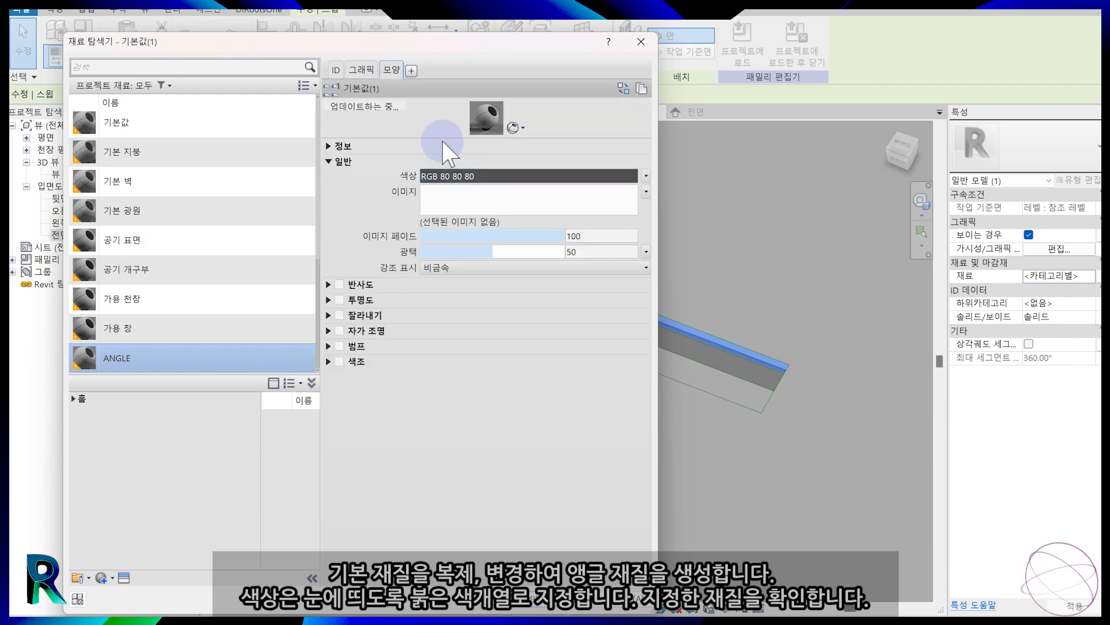
pyautogui.click(327, 146)
pyautogui.click(641, 88)
pyautogui.click(492, 160)
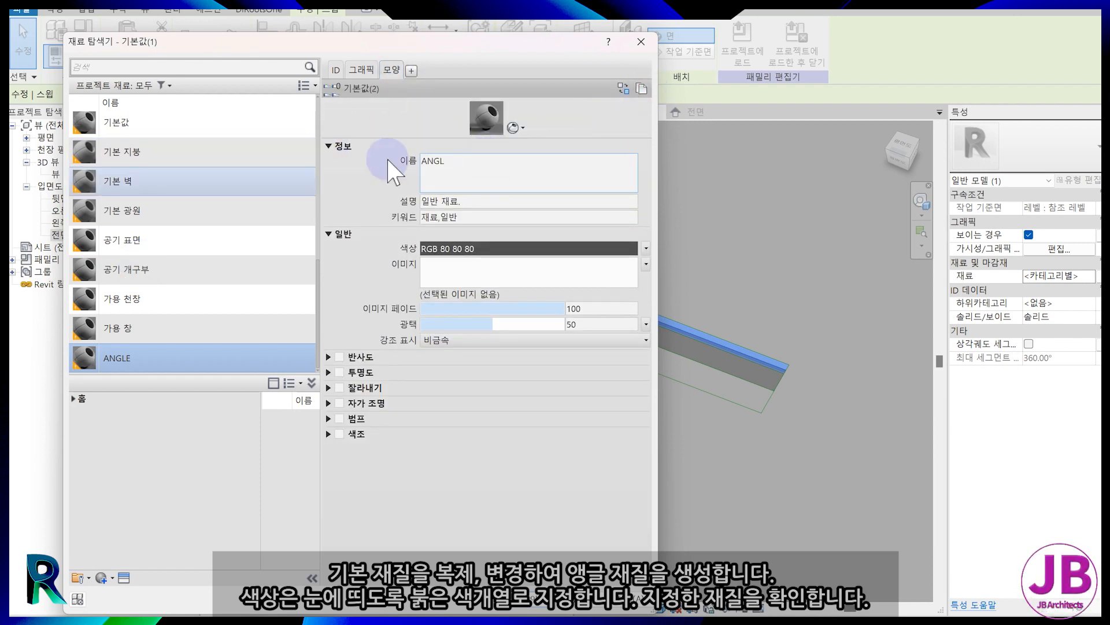
pyautogui.click(550, 249)
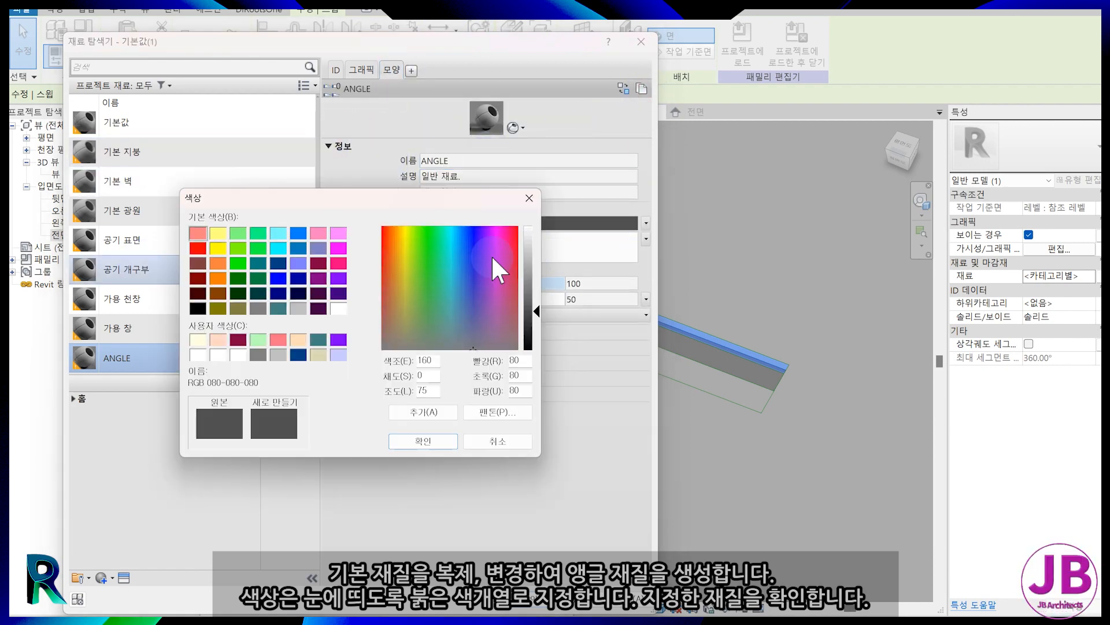
pyautogui.click(278, 339)
pyautogui.click(399, 441)
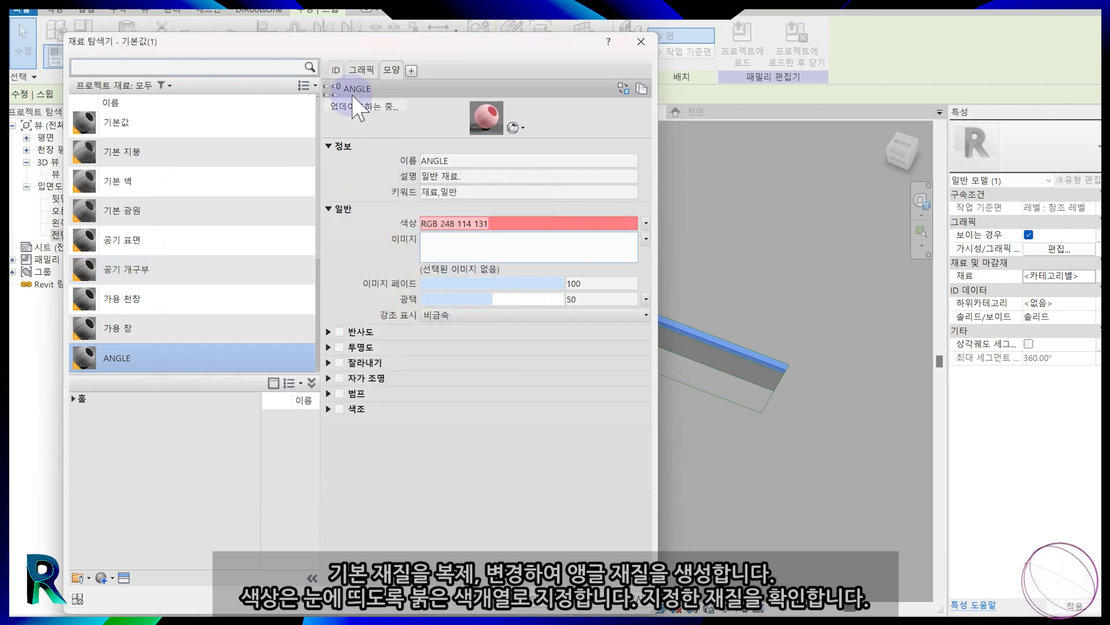
# - Turn on 렌더 모양 사용 for the ANGLE material's shading and assign the material to the angle sweep
pyautogui.click(361, 70)
pyautogui.click(424, 101)
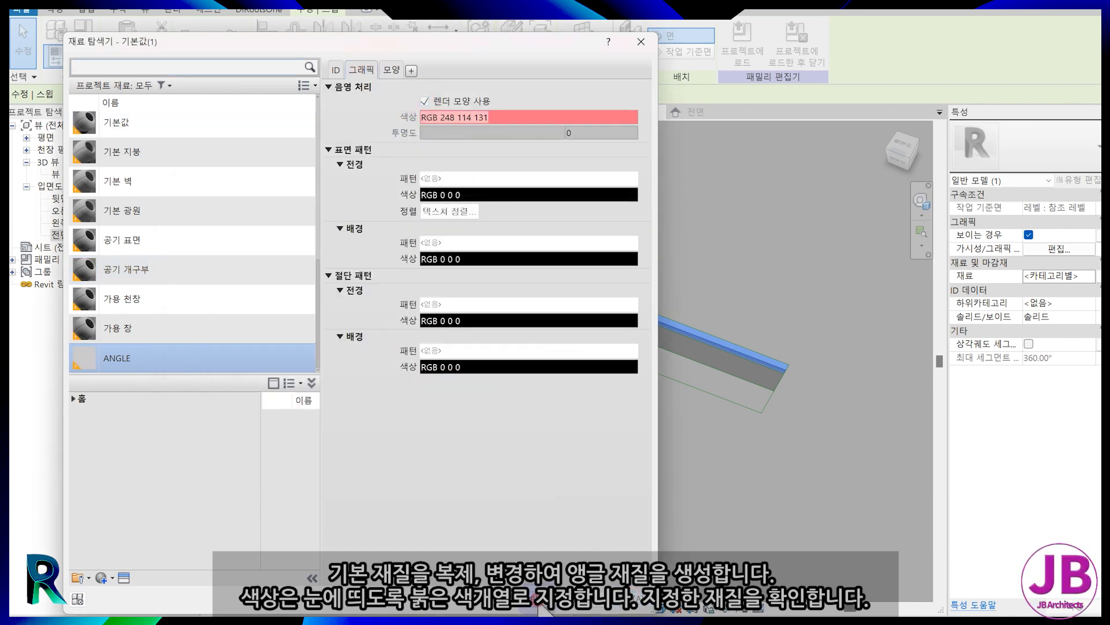
pyautogui.click(538, 604)
pyautogui.press('Escape')
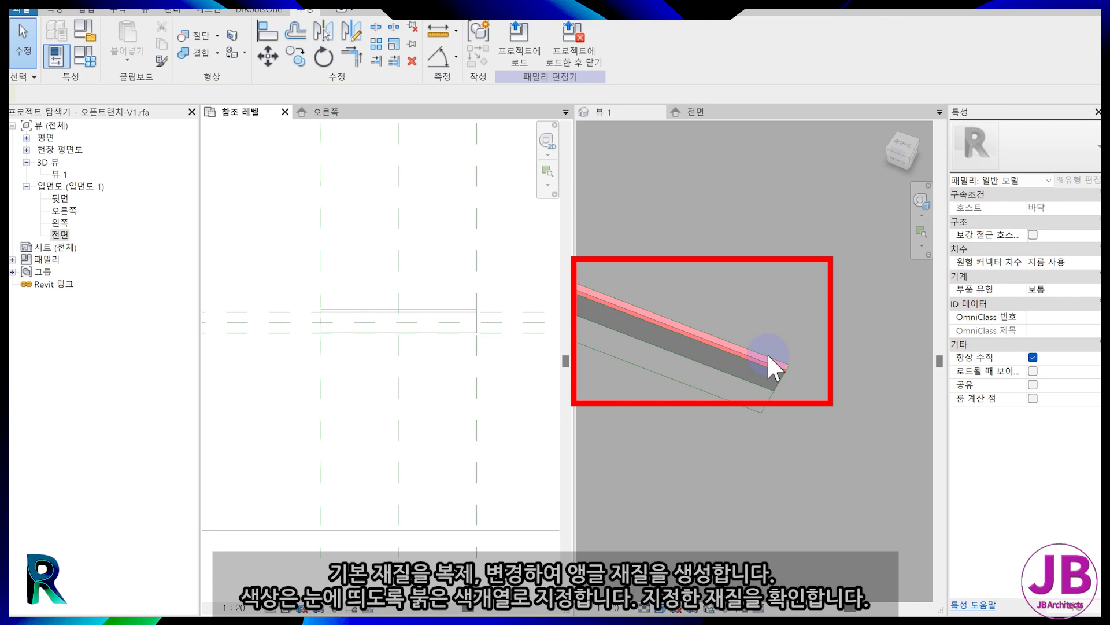
# - Mirror a copy of the solid angle sweep about the trench's centre reference plane onto the opposite edge
pyautogui.click(766, 353)
pyautogui.click(753, 350)
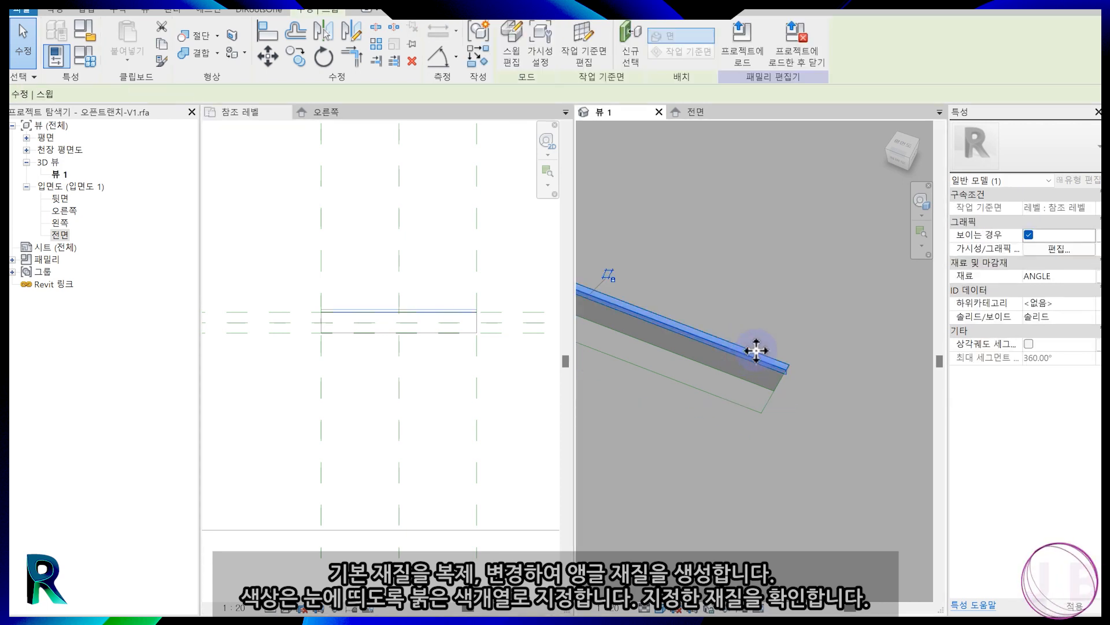
pyautogui.click(358, 305)
pyautogui.press('d')
pyautogui.press('i')
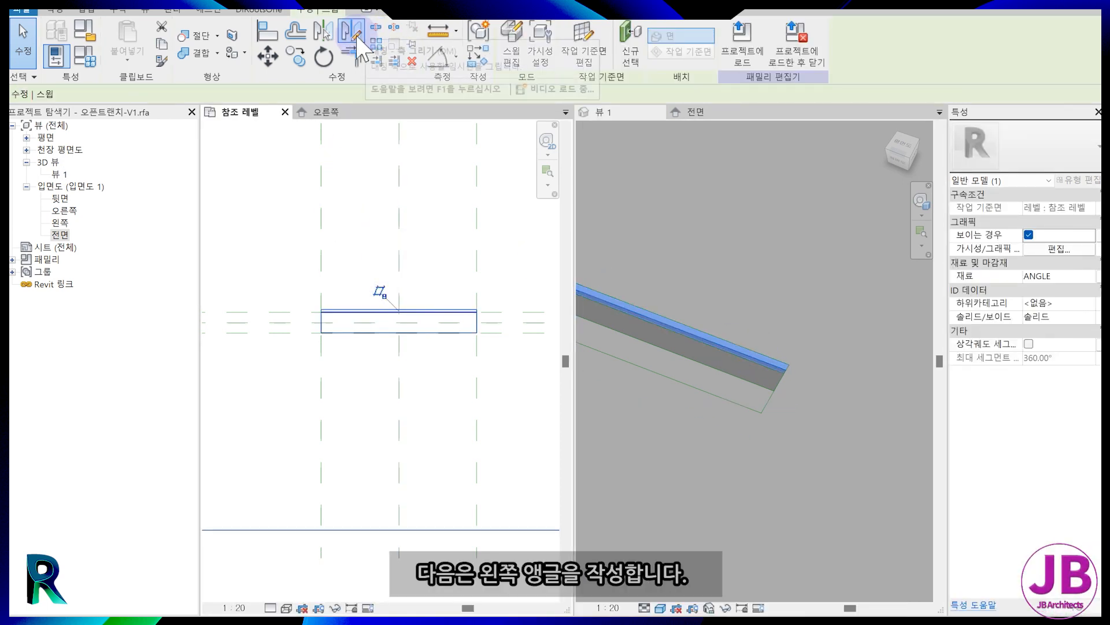
pyautogui.press('Escape')
pyautogui.click(531, 325)
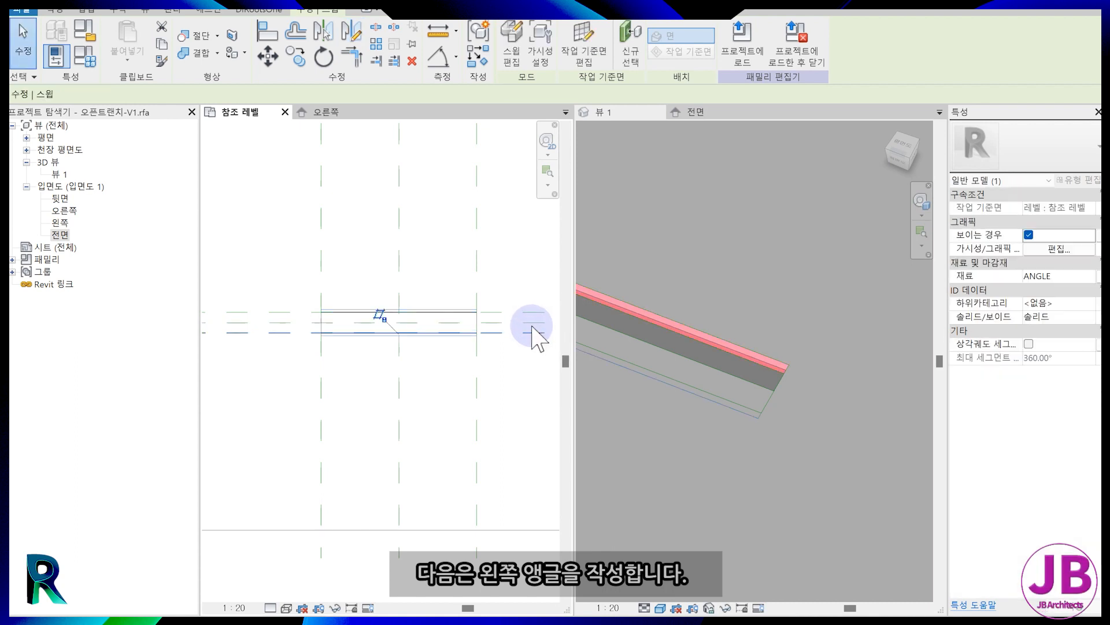
# - Copy the mirrored angle sweep to a spare position just outside the trench and change the one at the edge to 보이드
pyautogui.scroll(2, 488, 329)
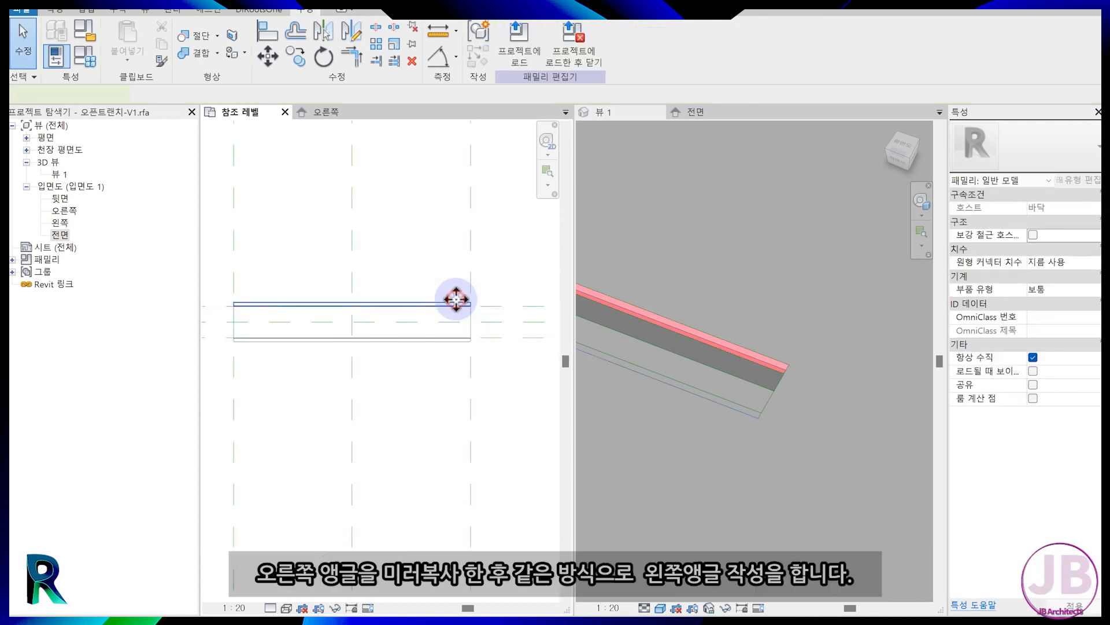
pyautogui.scroll(4, 460, 322)
pyautogui.click(444, 375)
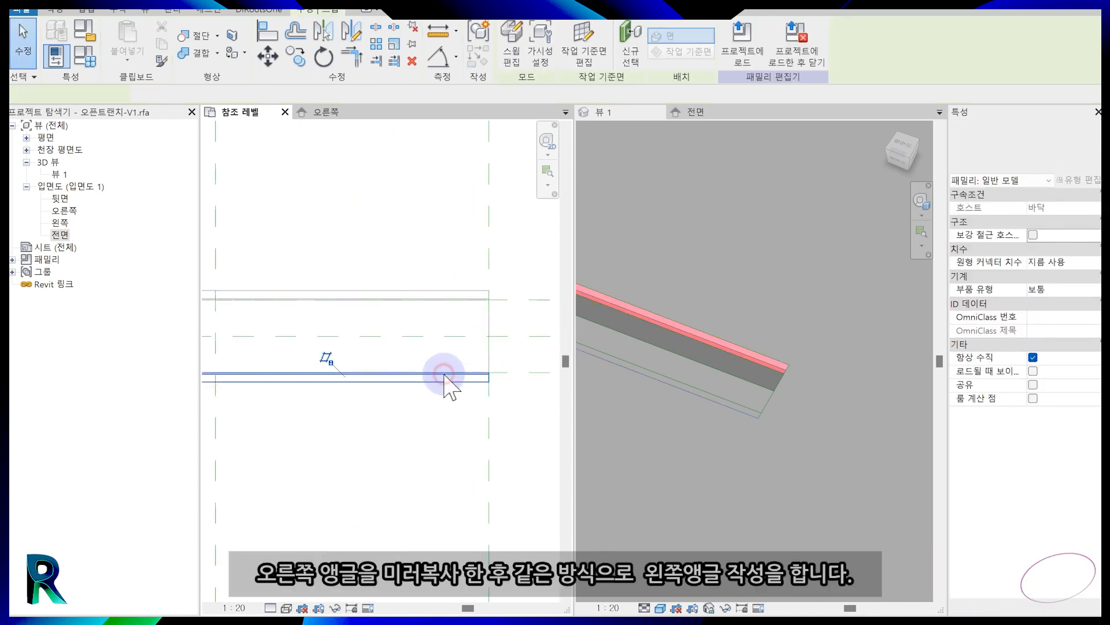
pyautogui.press('c')
pyautogui.press('o')
pyautogui.click(445, 377)
pyautogui.click(444, 399)
pyautogui.press('Escape')
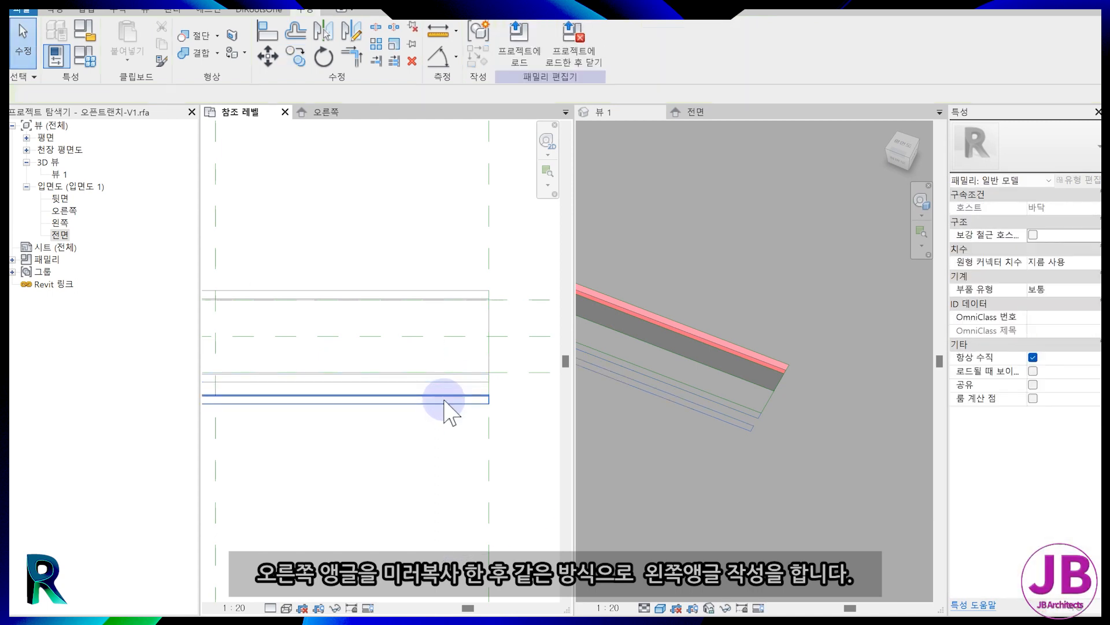
pyautogui.click(439, 380)
pyautogui.click(1090, 318)
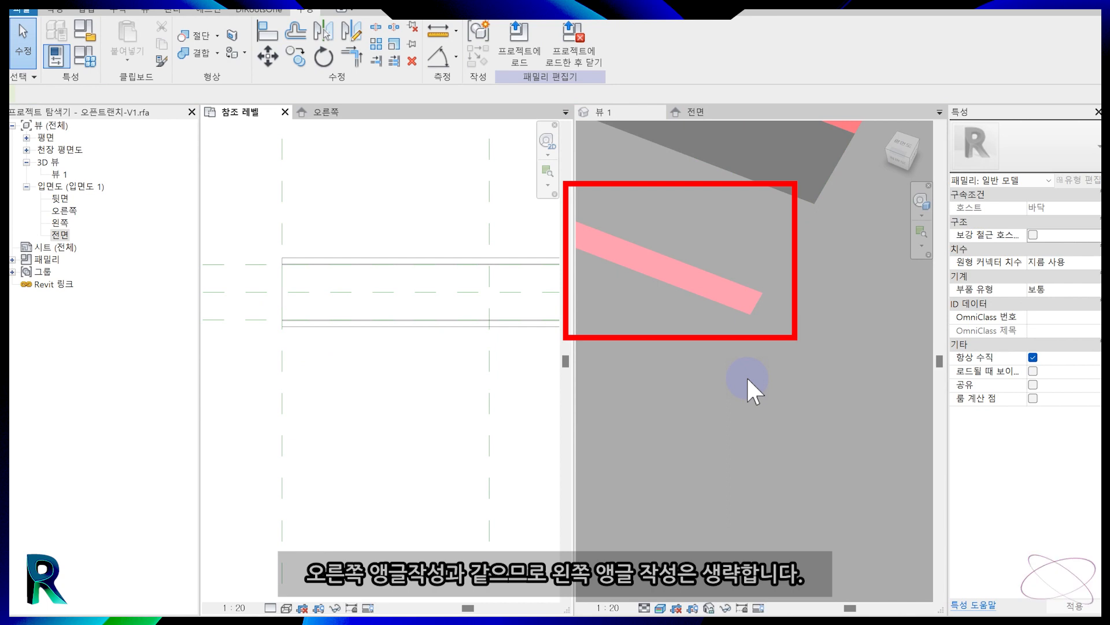
# - Set the 폭 parameter to 150 in the family types to test the angle frames
pyautogui.keyDown('shift'); pyautogui.moveTo(747, 375); pyautogui.dragTo(734, 432, button='middle'); pyautogui.keyUp('shift')
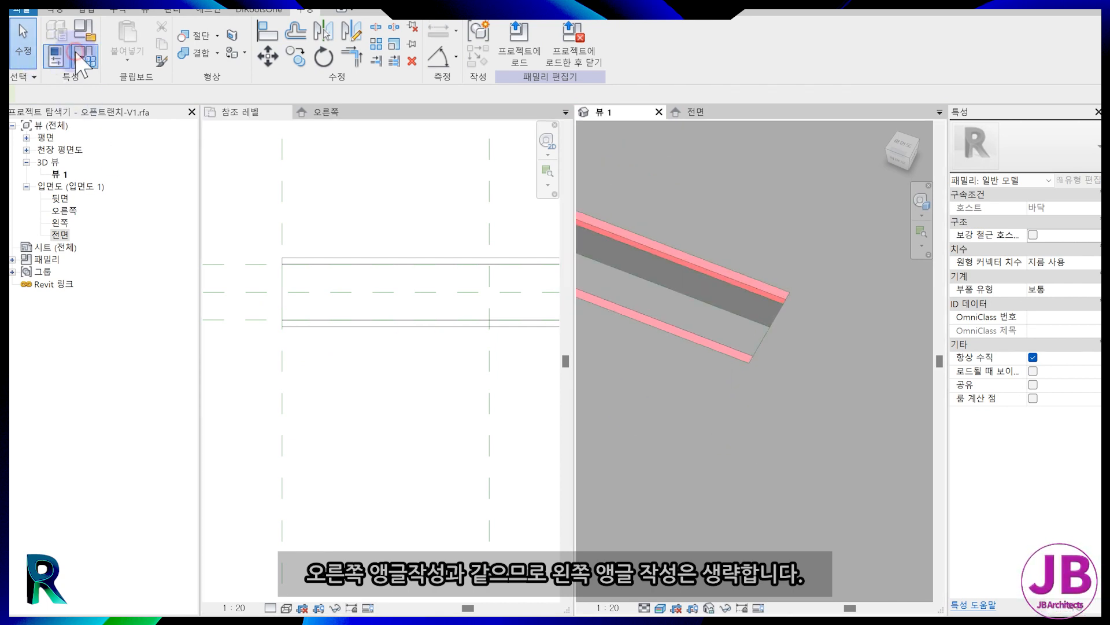
pyautogui.click(76, 53)
pyautogui.click(192, 239)
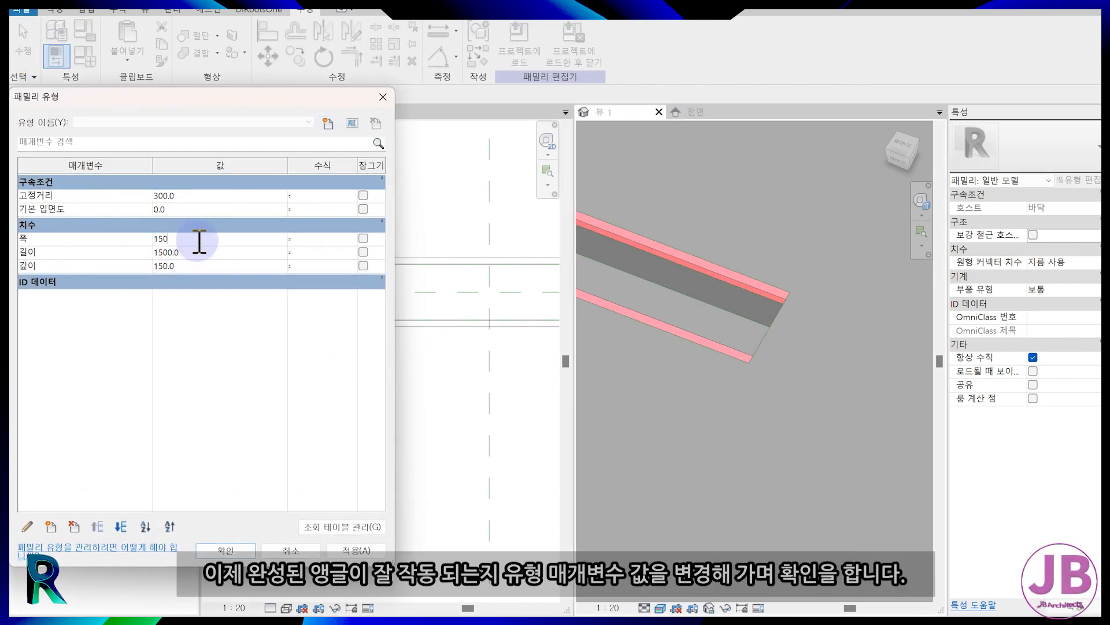
pyautogui.write('150')
pyautogui.press('Return')
# - Set the 길이 parameter to 1200 in the family types and apply it
pyautogui.click(76, 53)
pyautogui.click(203, 253)
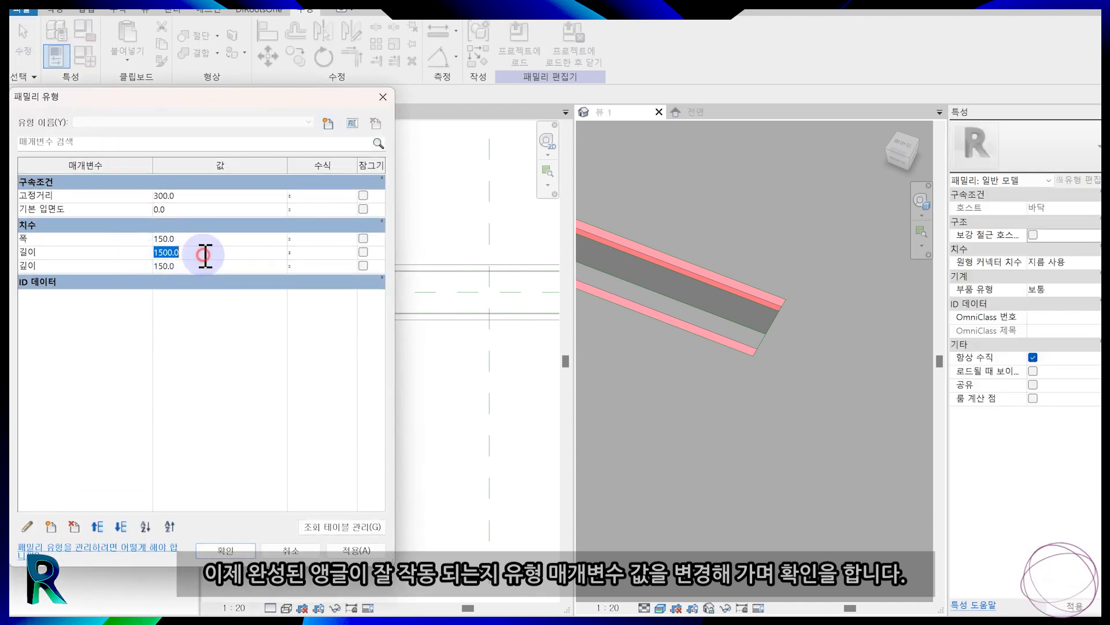
pyautogui.write('1200')
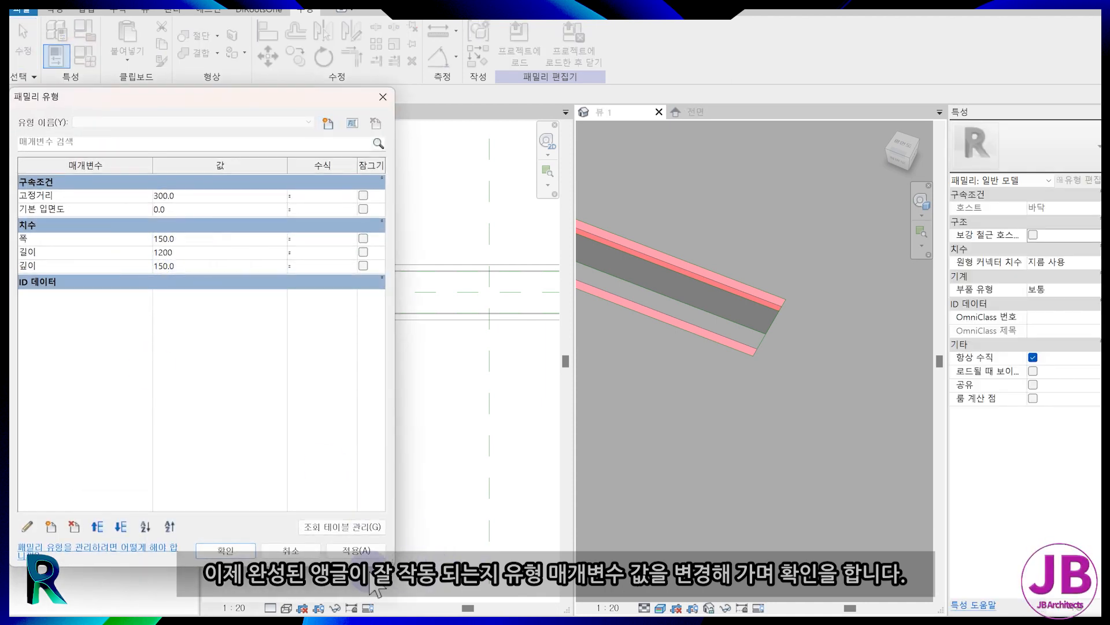
pyautogui.click(355, 550)
pyautogui.click(225, 550)
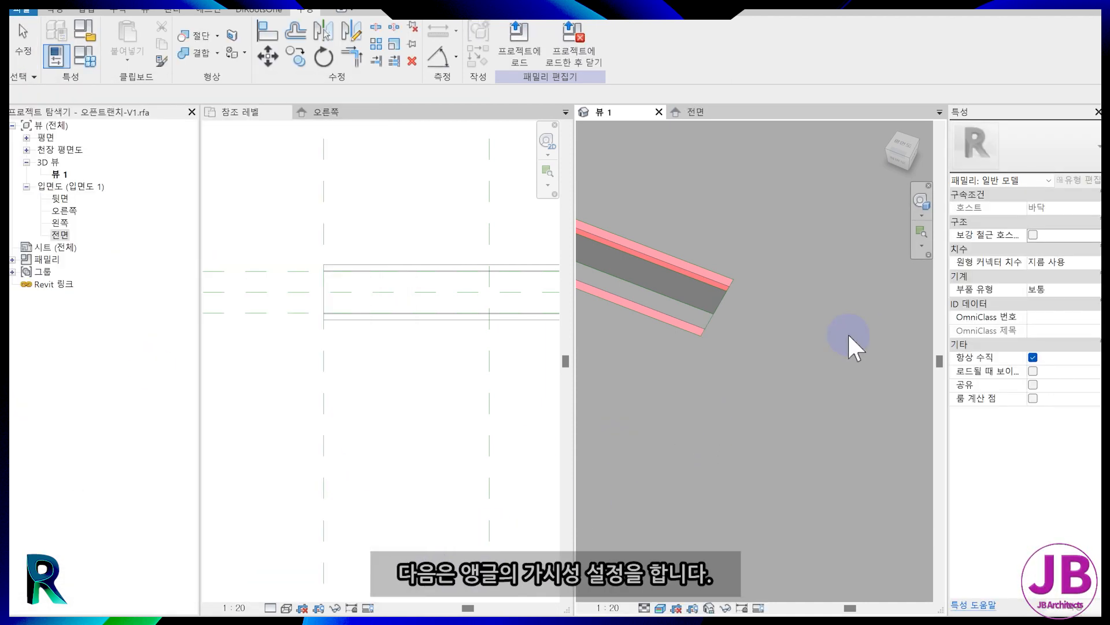
# - Associate the visibility of the solid angle along the plan's upper trench edge with a new type parameter named RIGHT ANGLE
pyautogui.scroll(-3, 827, 347)
pyautogui.click(427, 267)
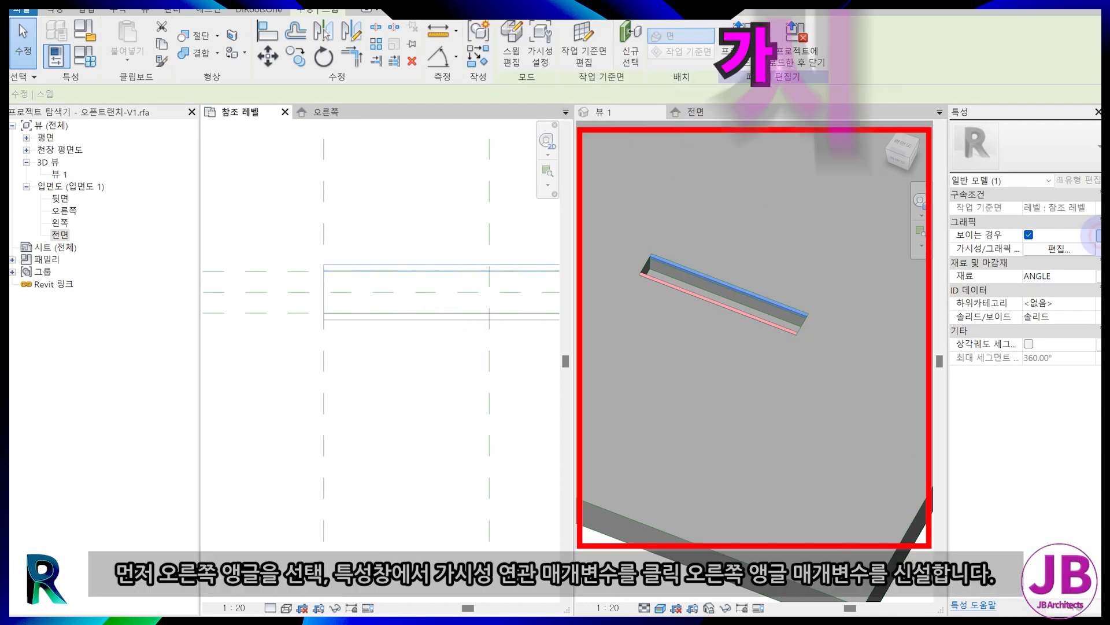
pyautogui.click(1098, 235)
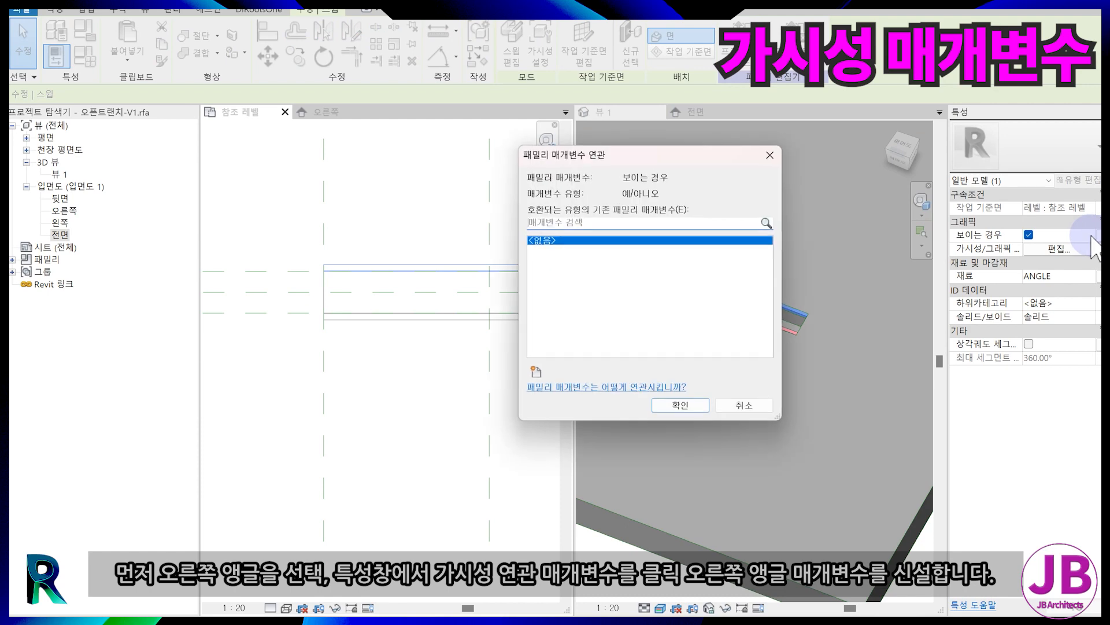
pyautogui.click(536, 372)
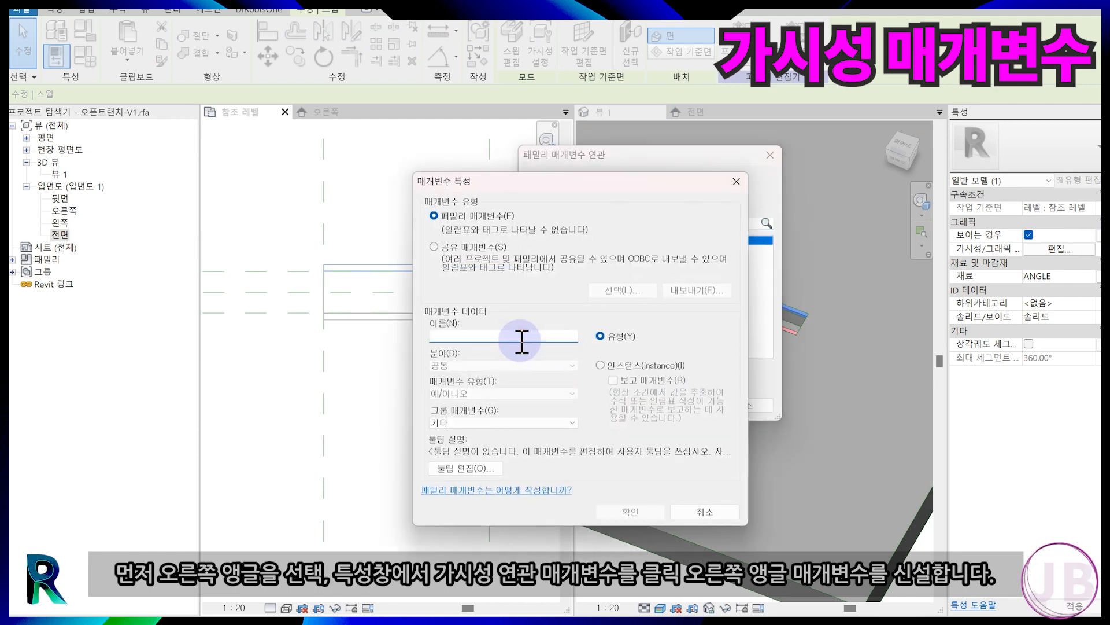
pyautogui.write('RIGHT ANGLE')
pyautogui.click(634, 511)
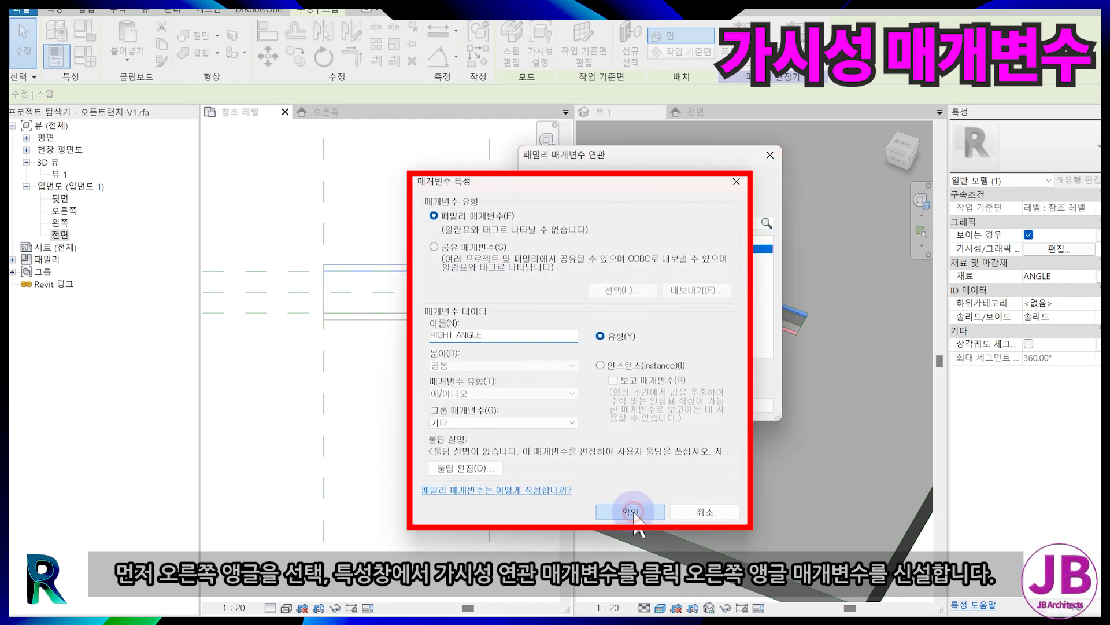
pyautogui.click(669, 404)
# - Associate the visibility of the solid angle along the plan's lower trench edge with a new instance parameter named LEFT ANGLE
pyautogui.click(417, 317)
pyautogui.click(1078, 237)
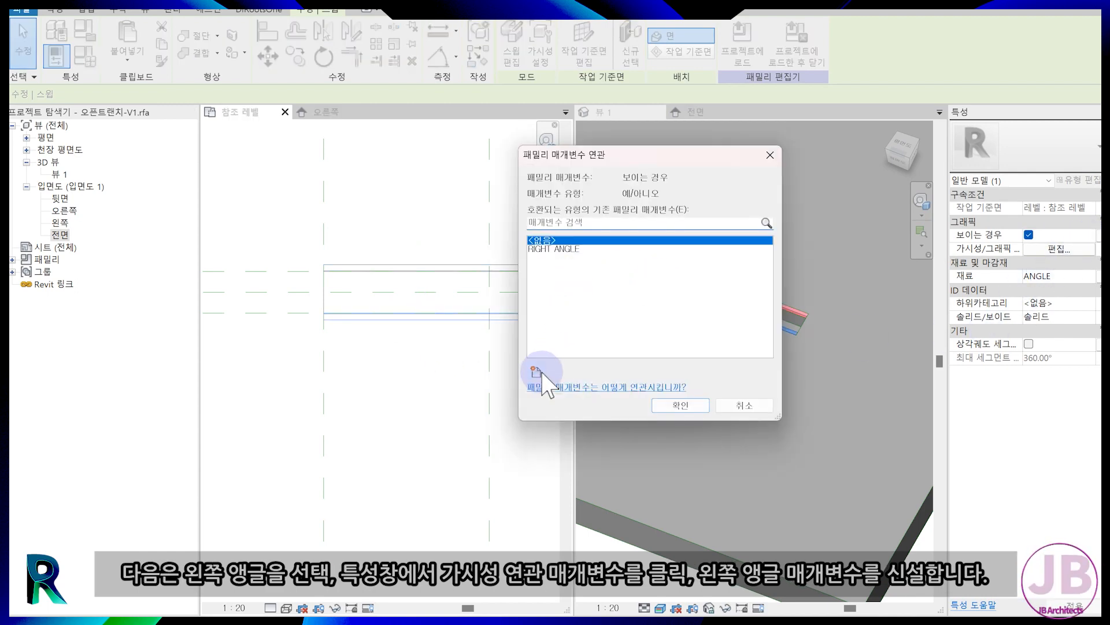
pyautogui.click(535, 376)
pyautogui.write('LEFT ANGLE')
pyautogui.click(600, 365)
pyautogui.click(631, 511)
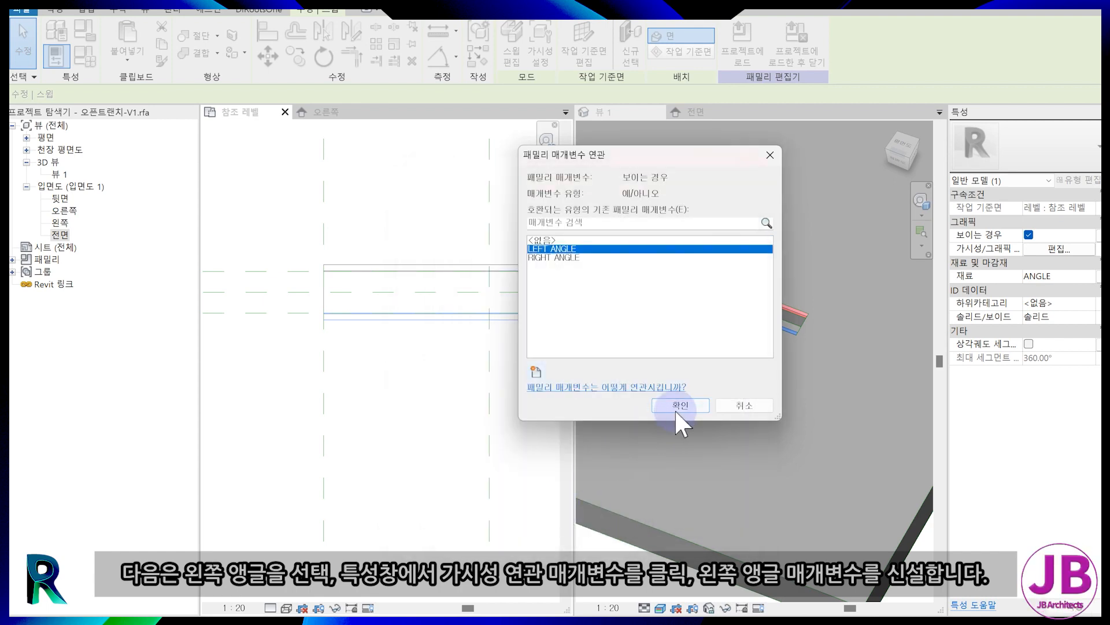
pyautogui.click(681, 405)
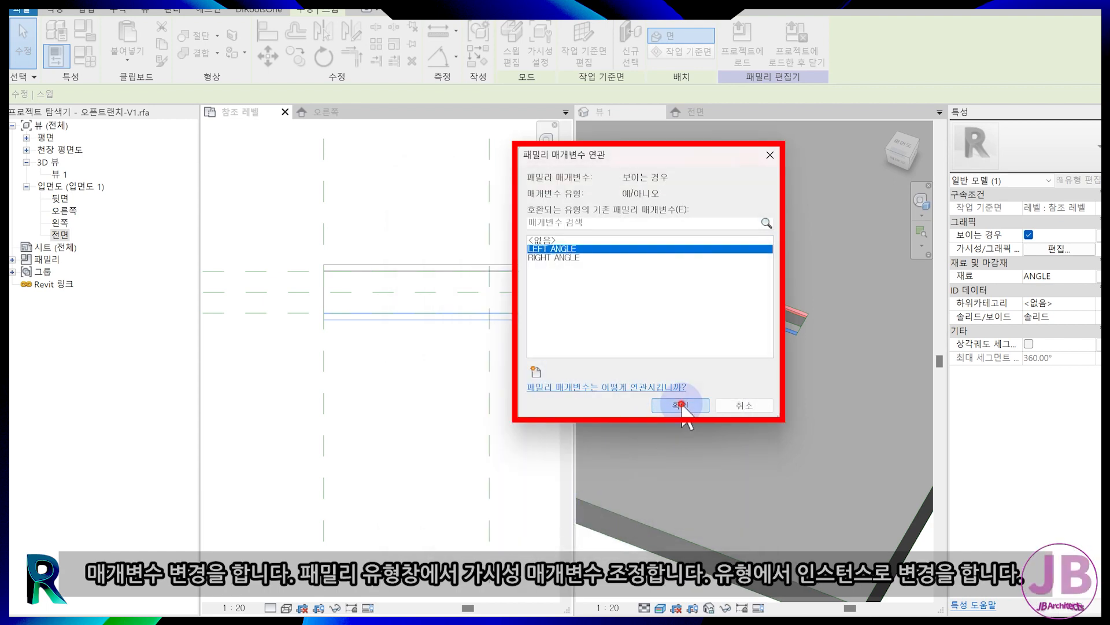
# - Change the RIGHT ANGLE parameter from type to instance in the family types
pyautogui.click(85, 56)
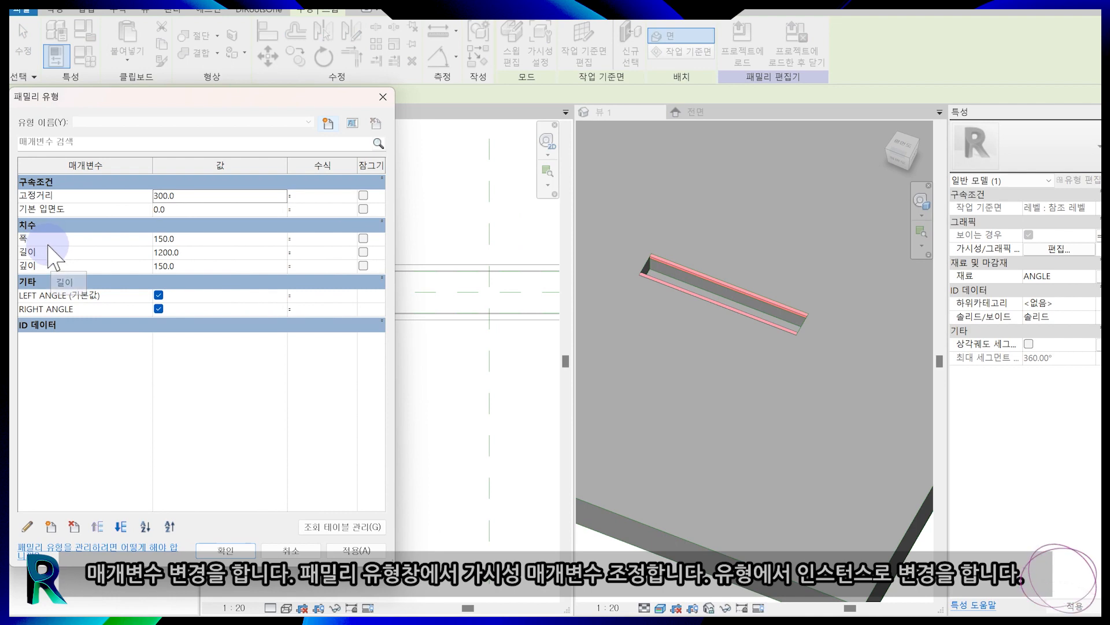
pyautogui.click(52, 309)
pyautogui.click(24, 525)
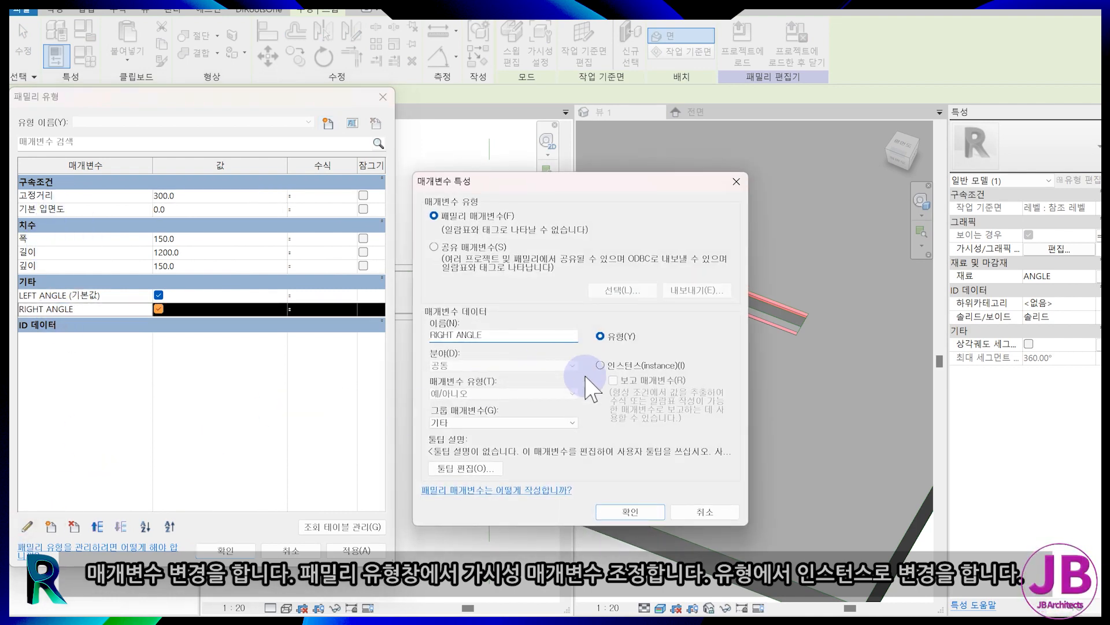
pyautogui.click(600, 365)
pyautogui.click(632, 510)
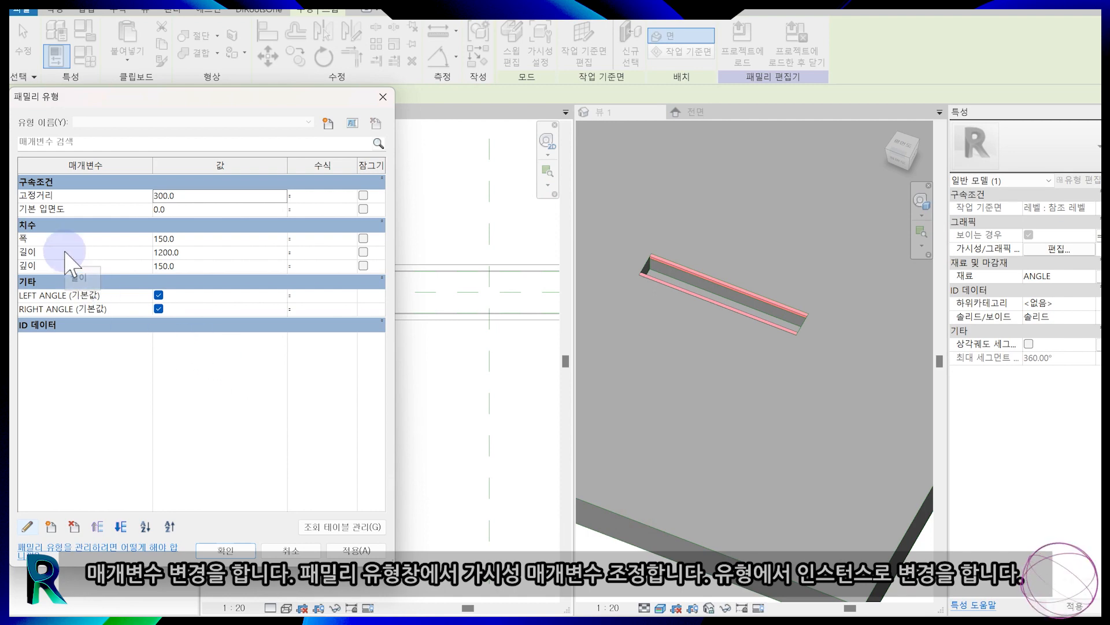
# - Change the 길이 parameter from type to instance and accept the family types
pyautogui.click(65, 252)
pyautogui.click(27, 527)
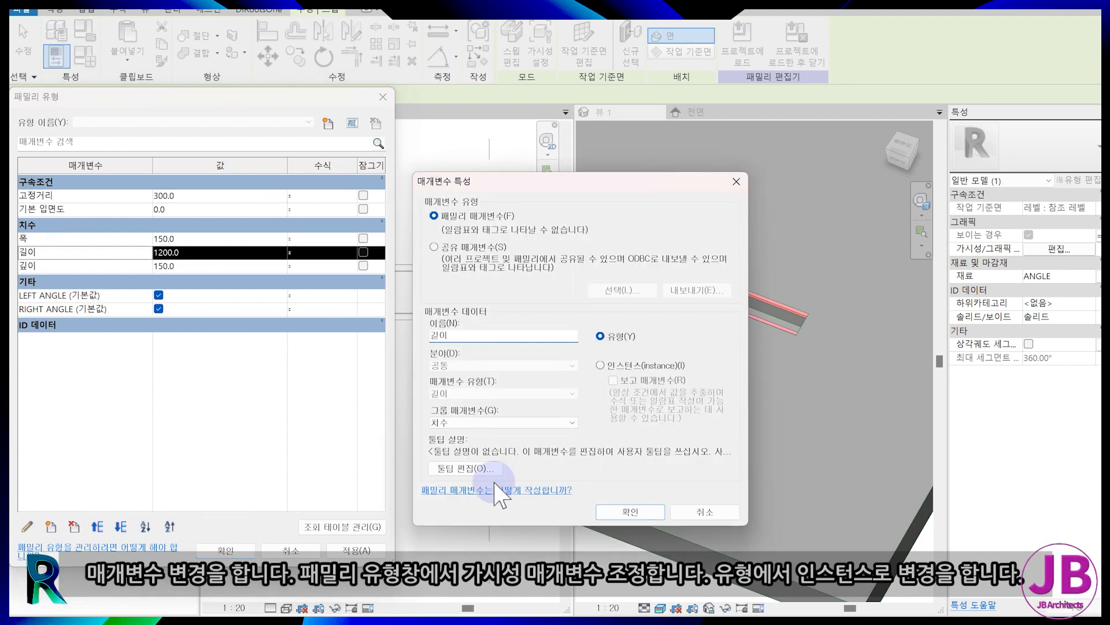
pyautogui.click(600, 365)
pyautogui.click(622, 511)
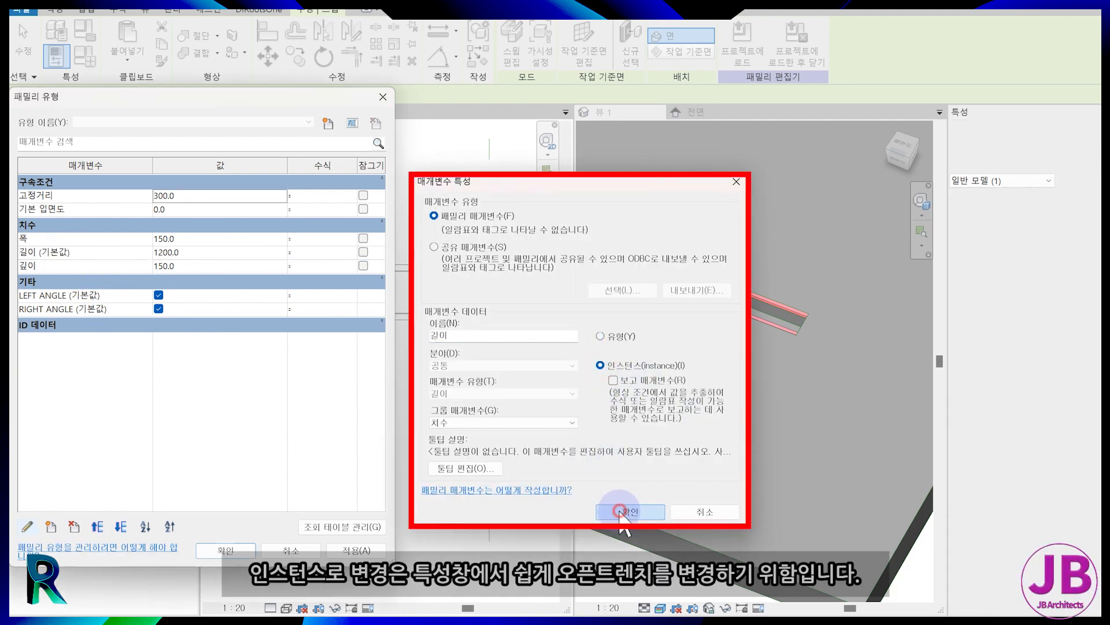
pyautogui.click(229, 549)
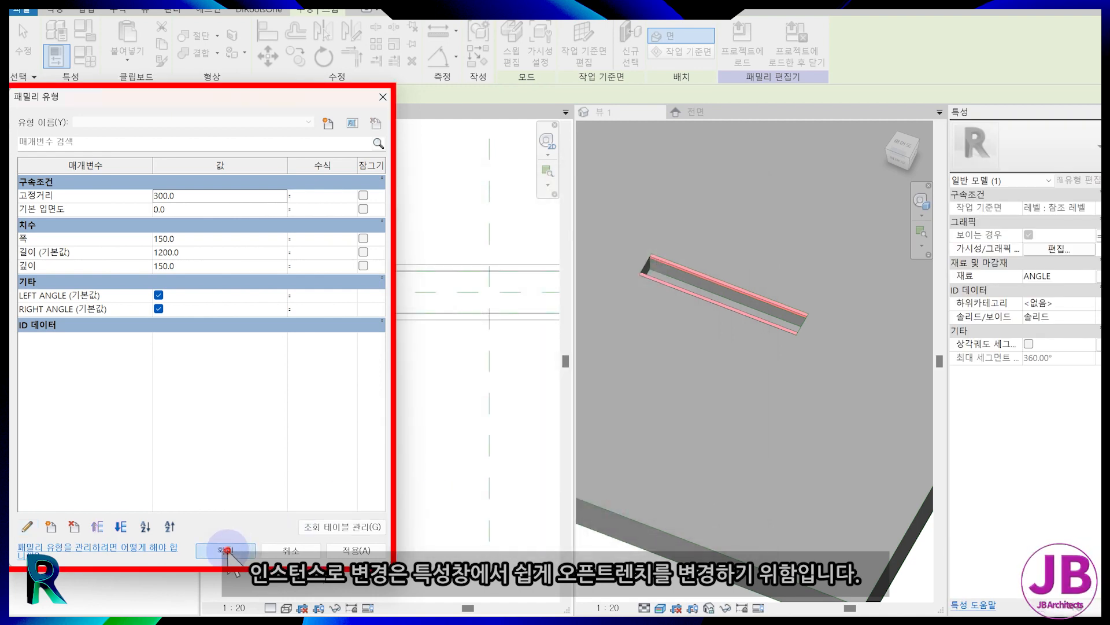
pyautogui.click(227, 549)
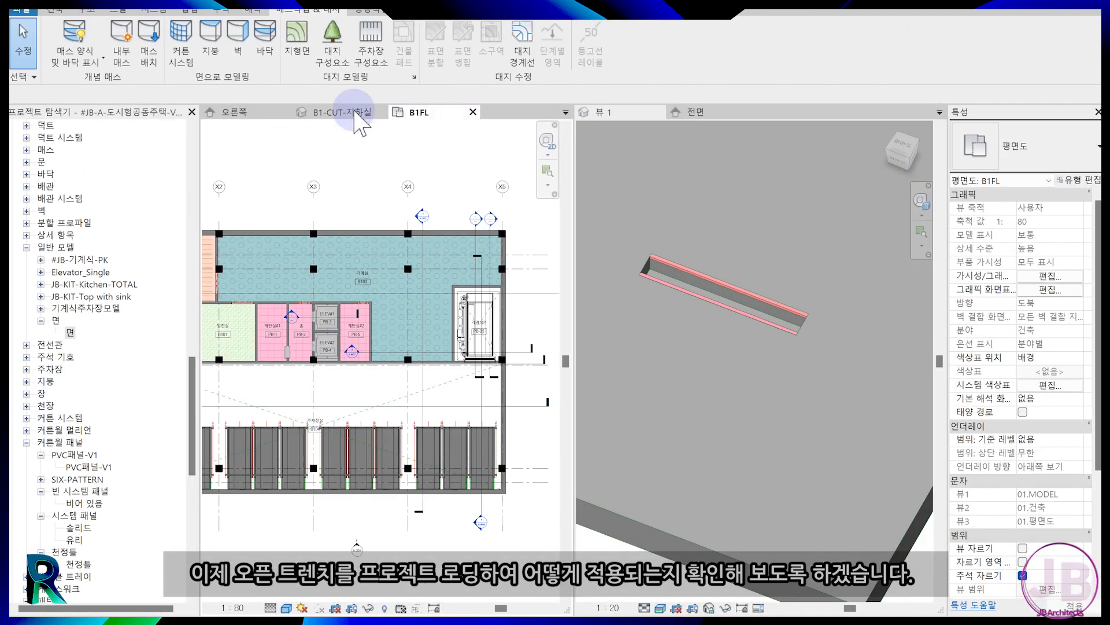
# - Load the trench family into the project and place one 오픈트렌치-V1 near the X3 column in the 기계실 of the B1FL plan
pyautogui.click(355, 112)
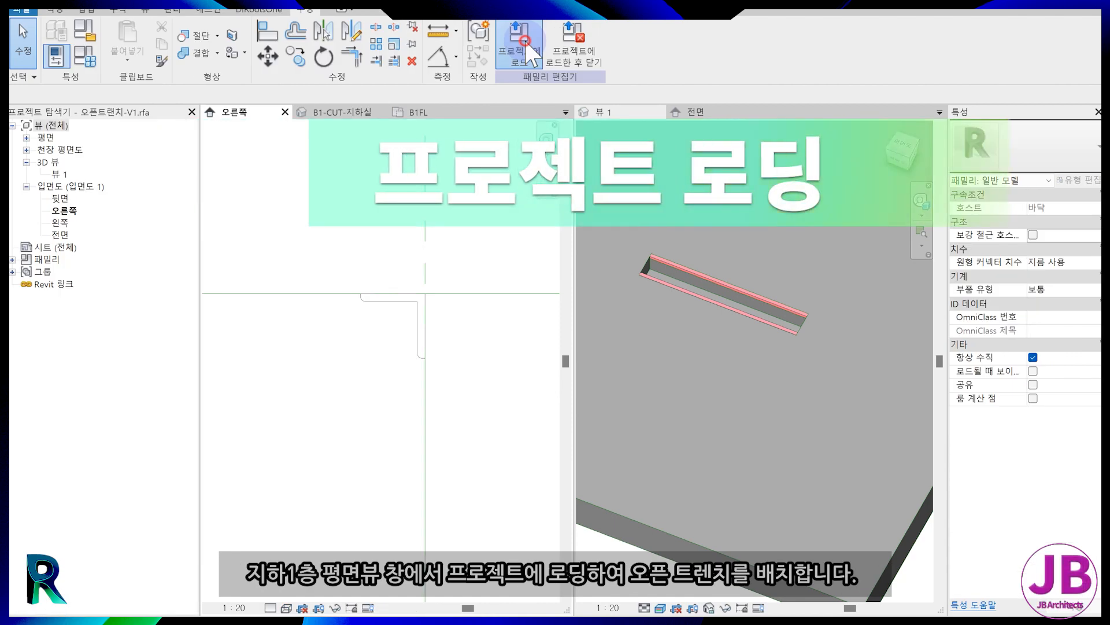
pyautogui.click(526, 45)
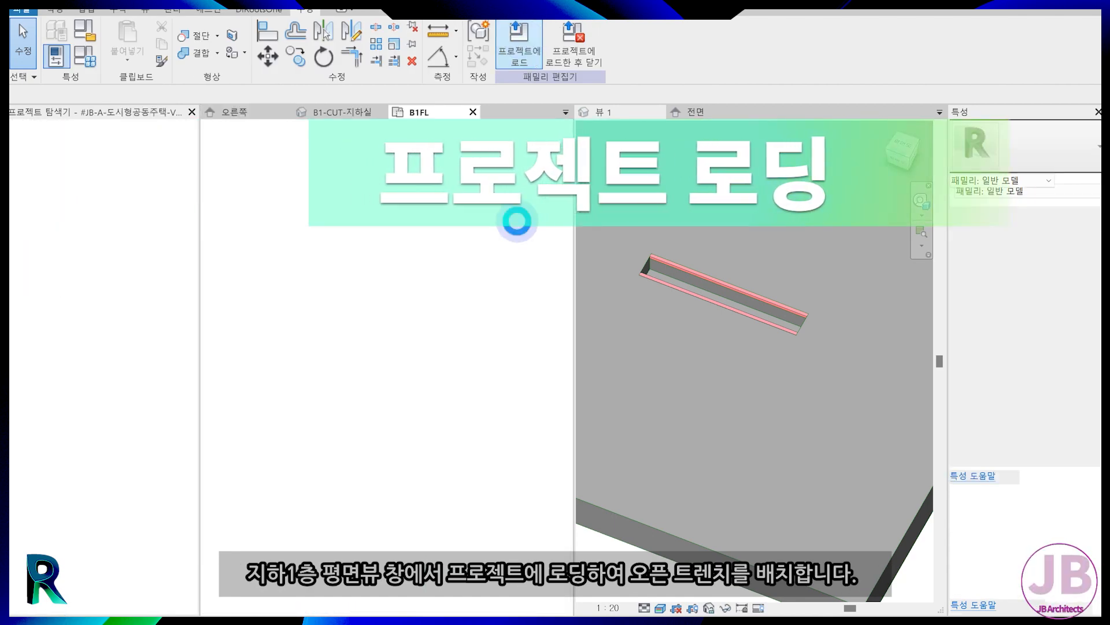
pyautogui.scroll(3, 321, 237)
pyautogui.click(329, 244)
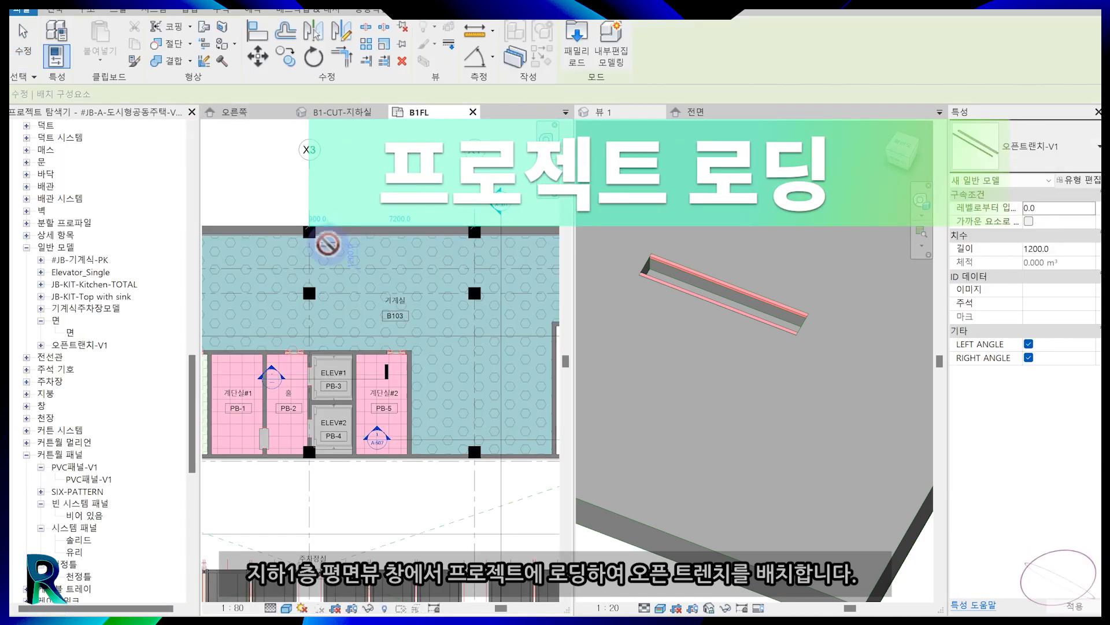
pyautogui.scroll(5, 320, 251)
pyautogui.press('Escape')
# - Align the placed trench with the face of the X3 column next to it
pyautogui.scroll(4, 319, 219)
pyautogui.press('a')
pyautogui.press('l')
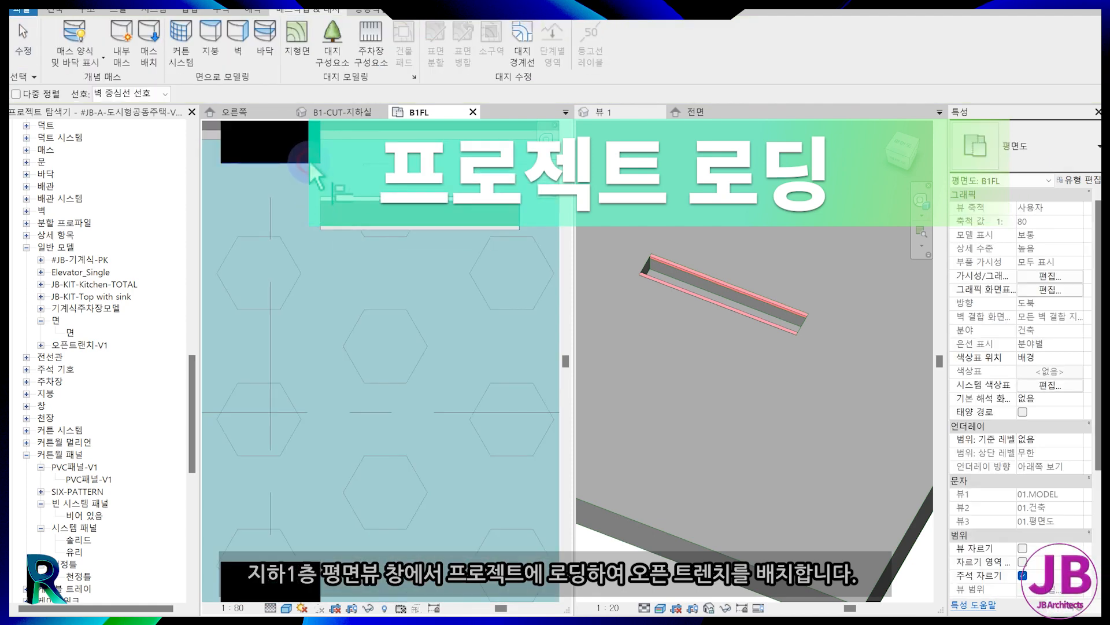
pyautogui.click(310, 161)
pyautogui.click(346, 199)
pyautogui.scroll(-4, 253, 228)
pyautogui.scroll(3, 324, 237)
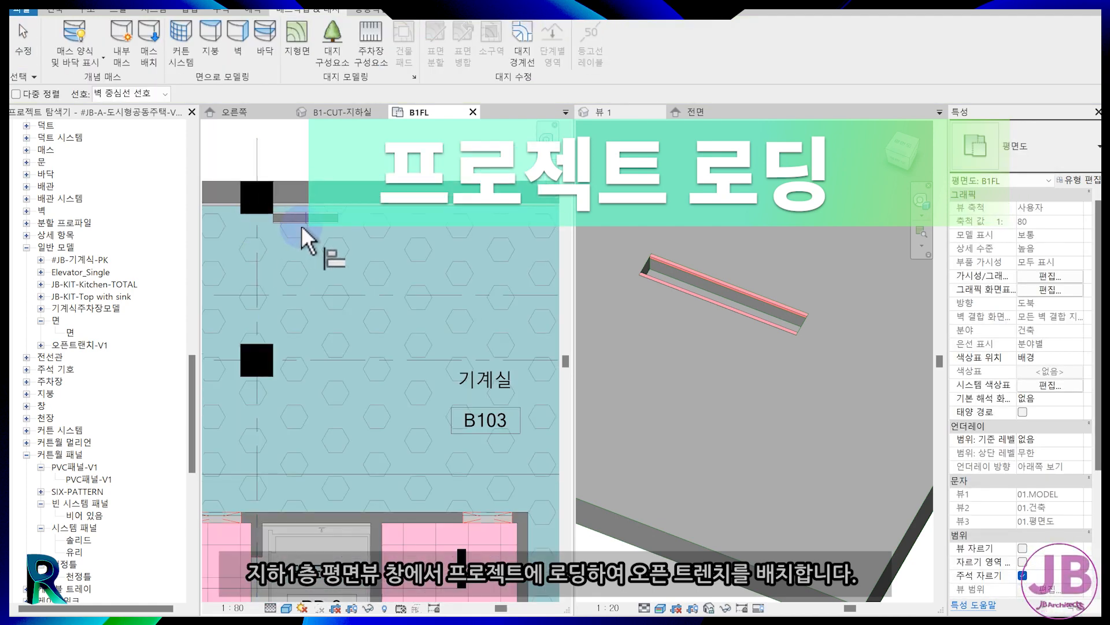
pyautogui.press('Escape')
# - Copy the trench a short distance below the original and rotate the copy 90° to run vertically in plan
pyautogui.click(303, 218)
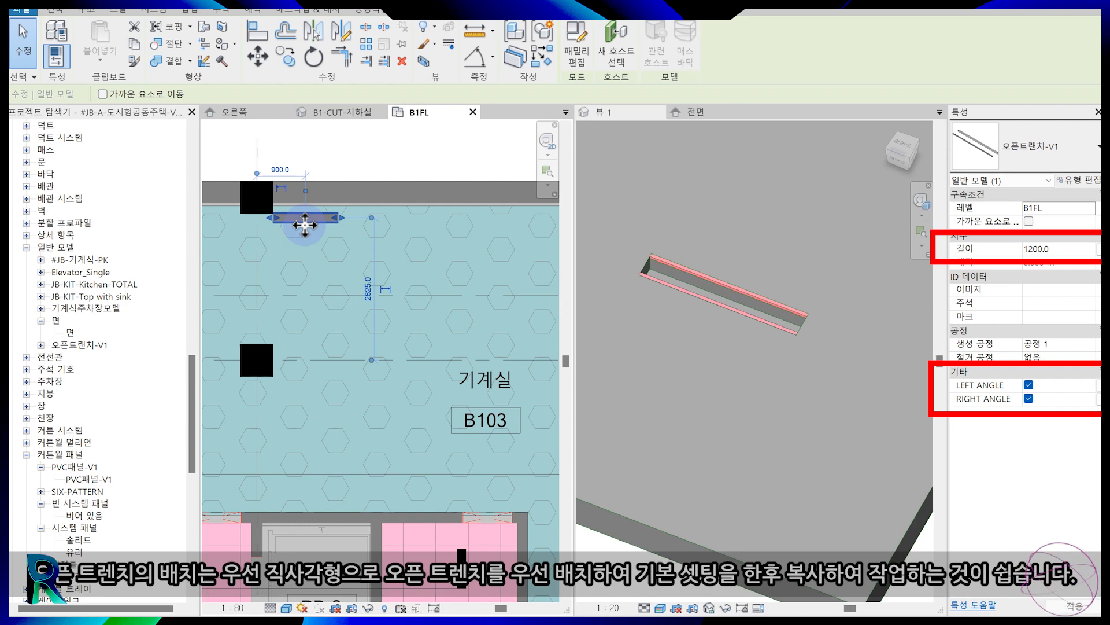
pyautogui.keyDown('ctrl'); pyautogui.moveTo(304, 223); pyautogui.dragTo(304, 240); pyautogui.keyUp('ctrl')
pyautogui.click(313, 56)
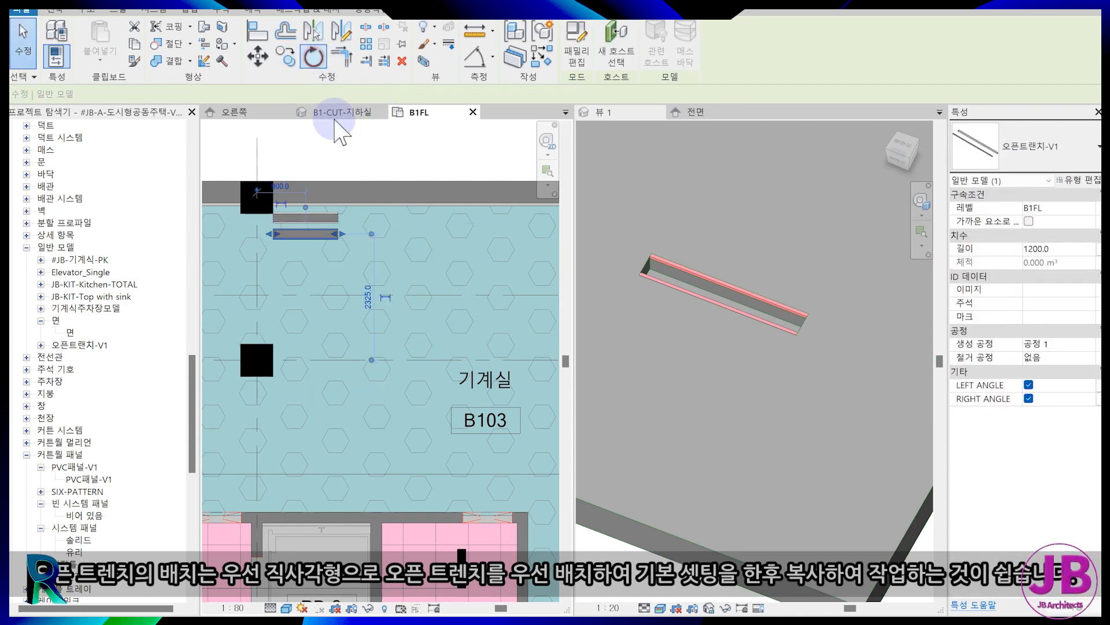
pyautogui.click(376, 233)
pyautogui.click(305, 151)
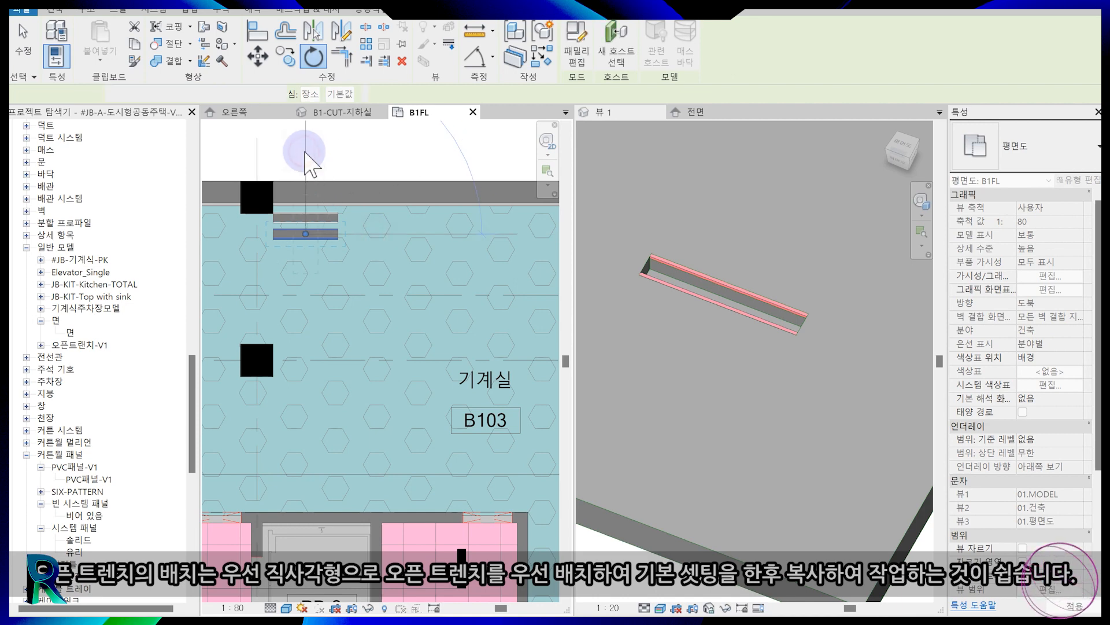
pyautogui.press('Escape')
# - Move the B1-CUT-지하실 3D view into the other view pane so it shows beside the B1FL plan
pyautogui.scroll(5, 370, 255)
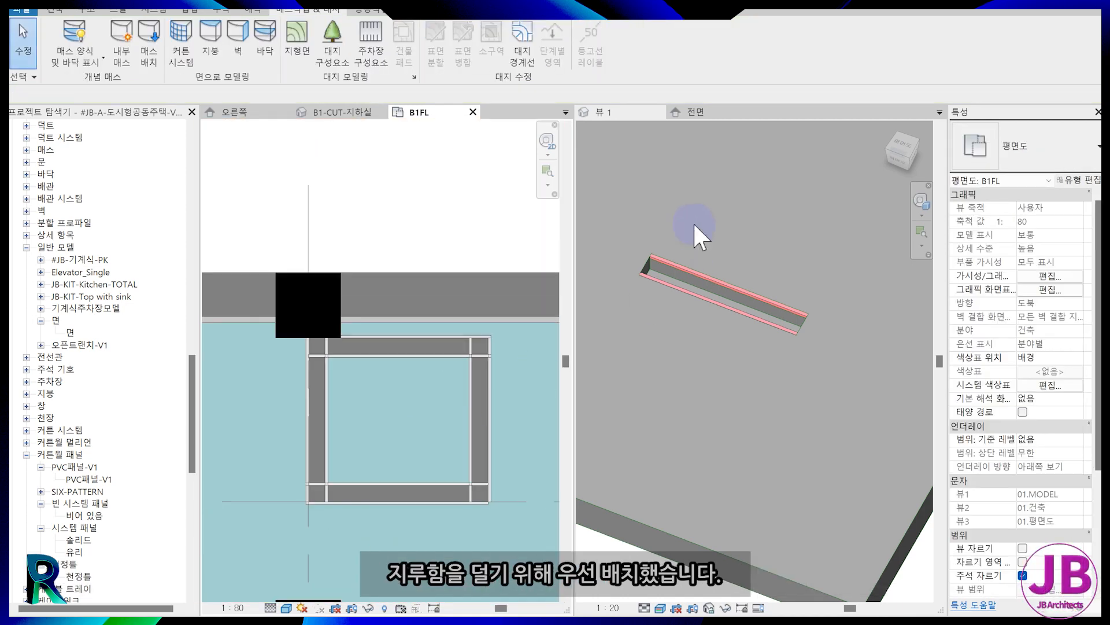
pyautogui.click(331, 113)
pyautogui.moveTo(331, 115); pyautogui.dragTo(699, 116)
pyautogui.click(403, 411)
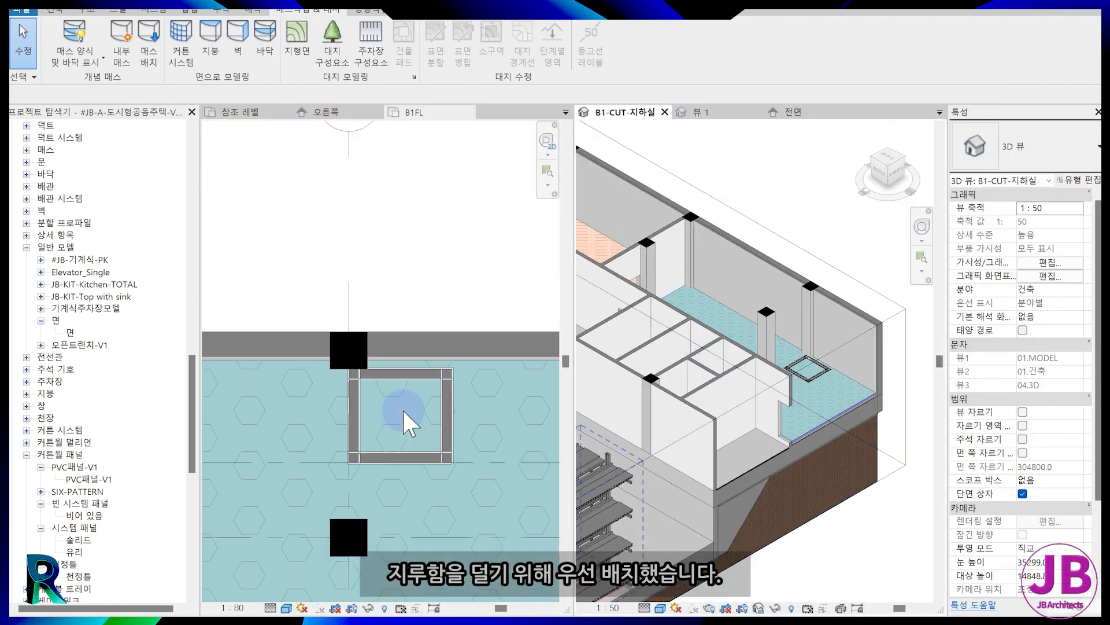
pyautogui.scroll(-3, 402, 407)
pyautogui.click(474, 293)
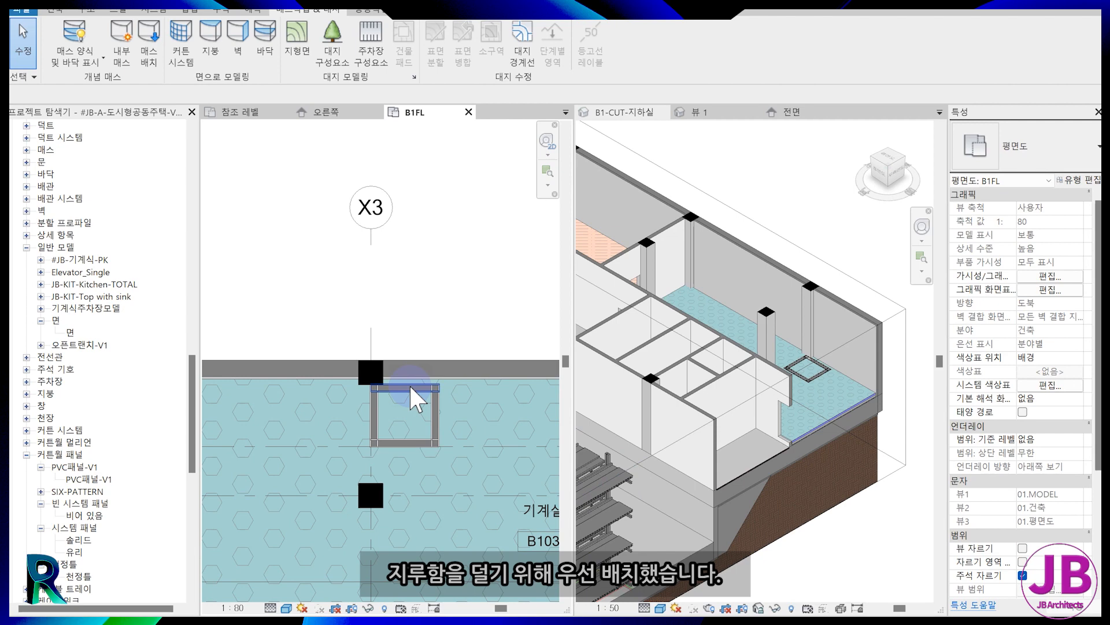
# - Copy the two trenches forming the square's lower-left corner to the 기계실 corner above the 발전실
pyautogui.click(387, 425)
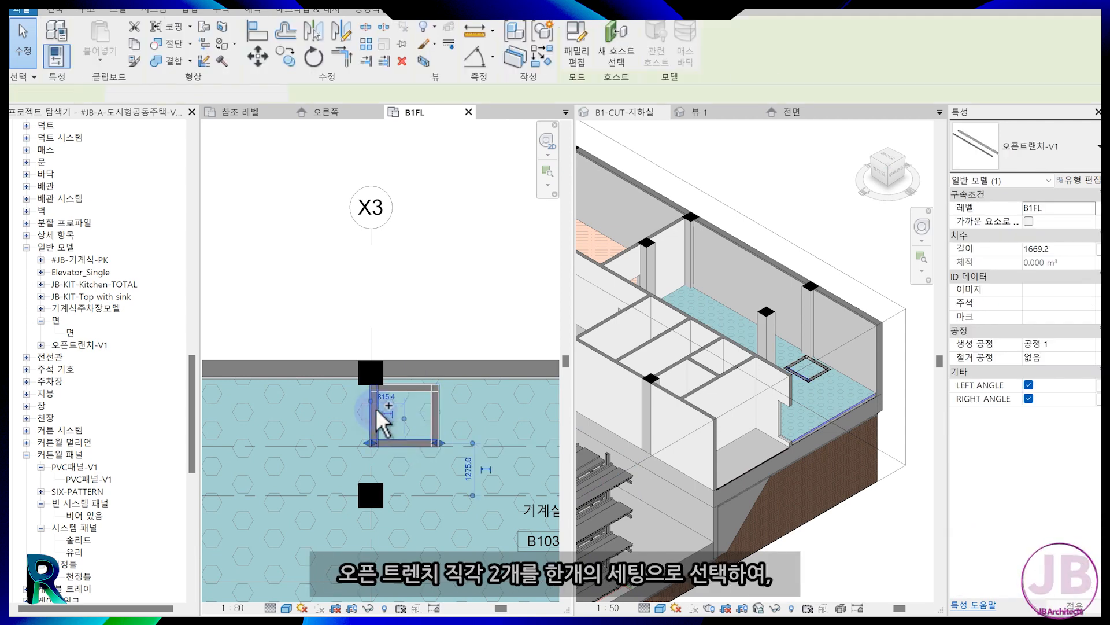
pyautogui.keyDown('ctrl'); pyautogui.click(377, 411); pyautogui.keyUp('ctrl')
pyautogui.press('c')
pyautogui.press('o')
pyautogui.click(370, 447)
pyautogui.moveTo(409, 414); pyautogui.dragTo(334, 124, button='middle')
pyautogui.scroll(2, 325, 315)
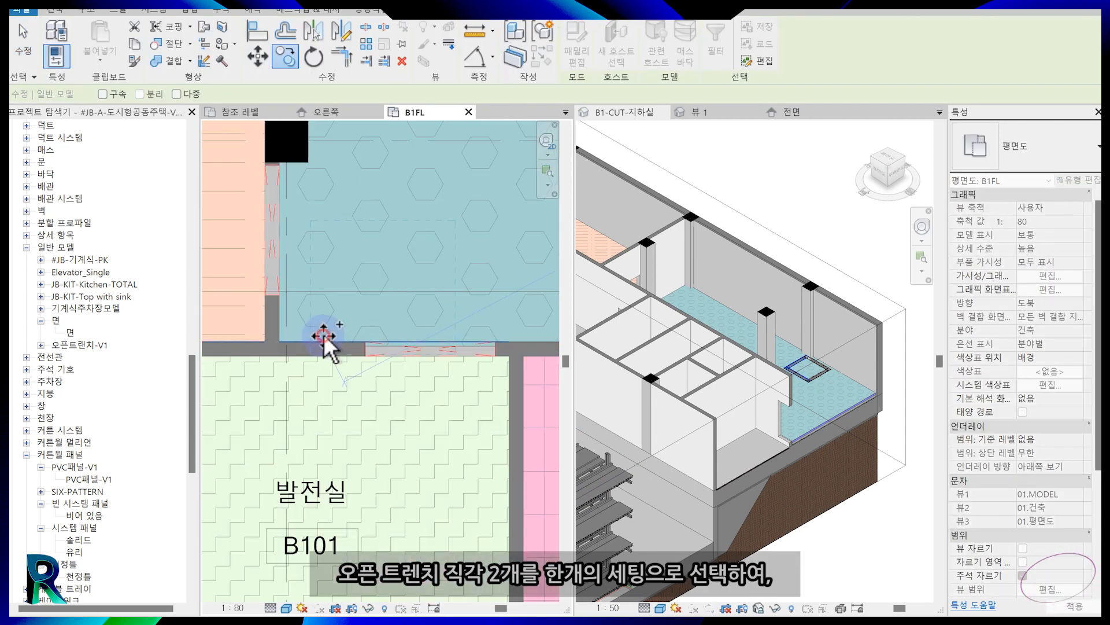
pyautogui.click(324, 334)
# - Copy the two trenches forming the square's upper-left corner to the upper-left corner of the 기계실 by the X2 column
pyautogui.scroll(-3, 284, 278)
pyautogui.click(485, 184)
pyautogui.press('c')
pyautogui.press('o')
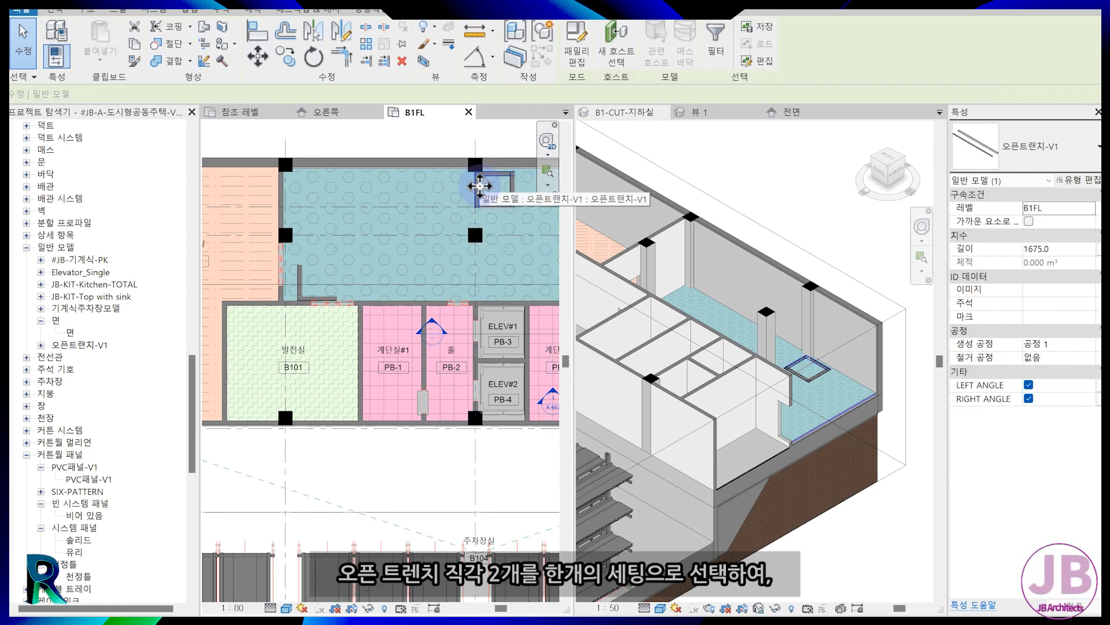
pyautogui.click(487, 180)
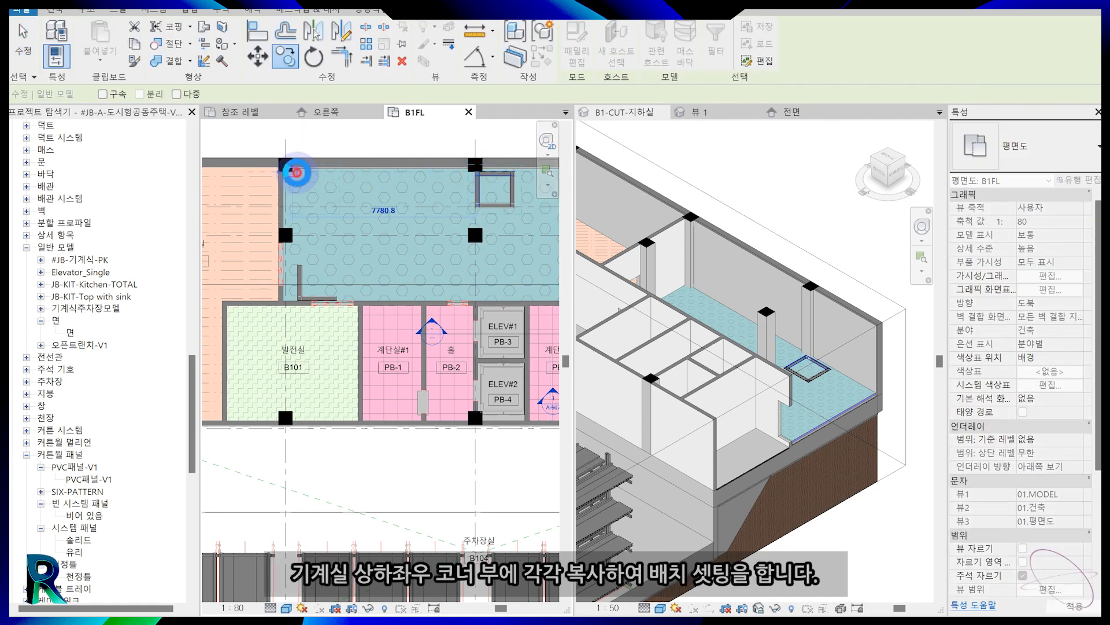
pyautogui.click(297, 172)
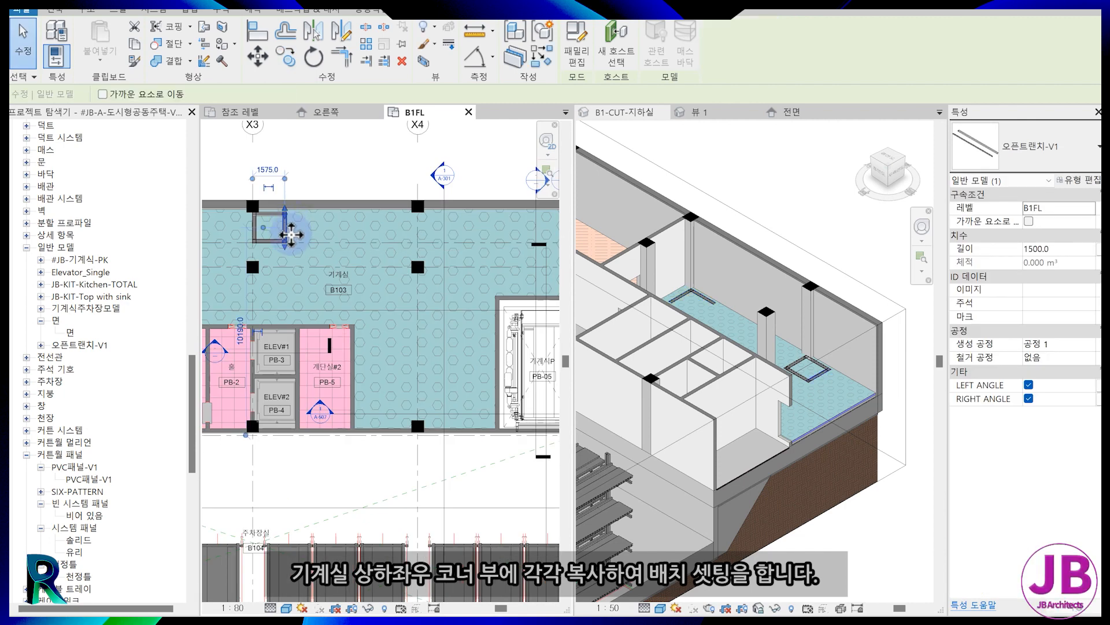
# - Copy the trenches at the square's lower-right corner to the 기계실 corner above the 기계식P room
pyautogui.press('c')
pyautogui.press('o')
pyautogui.click(287, 241)
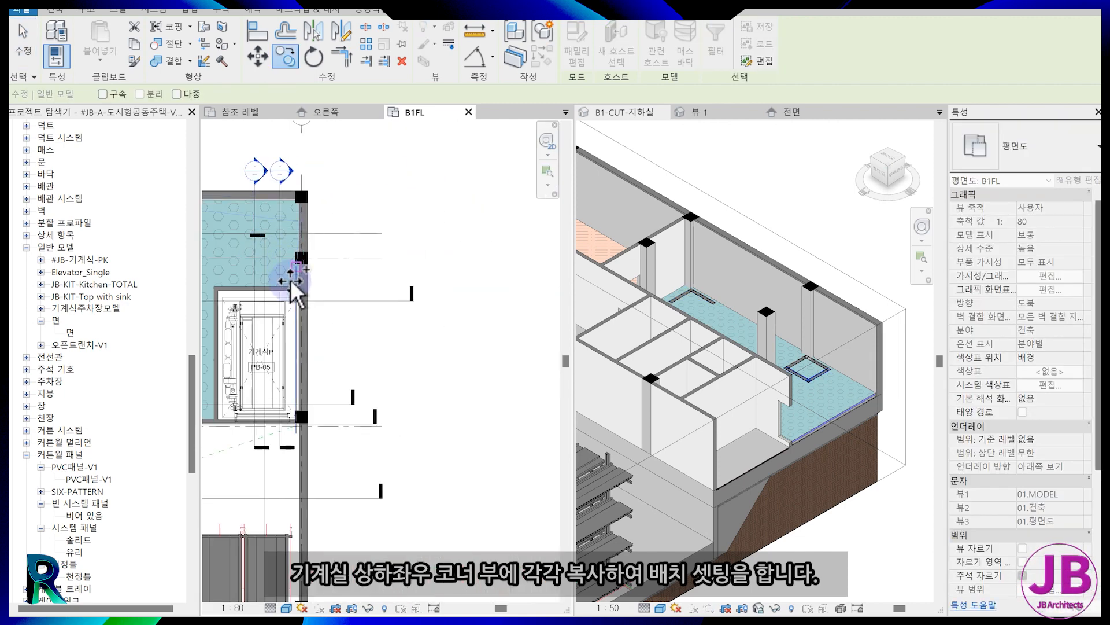
pyautogui.click(290, 279)
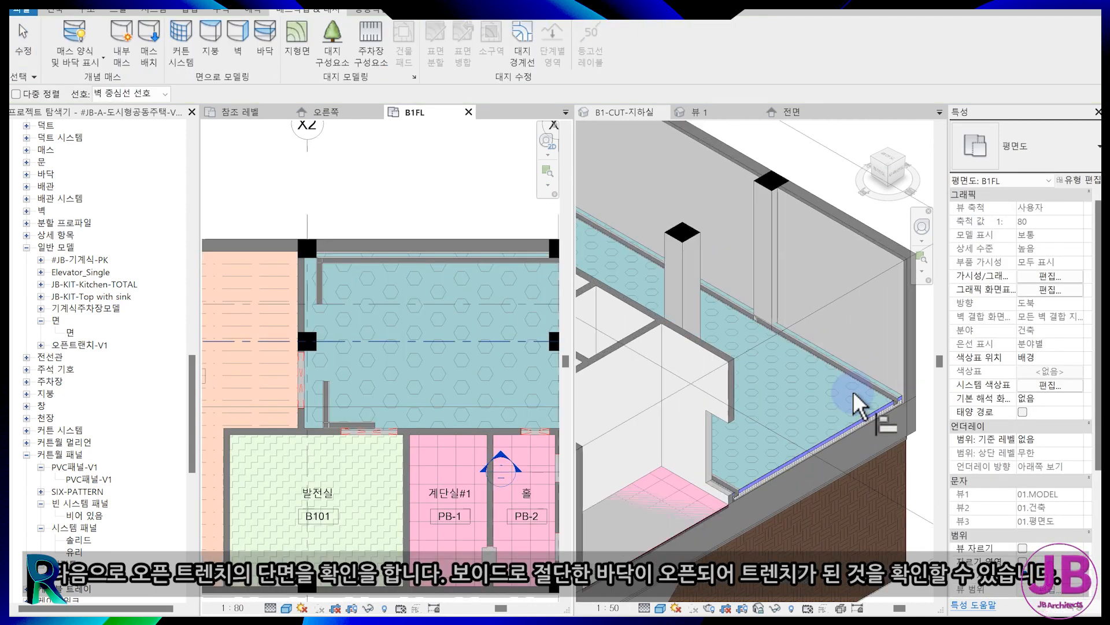
# - Turn off RIGHT ANGLE for the long trench in the 3D cut view to inspect its section and angle void
pyautogui.scroll(5, 719, 336)
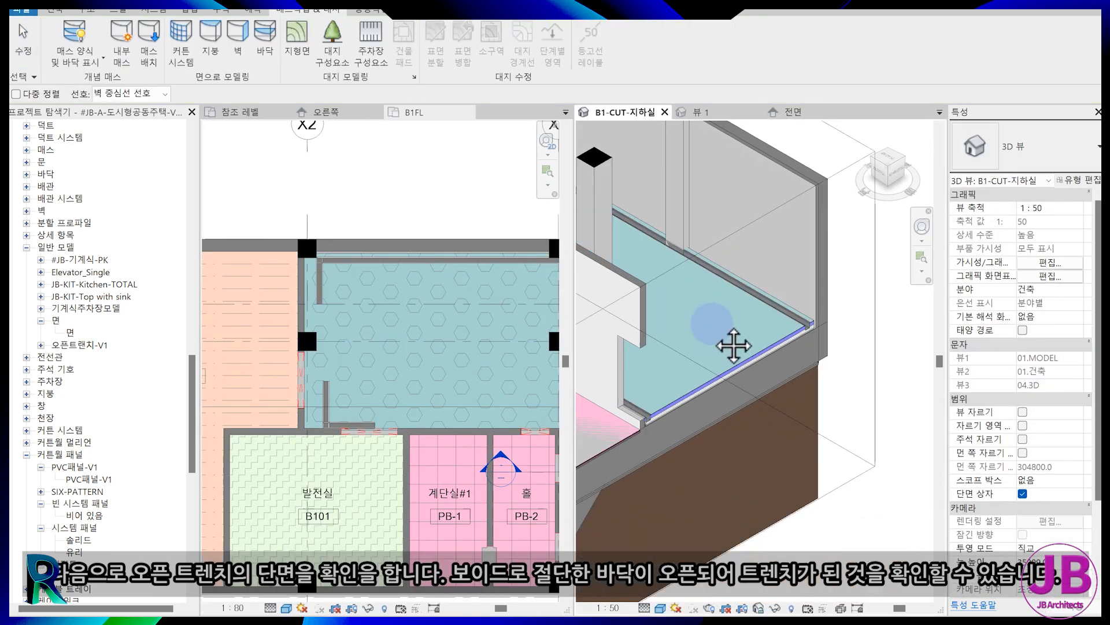
pyautogui.scroll(-5, 716, 379)
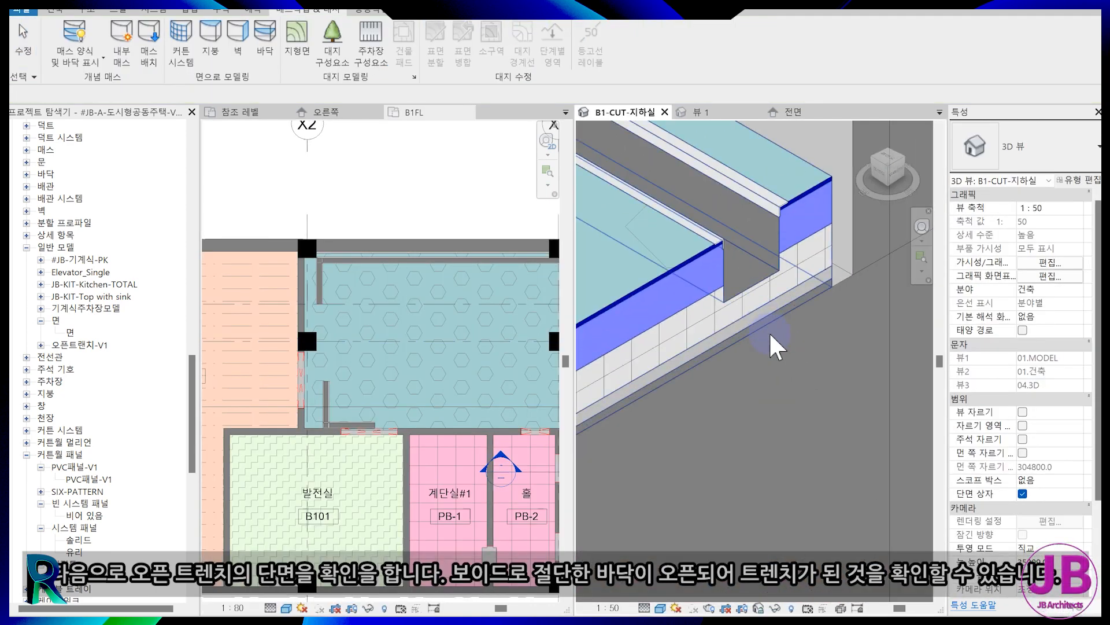
pyautogui.click(740, 191)
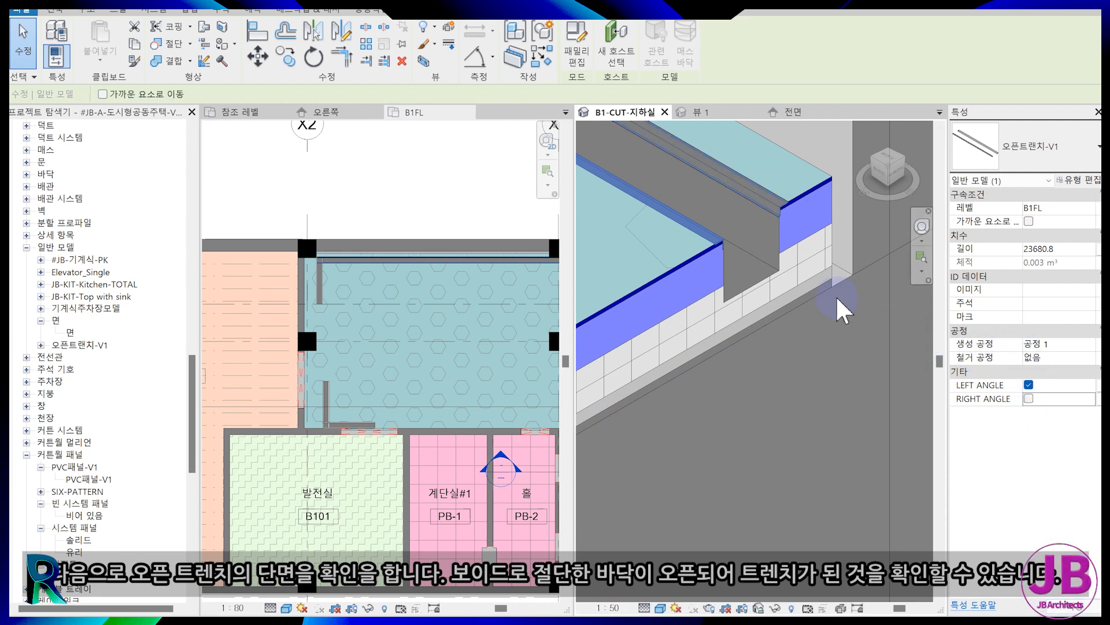
pyautogui.click(763, 227)
# - Turn off LEFT ANGLE for the short corner trench and inspect the angle void on its cut edge in 3D
pyautogui.keyDown('shift'); pyautogui.moveTo(769, 238); pyautogui.dragTo(671, 318, button='middle'); pyautogui.keyUp('shift')
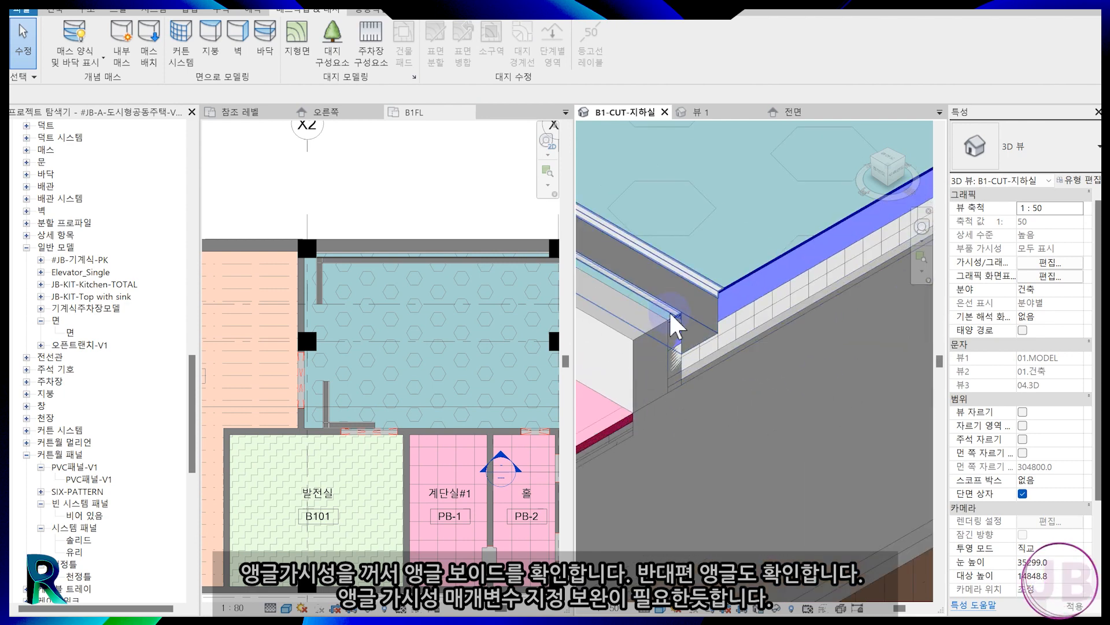
pyautogui.click(671, 318)
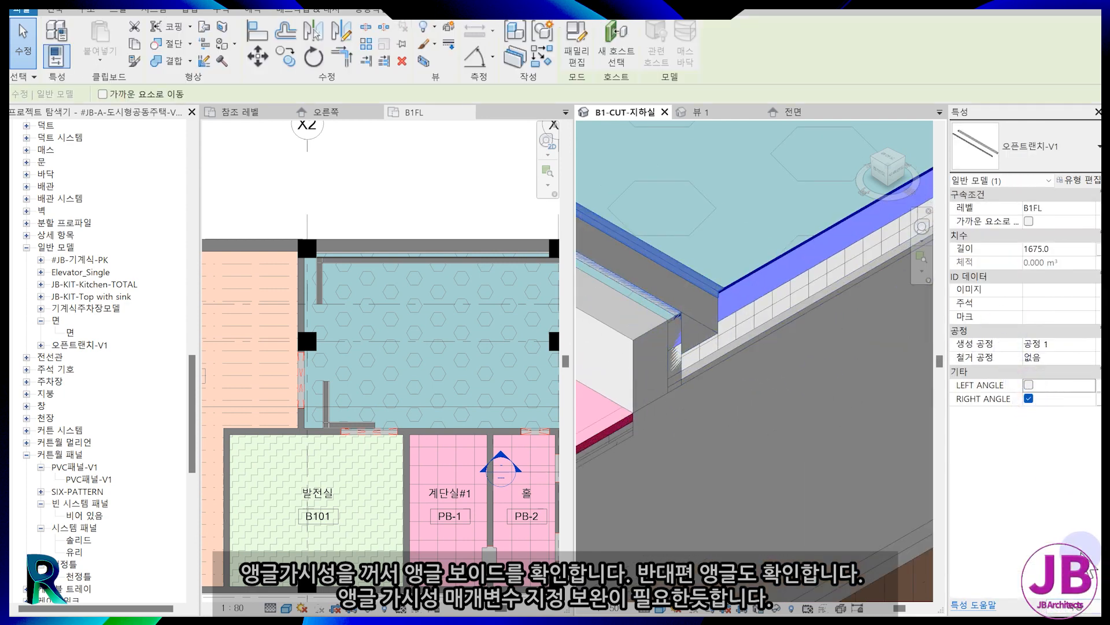
pyautogui.keyDown('shift'); pyautogui.moveTo(652, 431); pyautogui.dragTo(717, 330, button='middle'); pyautogui.keyUp('shift')
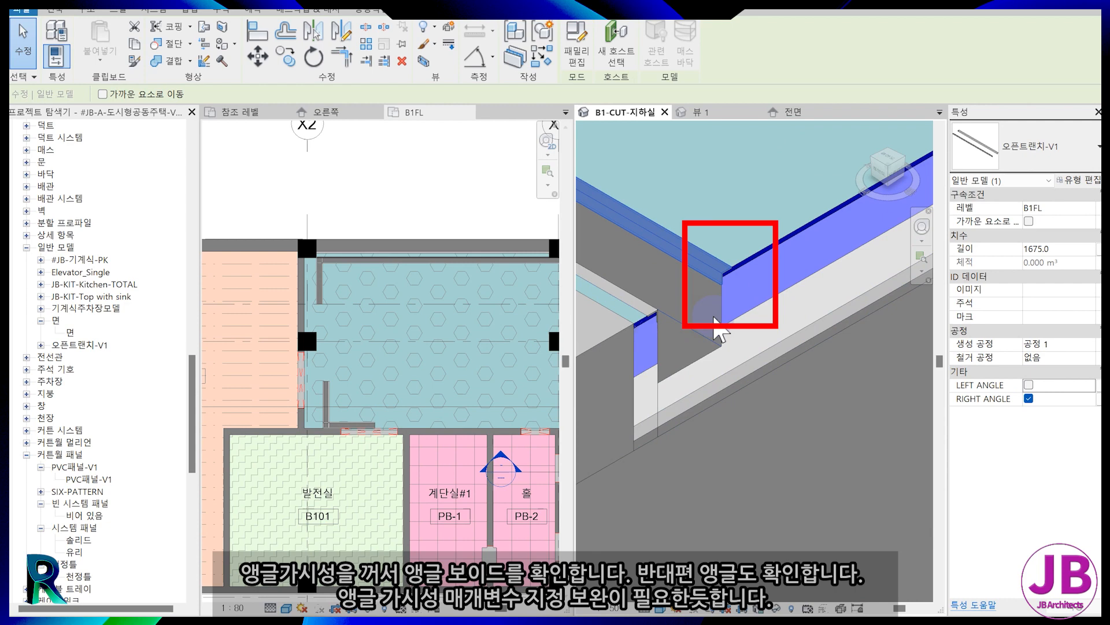
pyautogui.press('Escape')
pyautogui.click(687, 257)
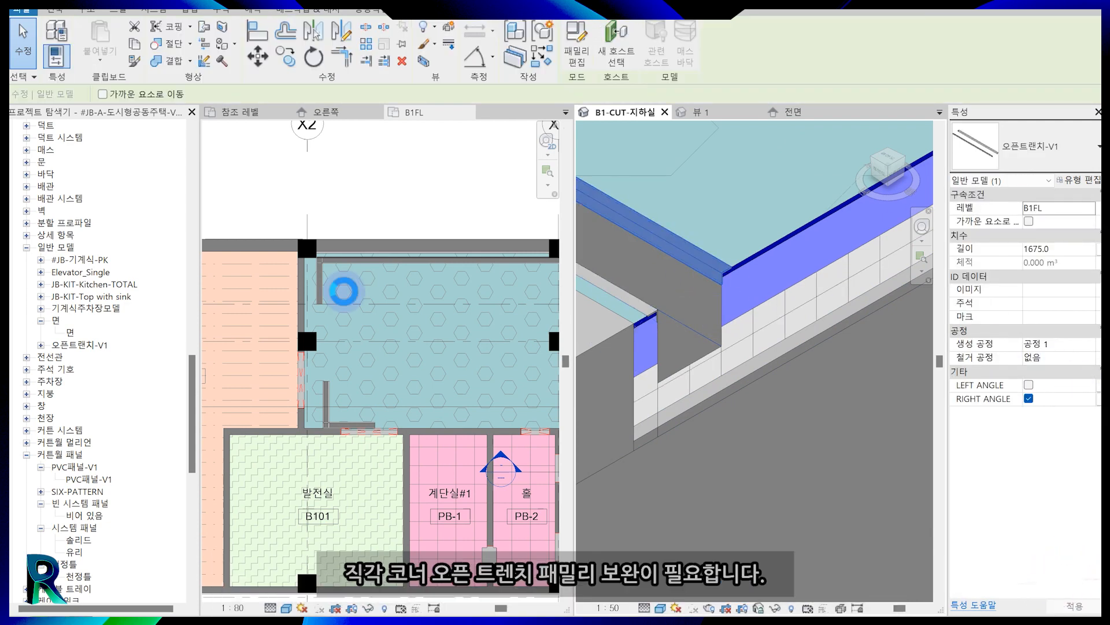
# - Examine the trench corners in the B1FL plan around the 기계실, near the X2 column and between X4 and X5
pyautogui.press('Escape')
pyautogui.scroll(5, 332, 275)
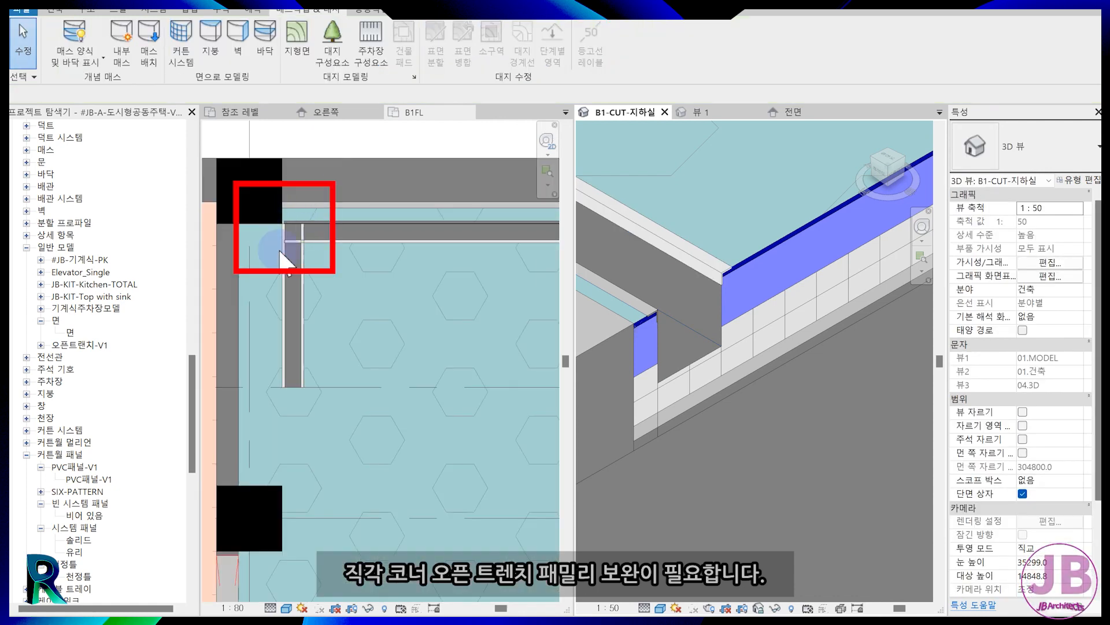
pyautogui.scroll(-5, 283, 258)
pyautogui.scroll(6, 520, 248)
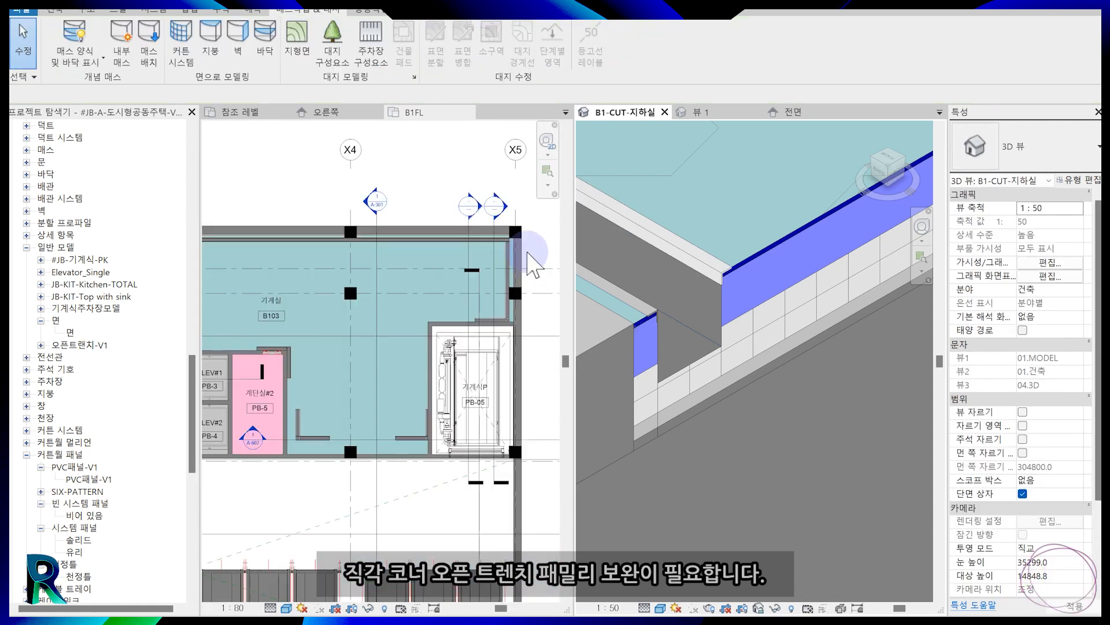
pyautogui.scroll(-3, 403, 417)
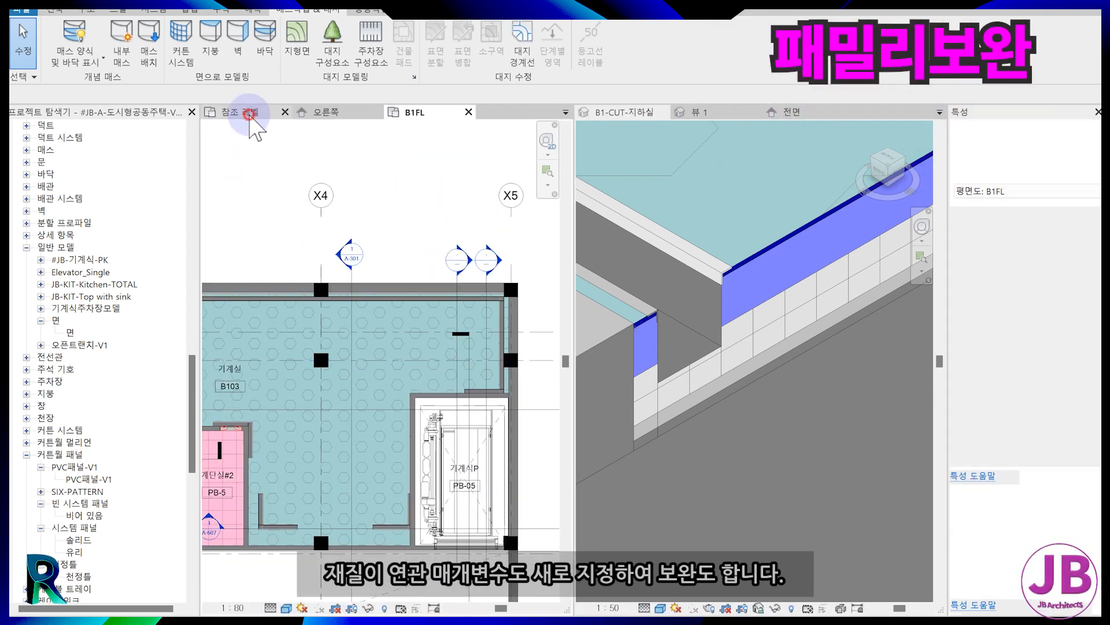
# - In the trench family's 참조 레벨 view, associate the upper angle sweep's material with a new type parameter named ANGLE
pyautogui.click(250, 114)
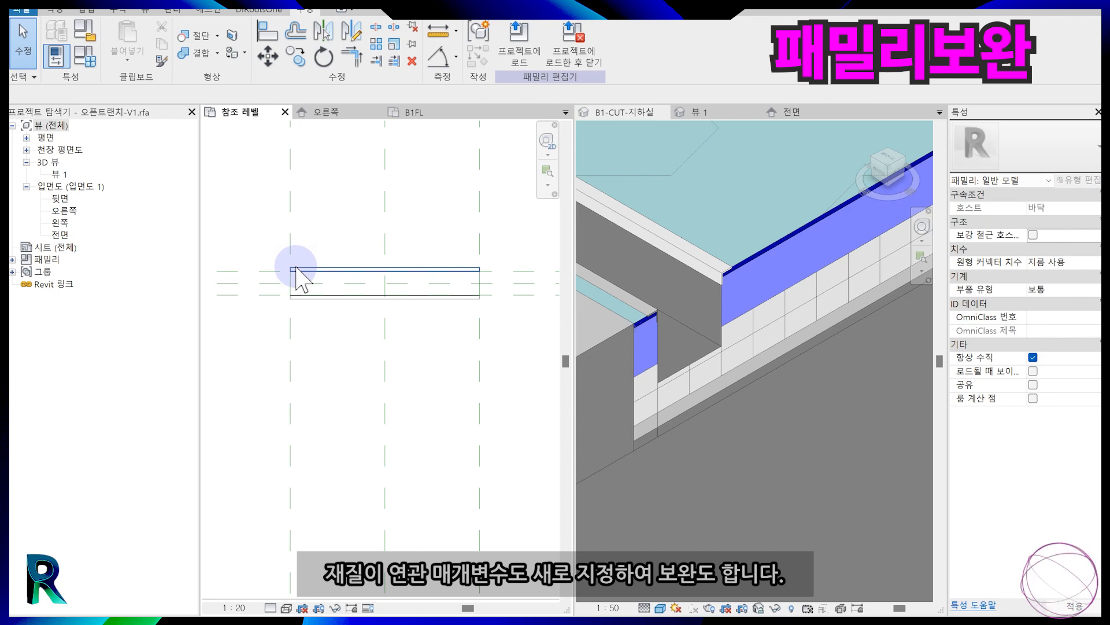
pyautogui.click(297, 268)
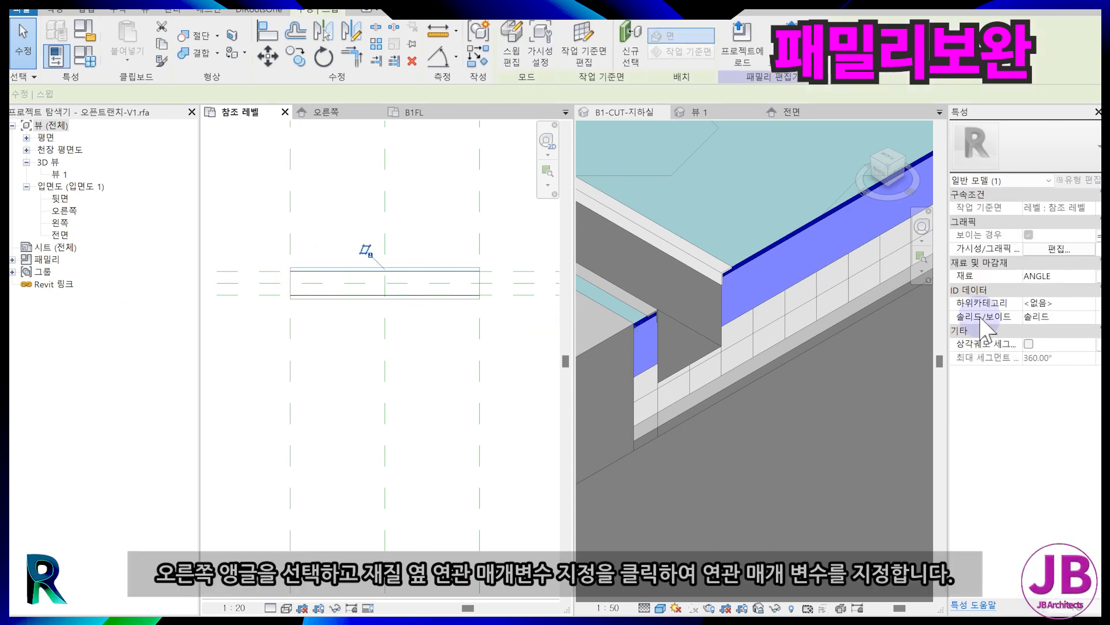
pyautogui.click(1097, 275)
pyautogui.click(538, 373)
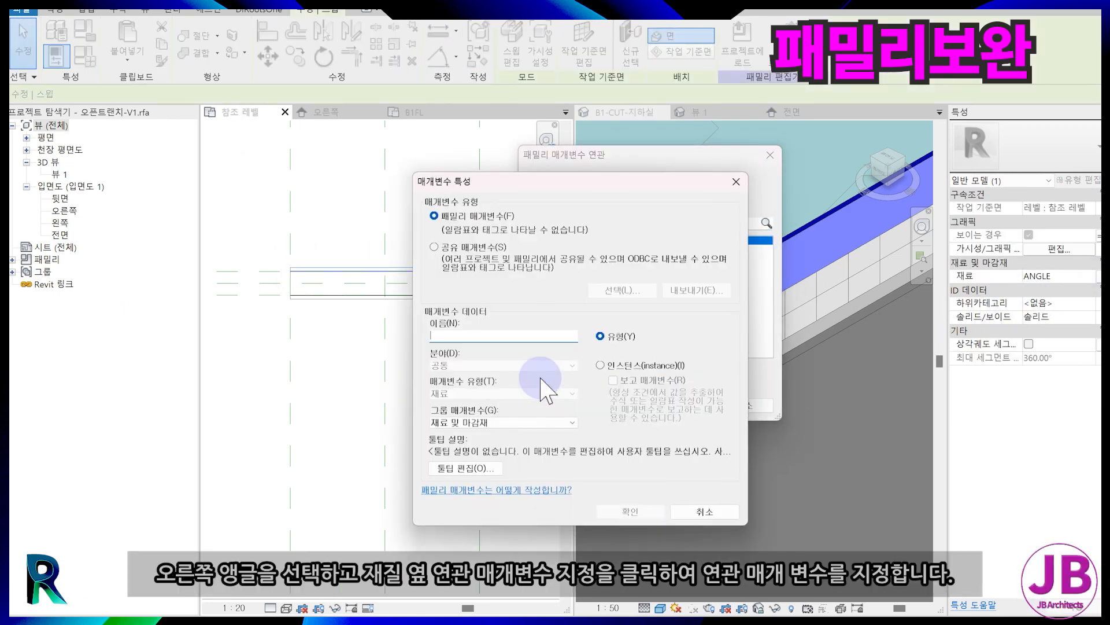
pyautogui.write('ANGLE')
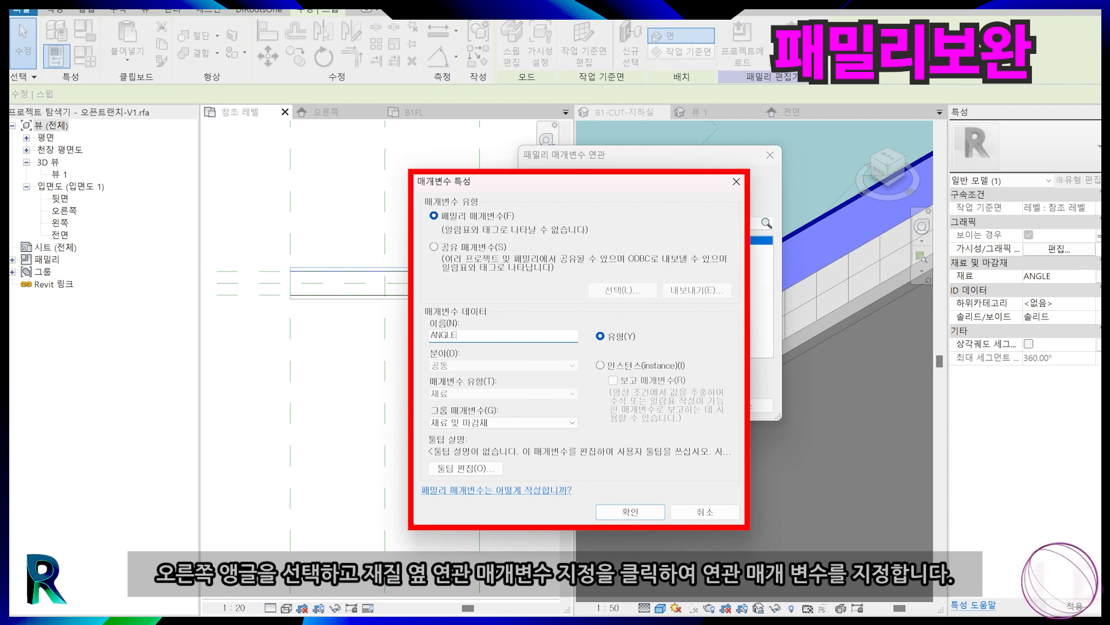
pyautogui.press('Return')
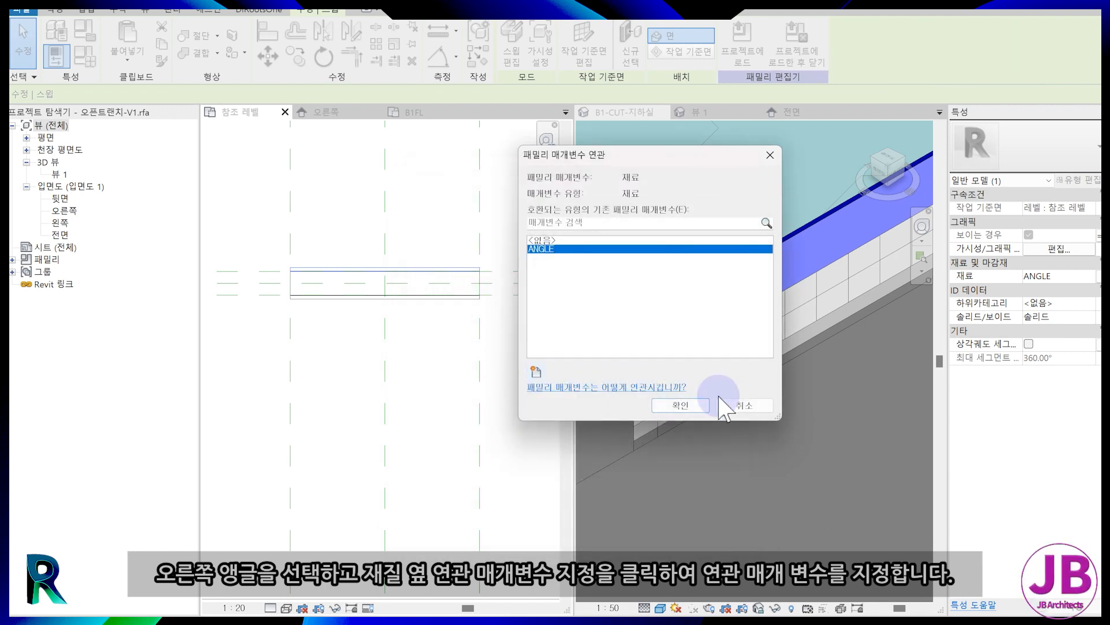
pyautogui.click(691, 405)
# - Associate the lower angle sweep's material with the existing ANGLE parameter
pyautogui.click(335, 297)
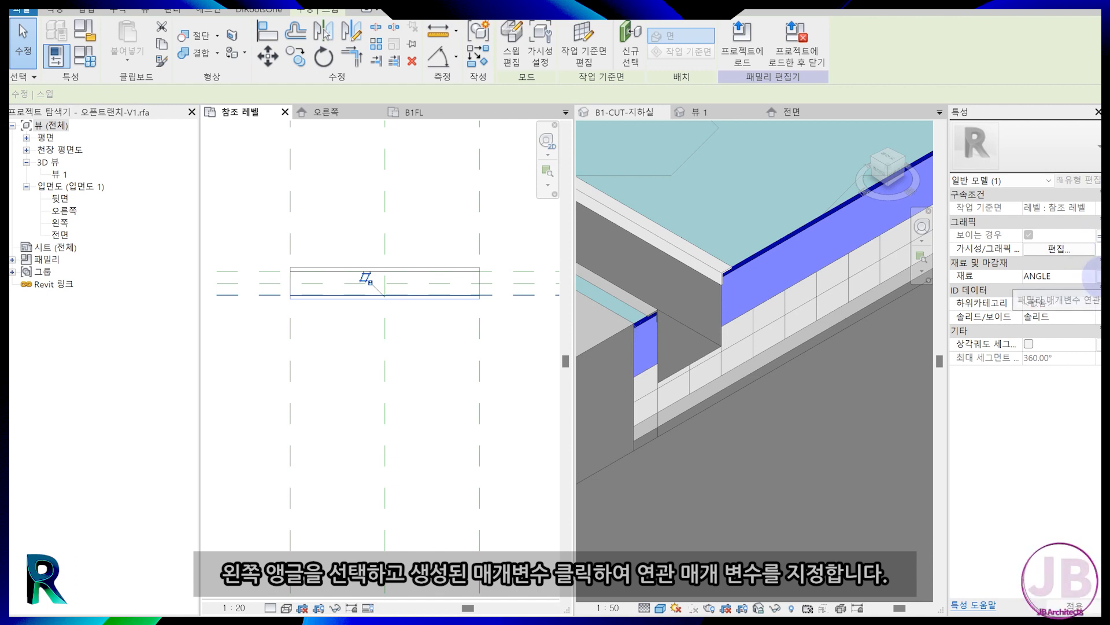
pyautogui.click(1094, 276)
pyautogui.click(548, 250)
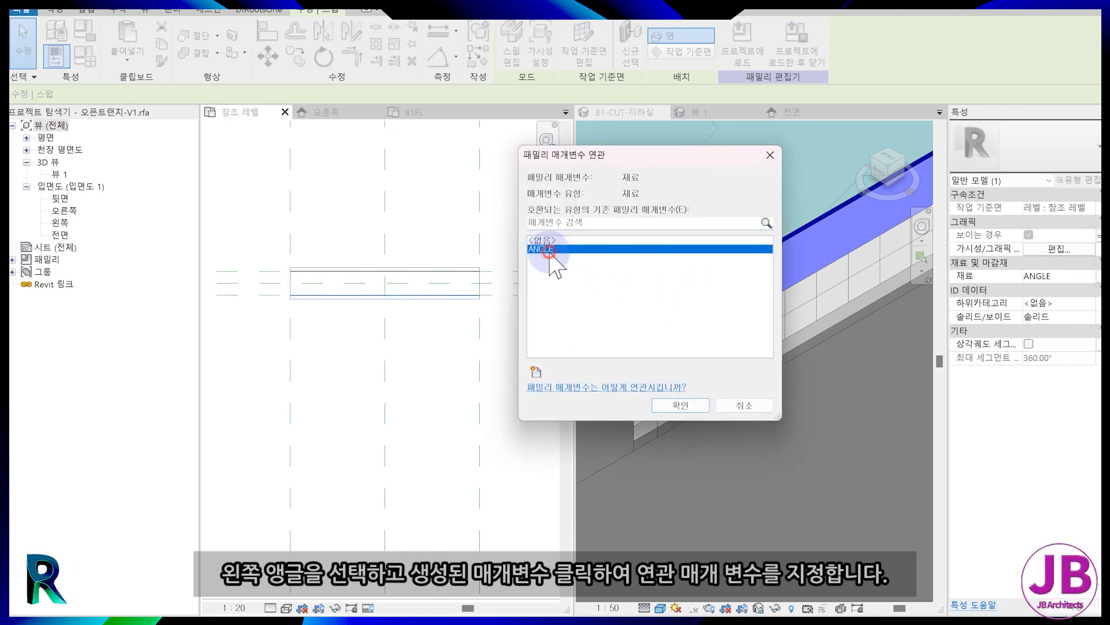
pyautogui.click(679, 405)
# - Load the revised open trench family into the project
pyautogui.click(816, 60)
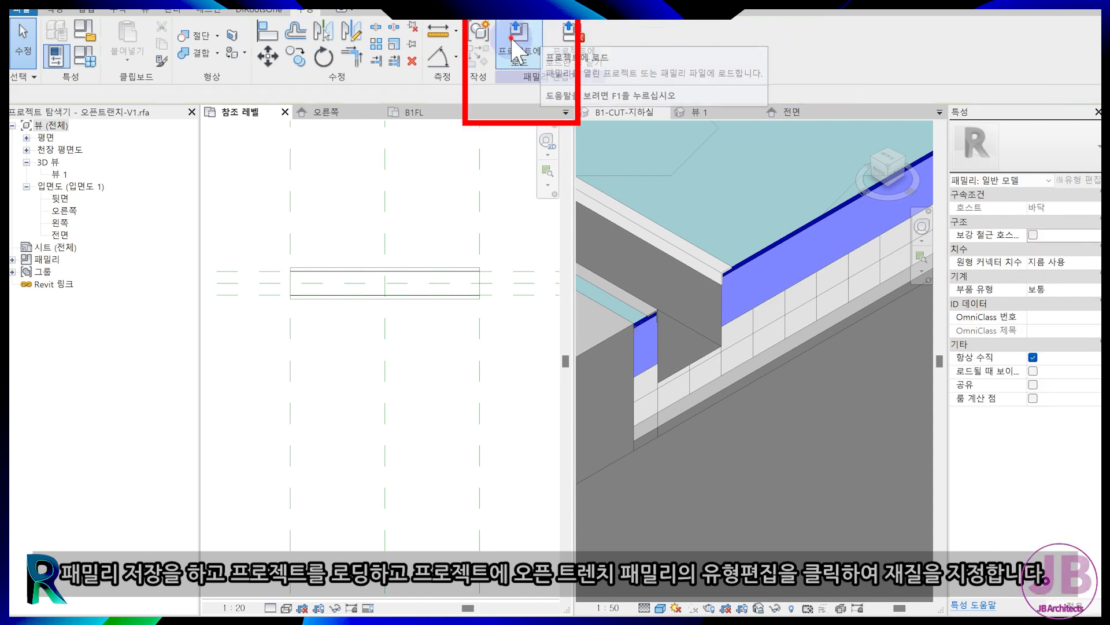
pyautogui.click(516, 51)
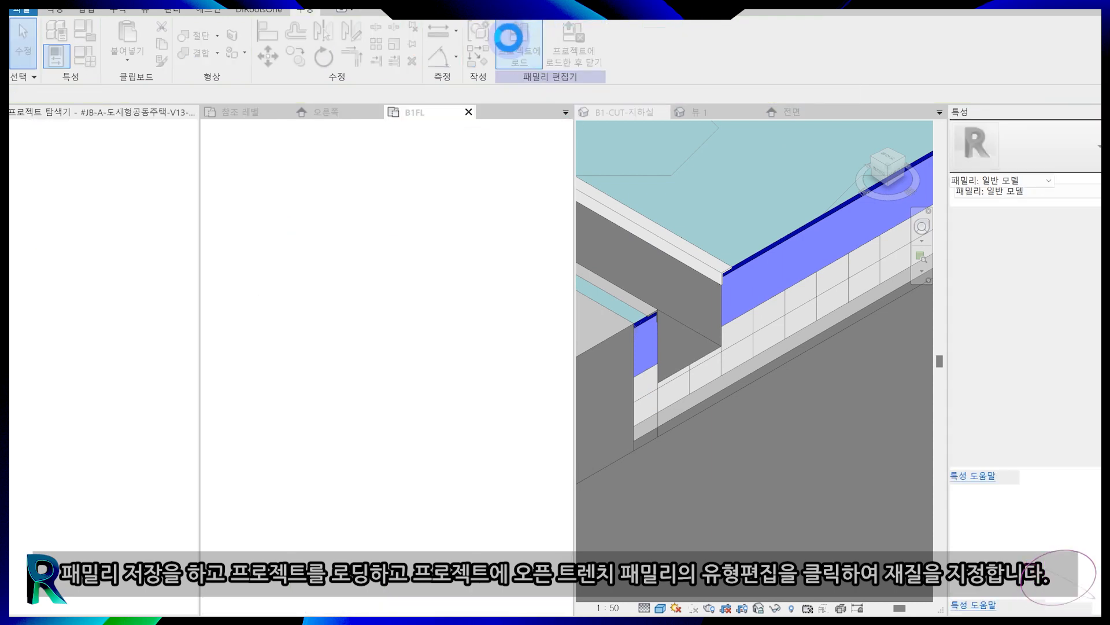
pyautogui.click(502, 315)
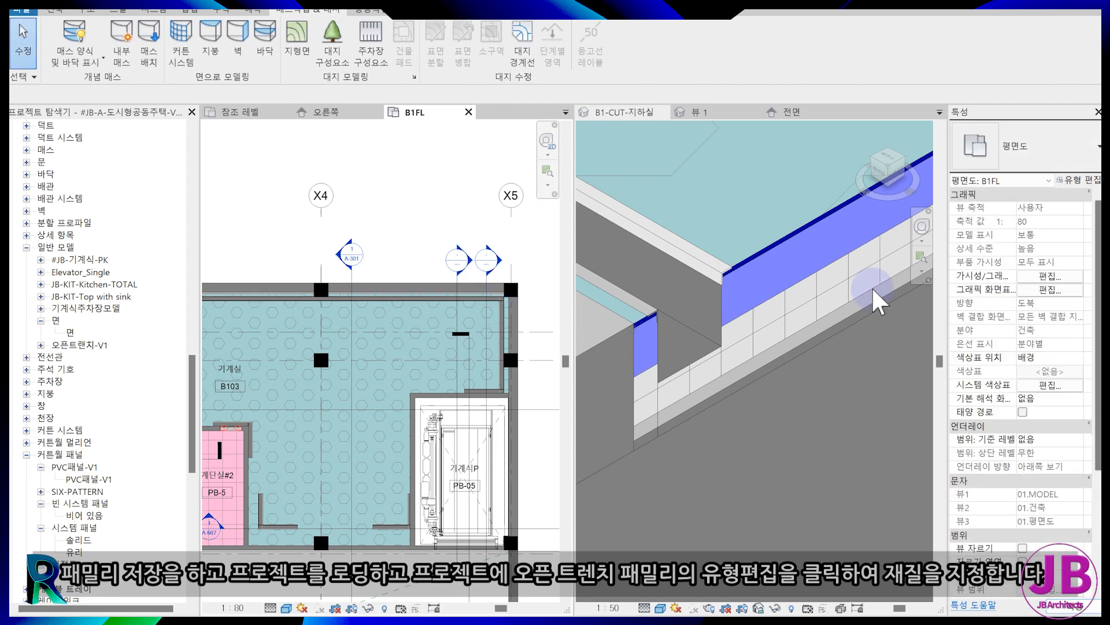
# - Change the appearance colour of the trench type's ANGLE material to the custom salmon pink and apply it
pyautogui.click(704, 265)
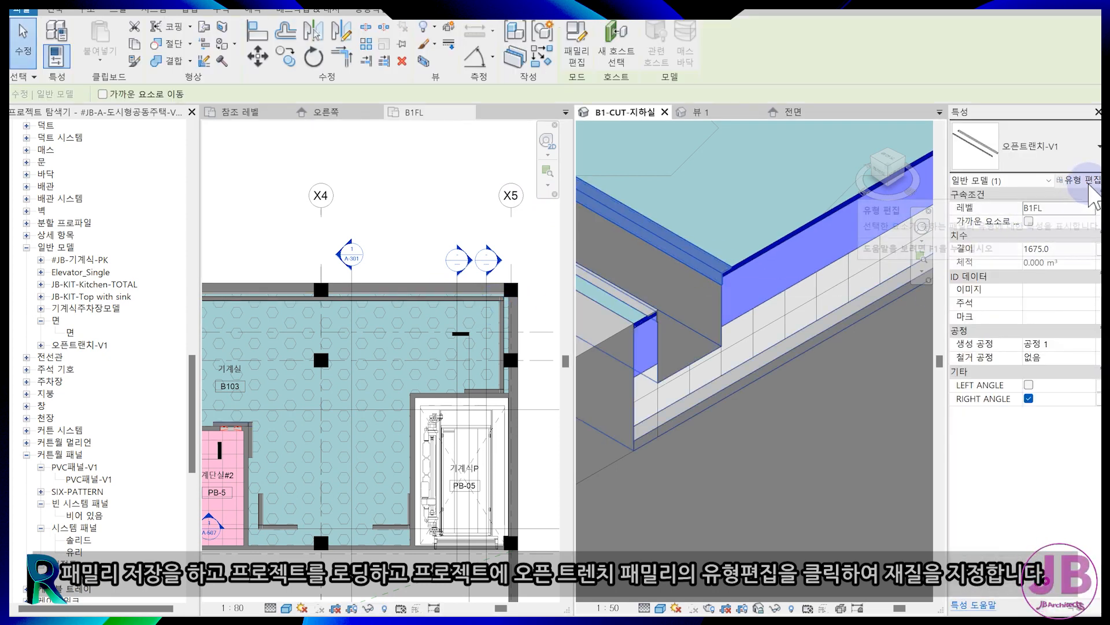
pyautogui.click(1079, 180)
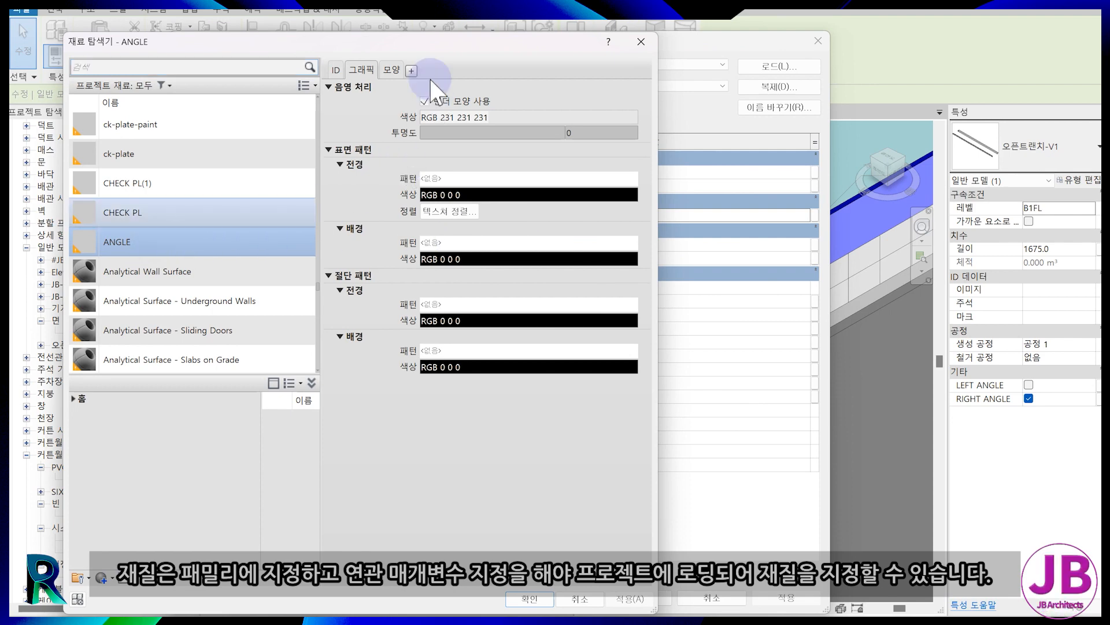
pyautogui.click(392, 69)
pyautogui.click(508, 218)
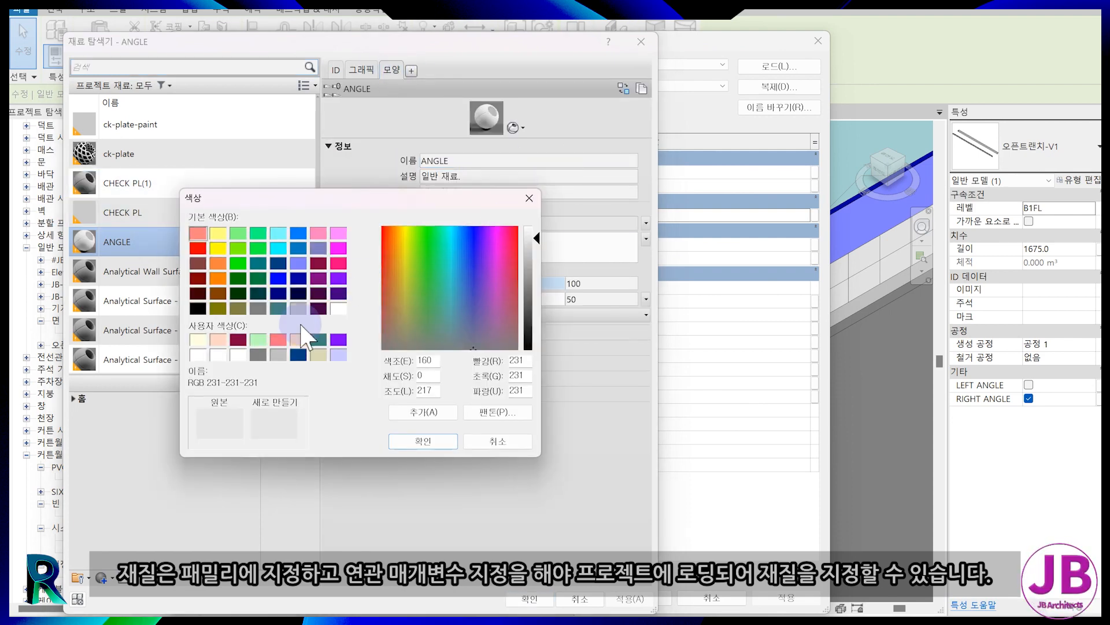
pyautogui.click(278, 339)
pyautogui.click(533, 599)
pyautogui.click(644, 599)
pyautogui.click(660, 538)
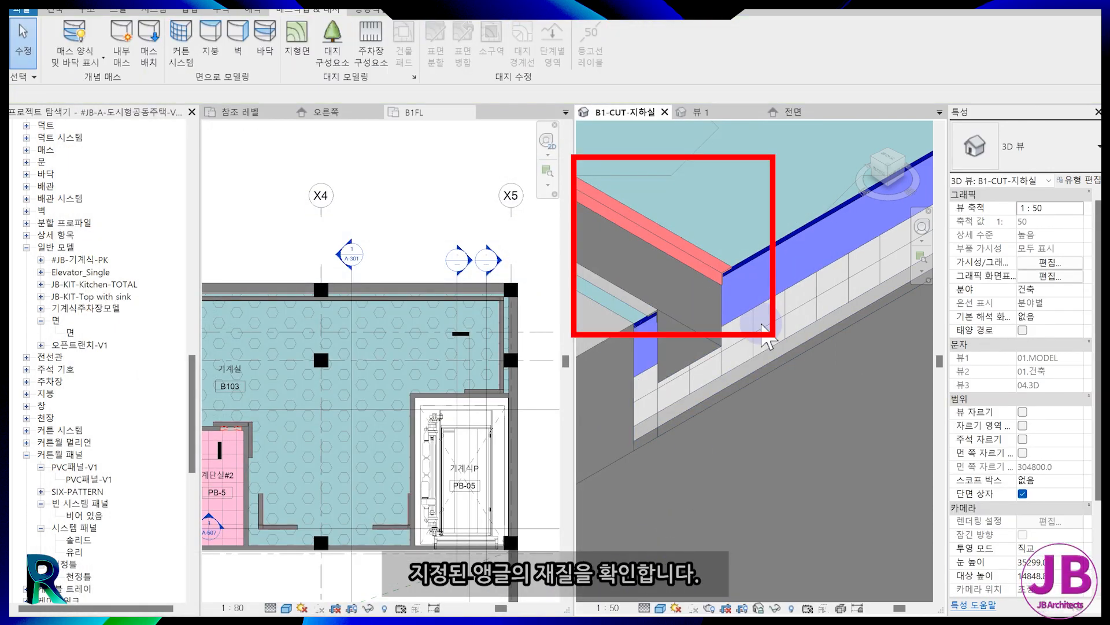
# - Check the angle colour at the trench corner in 3D, then close the B1FL and B1-CUT-지하실 views
pyautogui.scroll(-3, 757, 356)
pyautogui.moveTo(890, 246); pyautogui.dragTo(674, 368, button='middle')
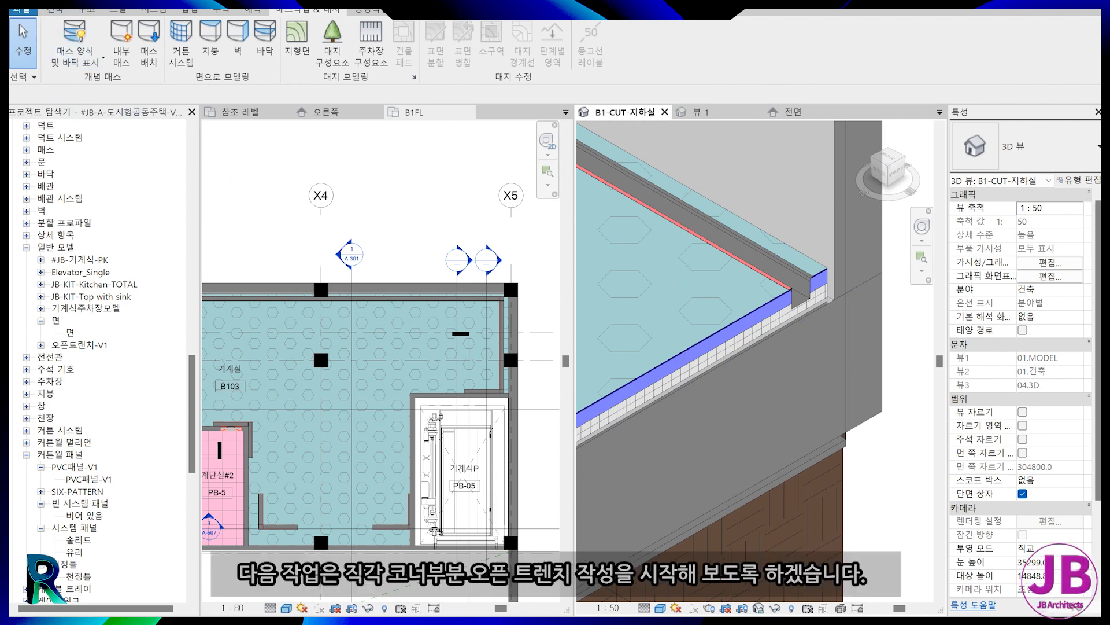
pyautogui.click(471, 112)
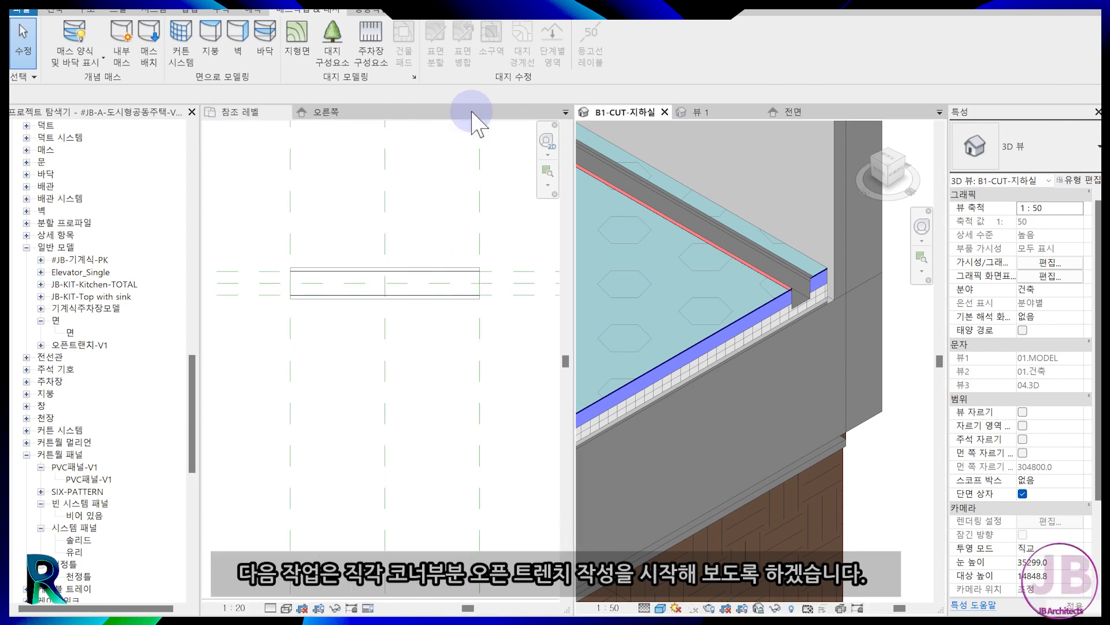
pyautogui.click(665, 111)
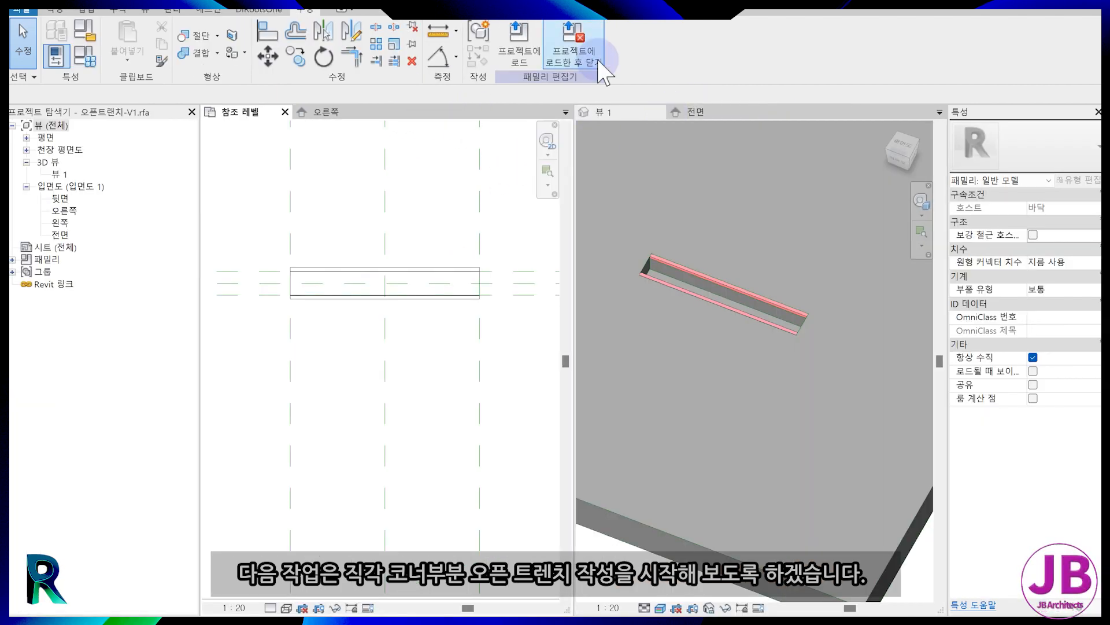
# - Copy a vertical reference plane about 200 mm to the left of the trench's left end plane
pyautogui.click(606, 72)
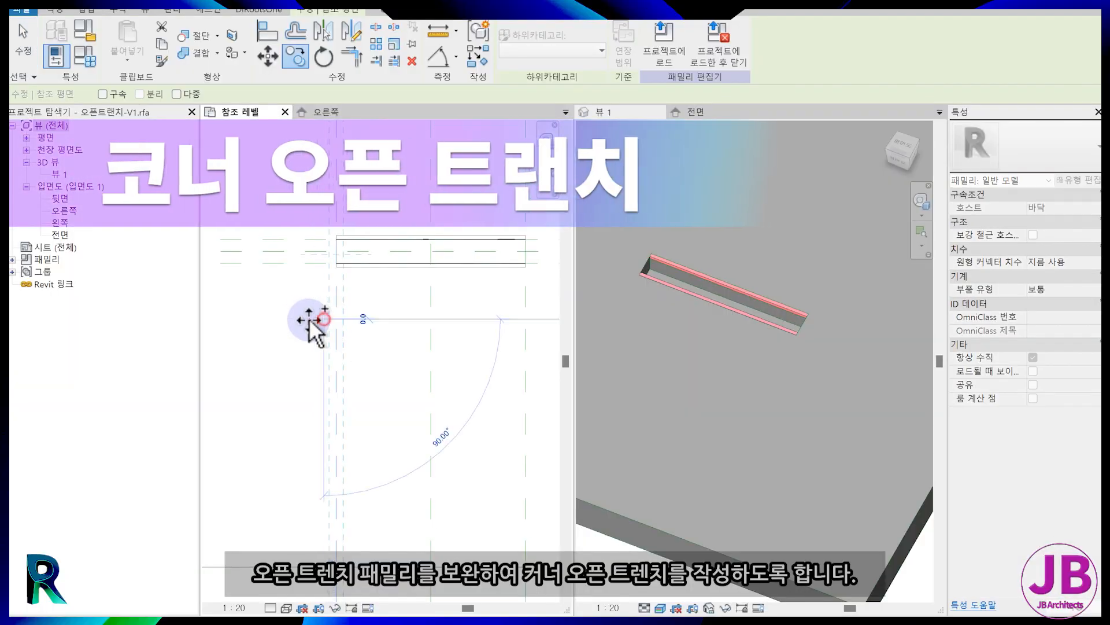
pyautogui.click(300, 320)
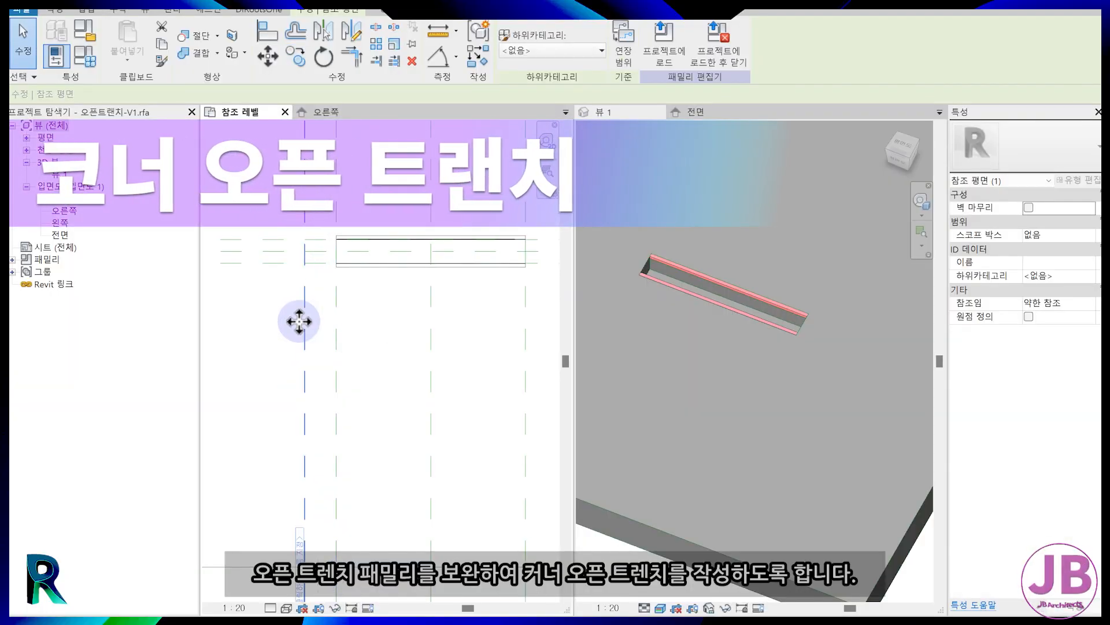
pyautogui.scroll(-1, 299, 321)
pyautogui.press('Escape')
# - Dimension the distance between the copied reference plane and the trench's left end plane
pyautogui.click(303, 475)
pyautogui.click(331, 477)
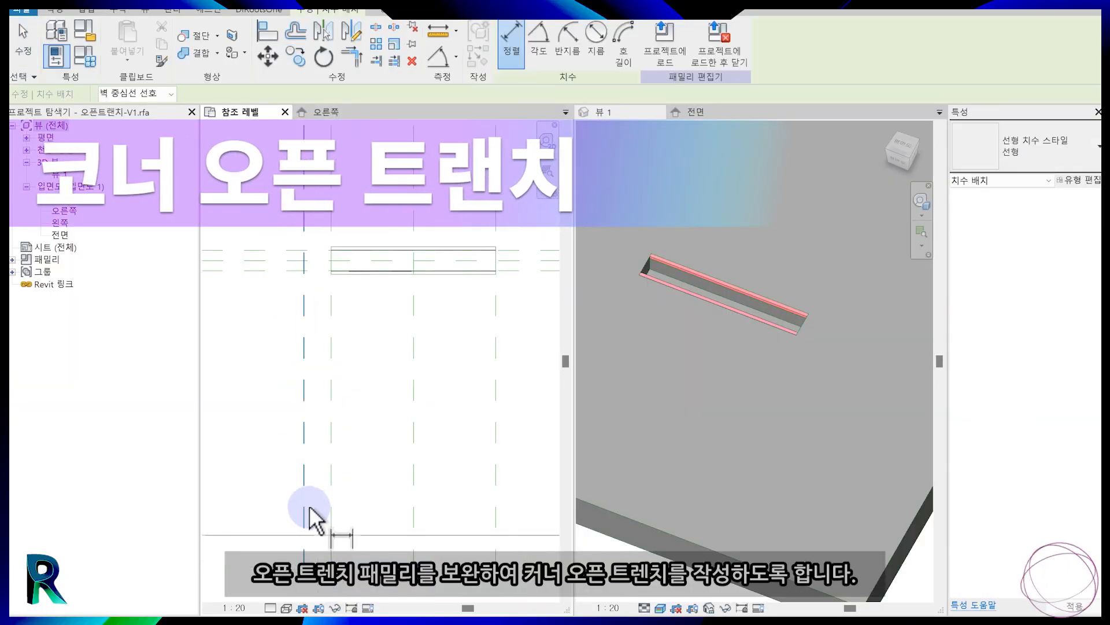
pyautogui.click(310, 521)
pyautogui.press('Escape')
pyautogui.press('Escape')
# - Label the new reference plane dimension with the 폭 parameter and set 폭 to 200 in the family types
pyautogui.click(319, 521)
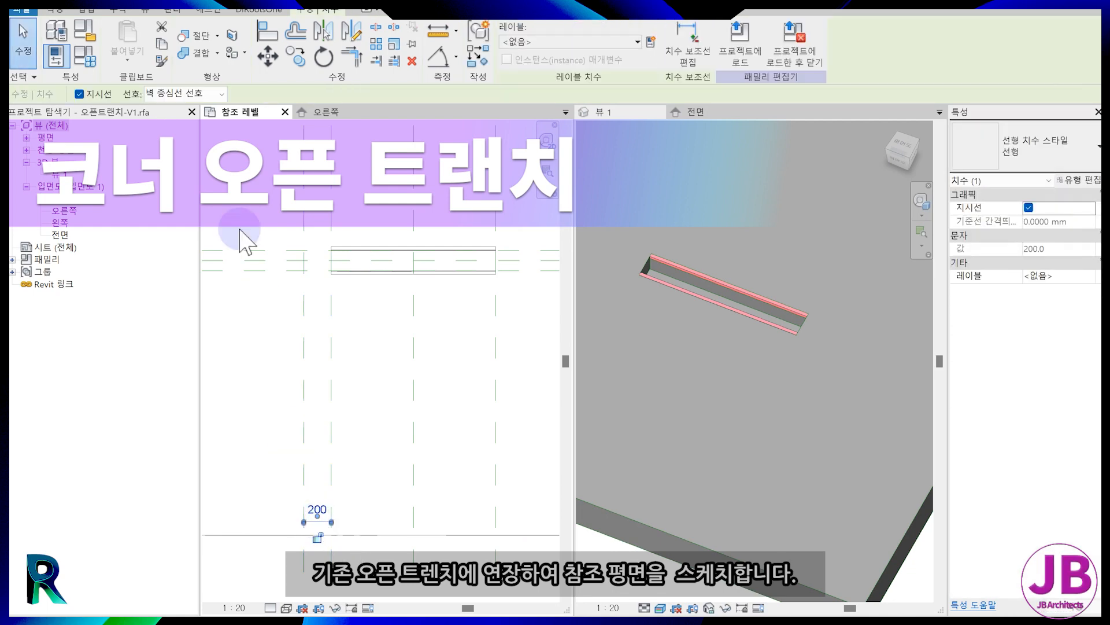
pyautogui.click(613, 42)
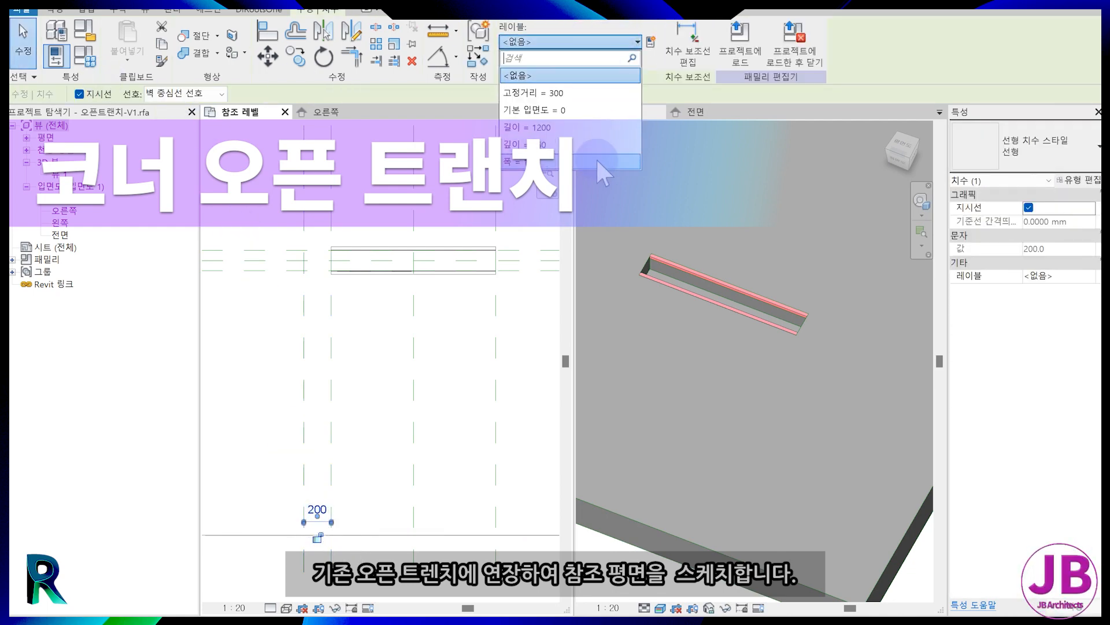
pyautogui.click(596, 157)
pyautogui.press('Escape')
pyautogui.click(81, 66)
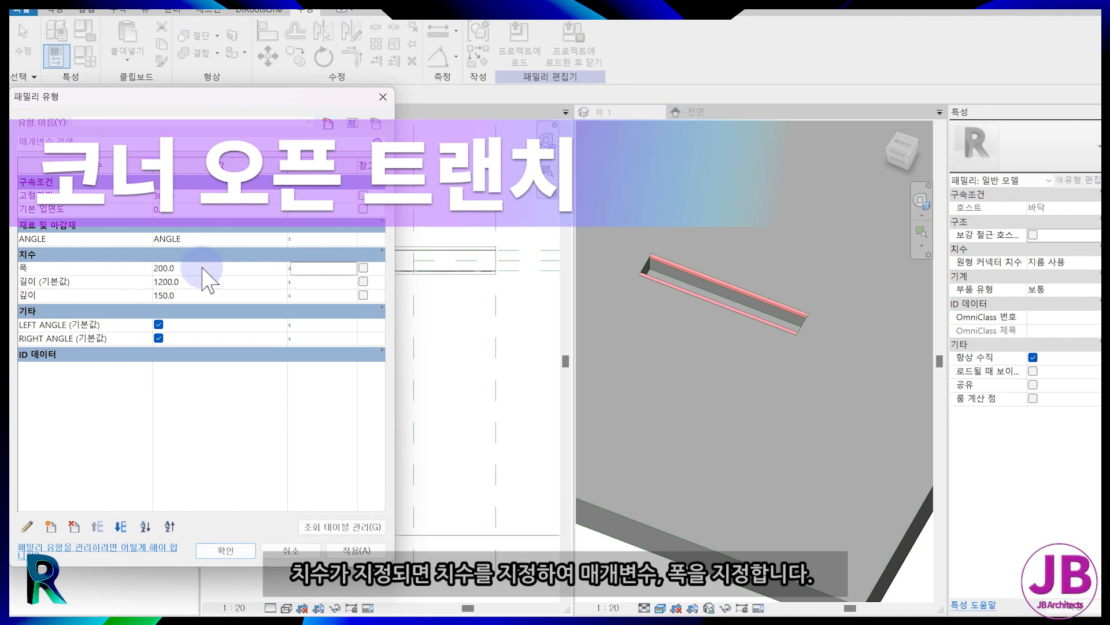
pyautogui.click(239, 550)
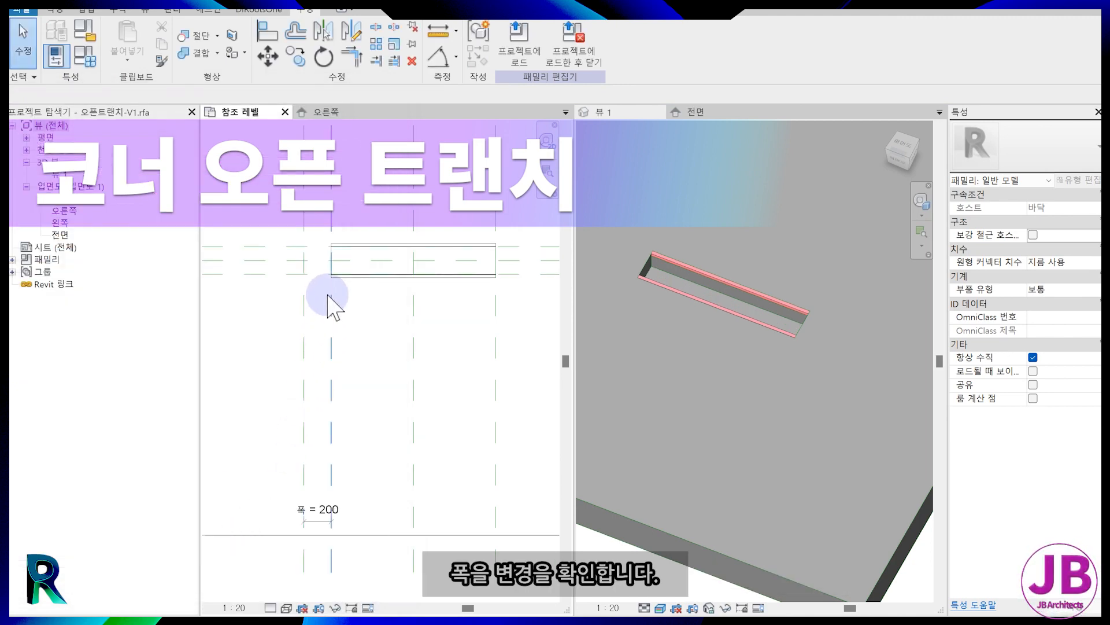
# - Start a void extrusion and sketch a right triangle 200 mm wide between the trench's left end and the copied reference plane
pyautogui.scroll(3, 317, 249)
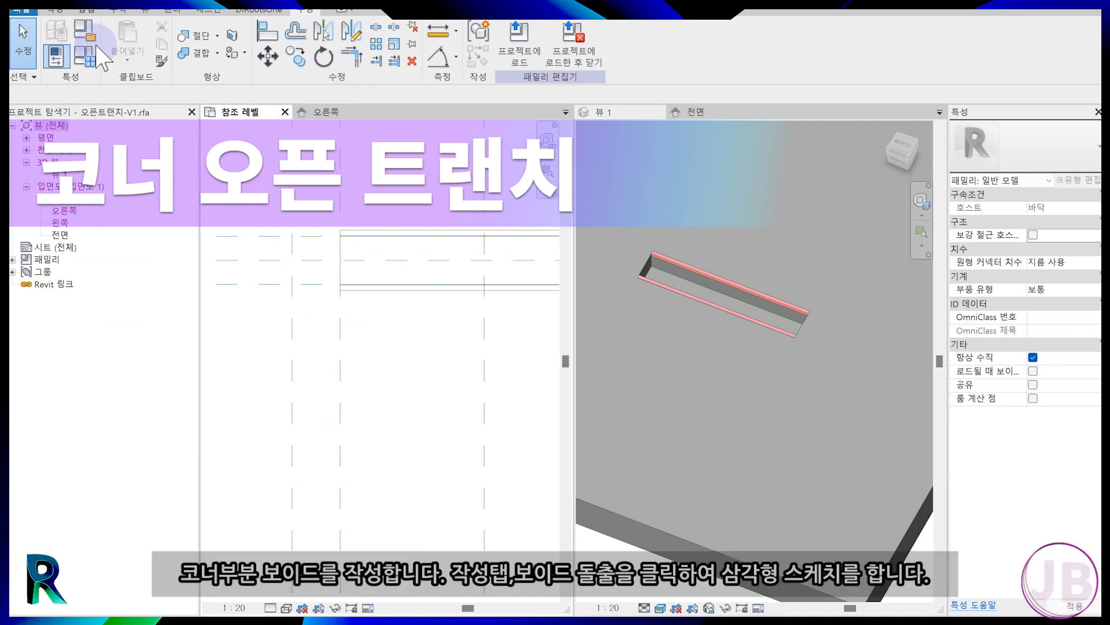
pyautogui.click(54, 10)
pyautogui.click(260, 46)
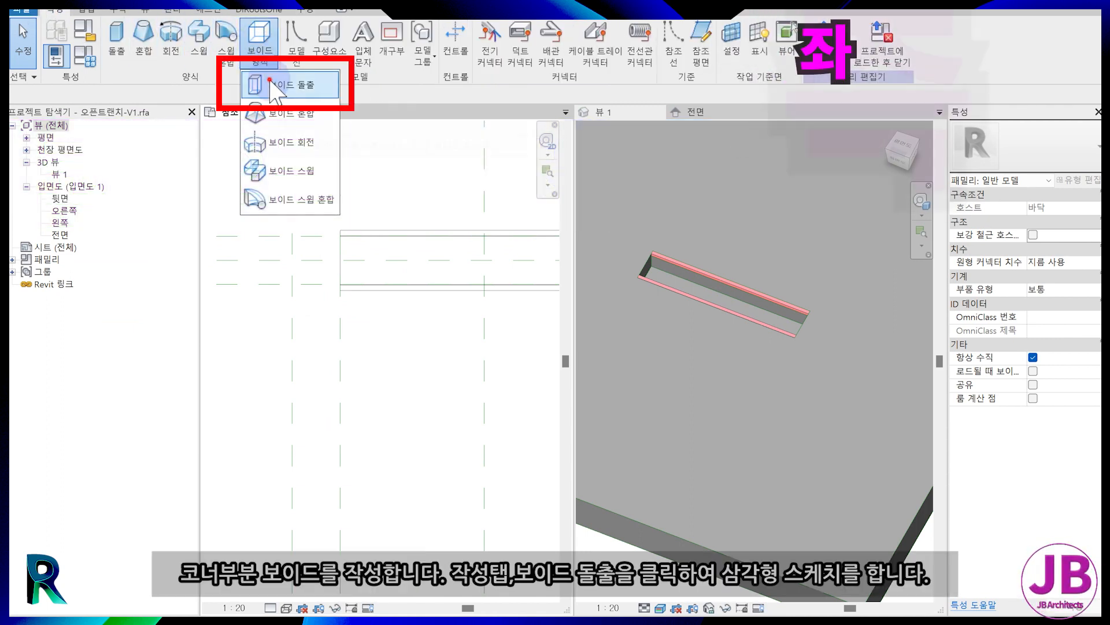
pyautogui.click(270, 83)
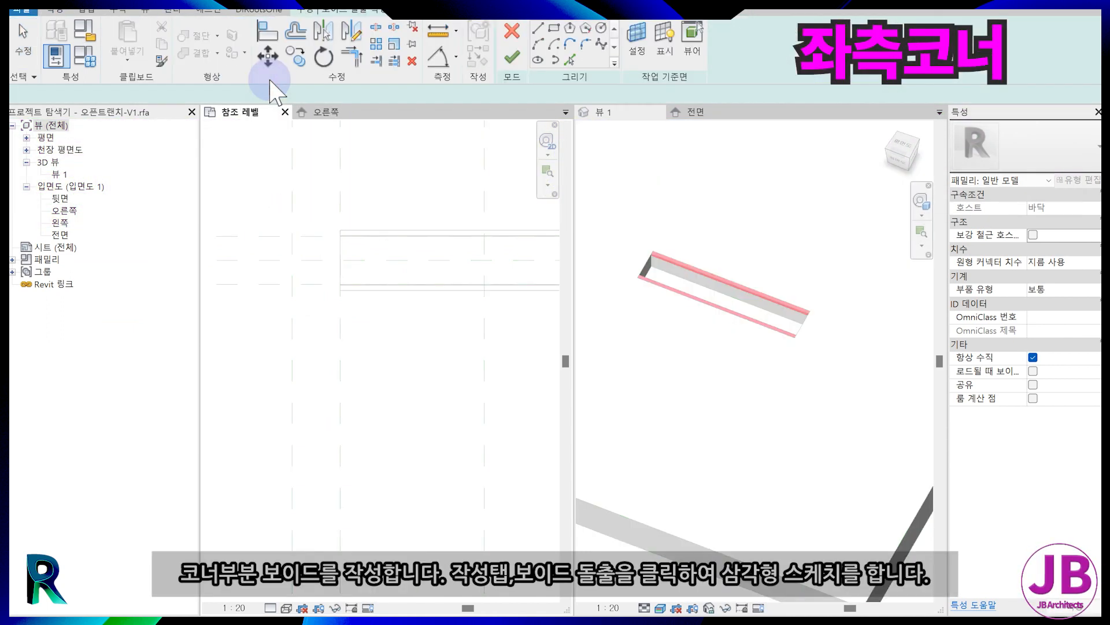
pyautogui.click(338, 231)
pyautogui.click(255, 312)
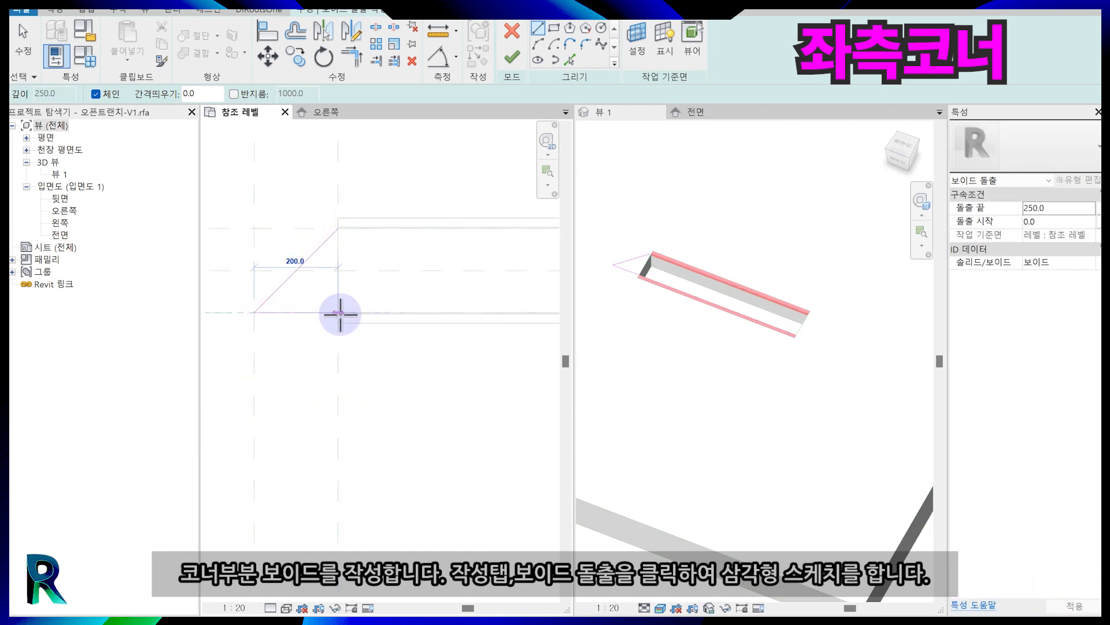
pyautogui.click(338, 312)
pyautogui.click(338, 229)
pyautogui.press('Escape')
pyautogui.press('Escape')
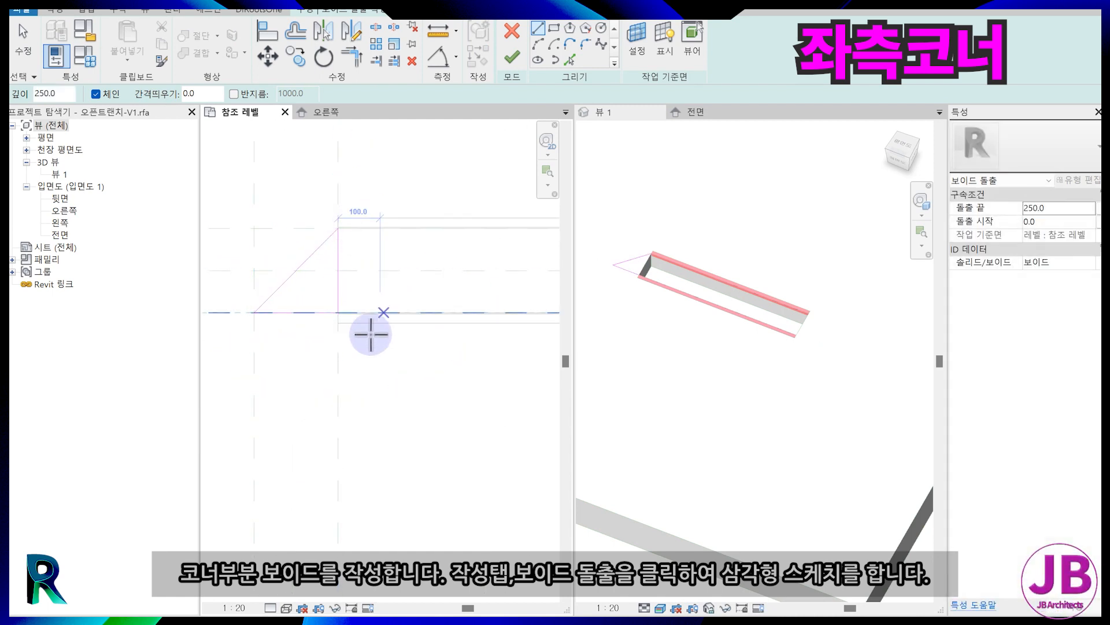
# - Align and lock the triangle's bottom line and top vertex to the trench's horizontal reference planes
pyautogui.click(216, 313)
pyautogui.click(295, 314)
pyautogui.click(364, 322)
pyautogui.click(309, 230)
pyautogui.click(343, 227)
pyautogui.click(397, 215)
# - Align and lock the triangle's vertical side and left vertex to the two vertical reference planes
pyautogui.click(340, 180)
pyautogui.scroll(2, 339, 201)
pyautogui.click(343, 253)
pyautogui.click(326, 346)
pyautogui.scroll(-1, 371, 340)
pyautogui.moveTo(372, 340)
pyautogui.mouseDown(button='middle')
pyautogui.moveTo(389, 356)
pyautogui.moveTo(401, 351)
pyautogui.mouseUp(button='middle')
pyautogui.scroll(1, 399, 351)
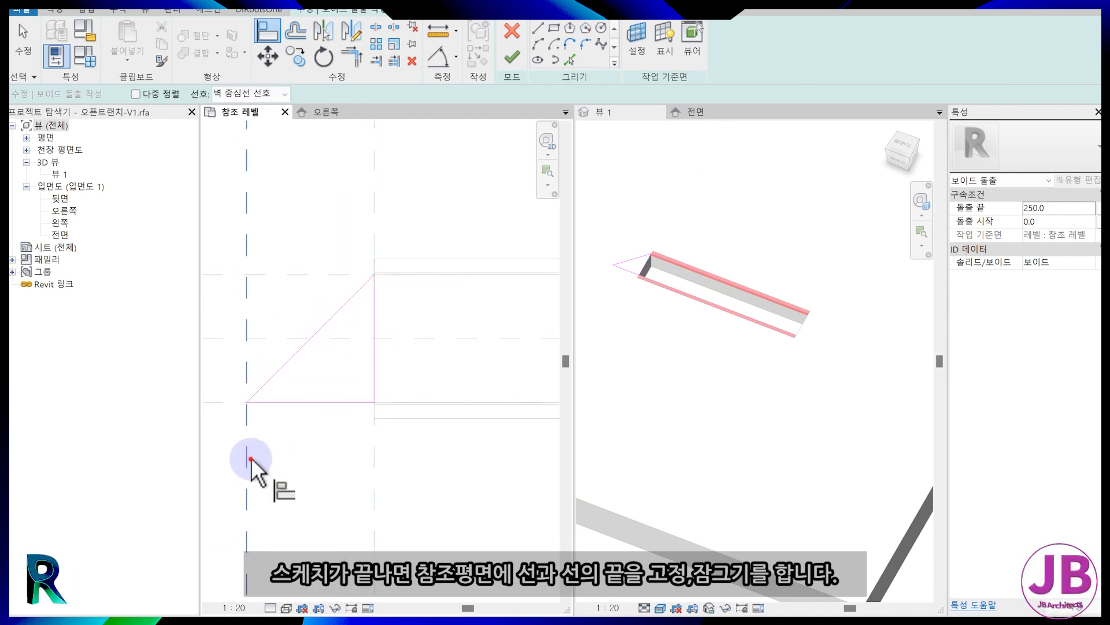
pyautogui.click(234, 352)
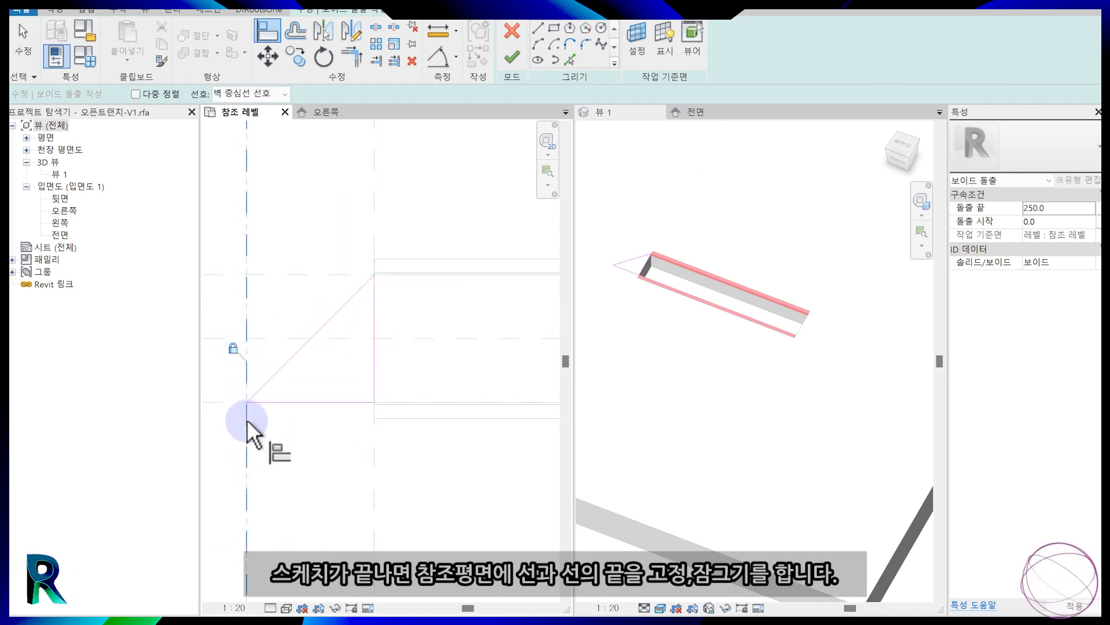
pyautogui.press('Escape')
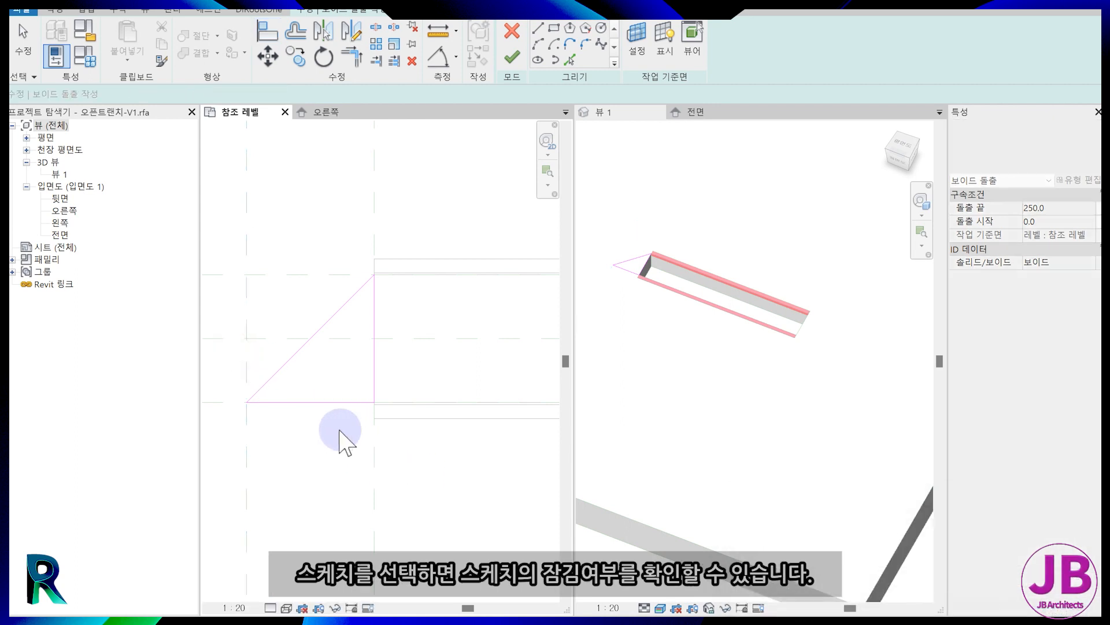
# - Check the triangle's locks, finish the void extrusion, and extend its start about 67 mm below the reference level in the front elevation
pyautogui.click(294, 402)
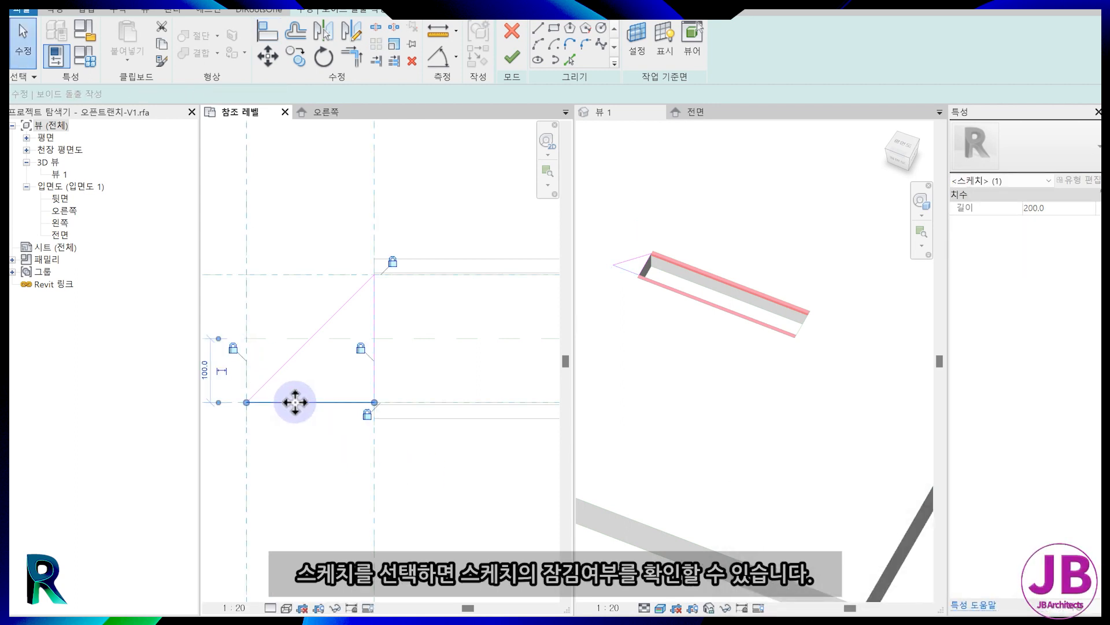
pyautogui.click(511, 57)
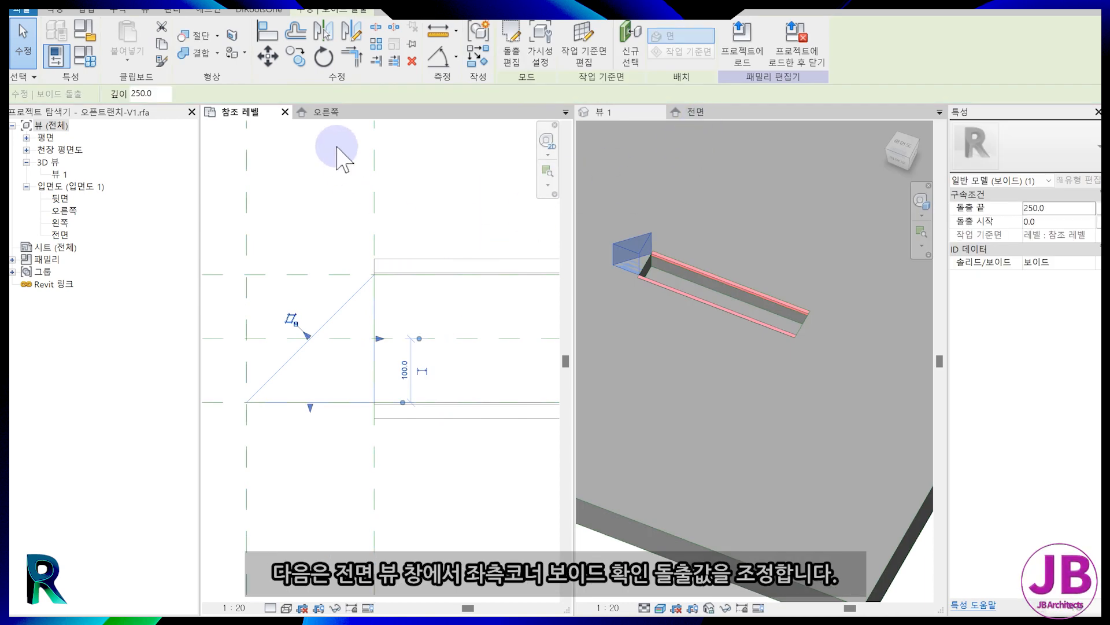
pyautogui.click(703, 111)
pyautogui.click(719, 446)
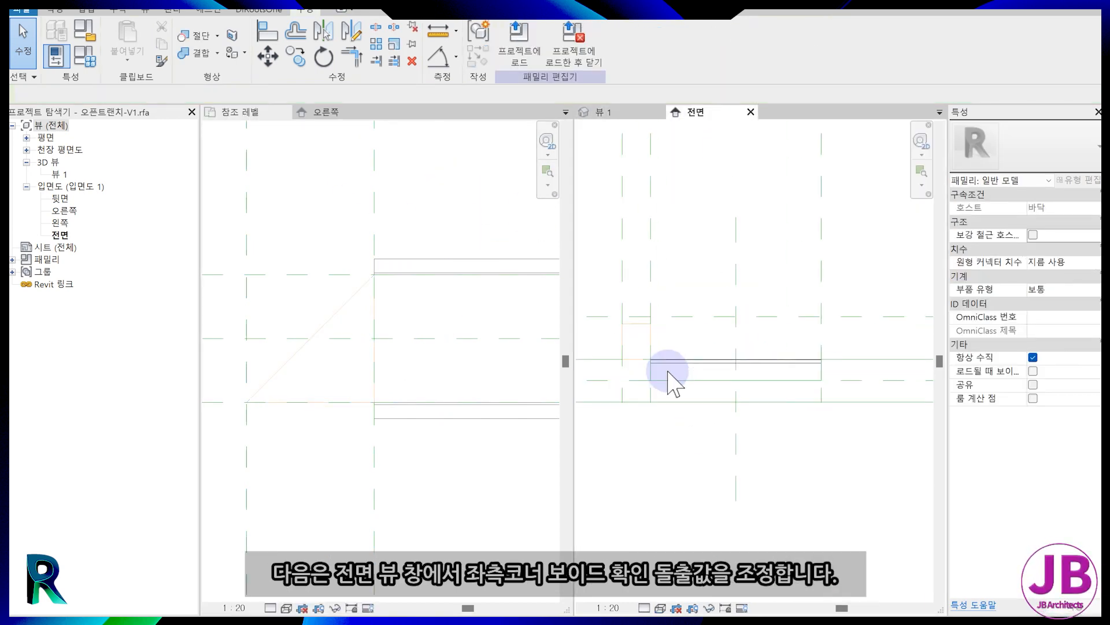
pyautogui.moveTo(626, 365); pyautogui.dragTo(659, 362, button='middle')
pyautogui.scroll(3, 660, 362)
pyautogui.click(681, 281)
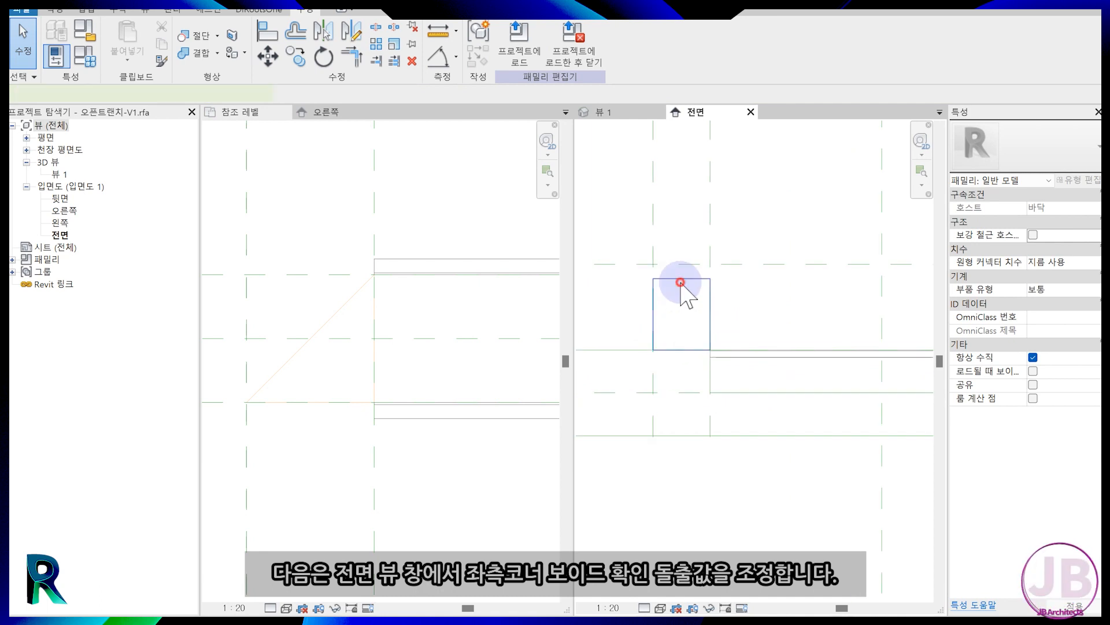
# - Cut the floor with the triangular corner void in the 3D view
pyautogui.click(613, 113)
pyautogui.click(706, 498)
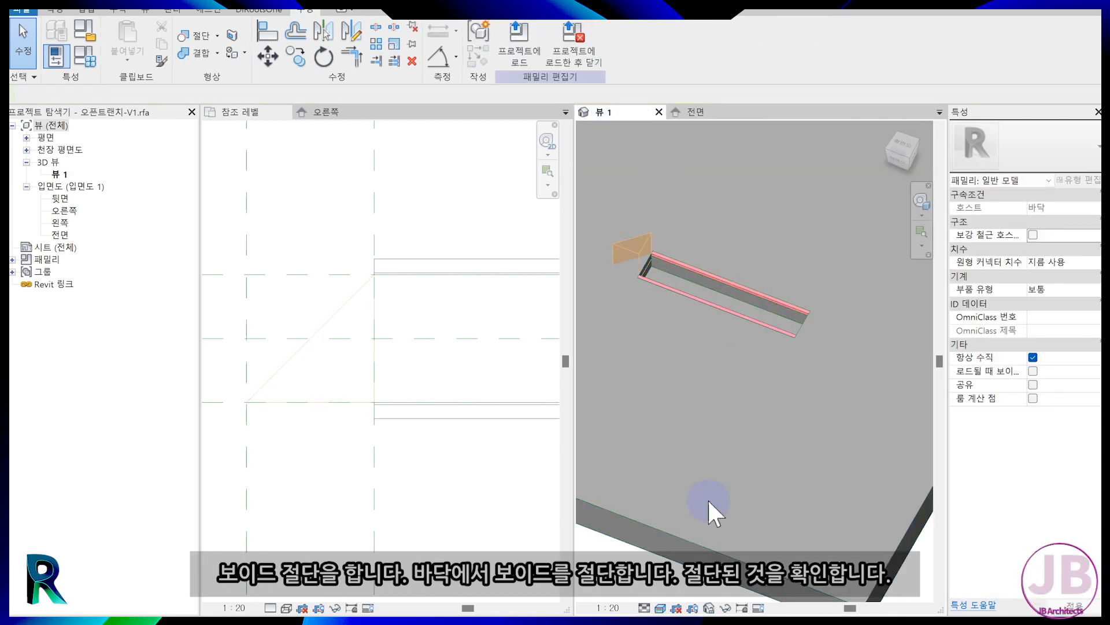
pyautogui.click(203, 36)
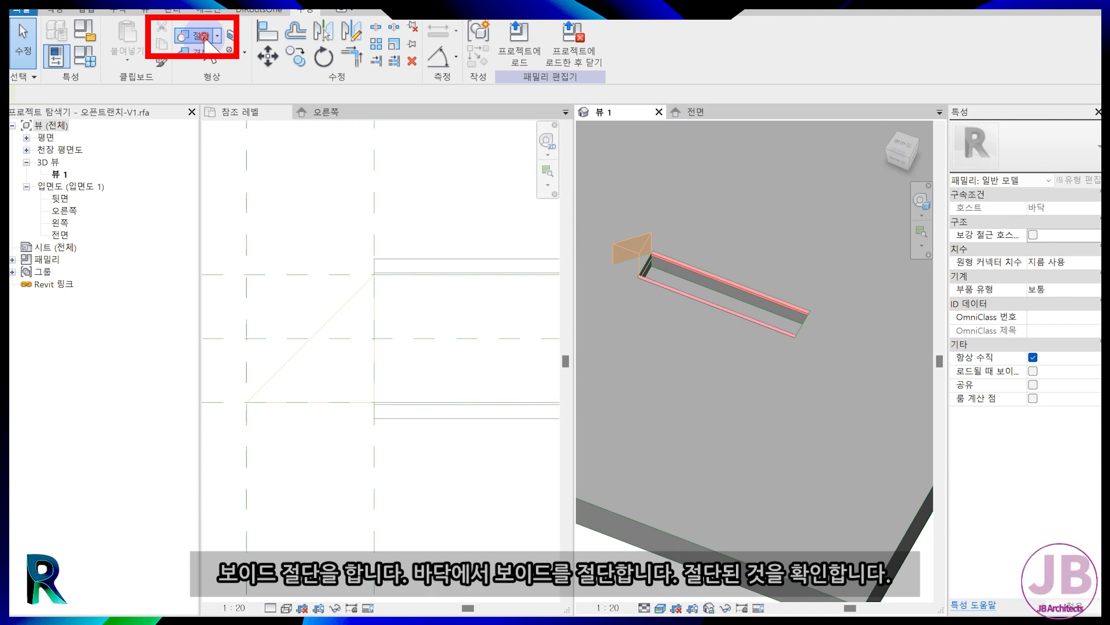
pyautogui.click(682, 541)
pyautogui.click(632, 248)
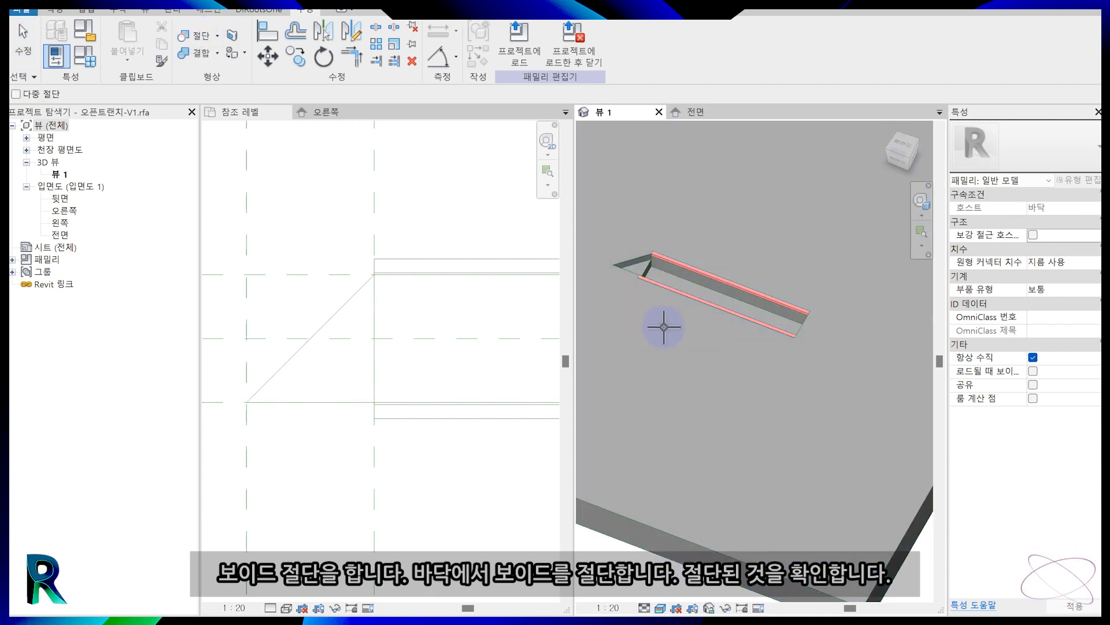
# - In the front elevation, extend the corner void's extrusion end to the upper reference plane at 300 and lock it
pyautogui.click(713, 113)
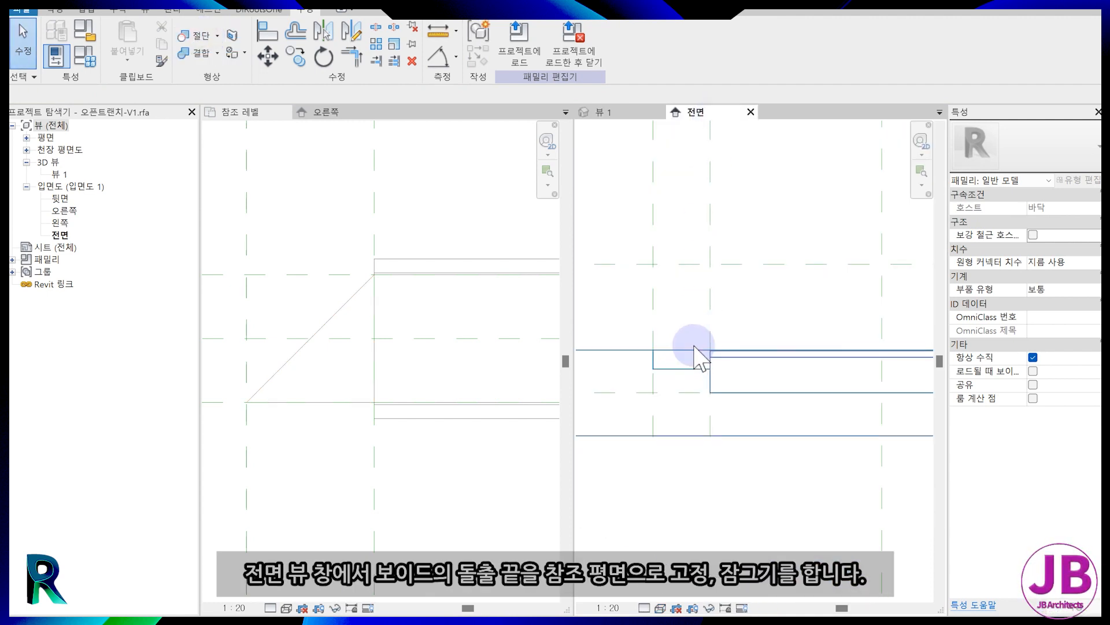
pyautogui.click(688, 372)
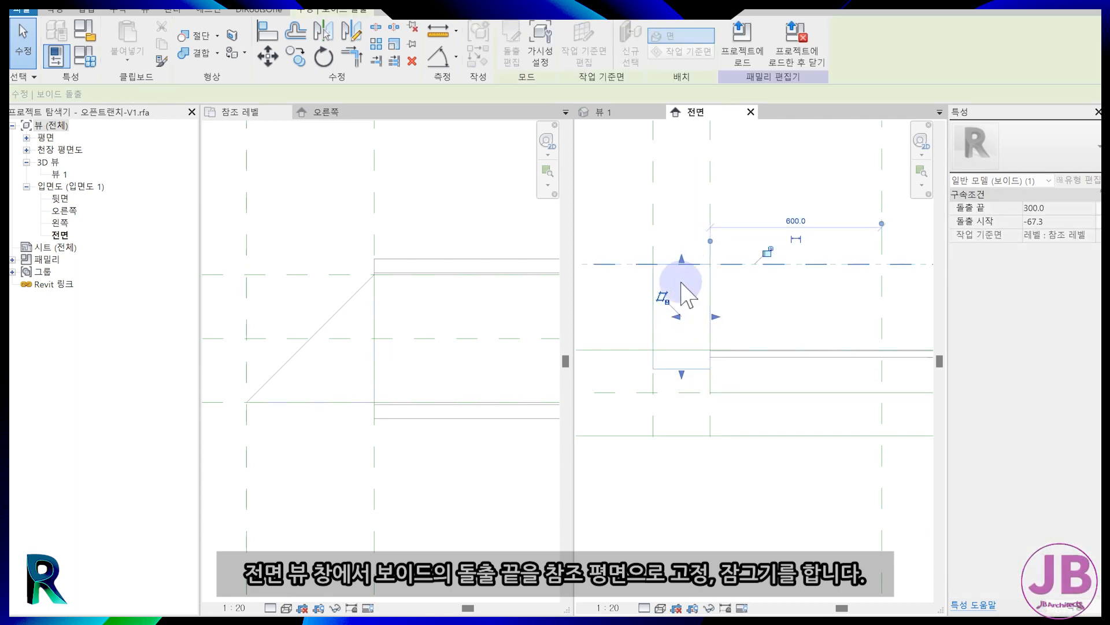
pyautogui.click(790, 335)
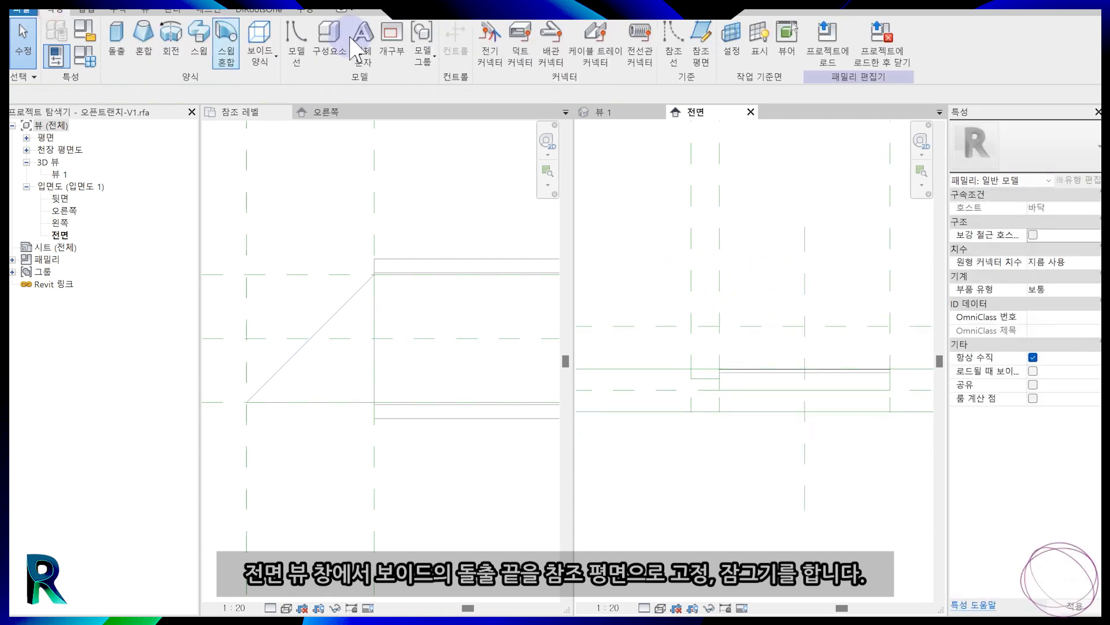
# - Draw a horizontal reference plane across the corner void, about 102 mm below the reference level, in the front elevation
pyautogui.click(702, 55)
pyautogui.scroll(5, 725, 389)
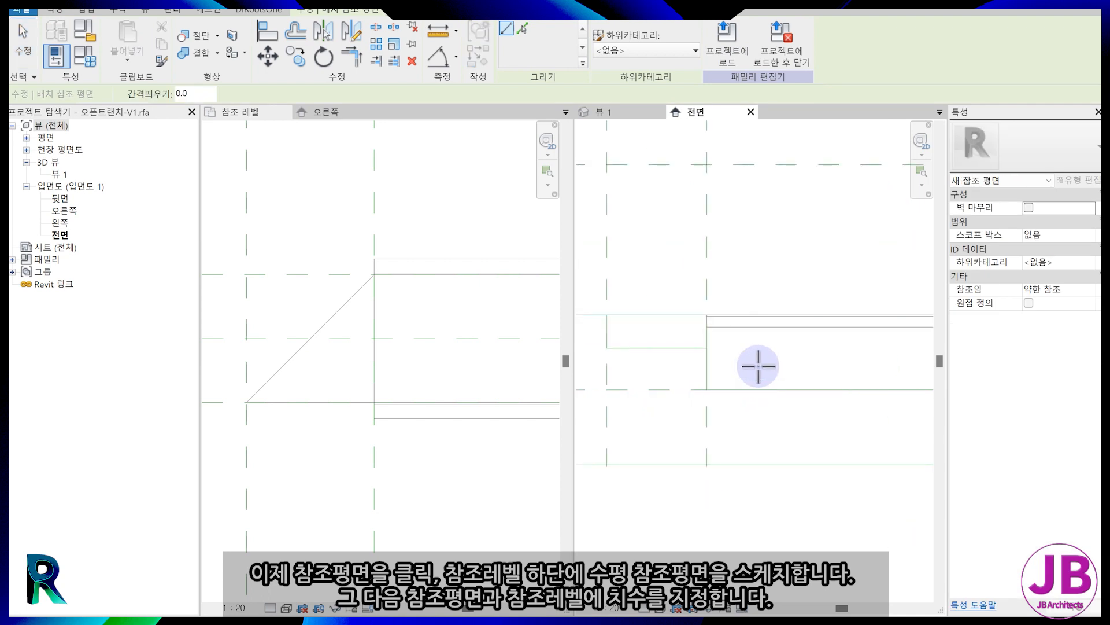
pyautogui.moveTo(627, 362); pyautogui.dragTo(729, 363, button='middle')
pyautogui.click(663, 360)
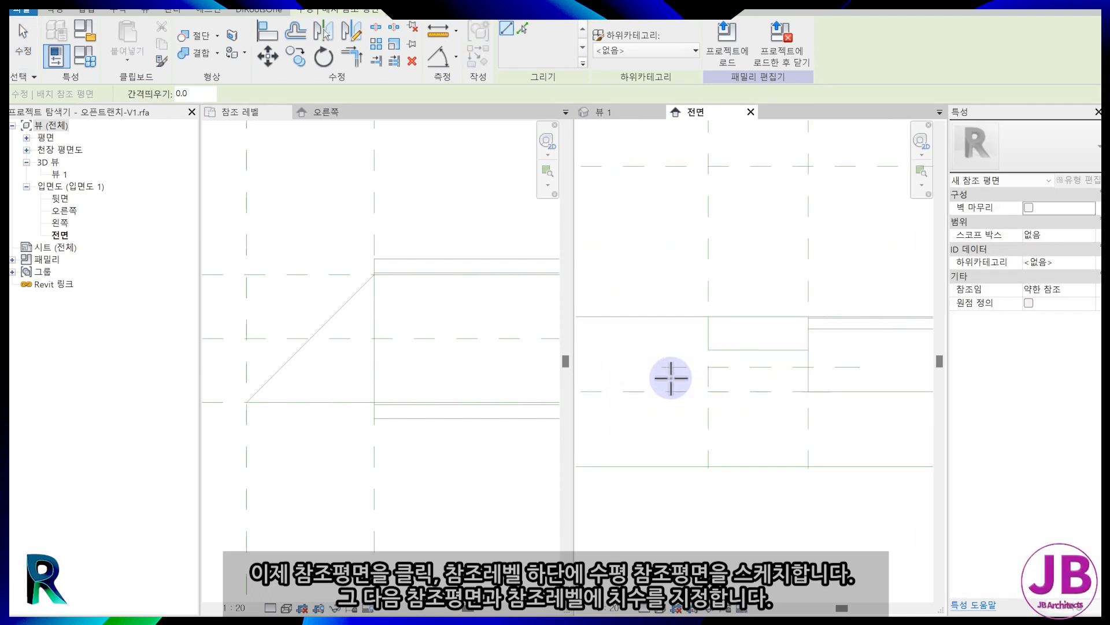
pyautogui.scroll(-3, 669, 399)
pyautogui.press('Escape')
pyautogui.press('Escape')
# - Add an aligned dimension between the reference level and the new horizontal reference plane
pyautogui.press('d')
pyautogui.press('i')
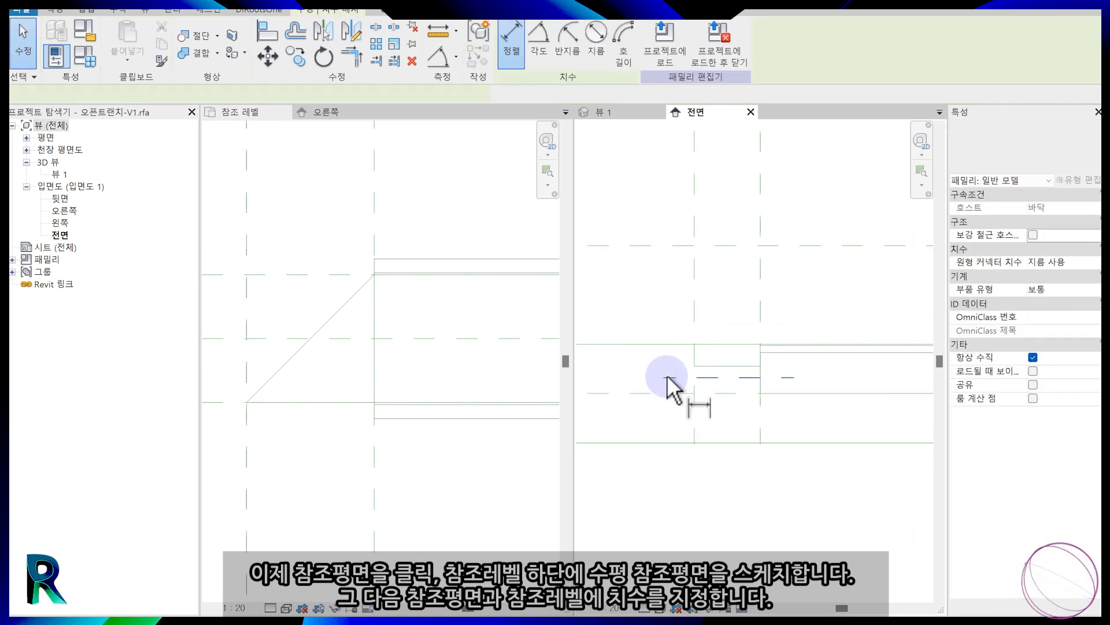
pyautogui.scroll(-2, 702, 424)
pyautogui.click(811, 377)
pyautogui.moveTo(781, 382); pyautogui.dragTo(997, 375, button='middle')
pyautogui.moveTo(669, 364); pyautogui.dragTo(802, 356, button='middle')
pyautogui.scroll(2, 711, 377)
pyautogui.click(711, 377)
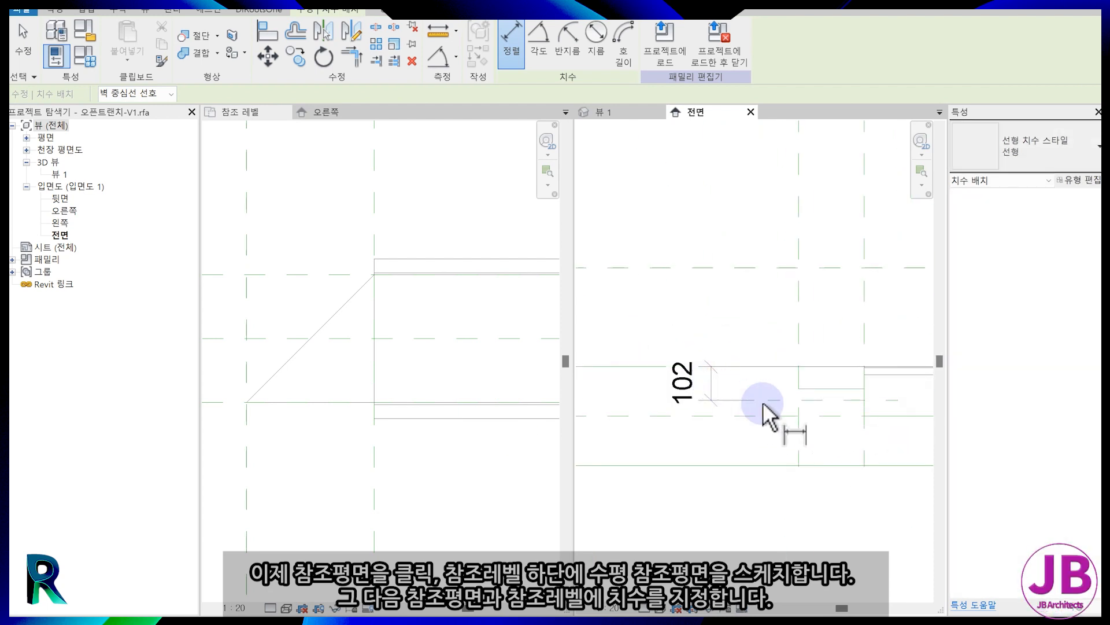
pyautogui.press('Escape')
pyautogui.press('Escape')
pyautogui.press('Escape')
pyautogui.press('Escape')
# - Set the distance from the reference level to the new reference plane to 100 mm
pyautogui.click(829, 401)
pyautogui.click(701, 381)
pyautogui.write('100')
pyautogui.press('Return')
pyautogui.press('Escape')
# - Extend the corner void's extrusion start to the new lower reference plane and lock it there
pyautogui.scroll(3, 705, 393)
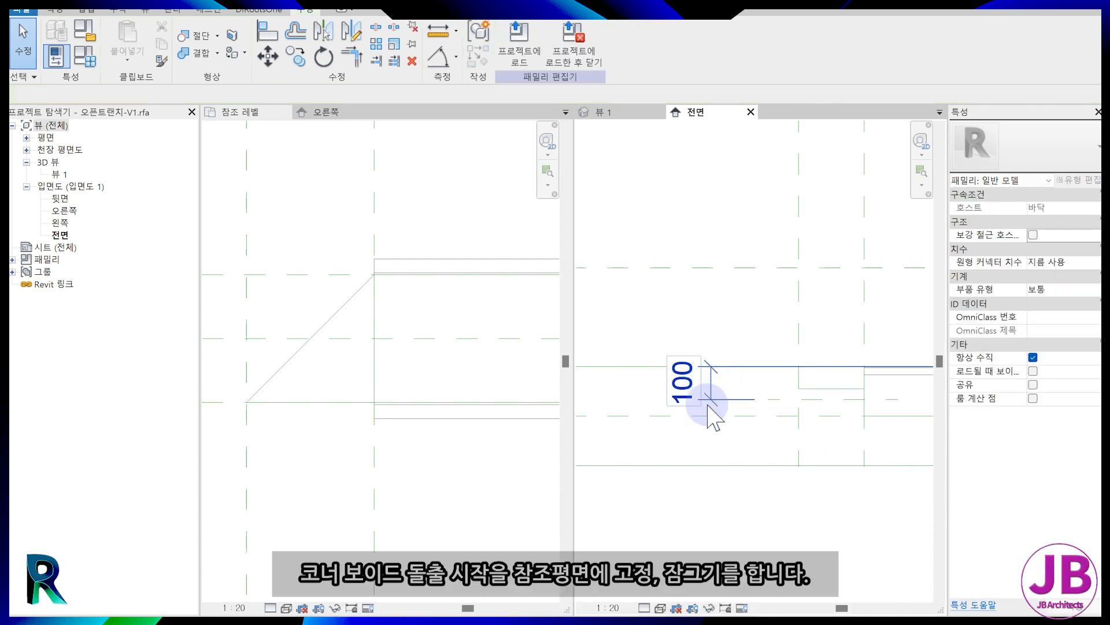
pyautogui.click(834, 371)
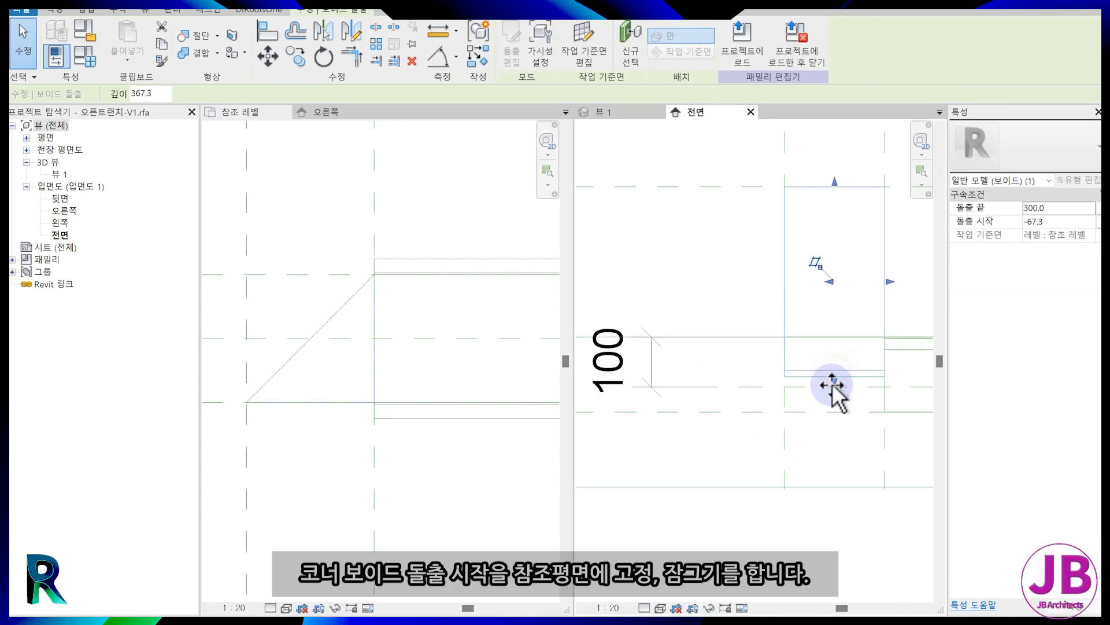
pyautogui.press('Escape')
pyautogui.scroll(-2, 727, 476)
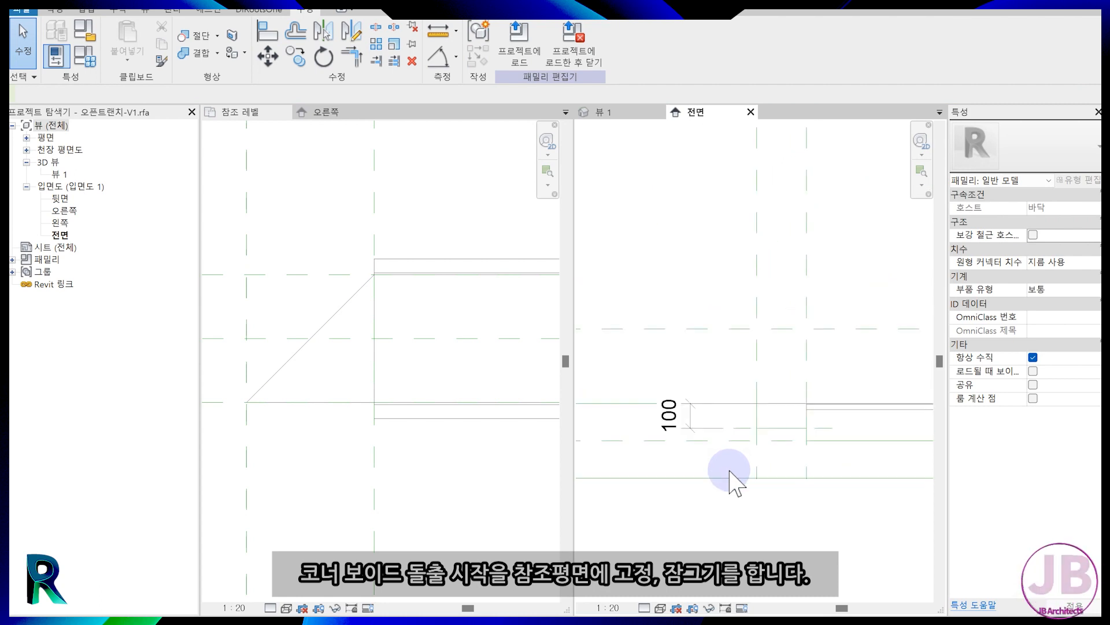
# - Label the 100 mm depth dimension with a new type parameter named 코너 L 깊이, grouped under 구속조건
pyautogui.moveTo(729, 470); pyautogui.dragTo(703, 468, button='middle')
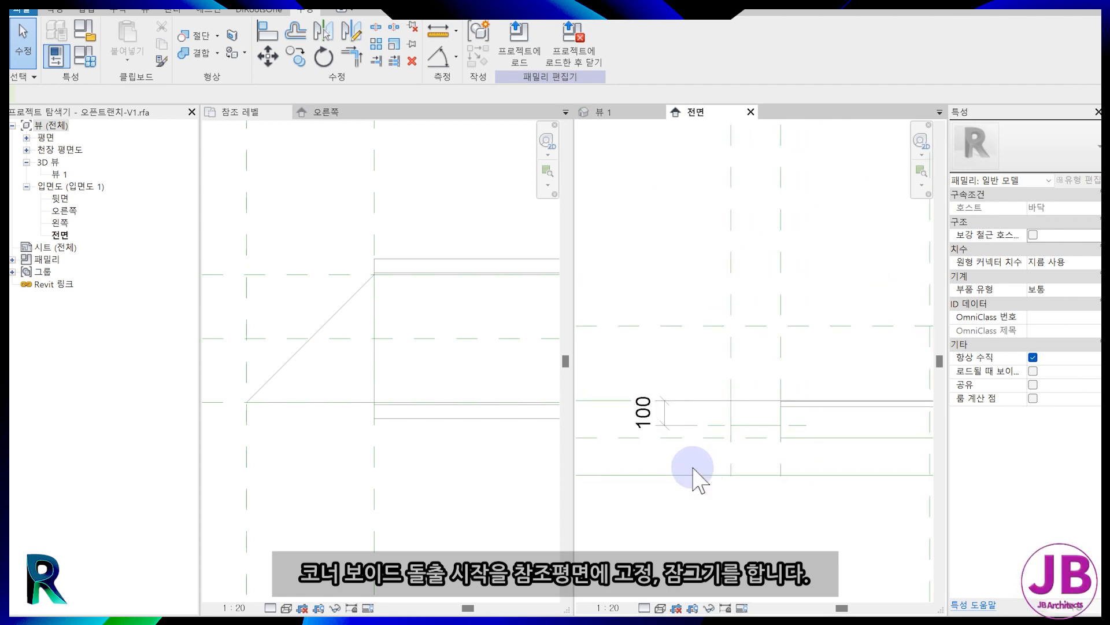
pyautogui.click(654, 427)
pyautogui.click(651, 41)
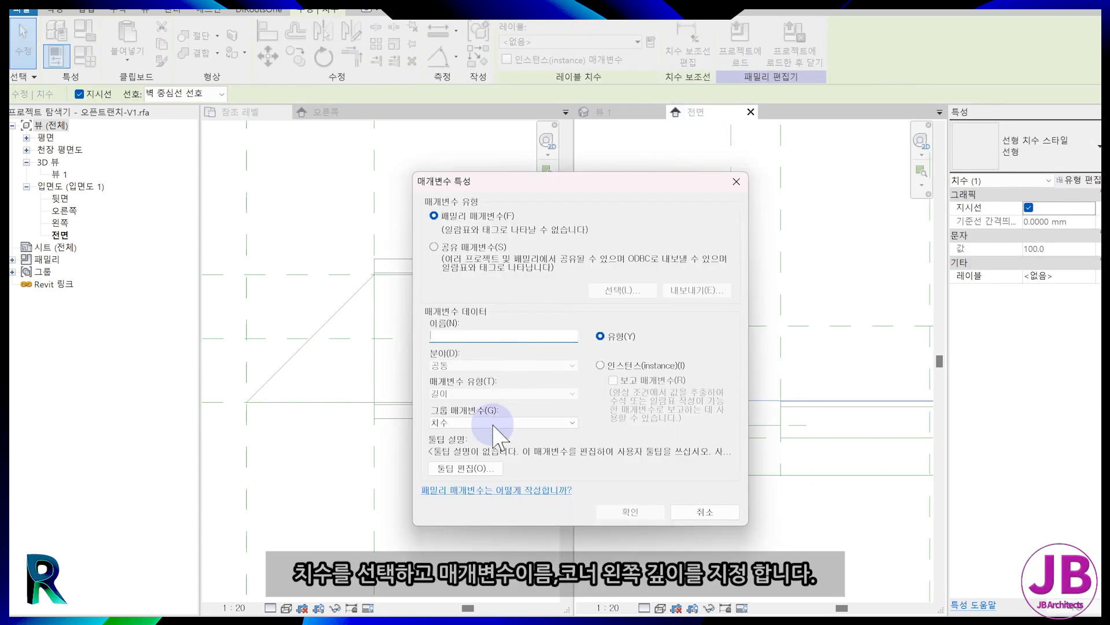
pyautogui.click(602, 366)
pyautogui.click(459, 335)
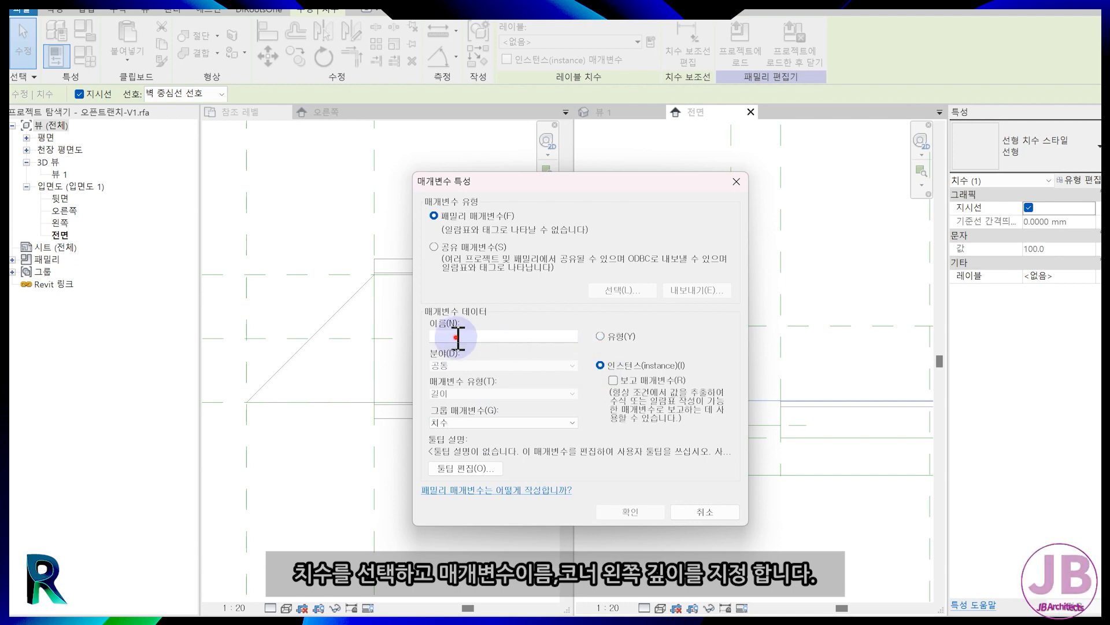
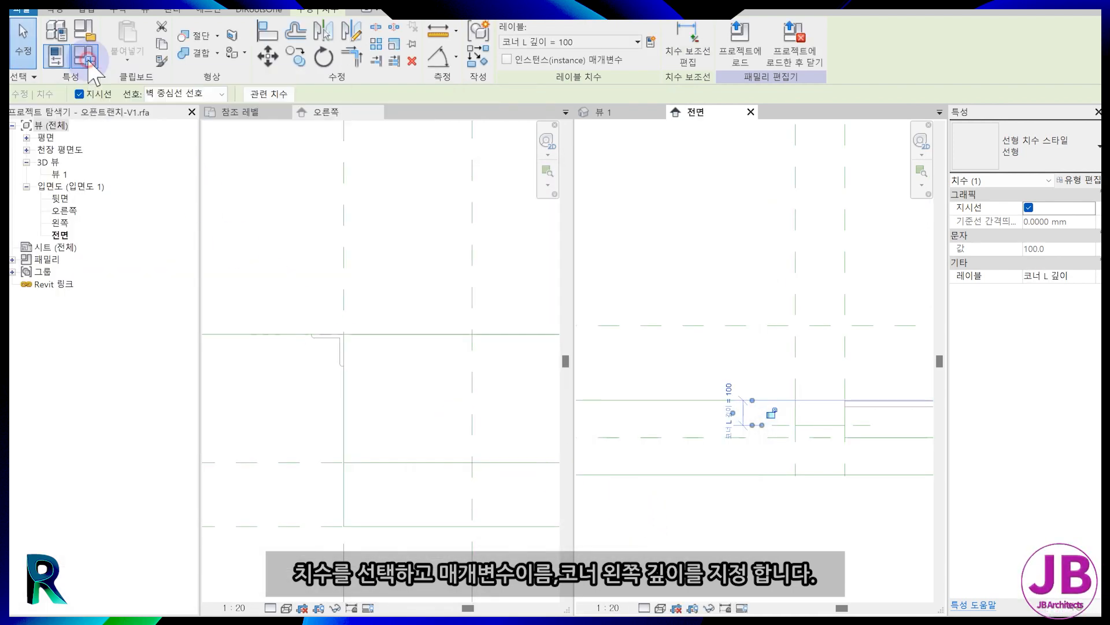
# - Add a new family parameter named 코너 L in the family types with 예/아니오 as its parameter type
pyautogui.click(85, 56)
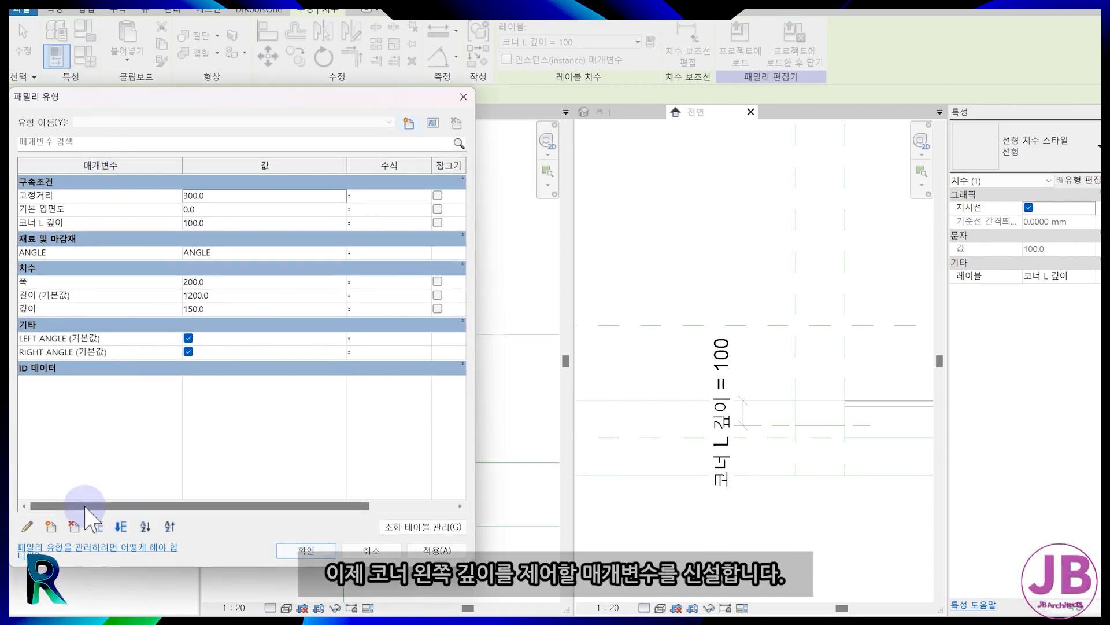
pyautogui.click(51, 526)
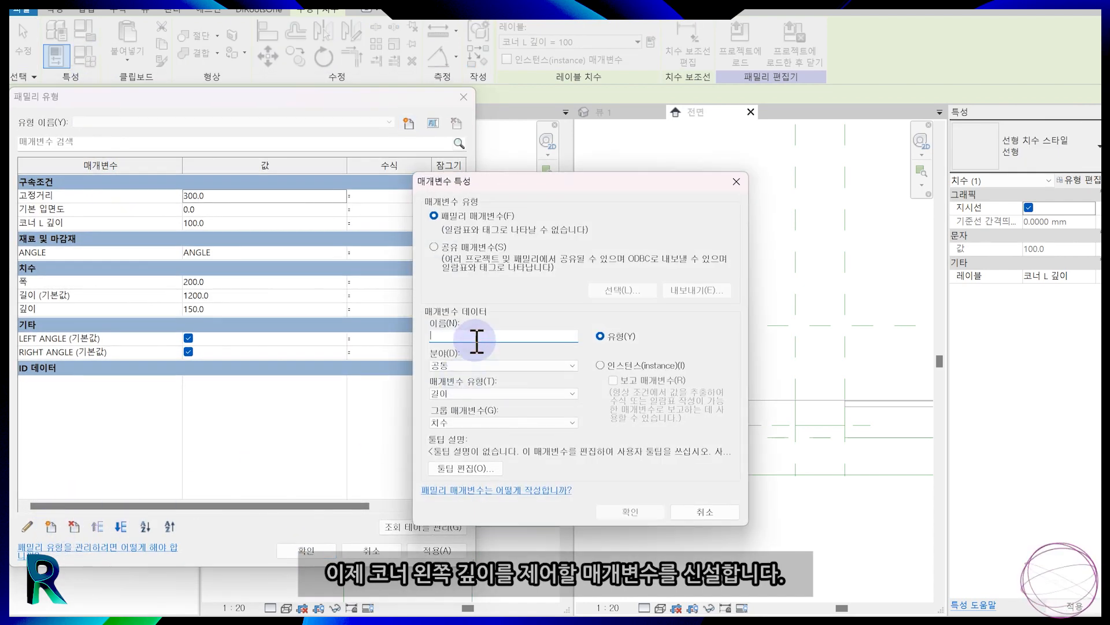
pyautogui.write('코너 L')
pyautogui.click(483, 394)
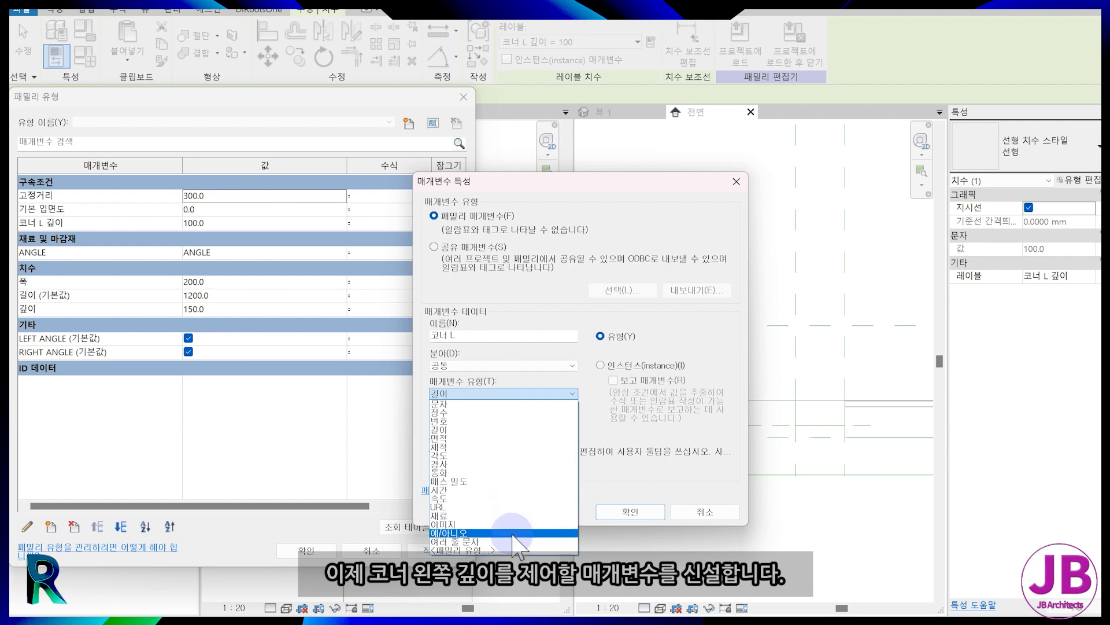
# - Define the new parameter 코너 L as a yes/no (예/아니오) instance parameter grouped under 구속조건
pyautogui.click(513, 533)
pyautogui.click(463, 423)
pyautogui.scroll(2, 477, 370)
pyautogui.scroll(3, 481, 370)
pyautogui.click(462, 191)
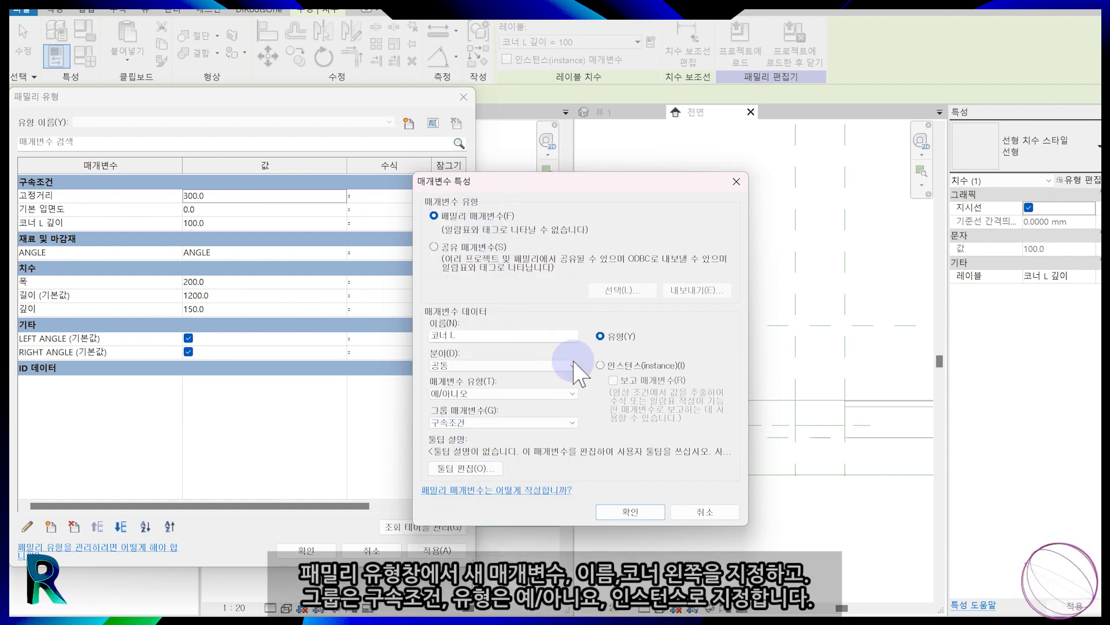
pyautogui.click(601, 365)
pyautogui.click(630, 511)
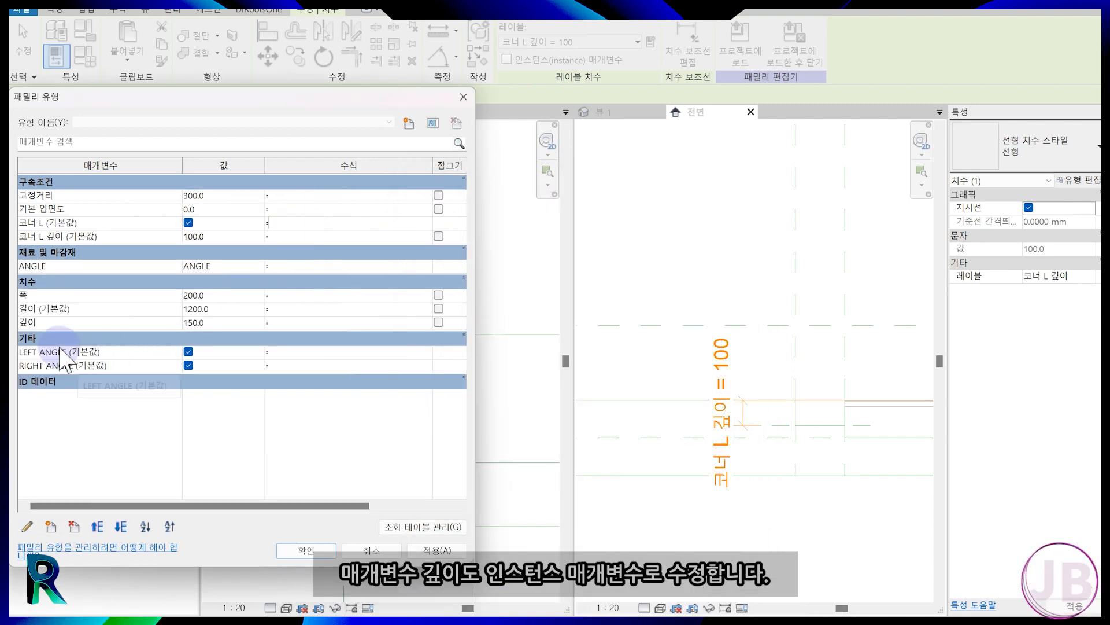
# - Change the 깊이 parameter under 치수 from a type parameter to an instance parameter
pyautogui.click(52, 322)
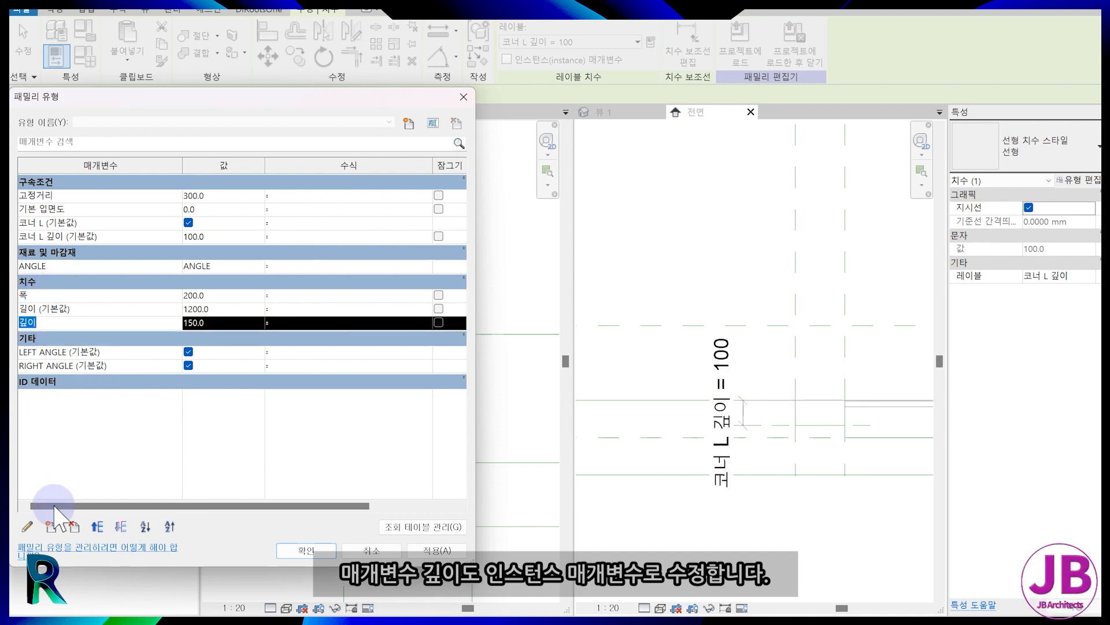
pyautogui.click(27, 526)
pyautogui.click(600, 365)
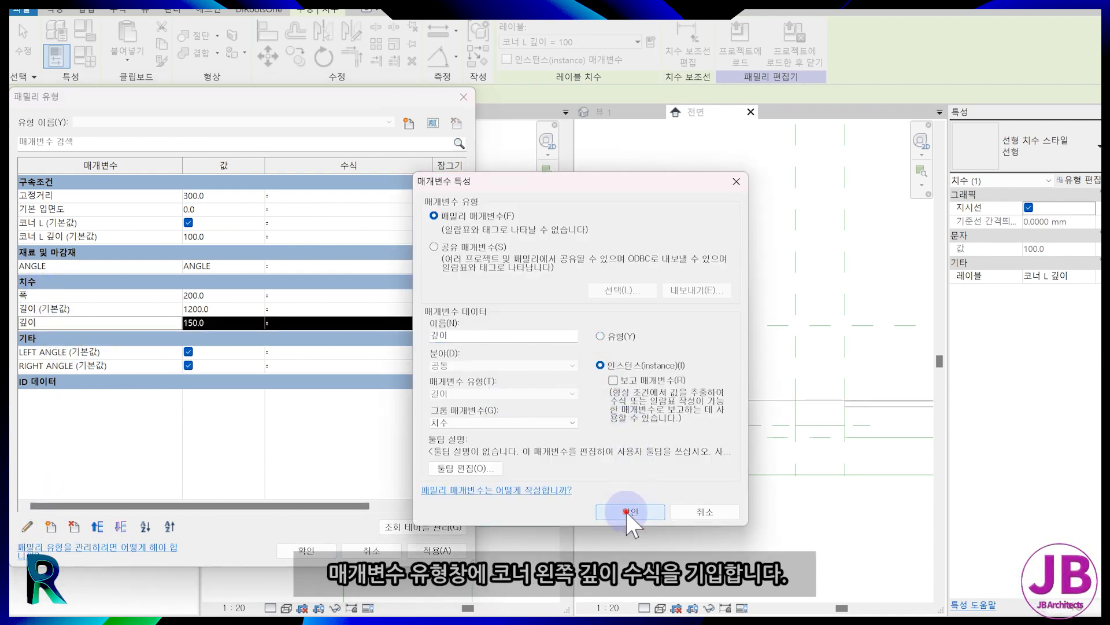
pyautogui.click(629, 510)
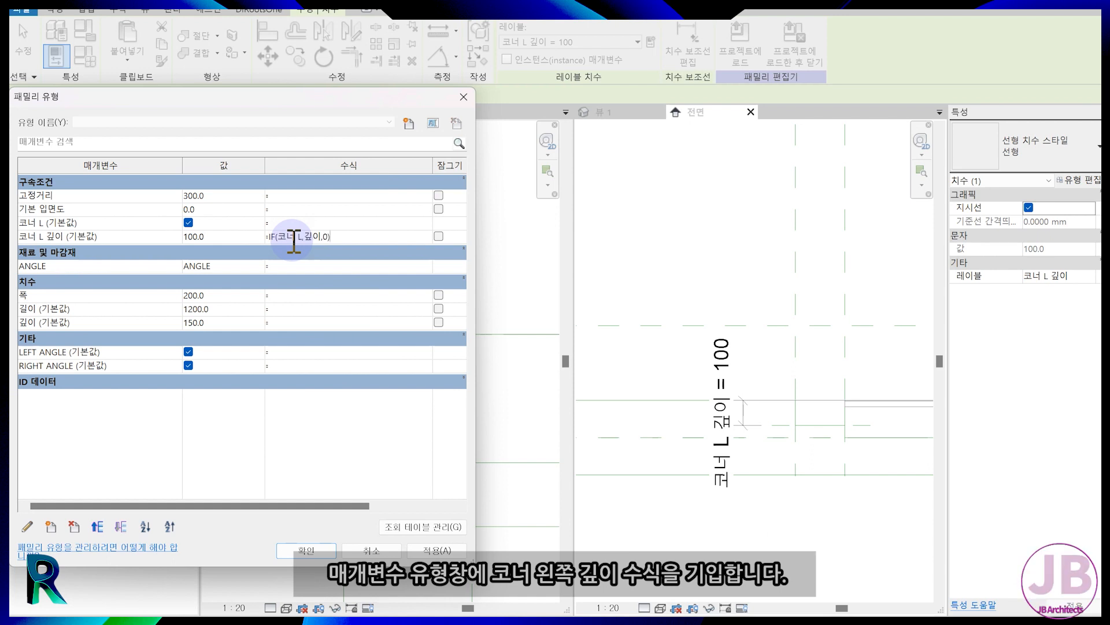
# - Give the 코너 L 깊이 parameter the formula IF(코너 L,깊이,0) and apply it to the family
pyautogui.press('Return')
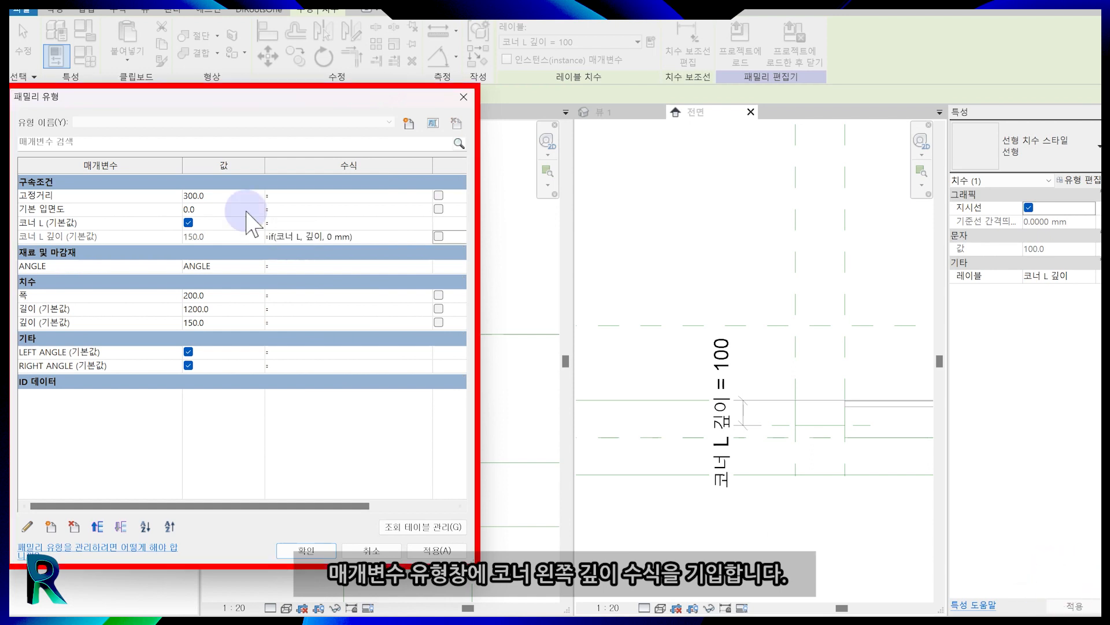
pyautogui.click(414, 550)
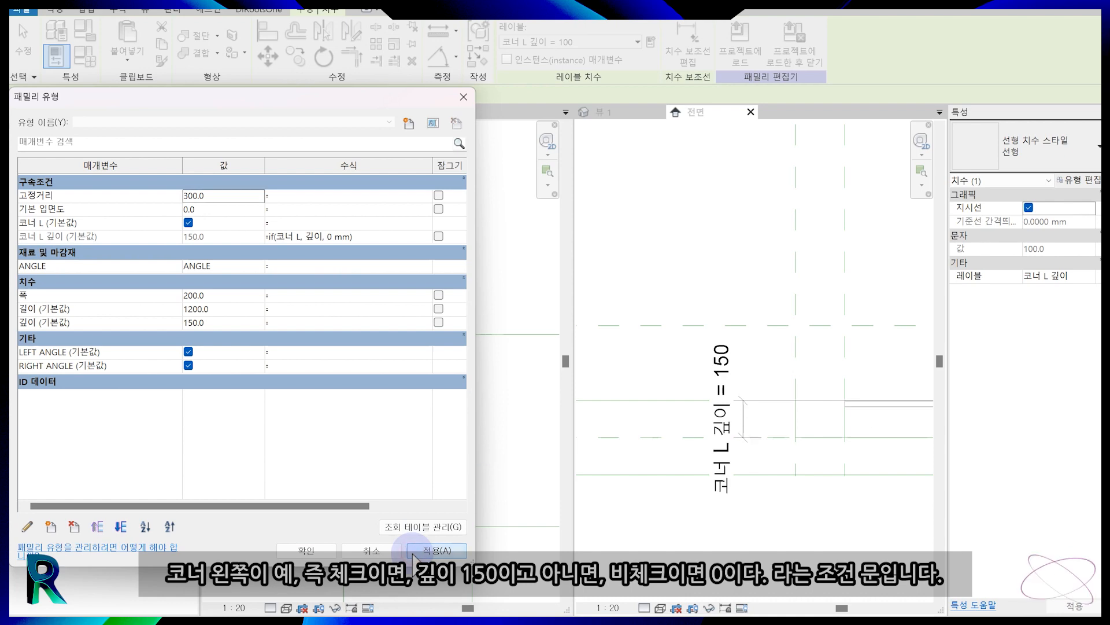
pyautogui.click(320, 552)
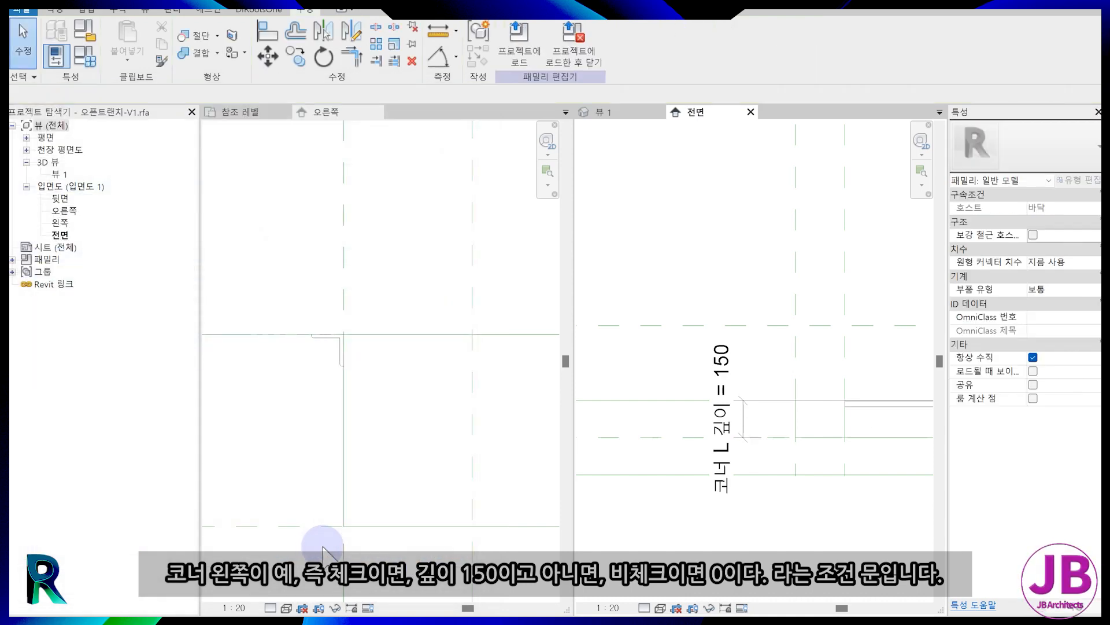
# - Test the corner void in the 3D view by switching 코너 L off and back on, applying each change
pyautogui.click(632, 123)
pyautogui.click(86, 59)
pyautogui.click(188, 222)
pyautogui.click(188, 223)
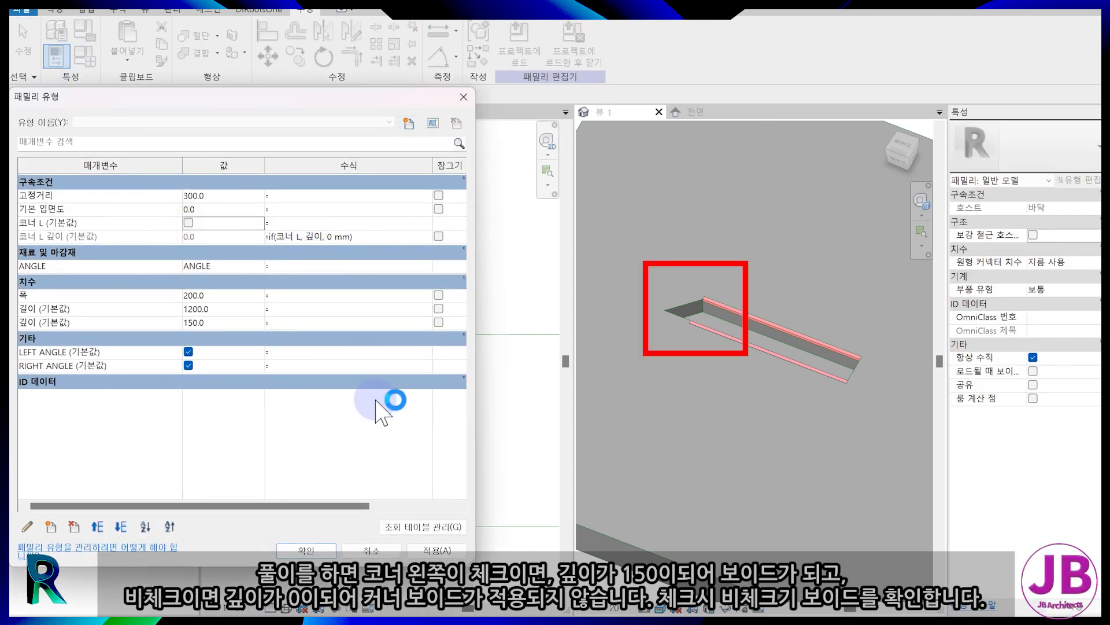
pyautogui.click(446, 550)
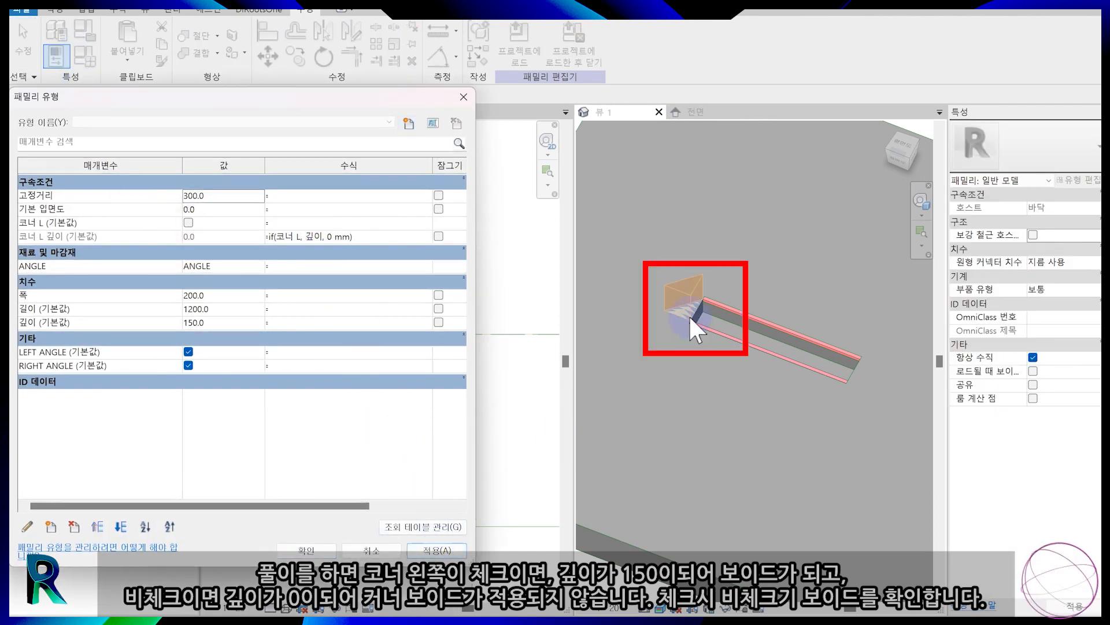
pyautogui.click(188, 223)
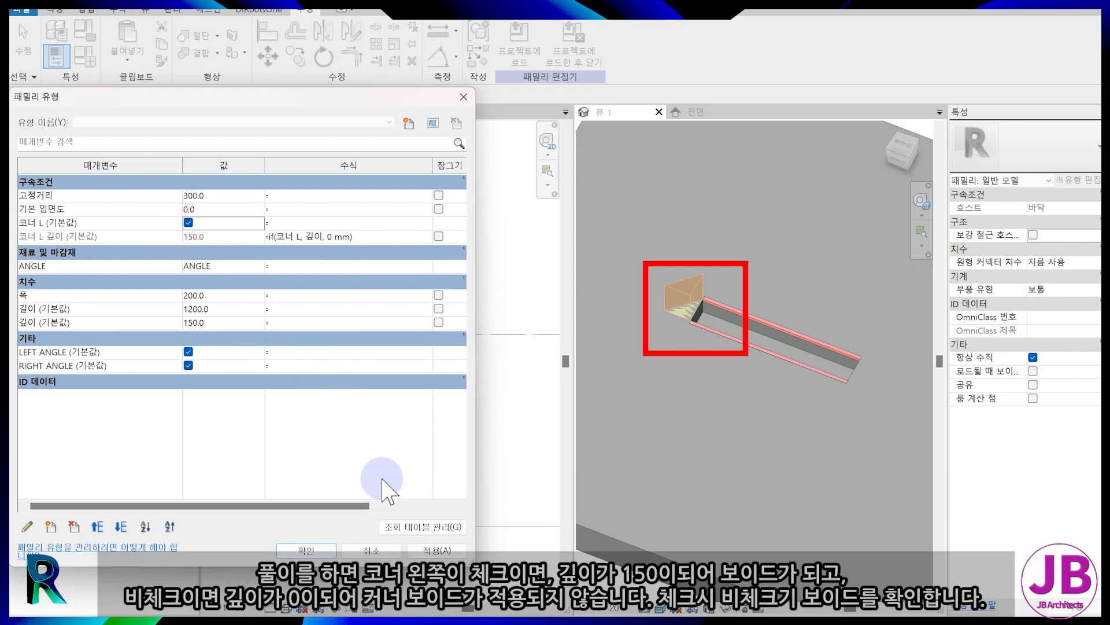
pyautogui.click(437, 550)
pyautogui.click(290, 551)
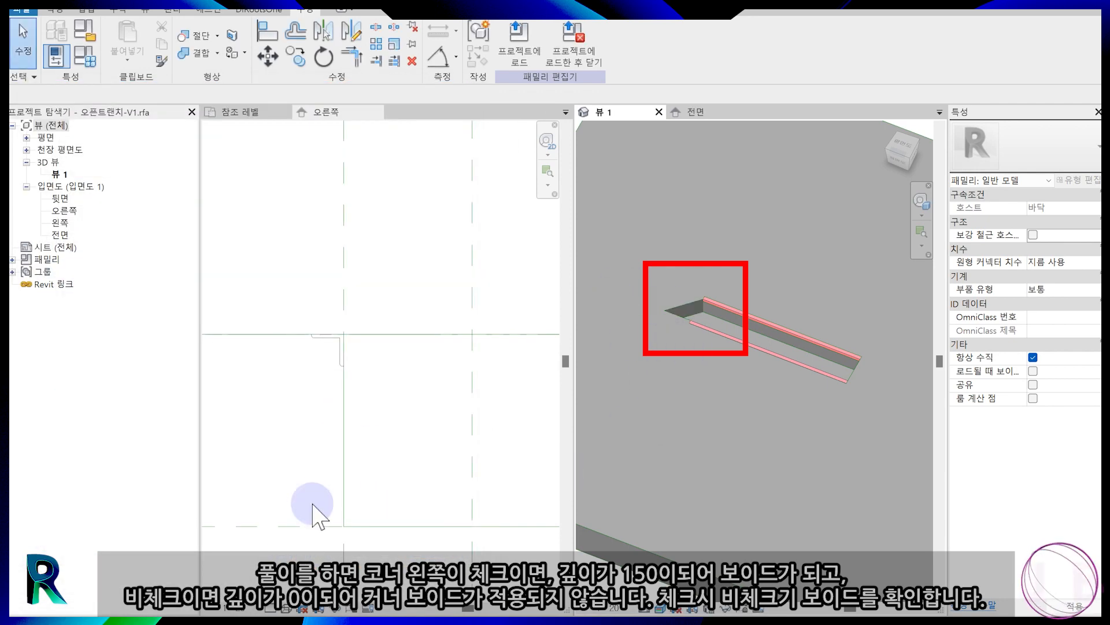
# - Copy the lower angle sweep to the corner in the 참조 레벨 plan and align its path ends to the corner reference planes
pyautogui.click(238, 113)
pyautogui.click(478, 448)
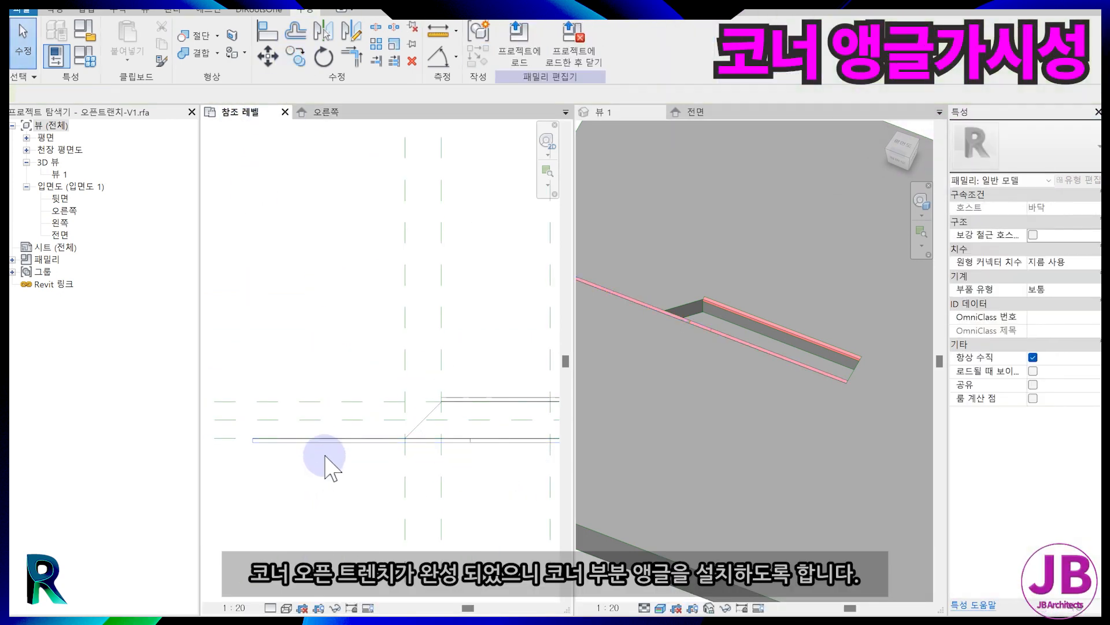
pyautogui.click(512, 41)
pyautogui.doubleClick(379, 437)
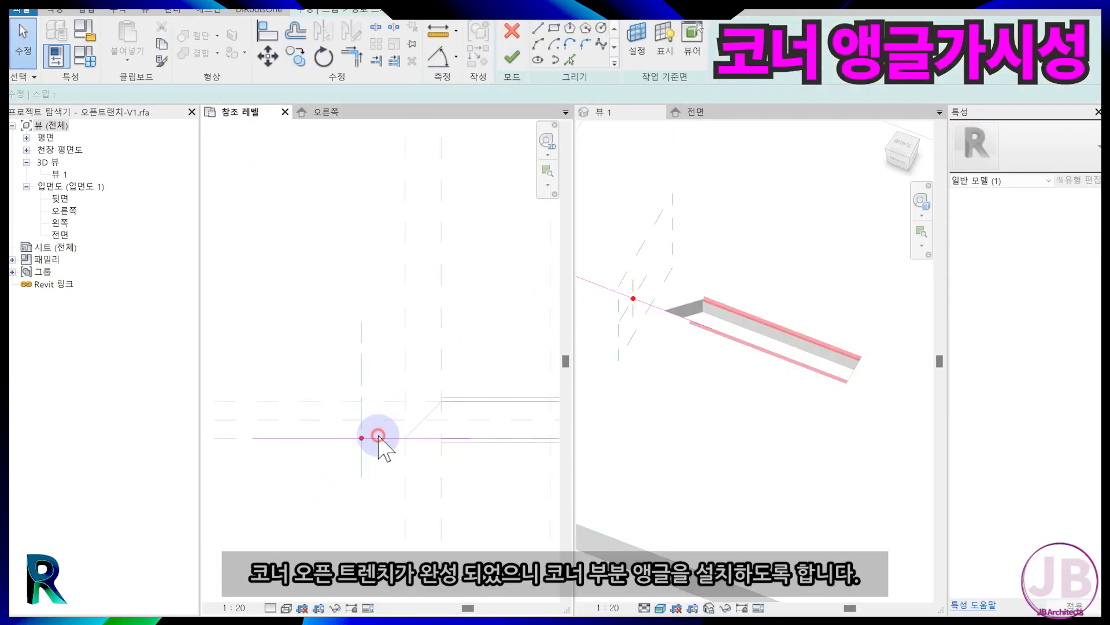
pyautogui.press('a')
pyautogui.press('l')
pyautogui.click(442, 481)
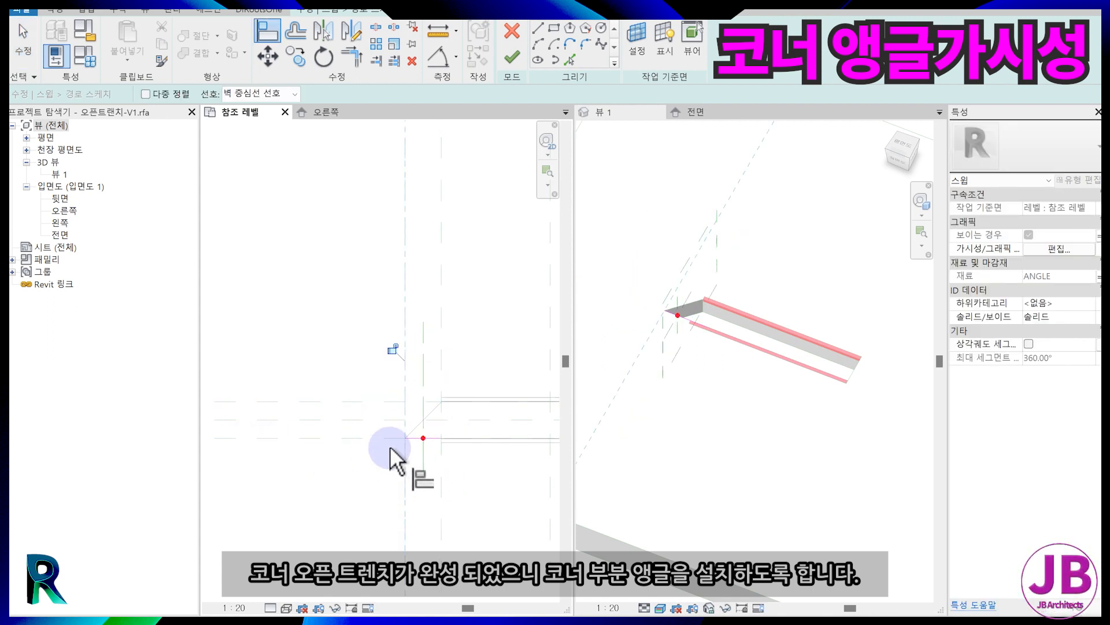
pyautogui.scroll(3, 409, 418)
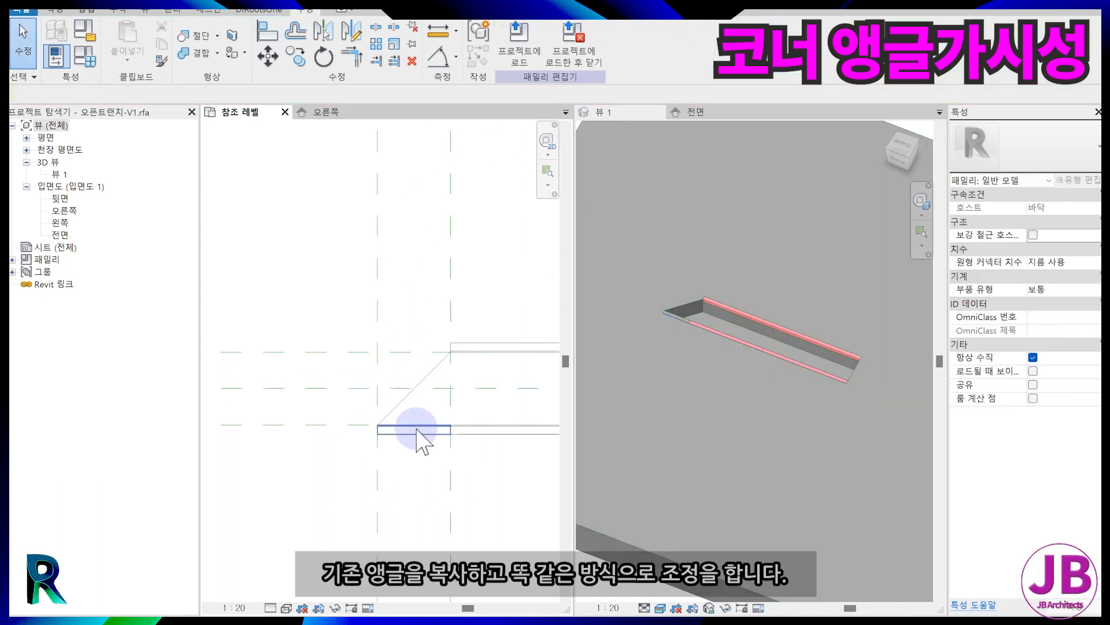
# - Change the copied corner angle sweep from solid to void (보이드)
pyautogui.click(415, 431)
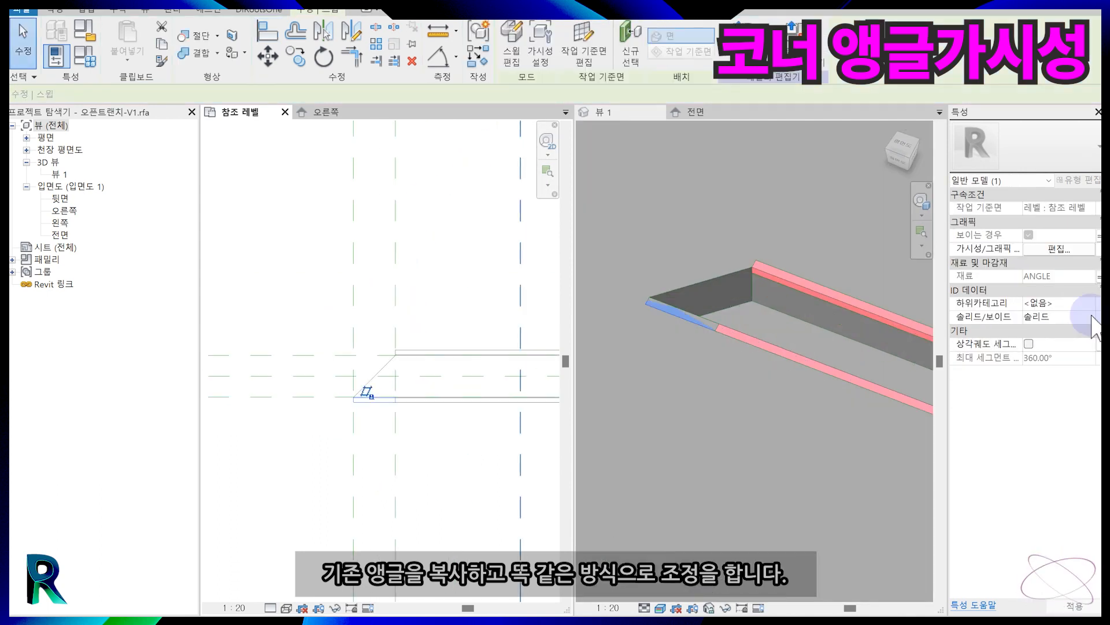
pyautogui.click(1058, 317)
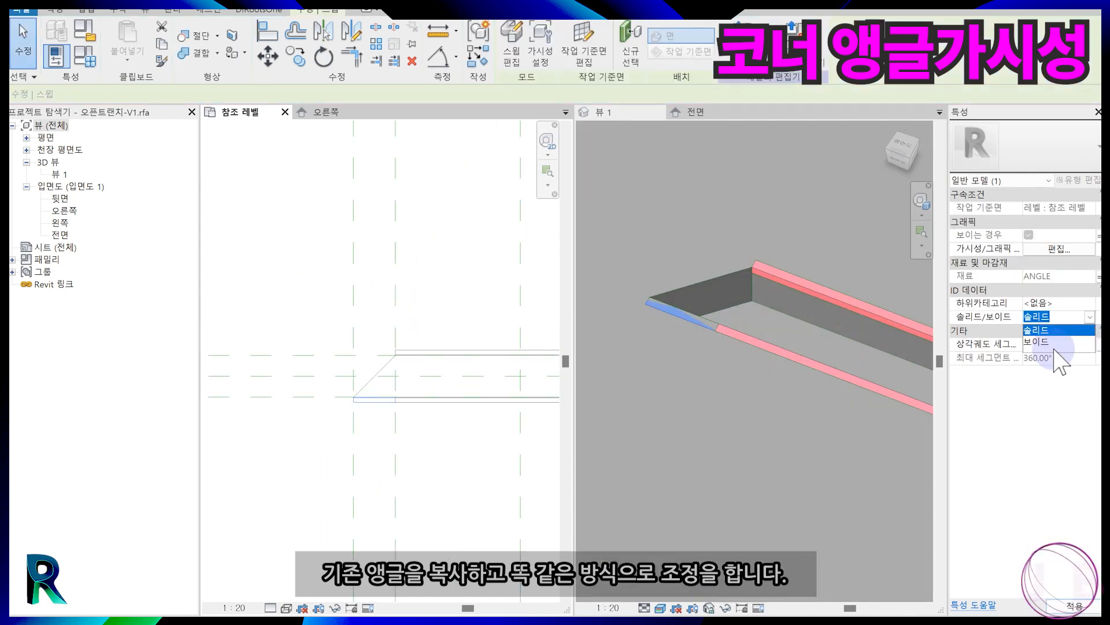
pyautogui.click(1046, 343)
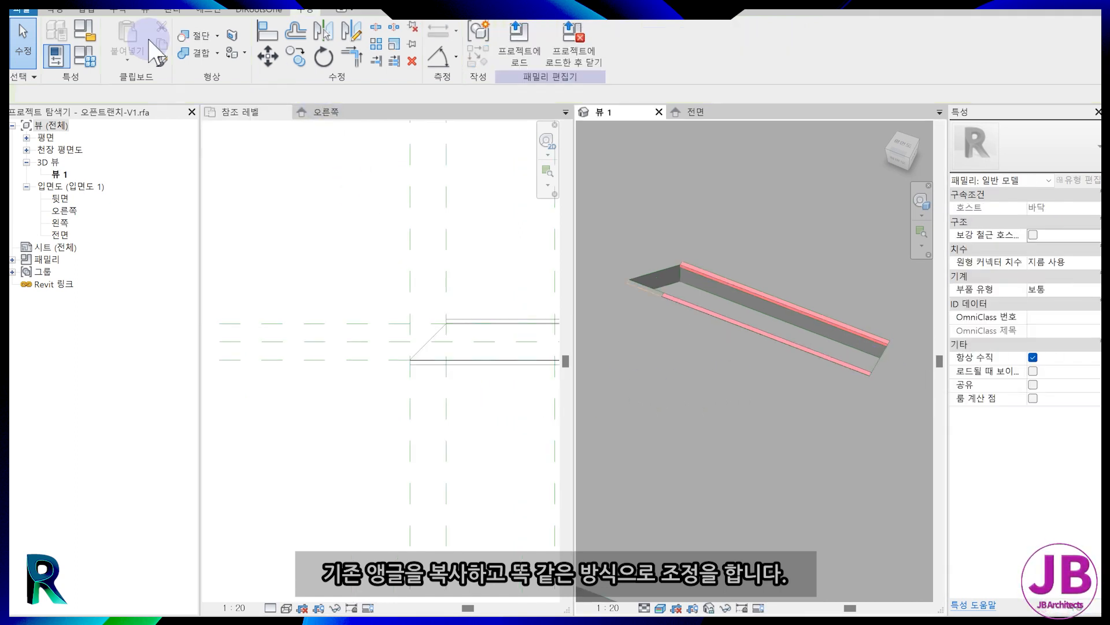
# - Cut the floor with the corner void sweep using Cut geometry in the 3D view
pyautogui.click(199, 36)
pyautogui.click(591, 596)
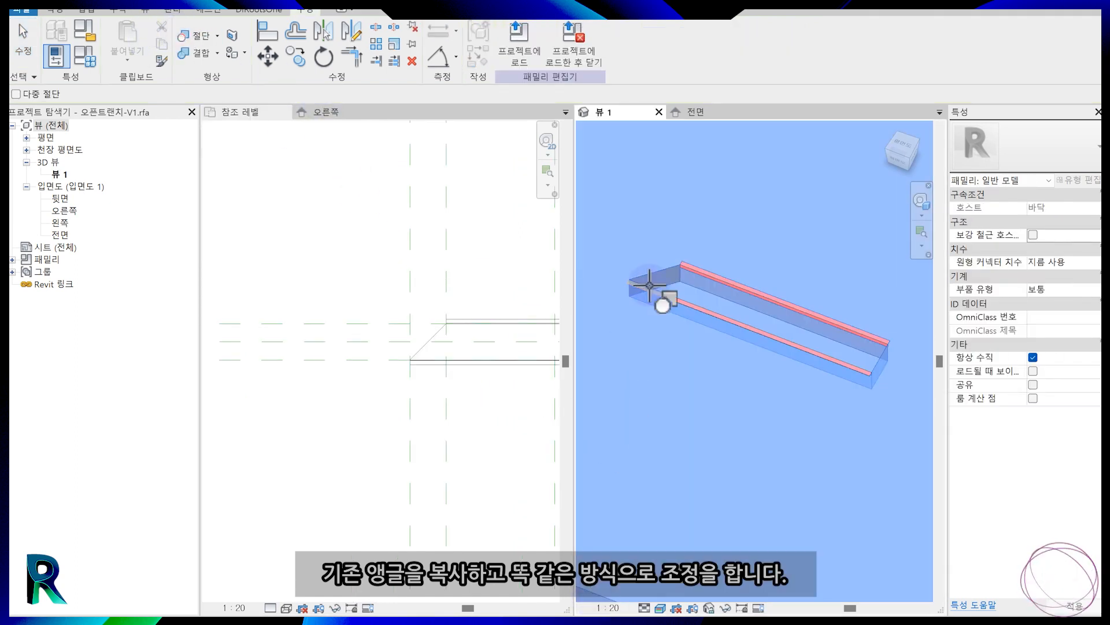
pyautogui.scroll(5, 650, 285)
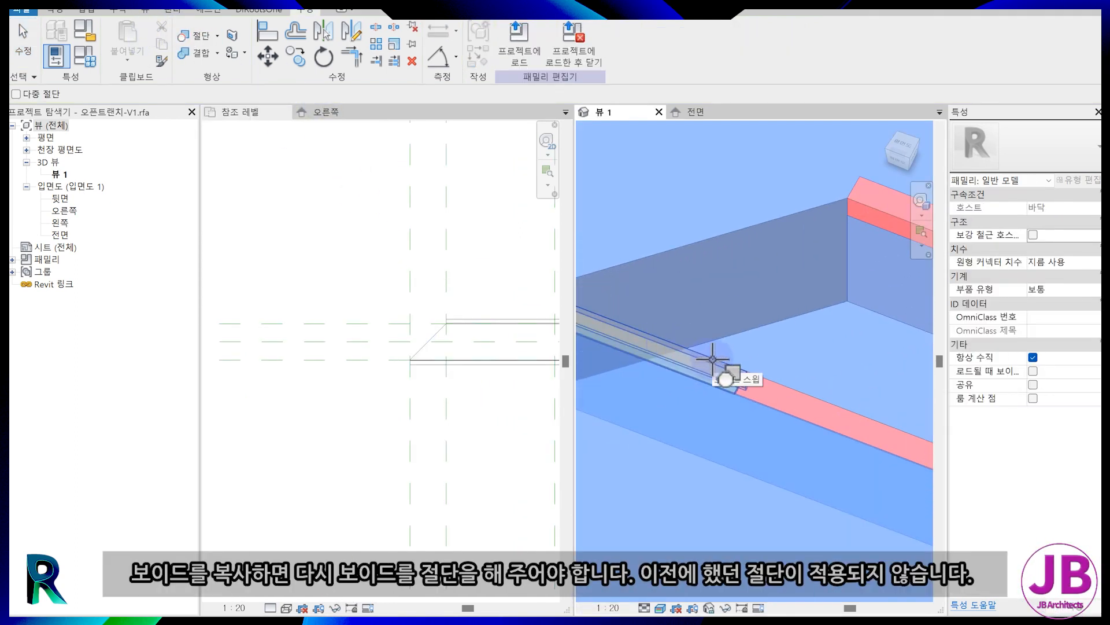
pyautogui.click(712, 359)
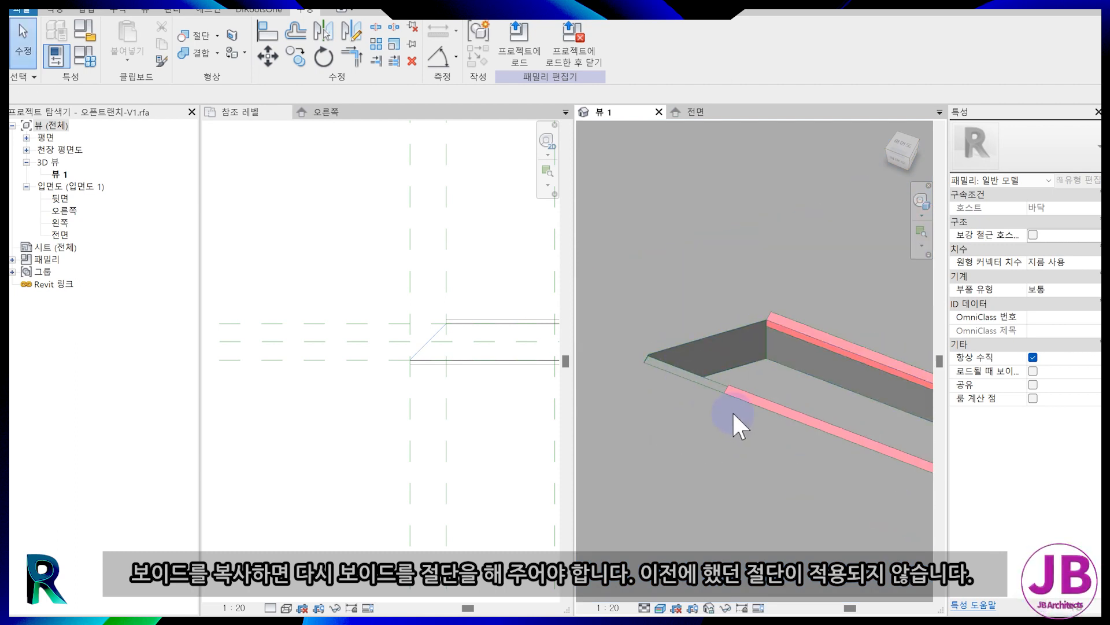
# - Copy the solid lower angle sweep toward the corner in the 참조 레벨 plan
pyautogui.click(743, 376)
pyautogui.scroll(-4, 407, 366)
pyautogui.scroll(5, 431, 373)
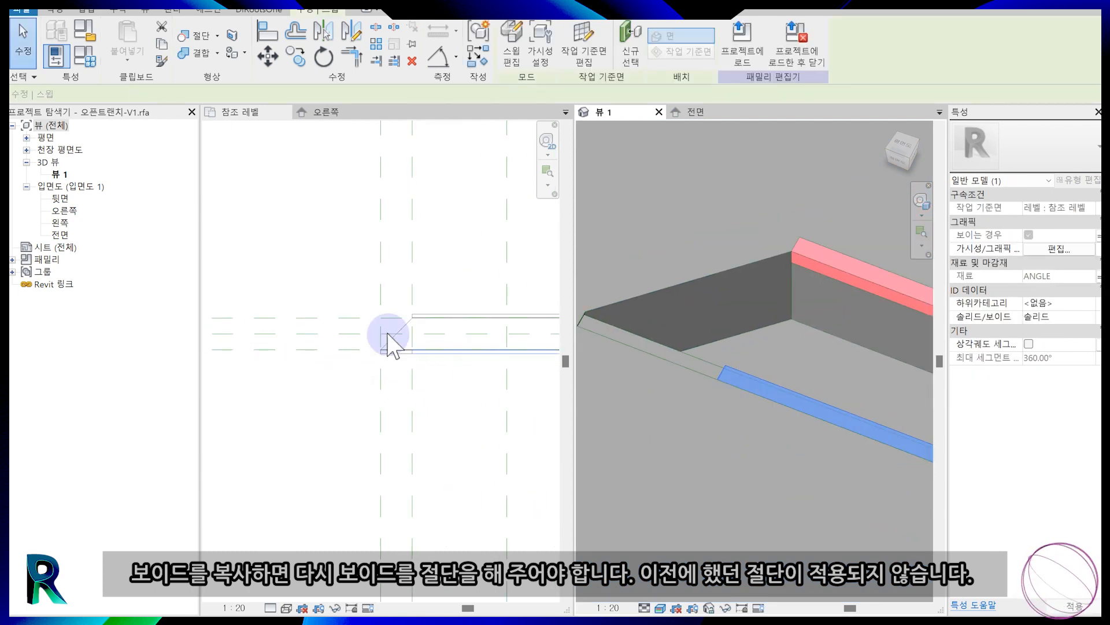
pyautogui.click(272, 111)
pyautogui.click(295, 57)
pyautogui.click(440, 360)
pyautogui.click(273, 342)
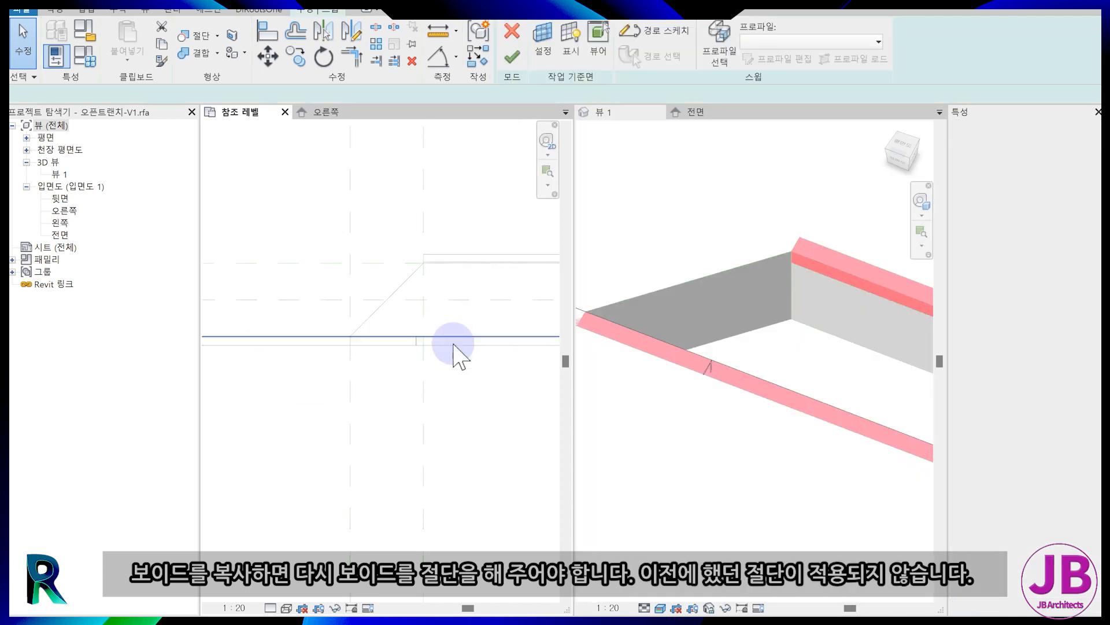
# - Align both ends of the copied solid sweep's path to the corner reference planes and finish the sweep edit
pyautogui.press('a')
pyautogui.press('l')
pyautogui.click(426, 355)
pyautogui.scroll(-6, 418, 361)
pyautogui.click(464, 357)
pyautogui.click(407, 340)
pyautogui.click(403, 395)
pyautogui.click(370, 358)
pyautogui.scroll(2, 382, 359)
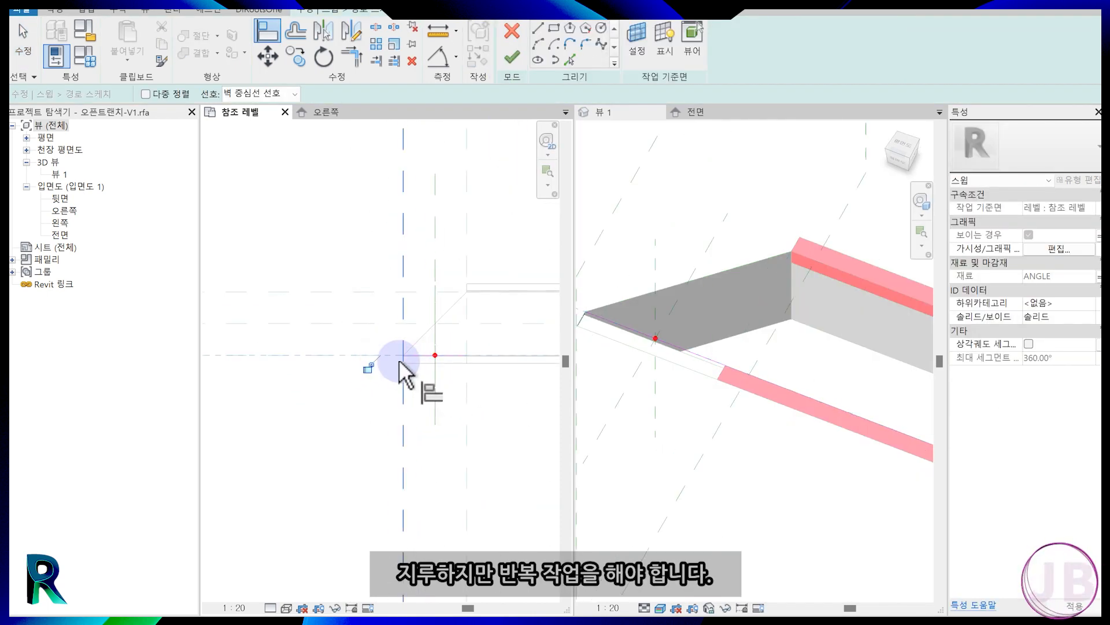
pyautogui.click(512, 57)
pyautogui.click(510, 55)
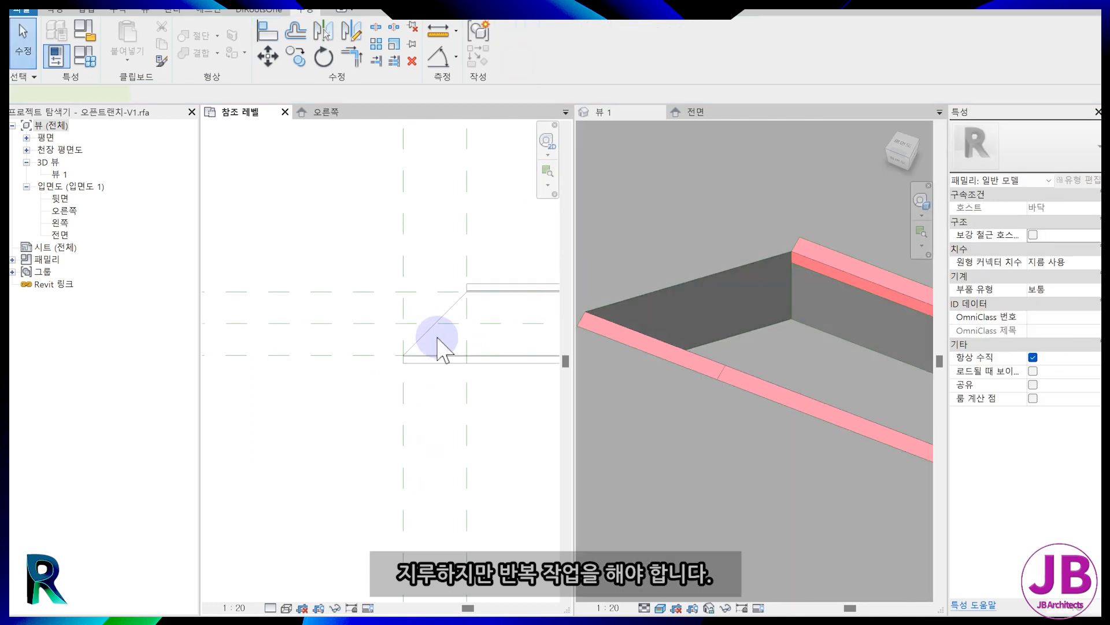
pyautogui.click(425, 405)
pyautogui.scroll(-3, 423, 408)
pyautogui.scroll(2, 419, 425)
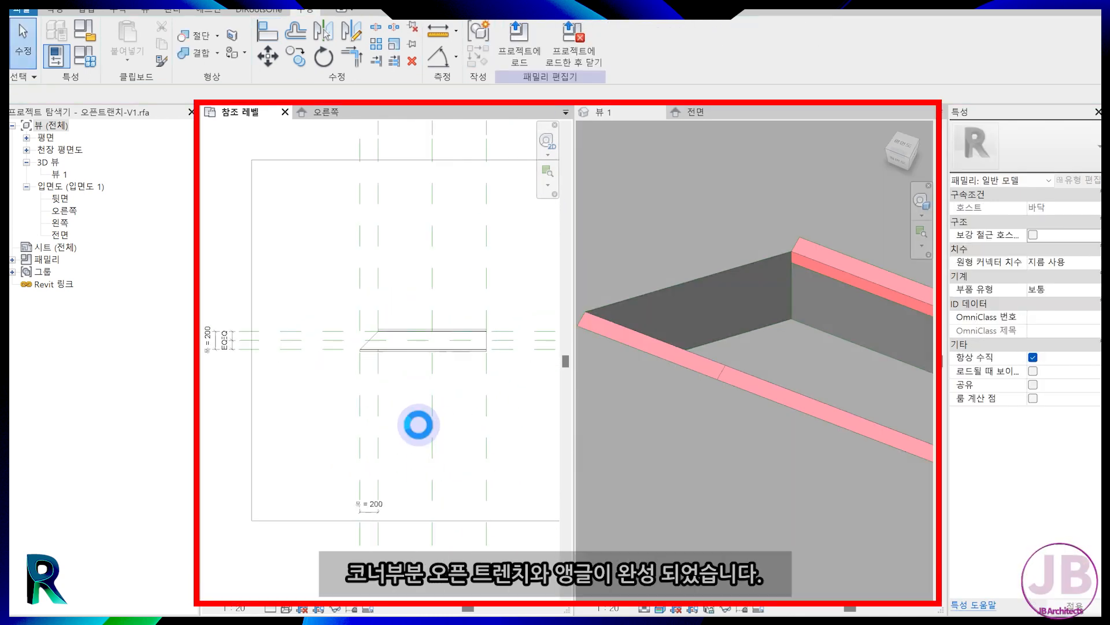
pyautogui.scroll(2, 381, 376)
pyautogui.moveTo(302, 259); pyautogui.dragTo(372, 389)
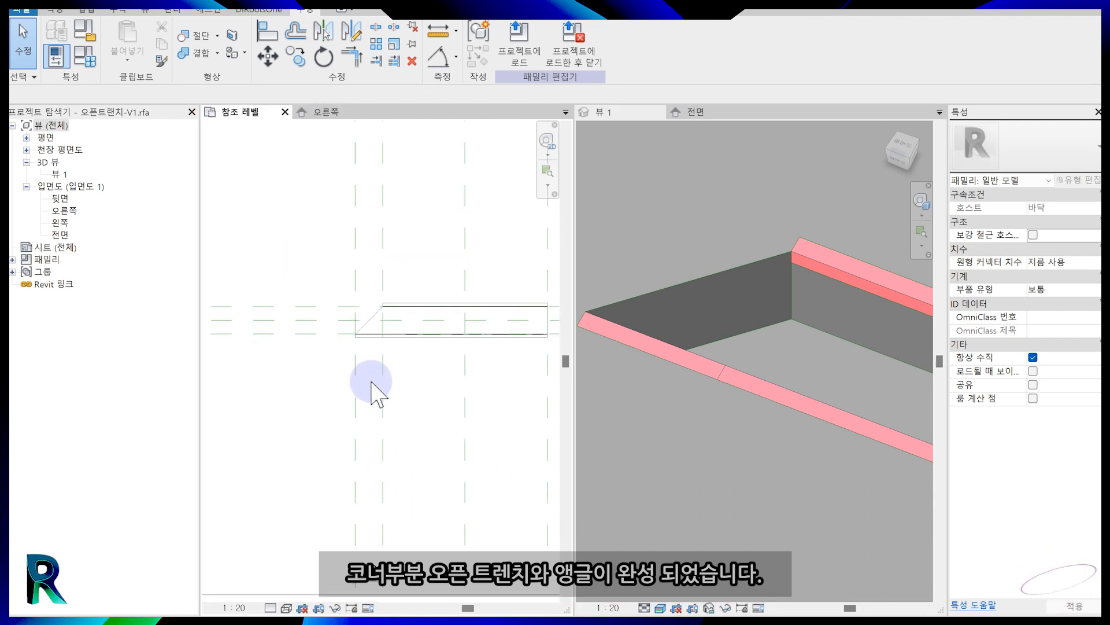
# - Link the corner angle's visibility (보이는 경우) to a new instance parameter named 코너 LEFT ANLGLE
pyautogui.click(372, 344)
pyautogui.scroll(-5, 768, 439)
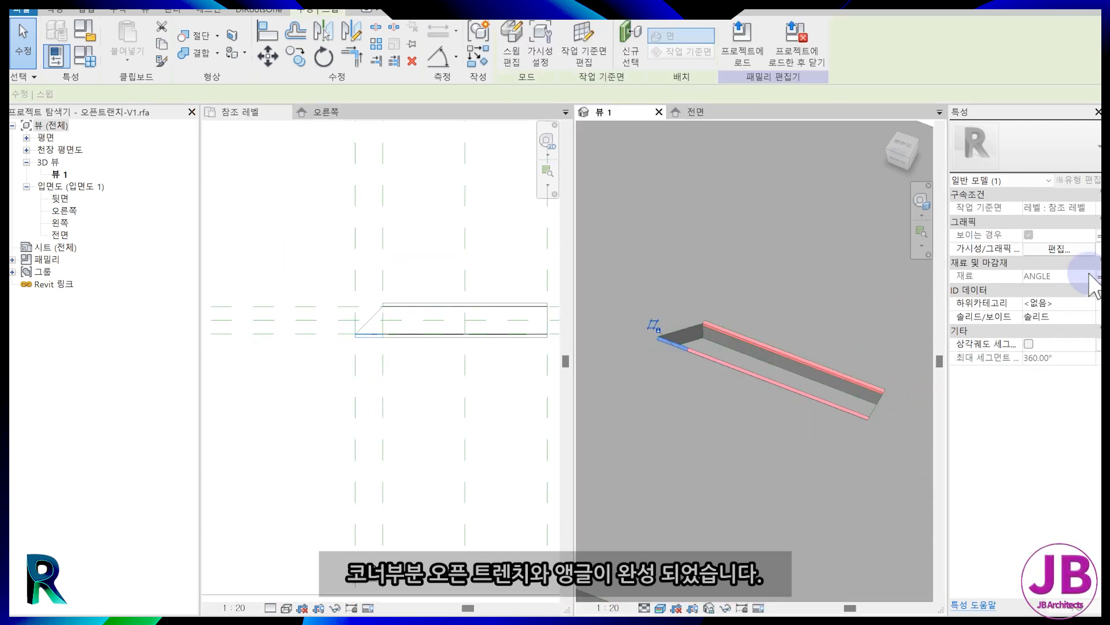
pyautogui.click(1099, 235)
pyautogui.click(552, 249)
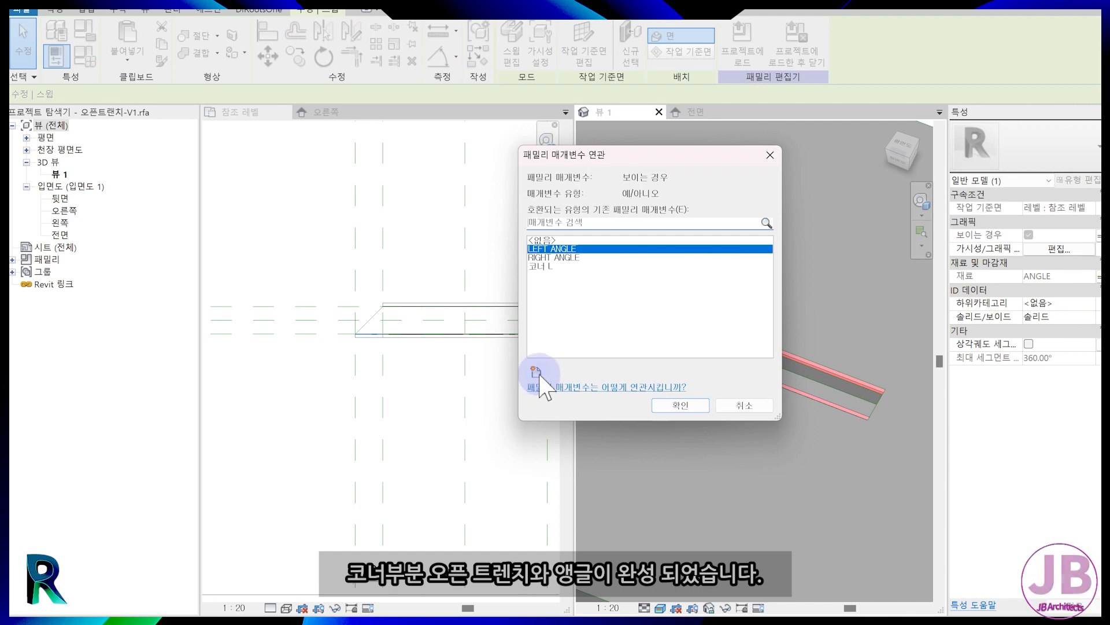
pyautogui.click(537, 372)
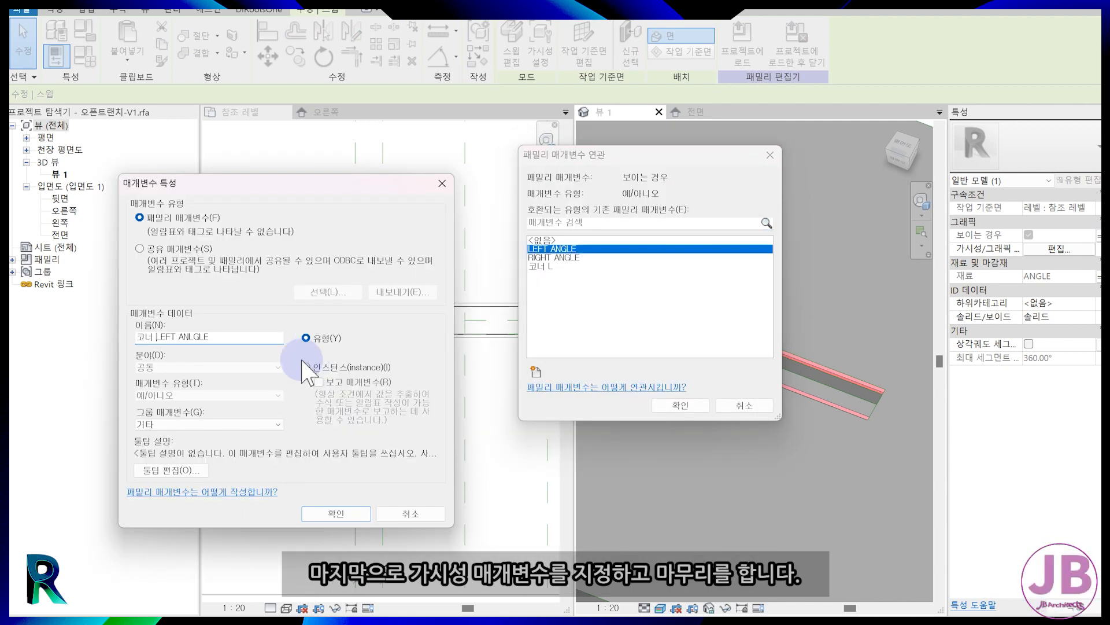
pyautogui.click(306, 367)
pyautogui.click(335, 512)
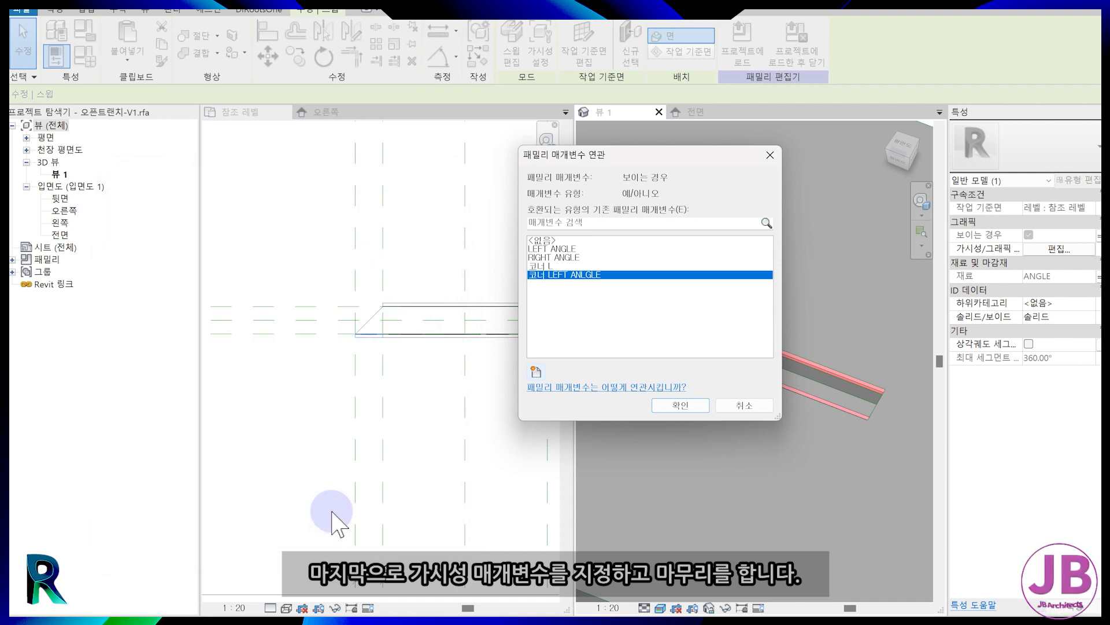
pyautogui.click(671, 406)
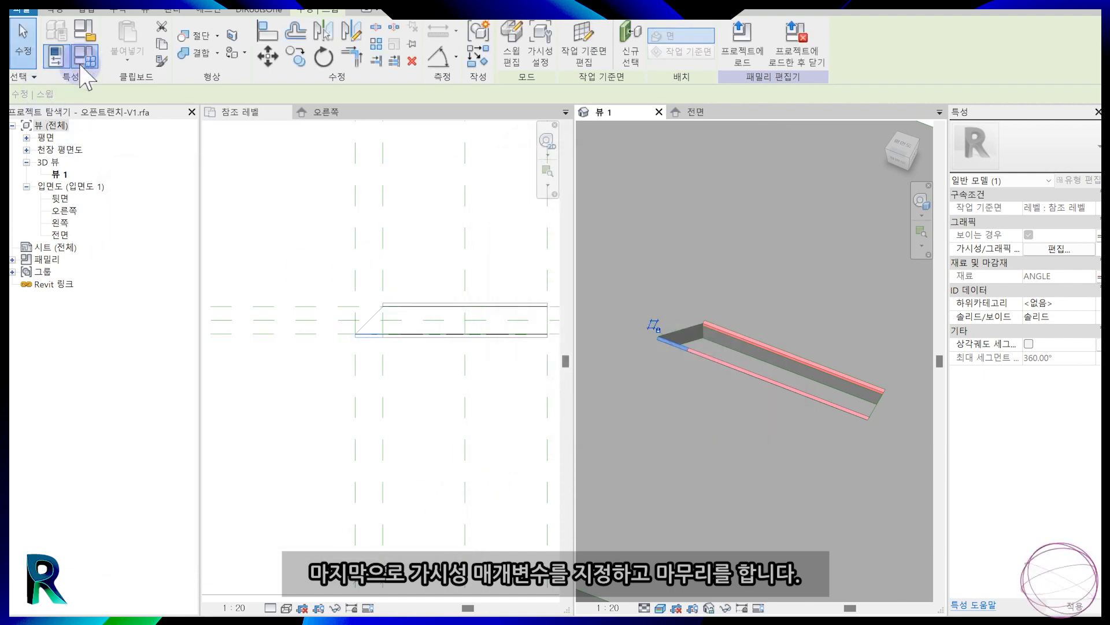
# - Check the family's parameters in the Family Types list and view the finished corner trench in plan
pyautogui.click(56, 55)
pyautogui.click(306, 548)
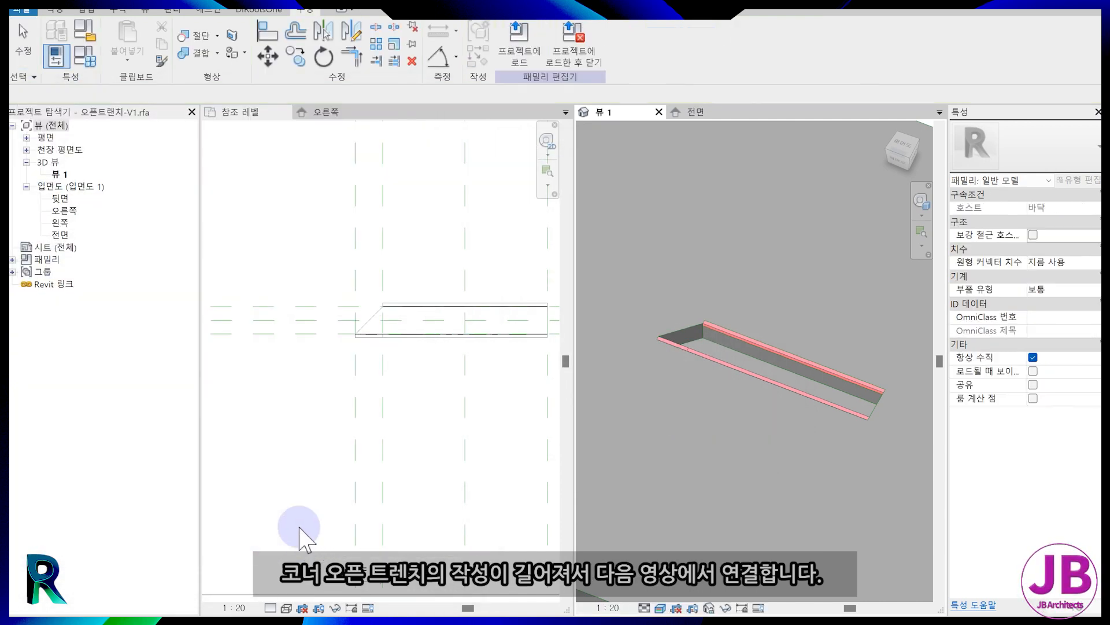
pyautogui.scroll(-1, 285, 405)
pyautogui.click(279, 408)
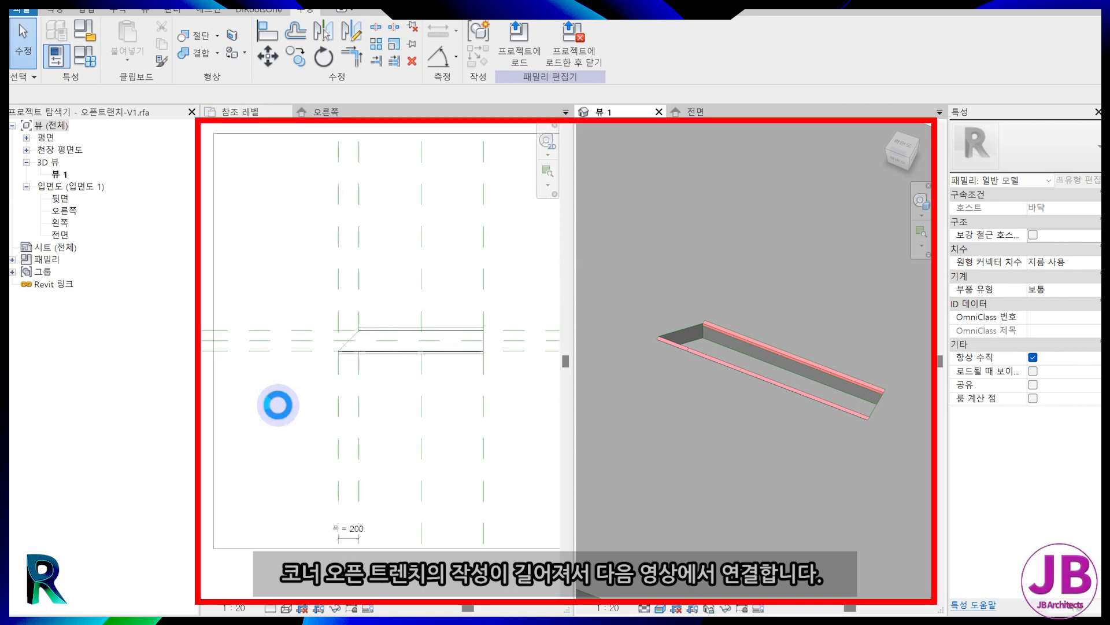
# - Mirror-copy the left corner void across the trench's central vertical reference plane in the 참조 레벨 plan
pyautogui.click(354, 343)
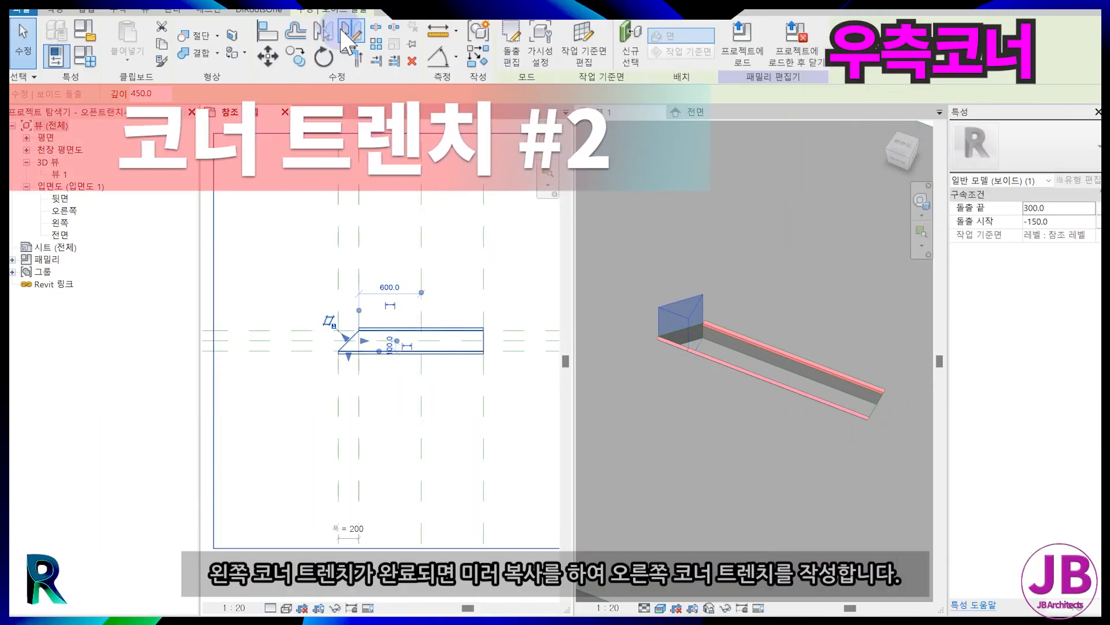
pyautogui.click(351, 51)
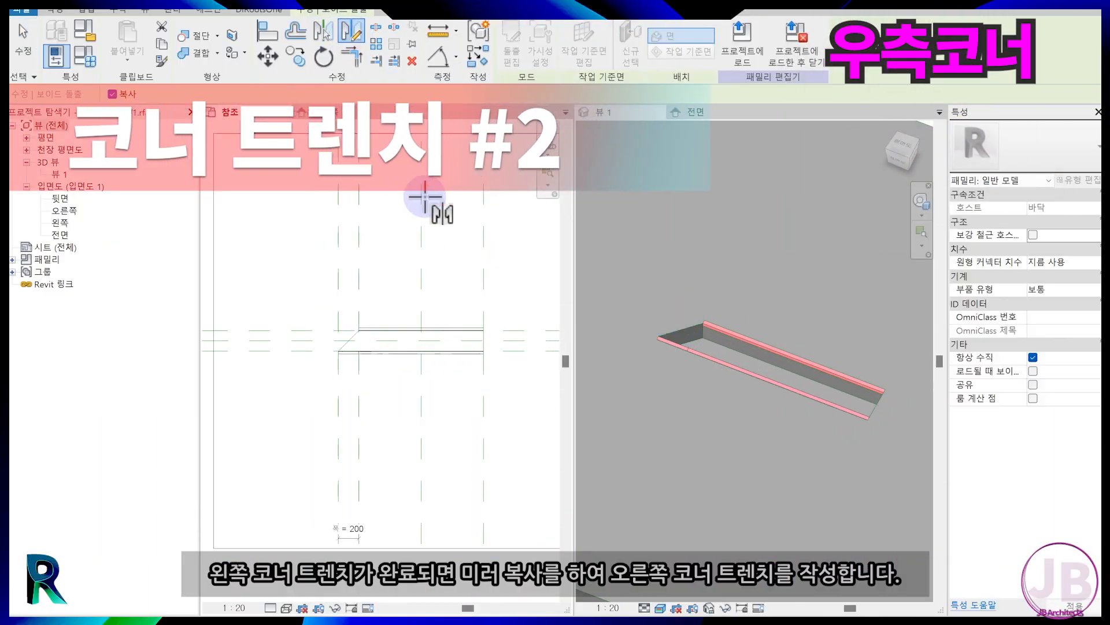
pyautogui.click(422, 197)
pyautogui.click(422, 416)
pyautogui.press('Escape')
pyautogui.scroll(2, 382, 375)
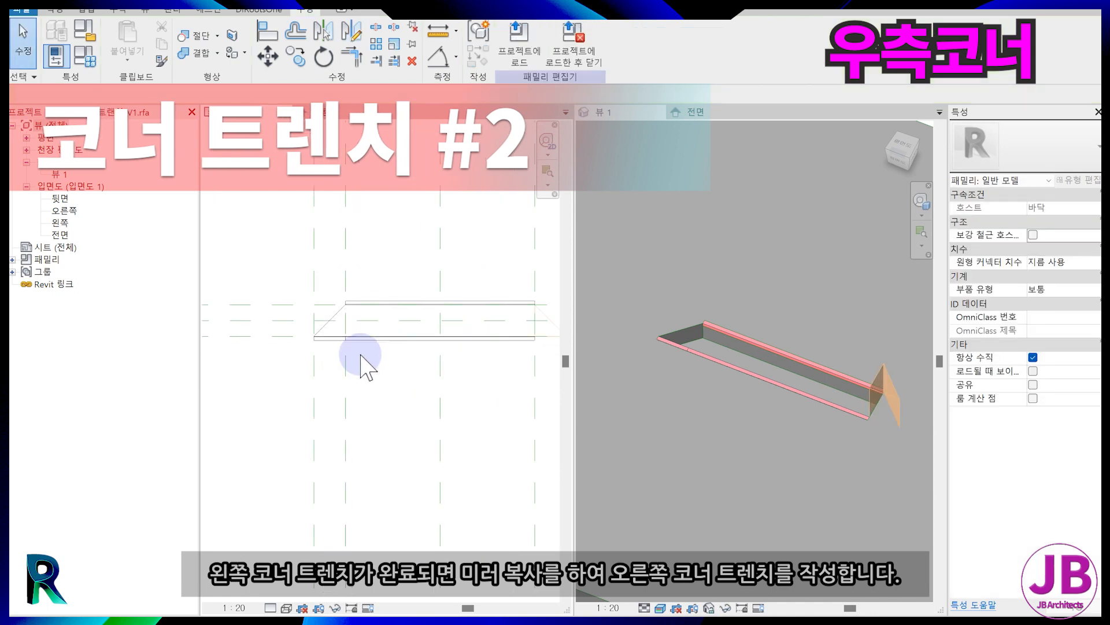
# - Mirror-copy the left corner's solid angle sweep across the trench's central vertical reference plane
pyautogui.click(337, 337)
pyautogui.click(514, 51)
pyautogui.click(467, 229)
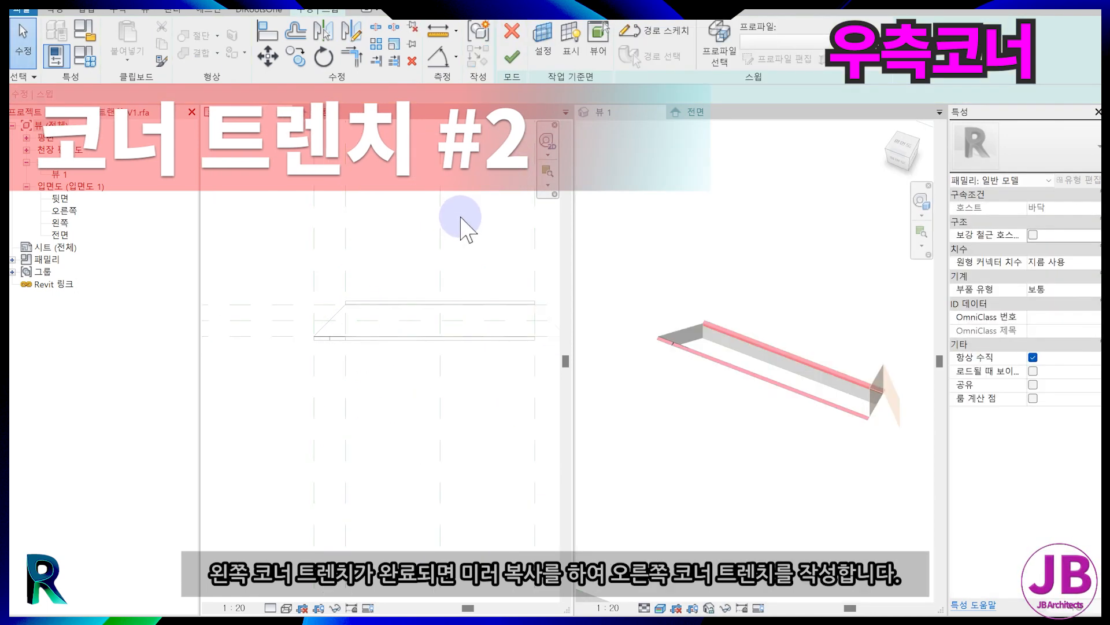
pyautogui.click(511, 57)
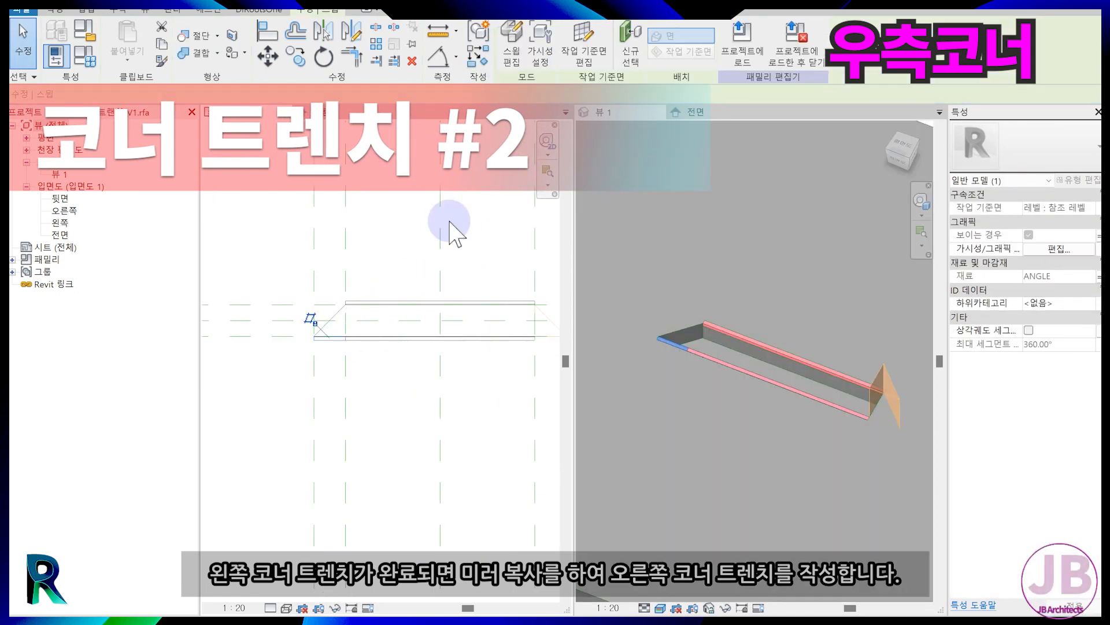
pyautogui.click(352, 31)
pyautogui.click(451, 419)
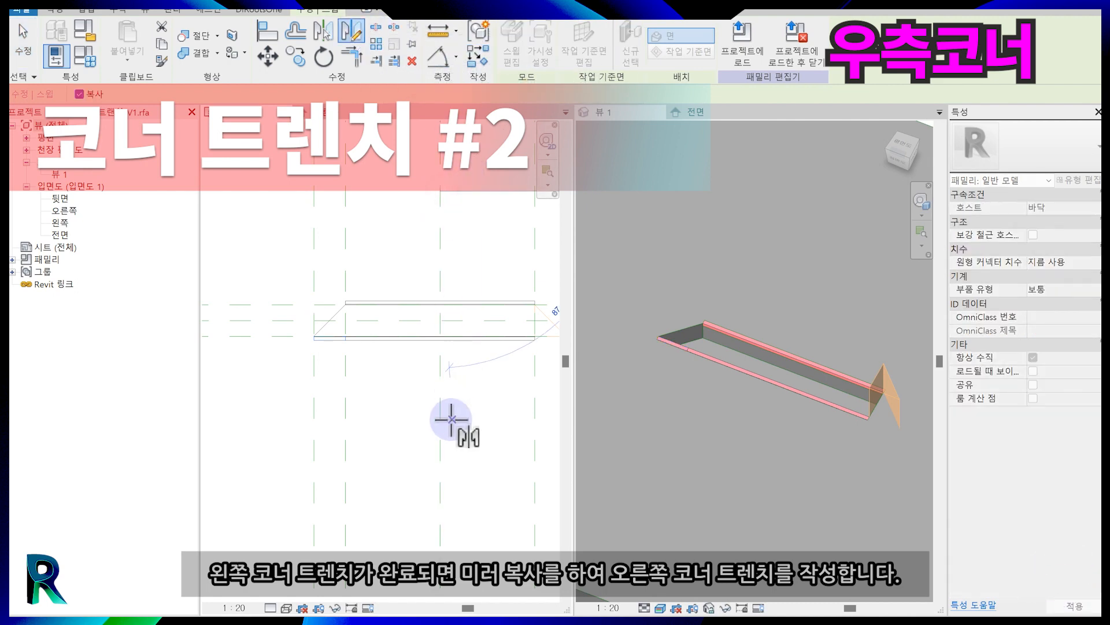
pyautogui.click(428, 417)
# - Mirror-copy the left corner's void angle sweep across the same central vertical reference plane
pyautogui.scroll(4, 326, 341)
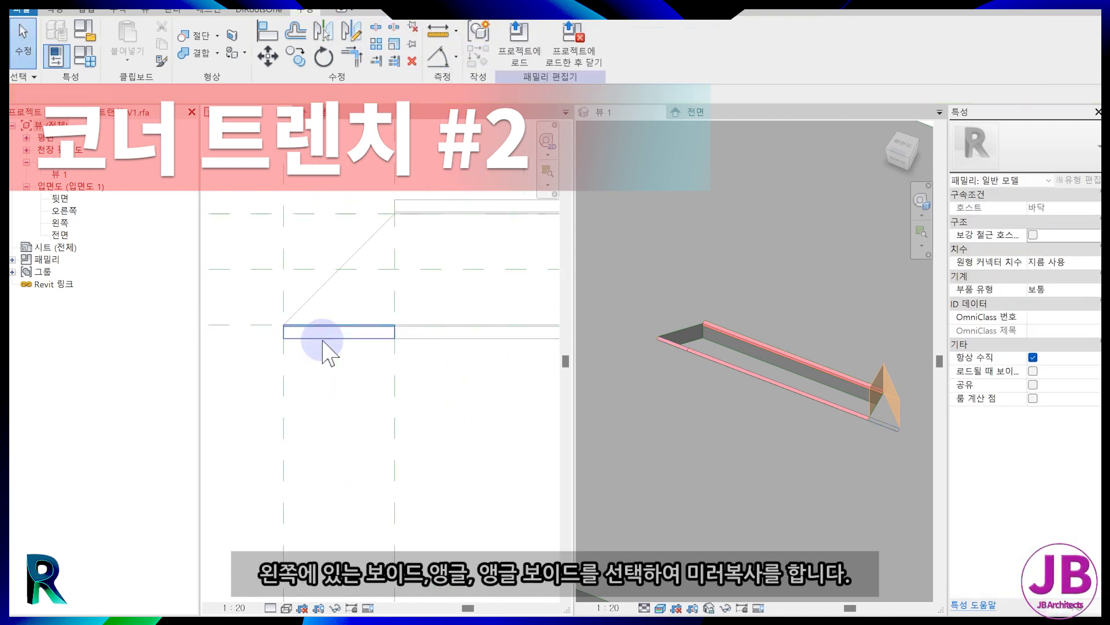
pyautogui.click(323, 340)
pyautogui.scroll(-3, 324, 353)
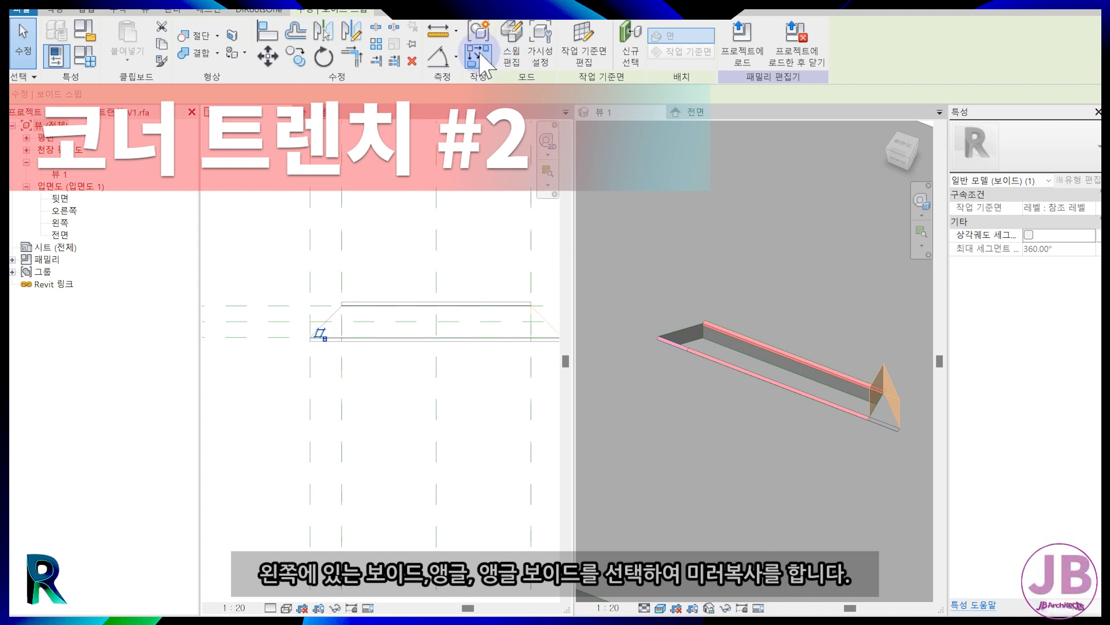
pyautogui.click(349, 35)
pyautogui.click(436, 215)
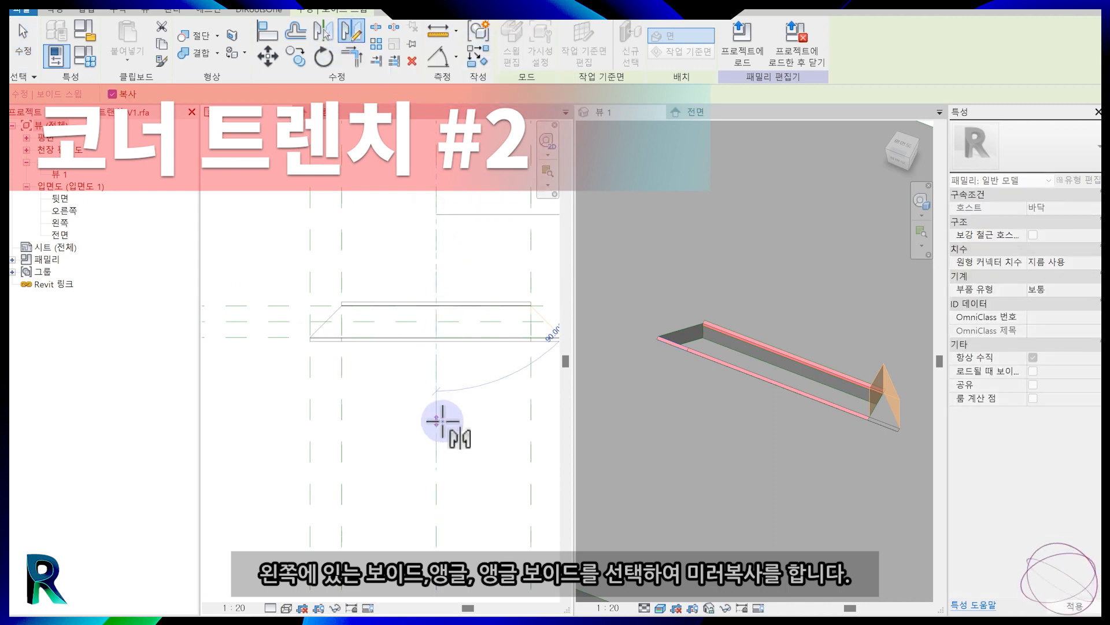
pyautogui.click(437, 422)
# - Place the 전면 elevation beside the 3D view 뷰 1 and frame the mirrored right corner in it
pyautogui.click(706, 433)
pyautogui.scroll(-1, 650, 381)
pyautogui.moveTo(834, 454); pyautogui.dragTo(744, 400, button='middle')
pyautogui.scroll(-1, 493, 396)
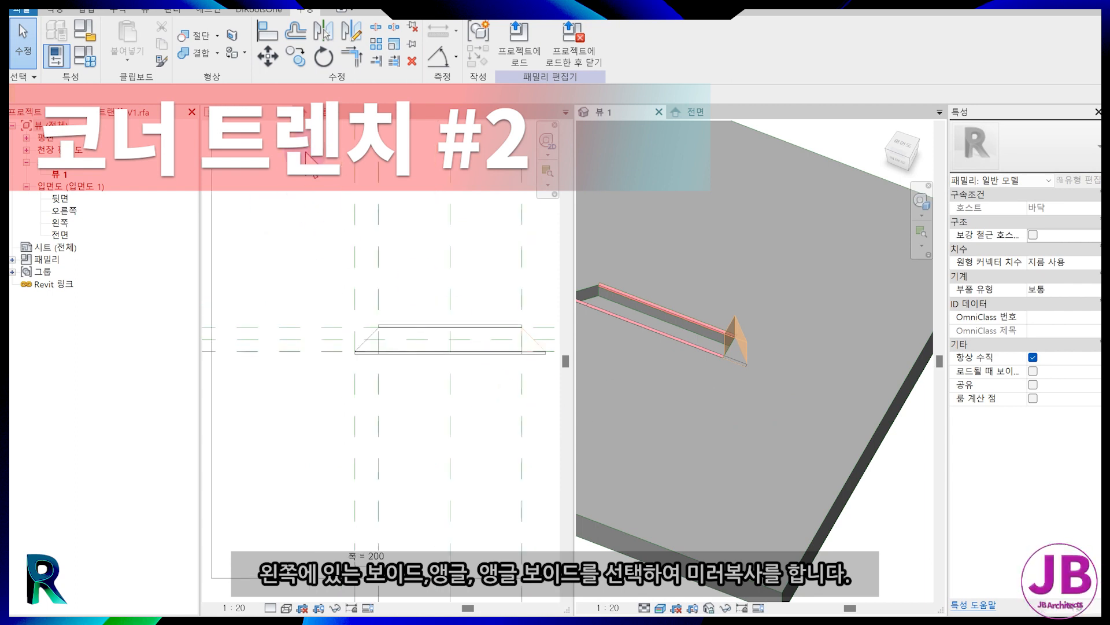
pyautogui.click(711, 116)
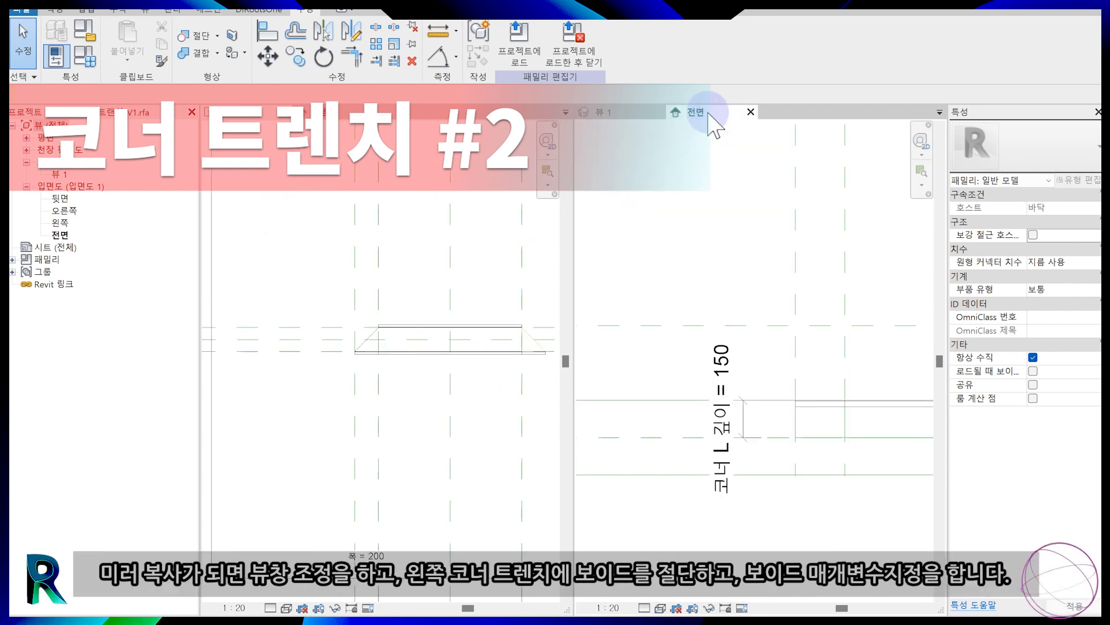
pyautogui.moveTo(709, 114); pyautogui.dragTo(359, 118)
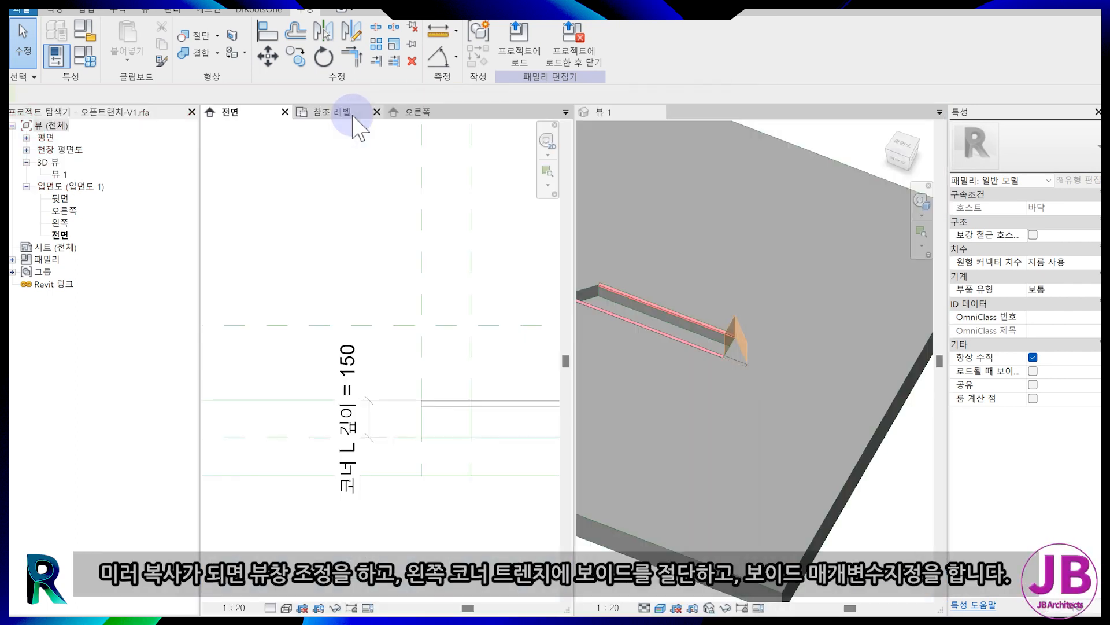
pyautogui.scroll(-2, 439, 381)
pyautogui.scroll(5, 442, 385)
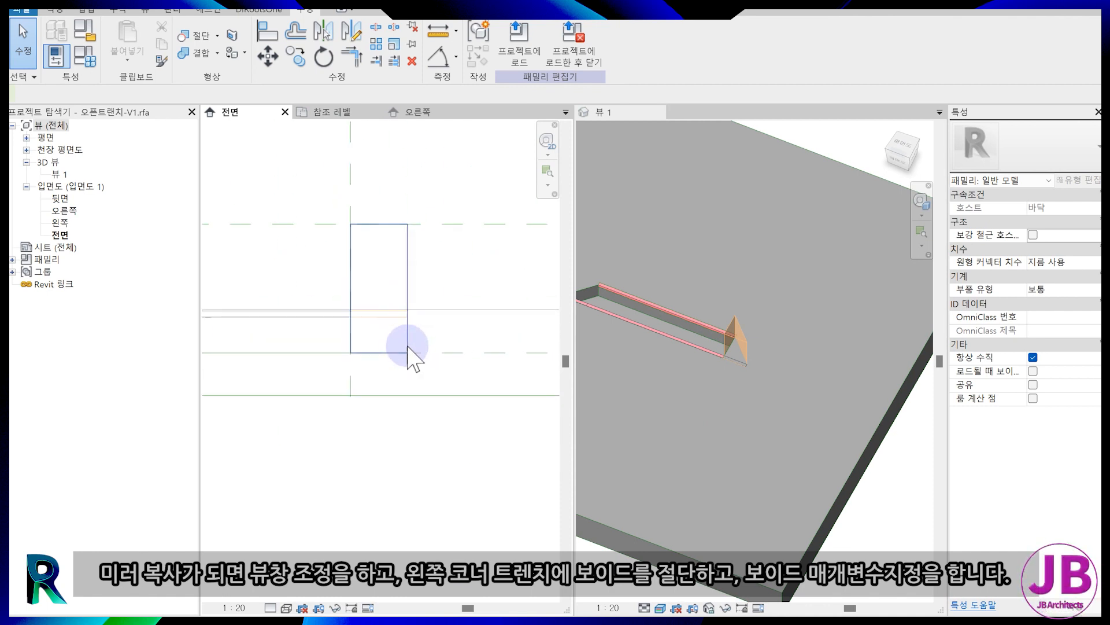
# - Cut the floor slab with the mirrored right corner void in the 3D view
pyautogui.click(765, 587)
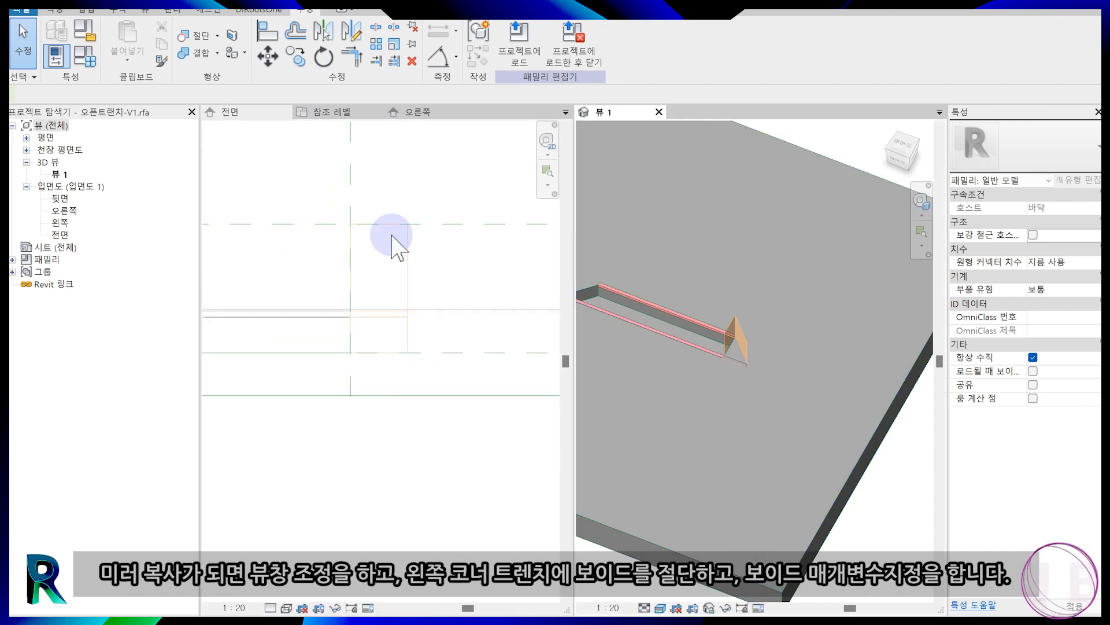
pyautogui.click(202, 37)
pyautogui.click(763, 355)
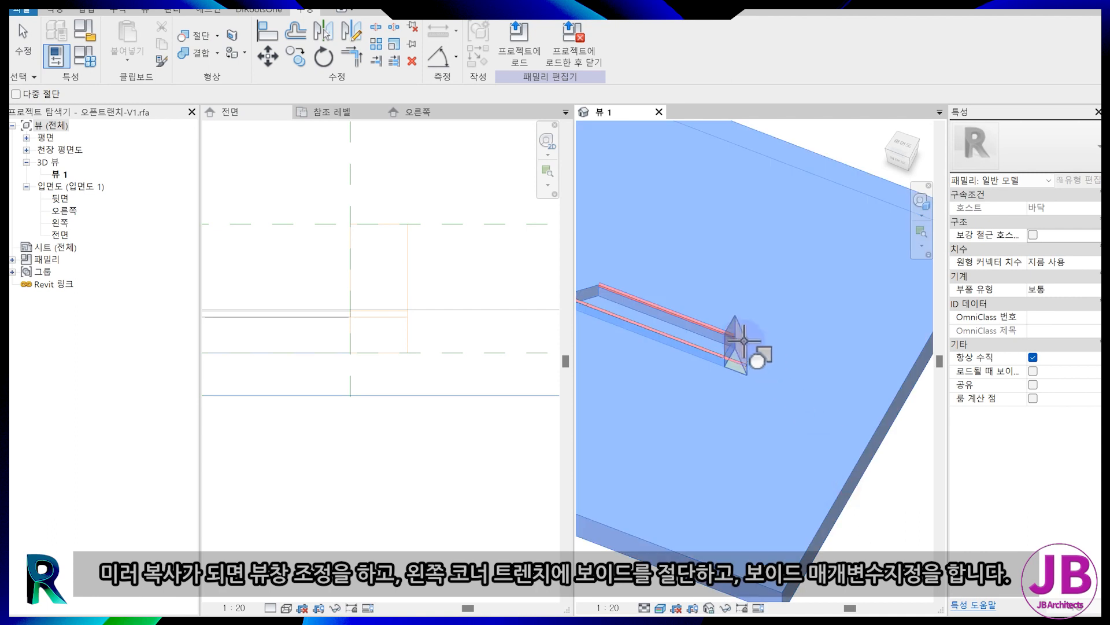
pyautogui.click(742, 339)
# - Cut the floor slab with the mirrored void angle sweep at the right corner
pyautogui.click(186, 37)
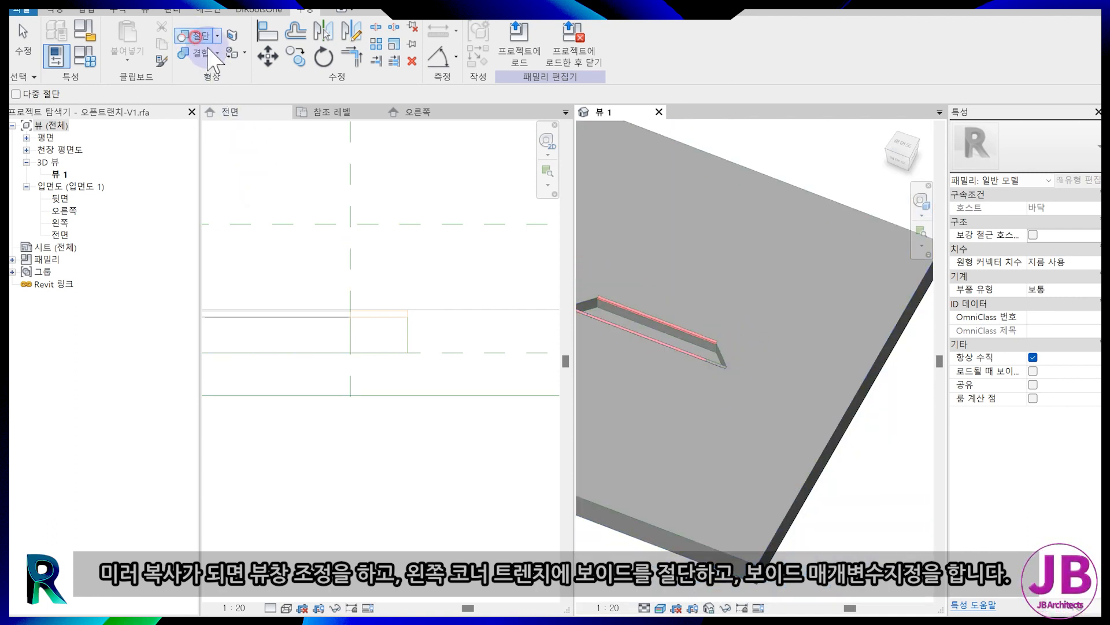
pyautogui.click(809, 489)
pyautogui.scroll(6, 717, 383)
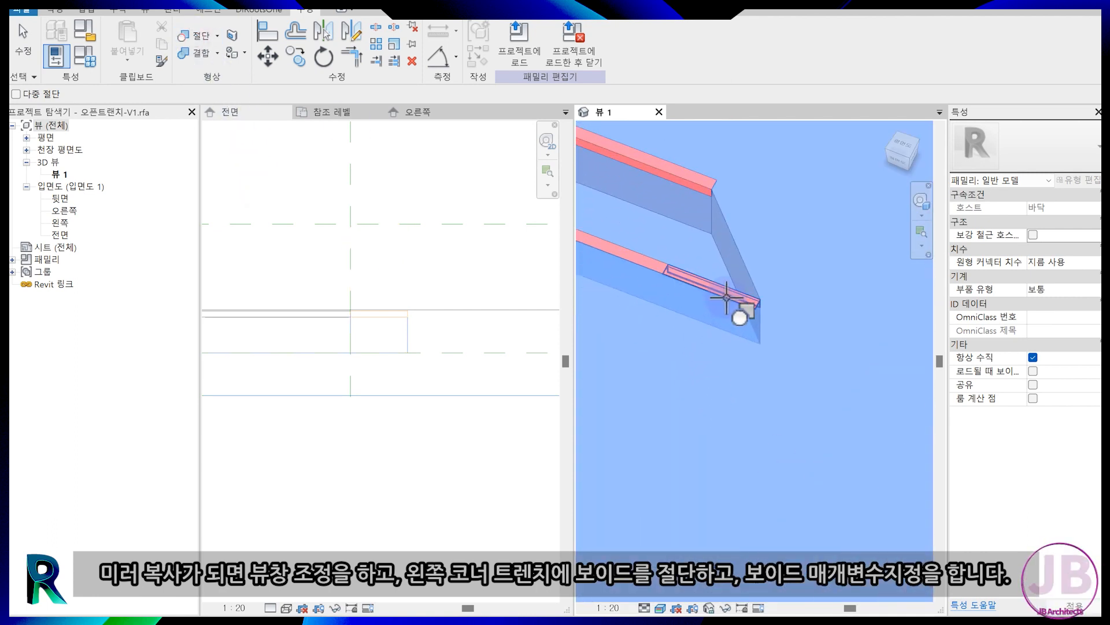
pyautogui.click(726, 298)
pyautogui.press('Escape')
pyautogui.scroll(-3, 719, 421)
pyautogui.scroll(-3, 453, 424)
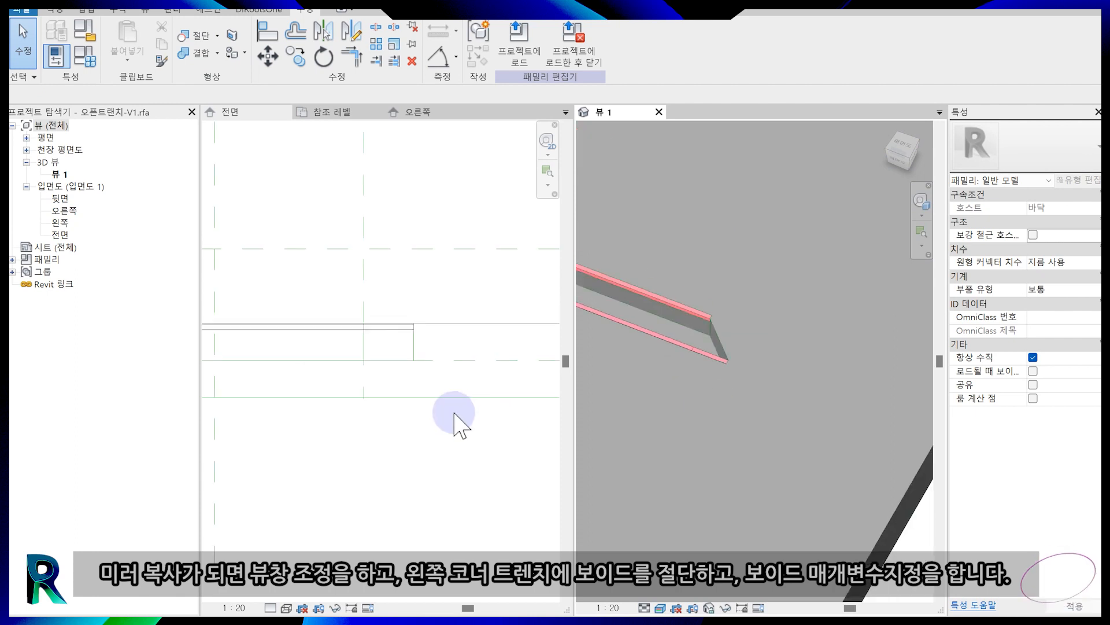
# - Draw a horizontal reference plane across the right corner void in the 전면 elevation, between the slab top and the trench-bottom plane
pyautogui.click(55, 10)
pyautogui.click(470, 305)
pyautogui.click(695, 65)
pyautogui.scroll(3, 451, 343)
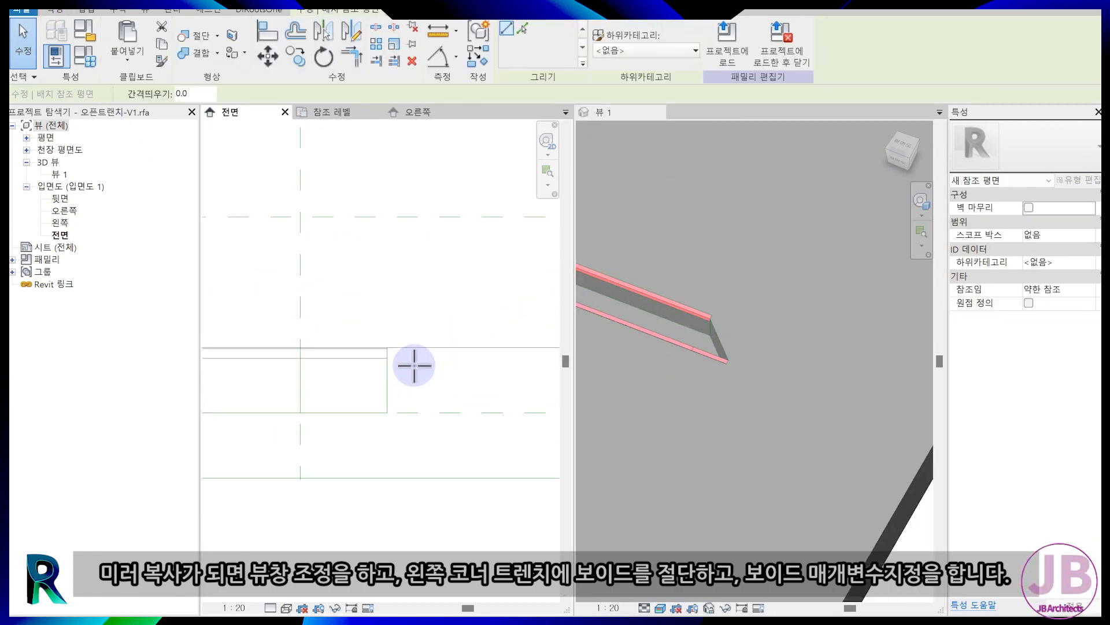
pyautogui.click(278, 380)
pyautogui.click(455, 382)
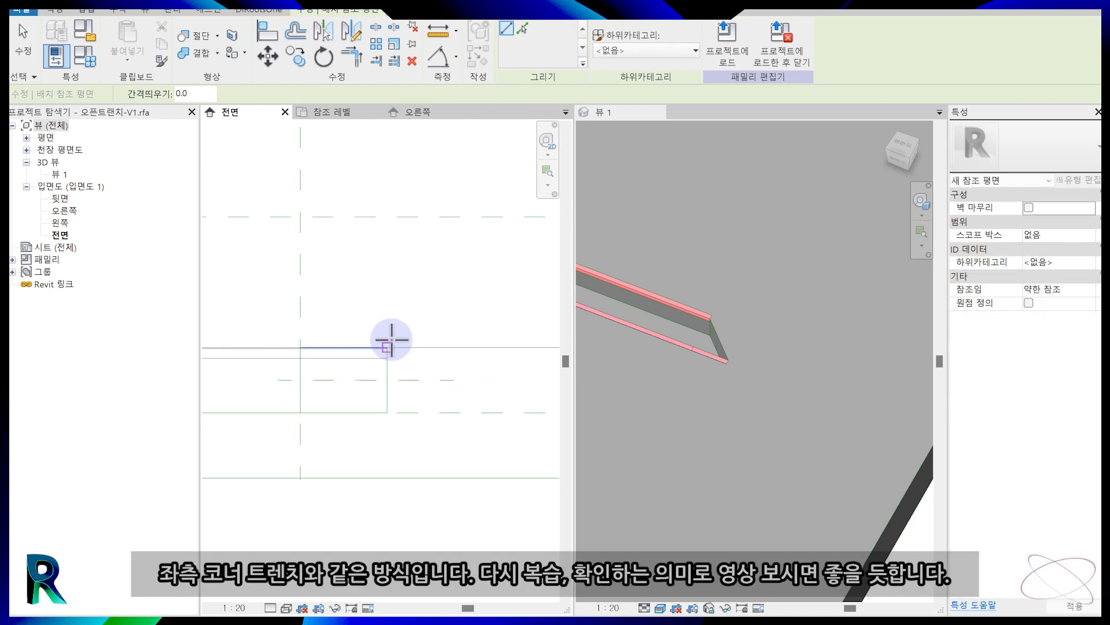
pyautogui.press('Escape')
# - Adjust the right corner void extrusion so that its bottom sits on the new reference plane
pyautogui.click(389, 396)
pyautogui.moveTo(310, 409); pyautogui.dragTo(322, 397)
pyautogui.moveTo(322, 212)
pyautogui.mouseDown()
pyautogui.moveTo(325, 253)
pyautogui.moveTo(326, 222)
pyautogui.mouseUp()
pyautogui.click(397, 205)
pyautogui.click(457, 324)
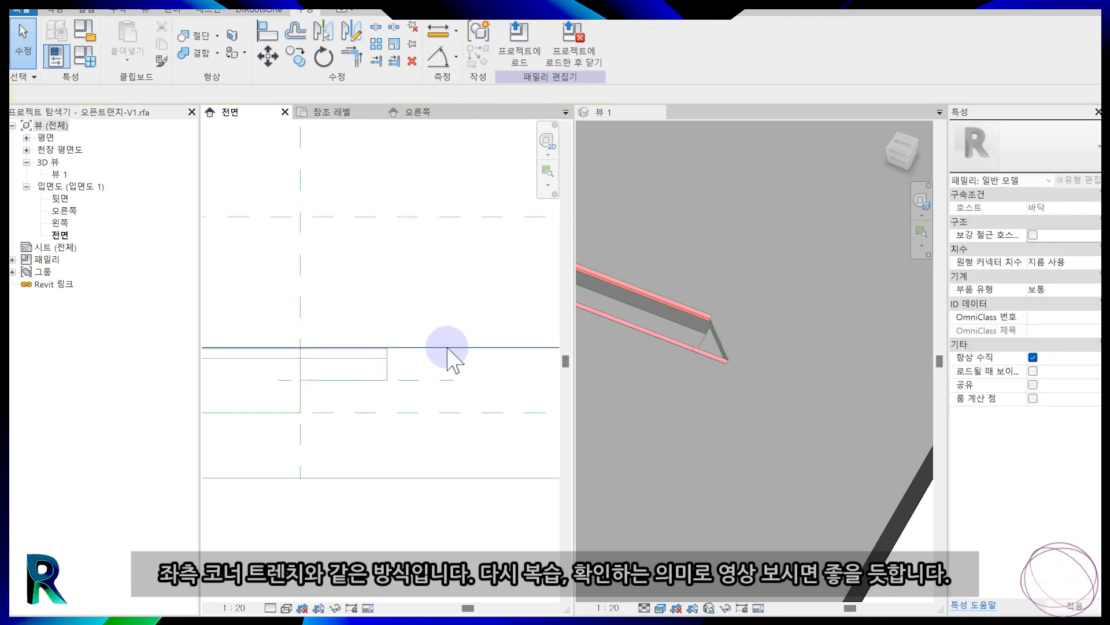
# - Dimension the depth from the slab's top plane to the new reference plane beside the right corner
pyautogui.press('d')
pyautogui.press('i')
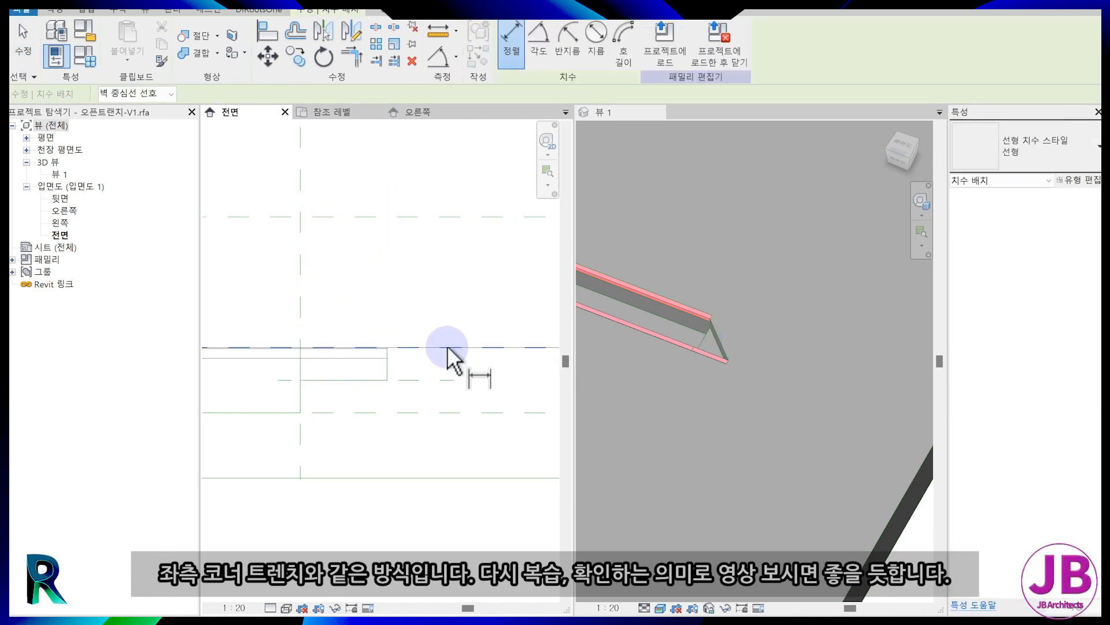
pyautogui.scroll(-2, 449, 348)
pyautogui.moveTo(459, 407); pyautogui.dragTo(325, 417, button='middle')
pyautogui.scroll(-2, 326, 416)
pyautogui.click(477, 380)
pyautogui.scroll(2, 314, 389)
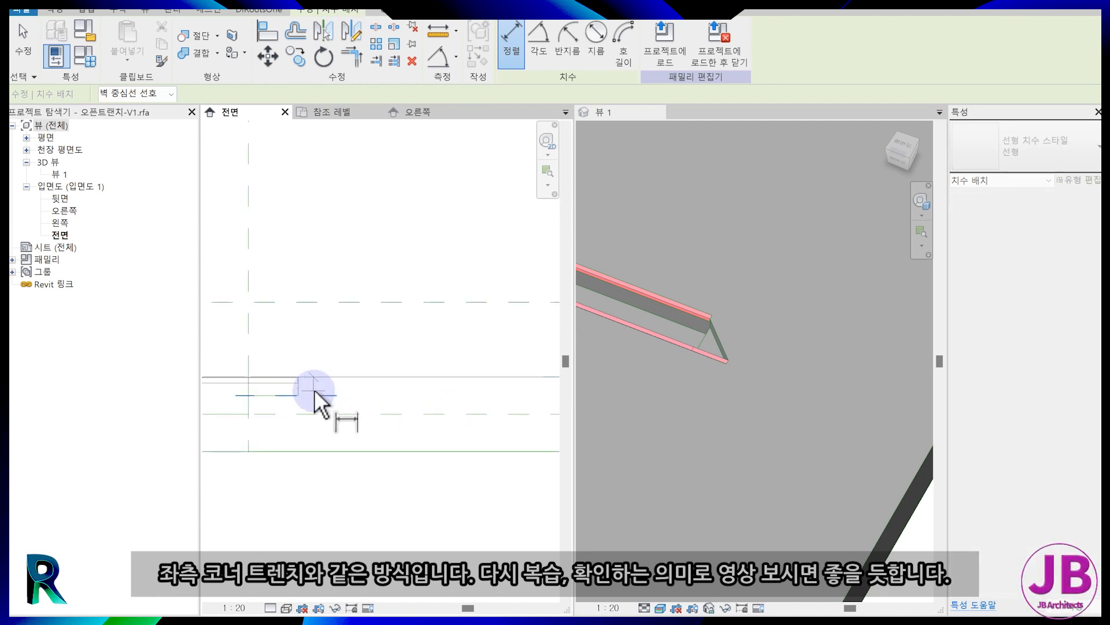
pyautogui.click(394, 392)
pyautogui.scroll(-3, 418, 480)
pyautogui.moveTo(378, 495); pyautogui.dragTo(476, 451, button='middle')
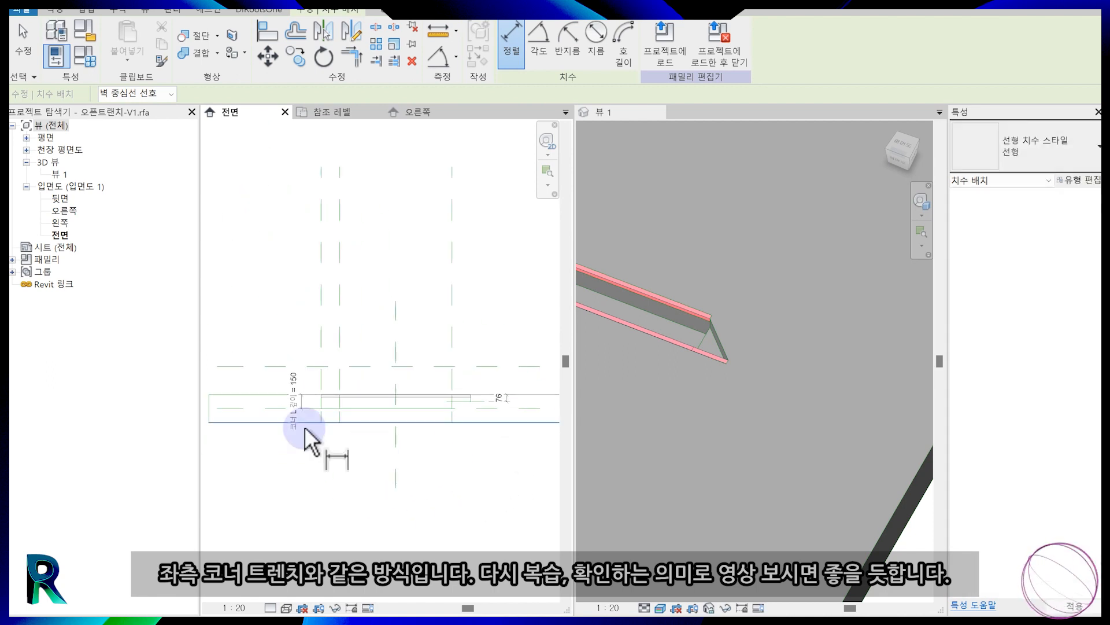
pyautogui.moveTo(376, 430); pyautogui.dragTo(307, 418, button='middle')
pyautogui.scroll(2, 463, 414)
pyautogui.press('Escape')
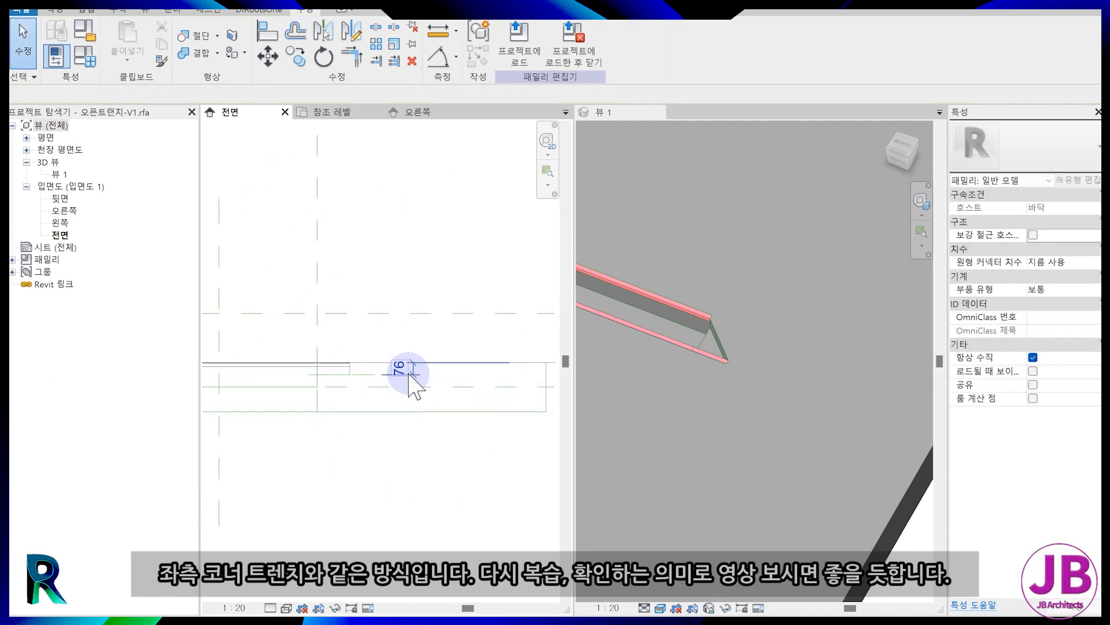
# - Label the right corner depth dimension with a new instance parameter named 코너 RIGHT ANGLE, grouped under 구속조건
pyautogui.click(407, 374)
pyautogui.click(651, 42)
pyautogui.click(148, 338)
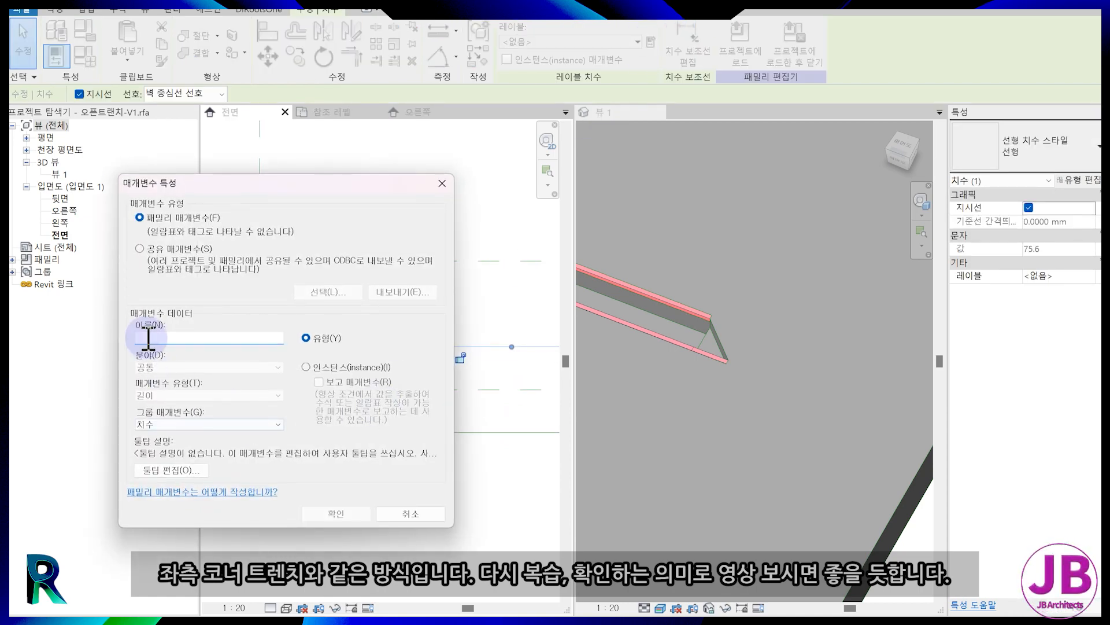
pyautogui.write('코너 RIGHT ANGLE')
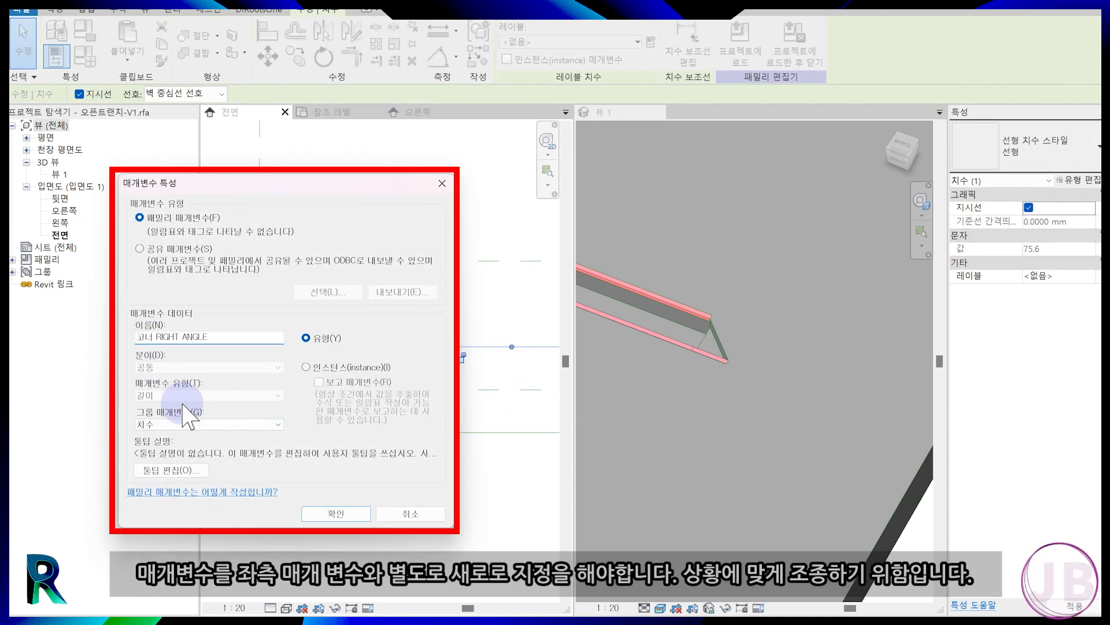
pyautogui.click(196, 424)
pyautogui.scroll(1, 198, 248)
pyautogui.click(199, 264)
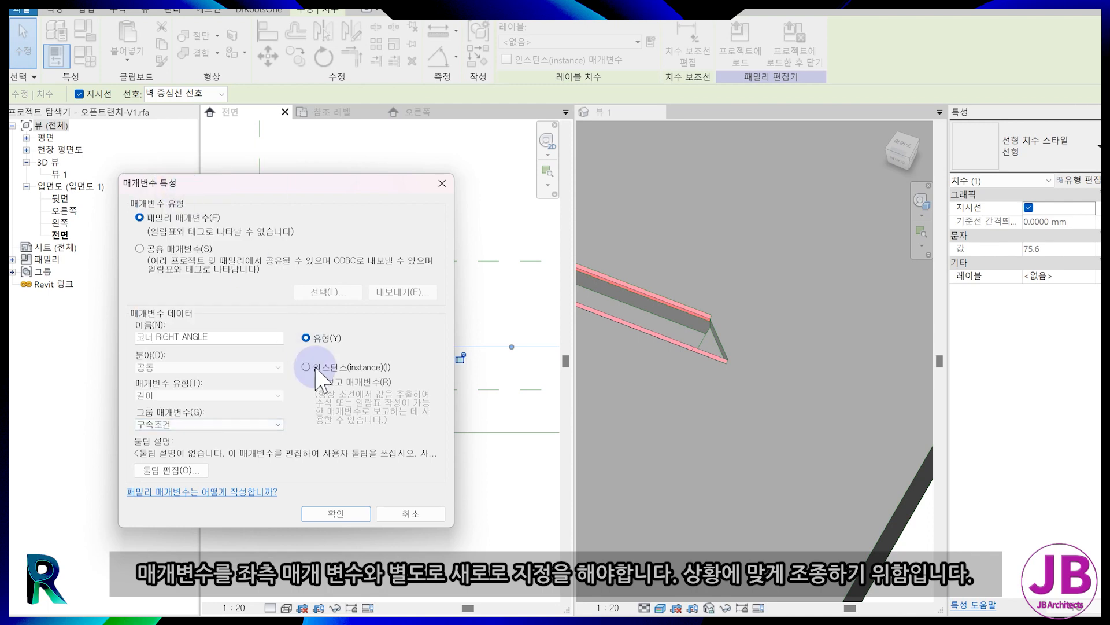
pyautogui.click(306, 367)
pyautogui.click(326, 510)
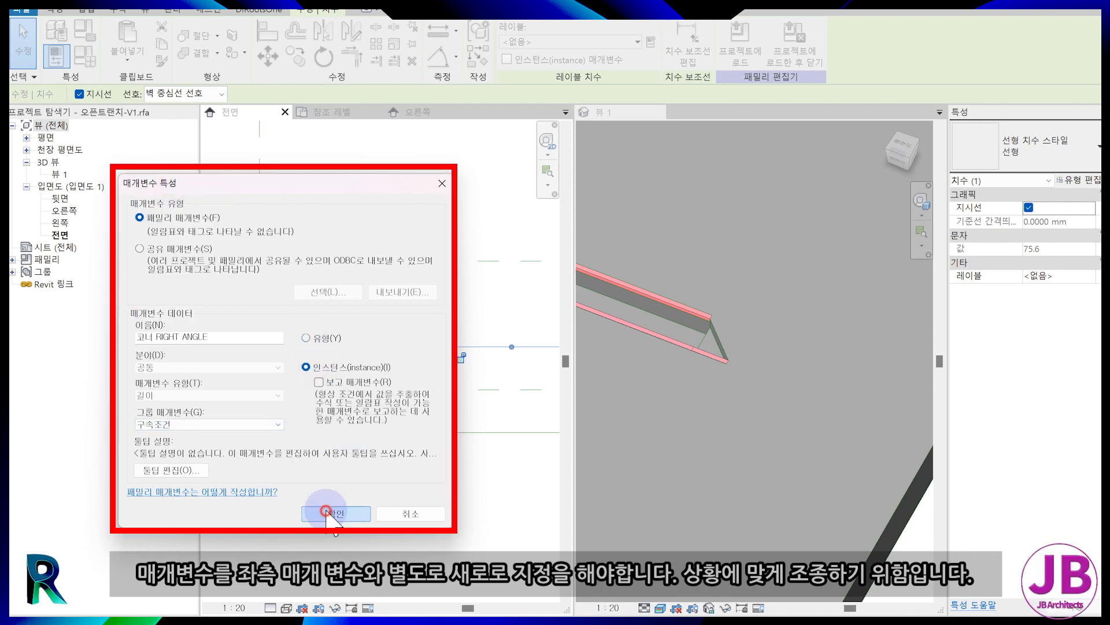
# - Rename the 코너 RIGHT ANGLE parameter to 코너 R 깊이 in the family types list
pyautogui.click(85, 52)
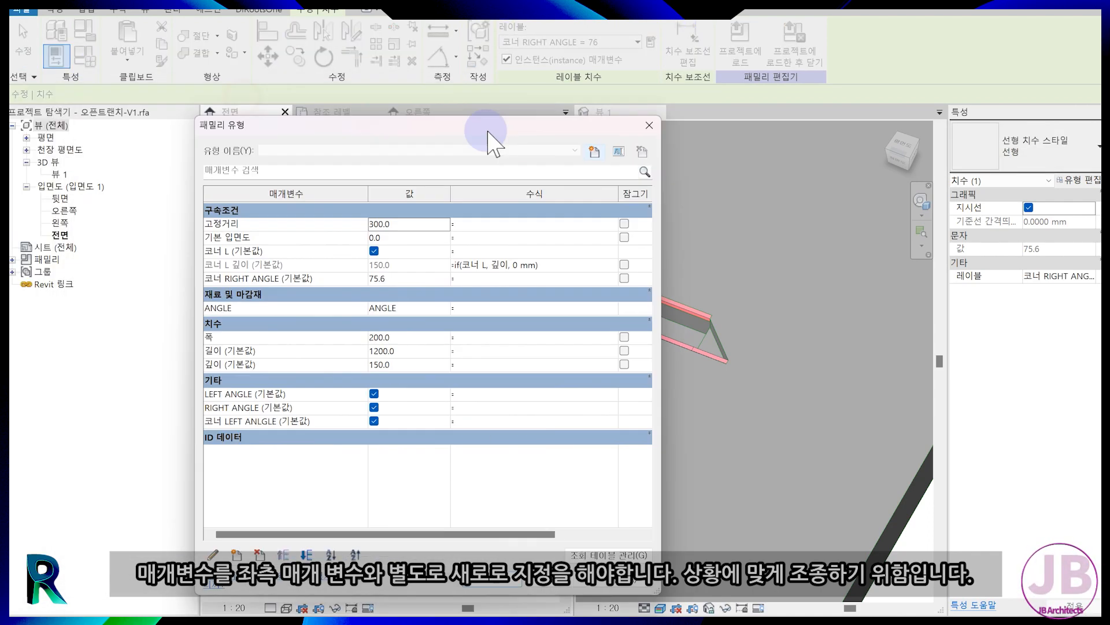
pyautogui.click(417, 289)
pyautogui.click(864, 559)
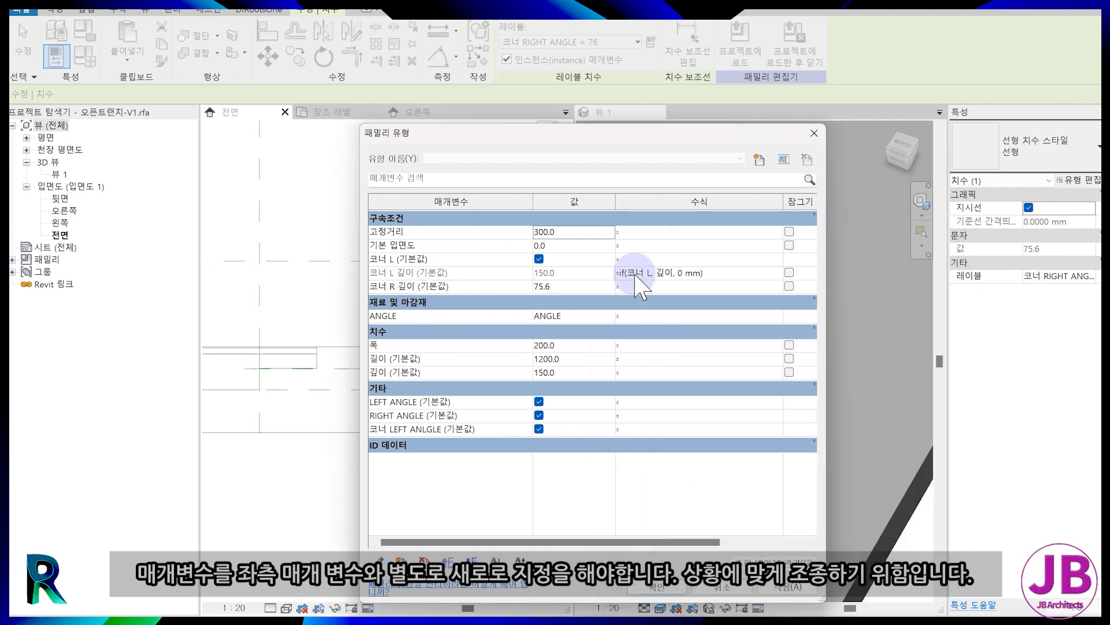
# - Add a yes/no (예/아니오) instance parameter named 코너 R, grouped under 구속조건
pyautogui.click(401, 559)
pyautogui.write('코너 R')
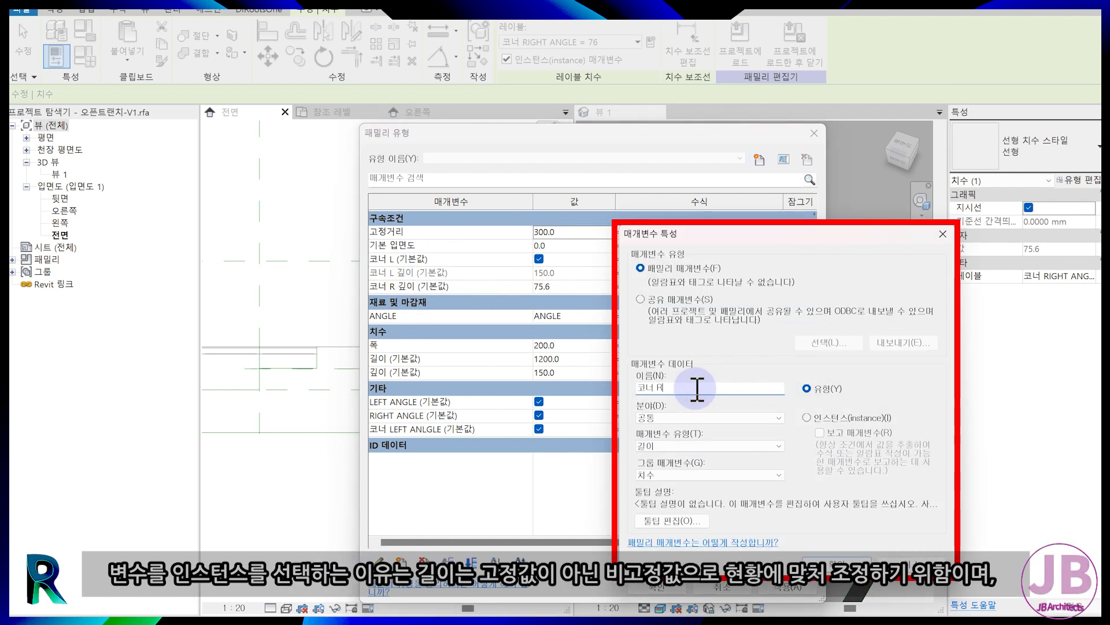
pyautogui.click(710, 446)
pyautogui.click(682, 557)
pyautogui.click(671, 475)
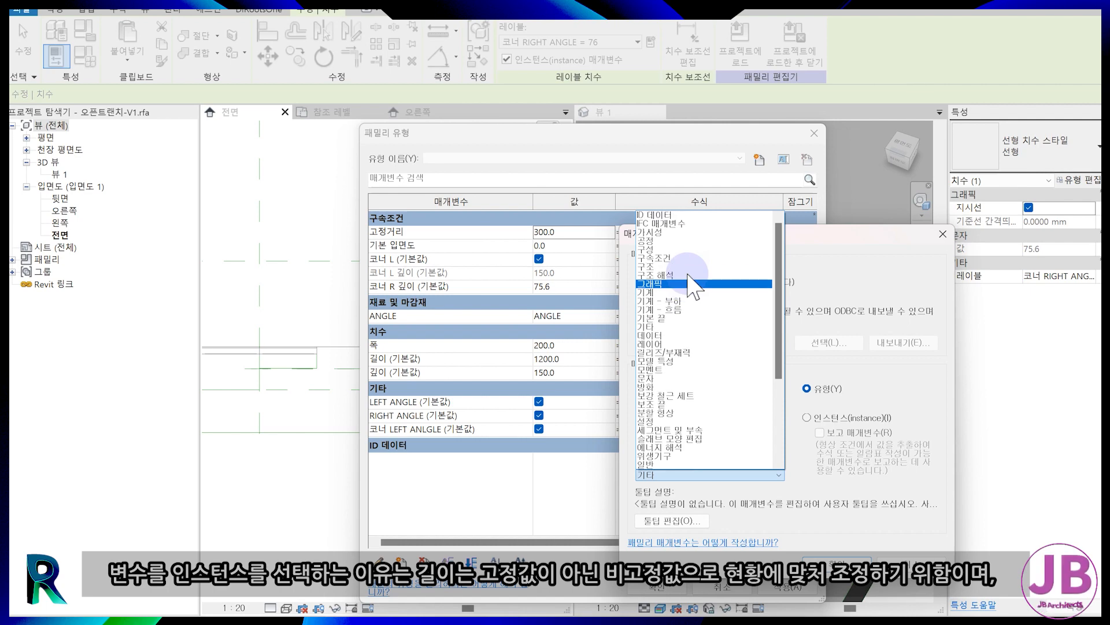
pyautogui.click(653, 250)
pyautogui.click(807, 417)
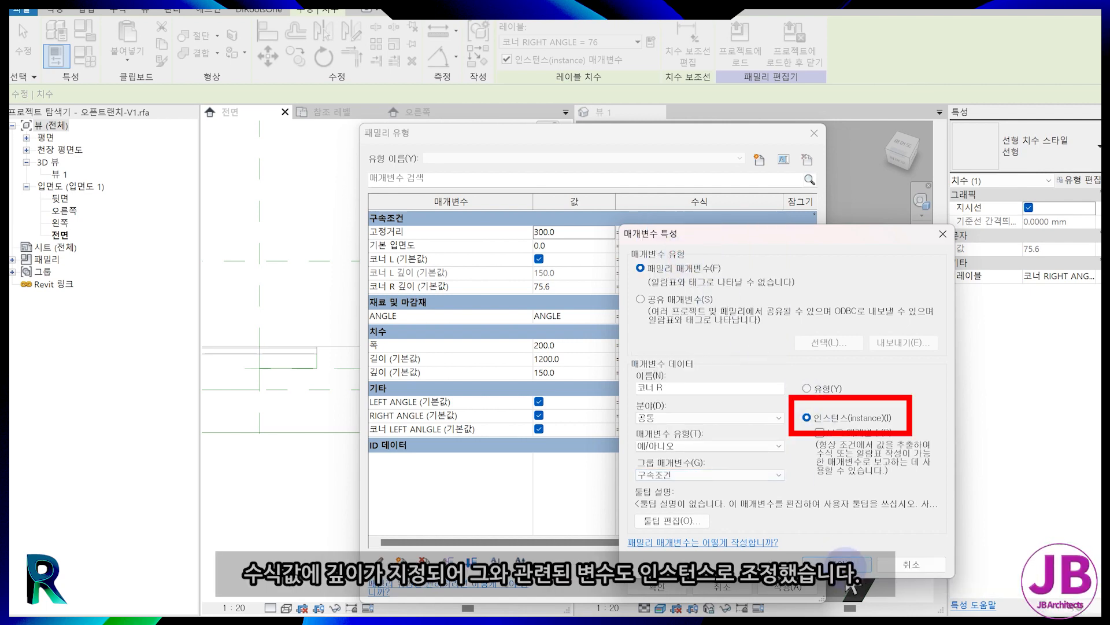
pyautogui.click(846, 562)
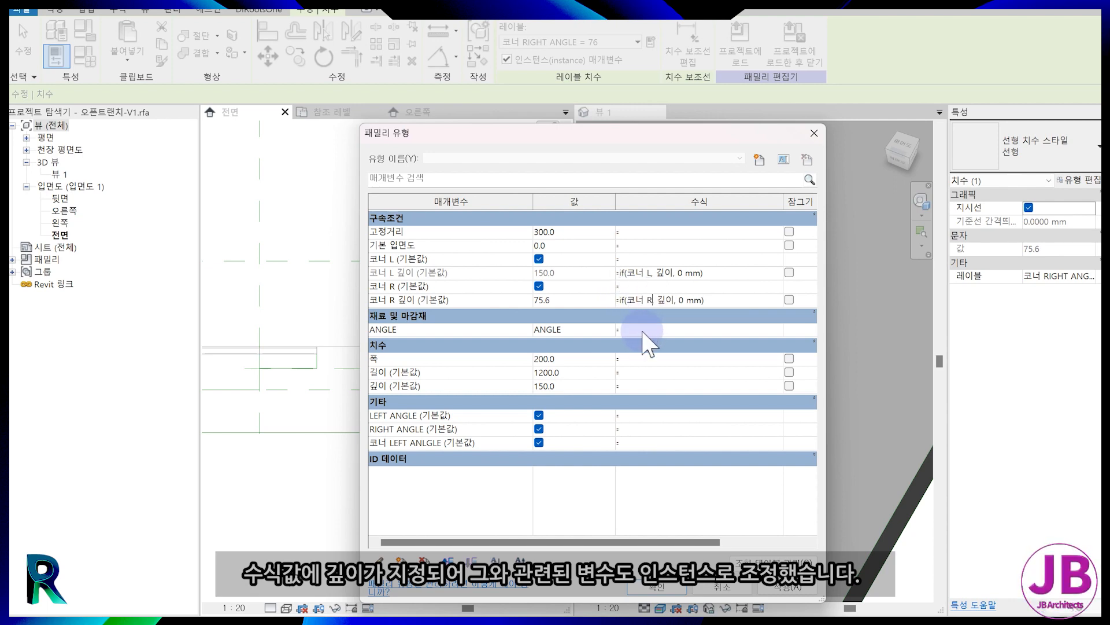
# - Complete the 코너 R 깊이 formula as if(코너 R, 깊이, 0 mm) and apply it
pyautogui.write(',')
pyautogui.press('Tab')
pyautogui.moveTo(540, 542); pyautogui.dragTo(455, 542)
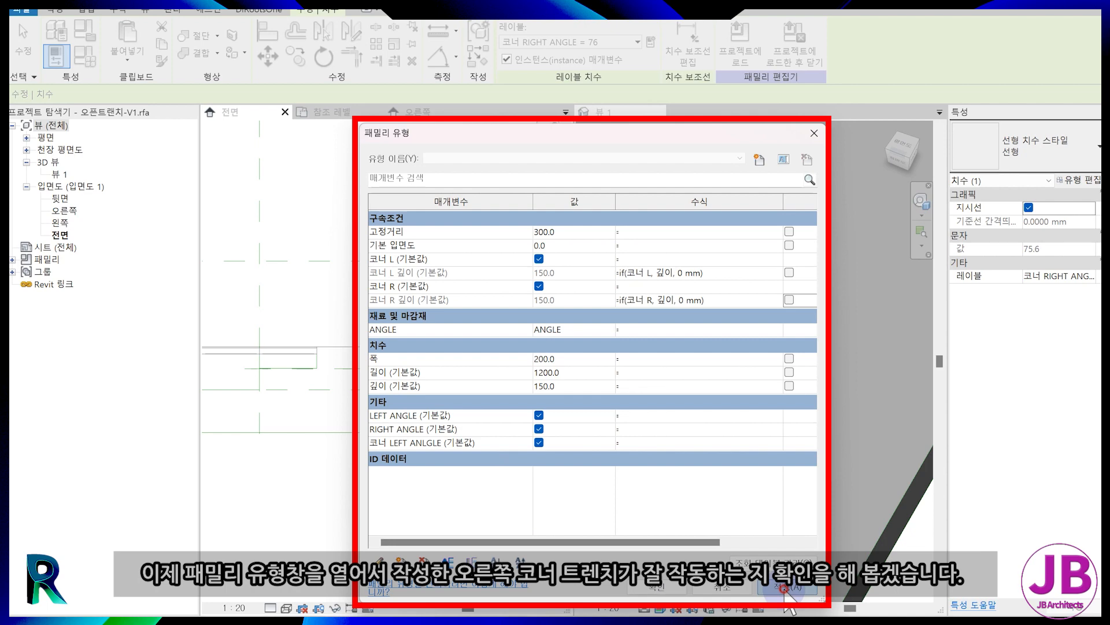
# - Test the right corner void by switching 코너 R off and back on, applying each change while watching the 3D view
pyautogui.moveTo(622, 135); pyautogui.dragTo(280, 99)
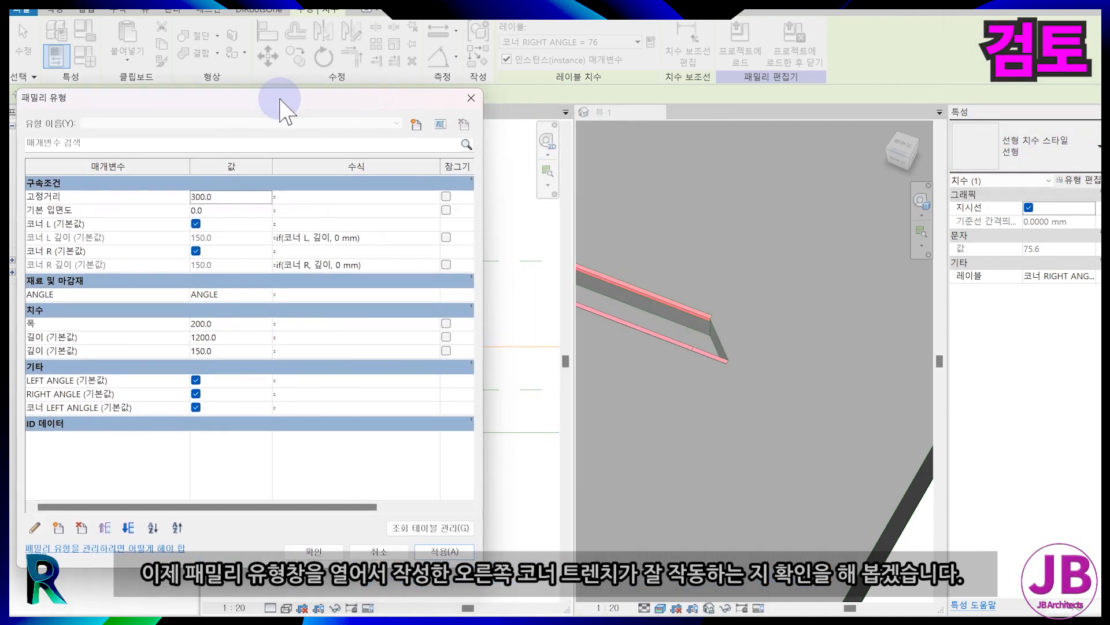
pyautogui.click(196, 250)
pyautogui.click(430, 552)
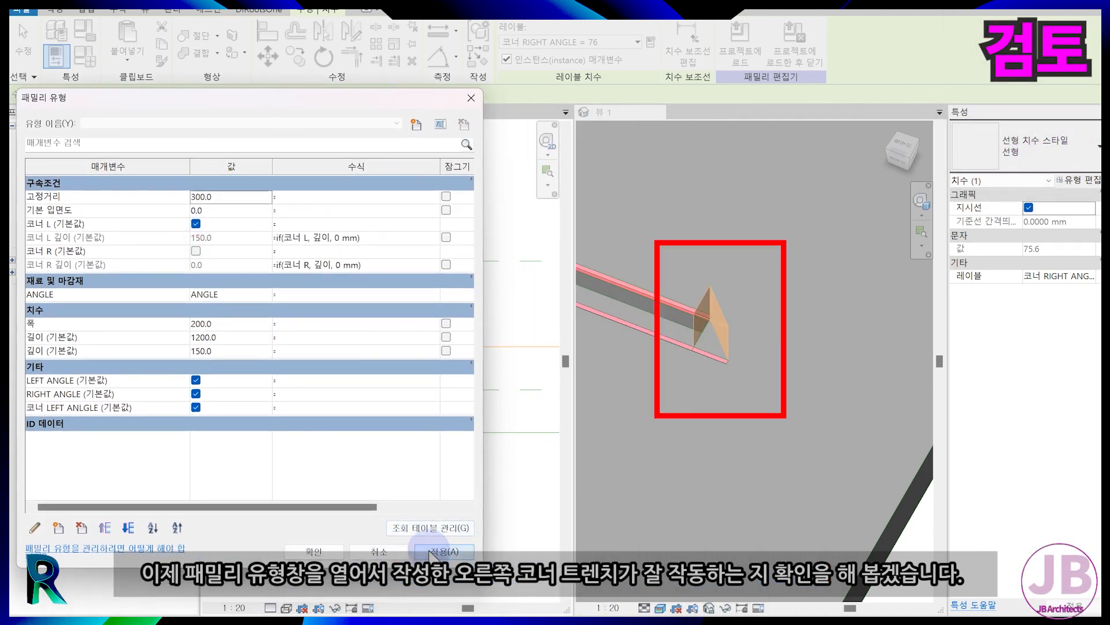
pyautogui.click(196, 250)
pyautogui.click(431, 552)
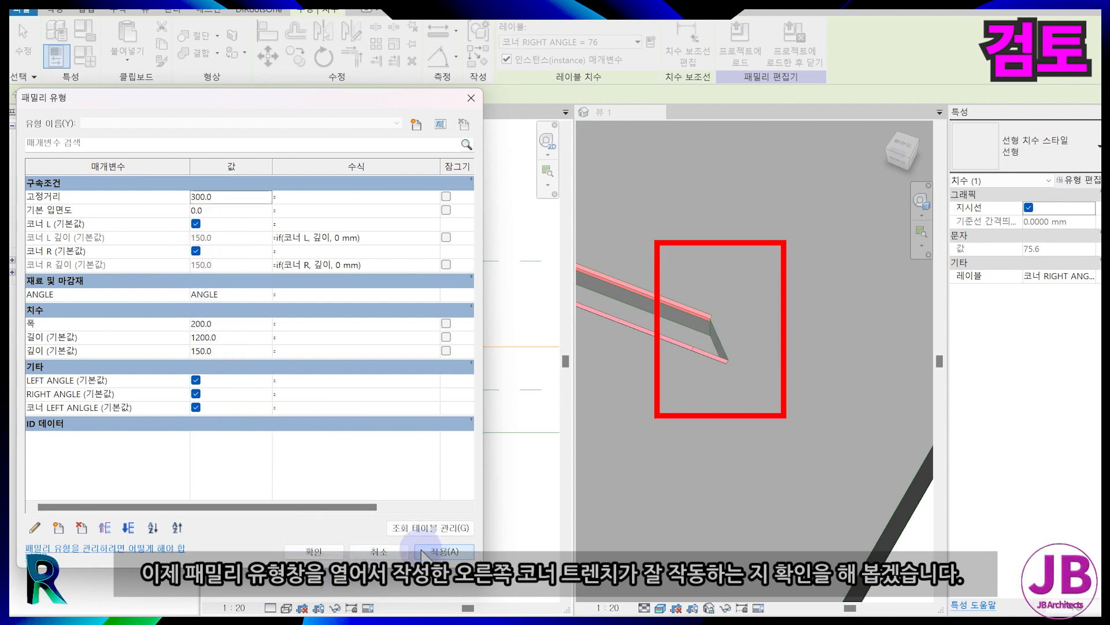
pyautogui.click(322, 550)
# - Link the right corner angle sweep's visibility to a new yes/no instance parameter named 코너 RIGHT ANGLE, grouped under 기타
pyautogui.click(714, 349)
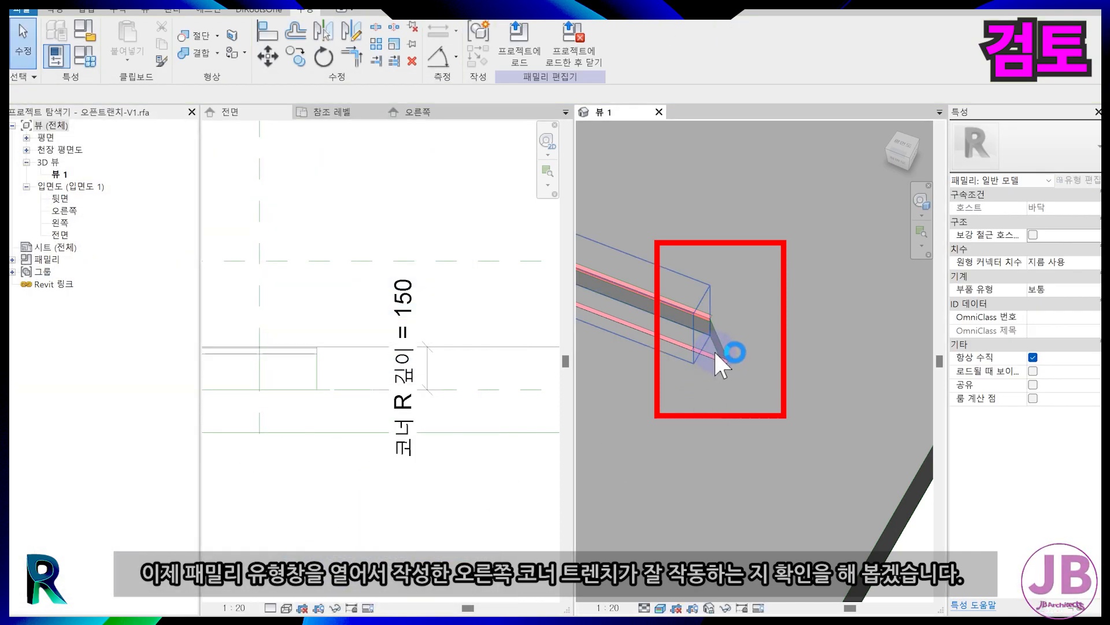
pyautogui.click(714, 348)
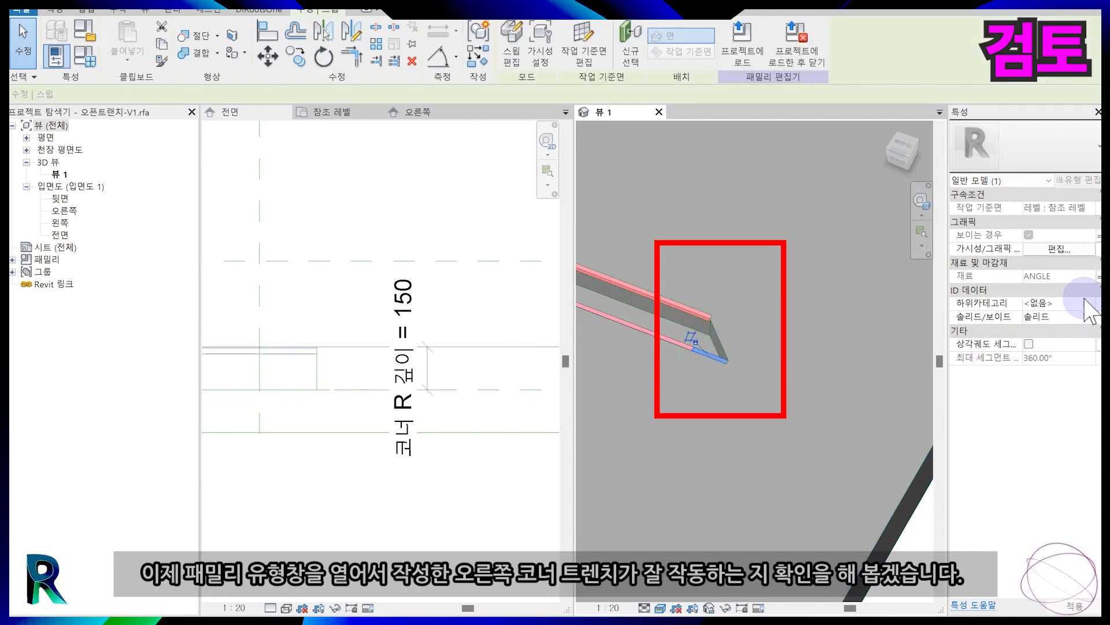
pyautogui.click(1096, 234)
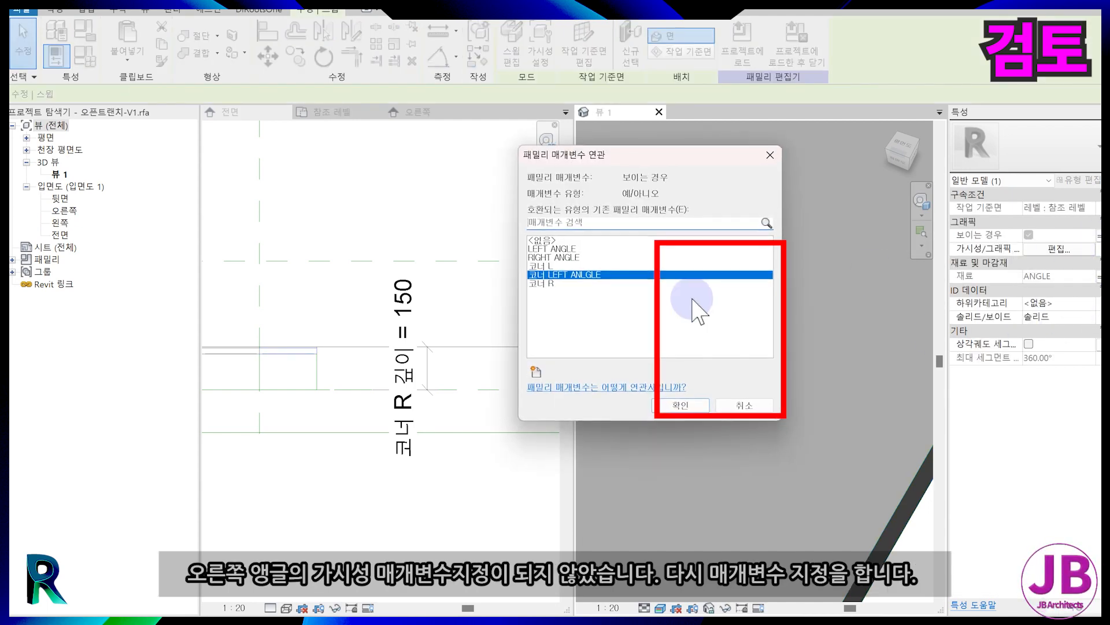
pyautogui.click(535, 371)
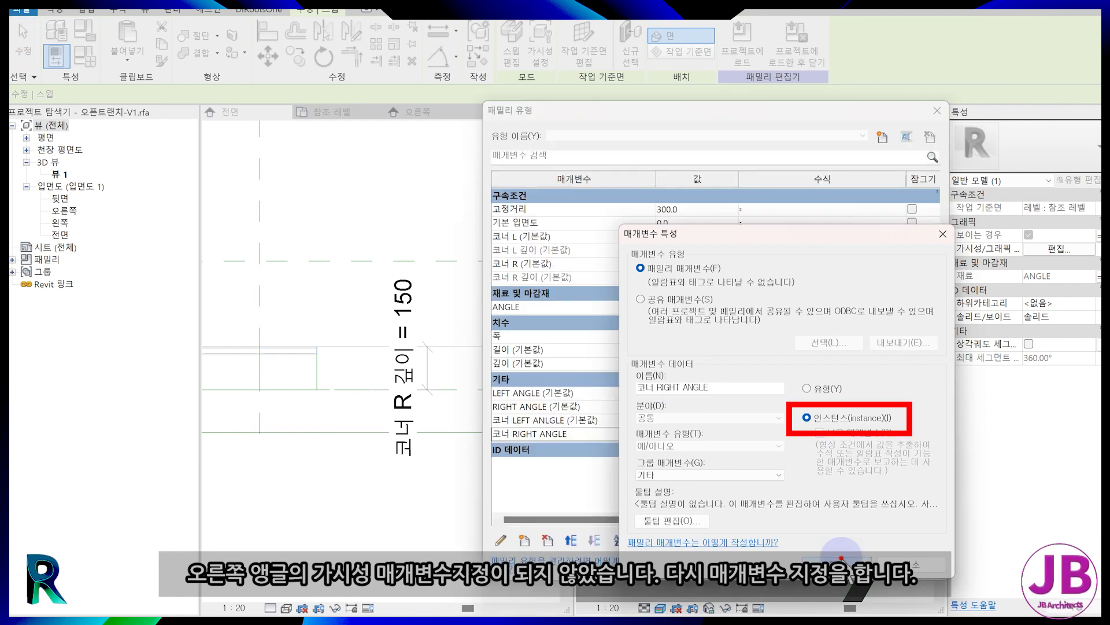
pyautogui.click(841, 560)
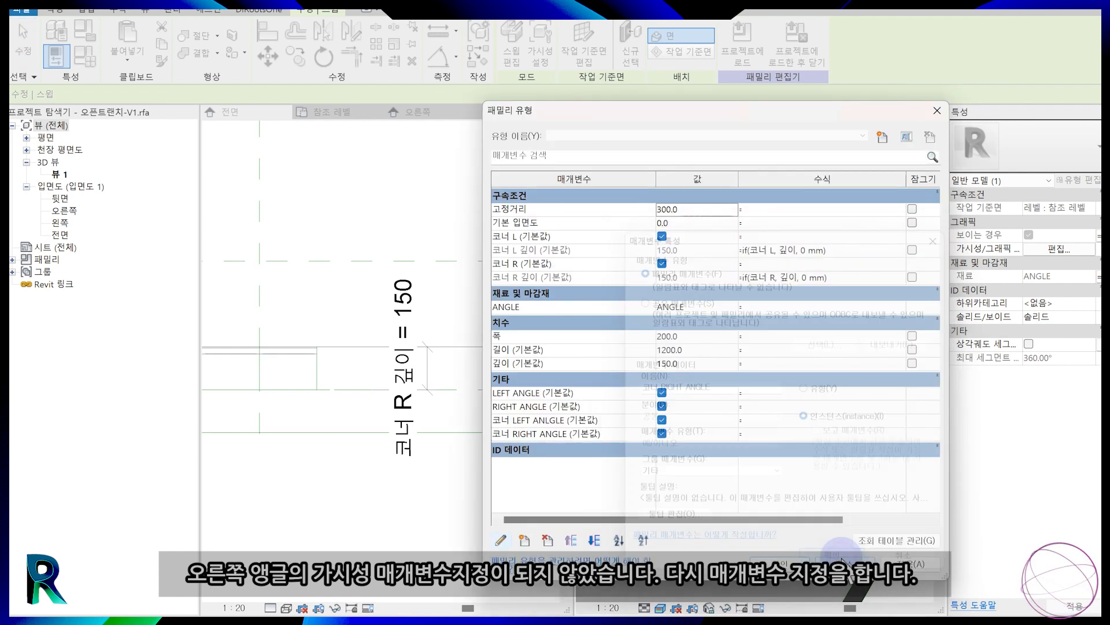
pyautogui.click(781, 560)
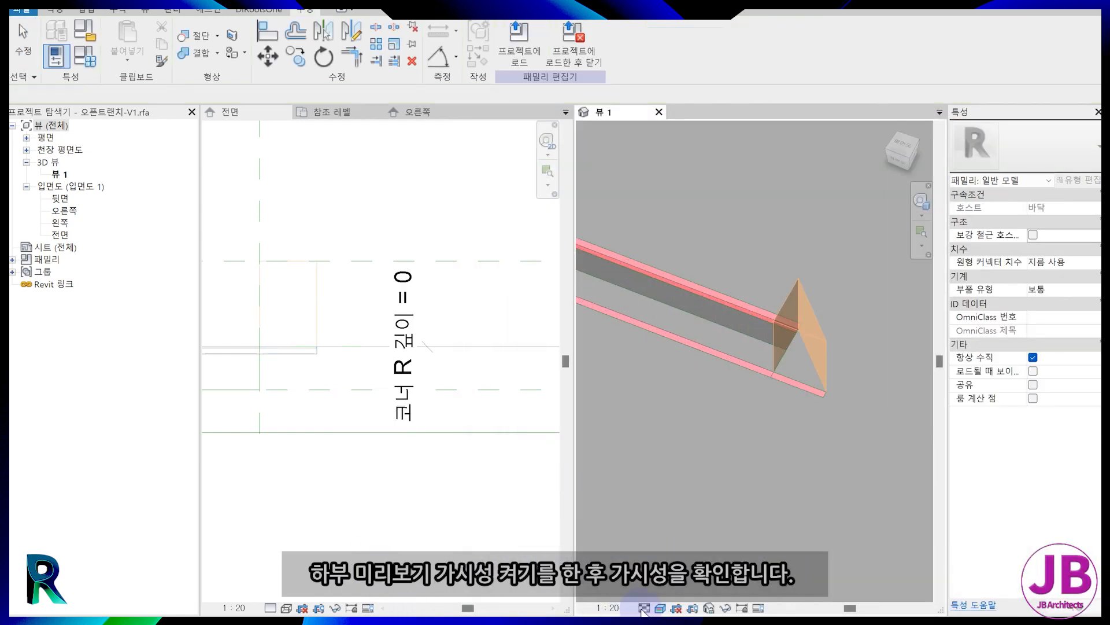
# - Enable preview visibility in the 3D view and switch on 코너 R and 코너 RIGHT ANGLE in the family types
pyautogui.click(760, 607)
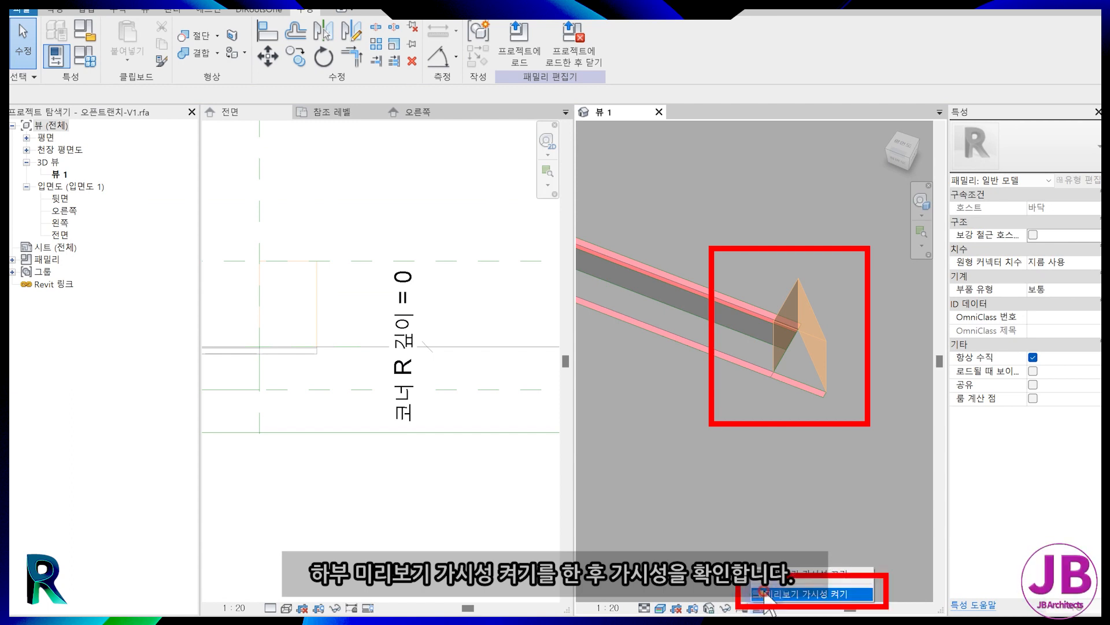
pyautogui.click(798, 593)
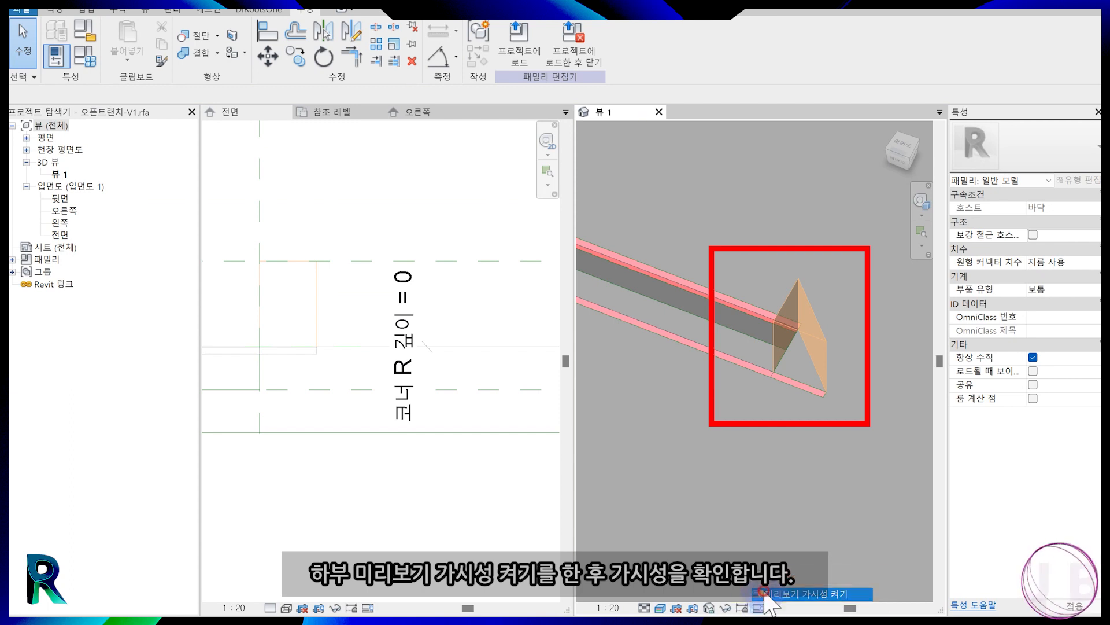
pyautogui.click(85, 57)
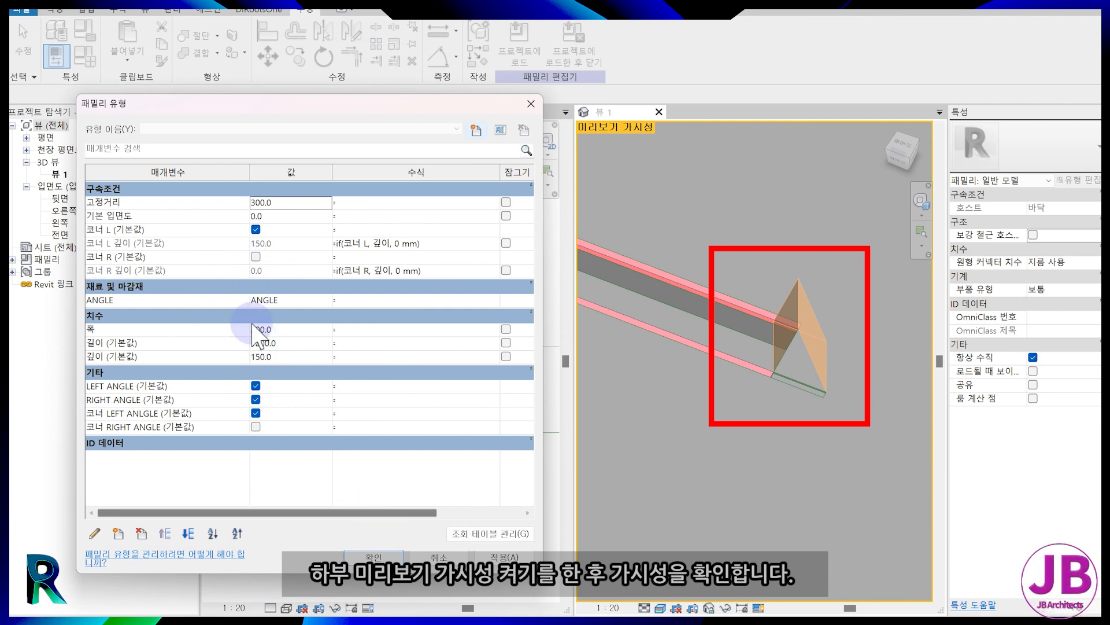
pyautogui.click(255, 256)
pyautogui.click(504, 556)
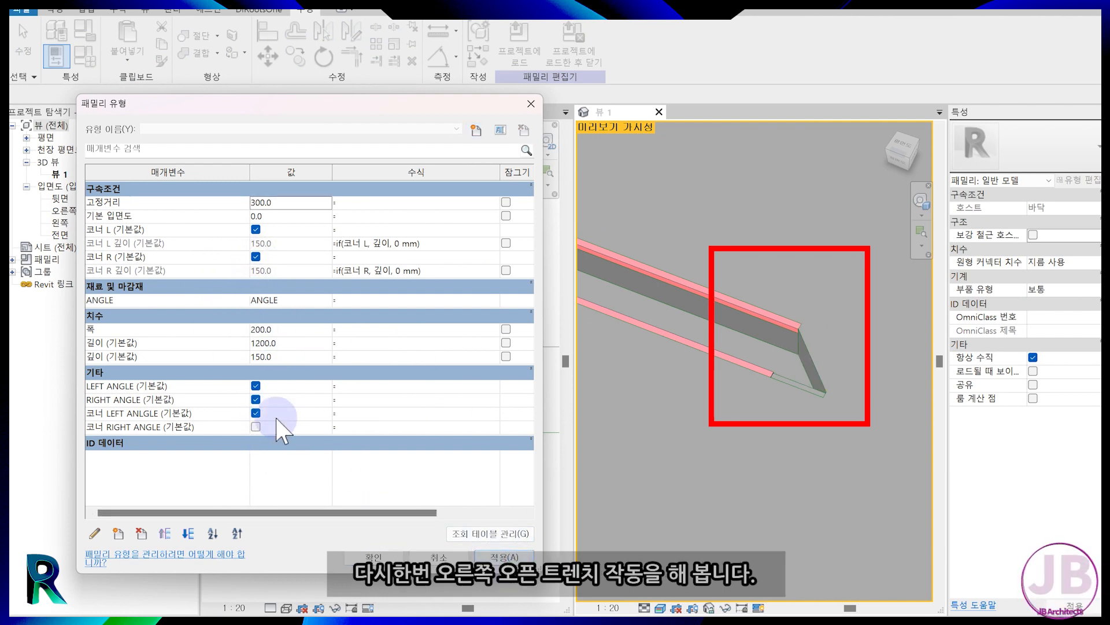
pyautogui.click(390, 555)
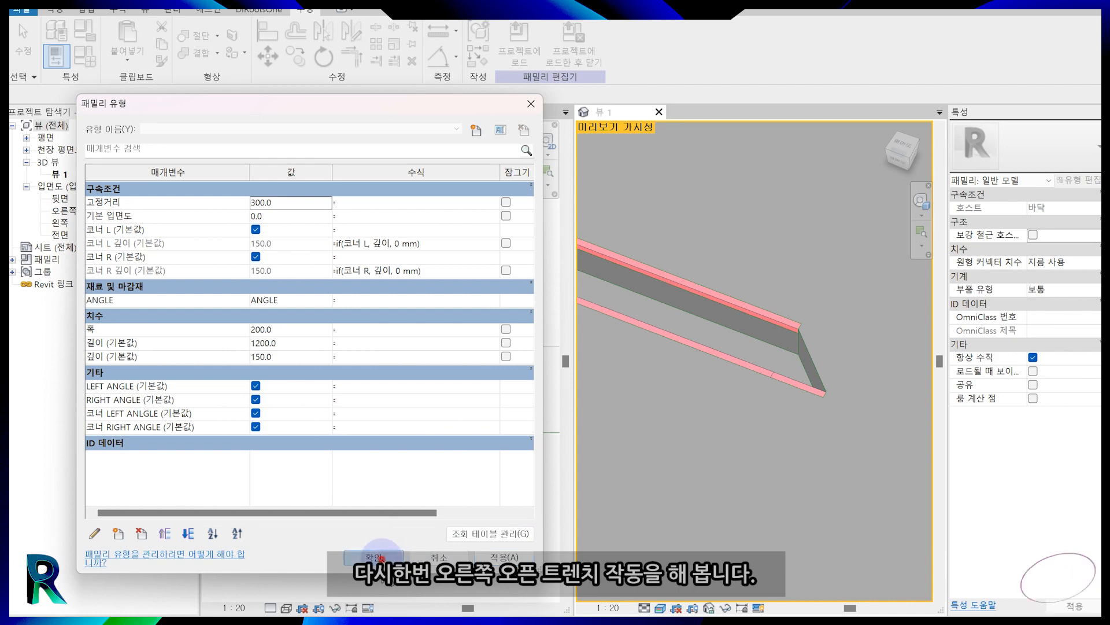
# - Switch off 코너 L, 코너 R, 코너 LEFT ANLGLE and 코너 RIGHT ANGLE in the family types and apply the changes
pyautogui.scroll(-3, 680, 440)
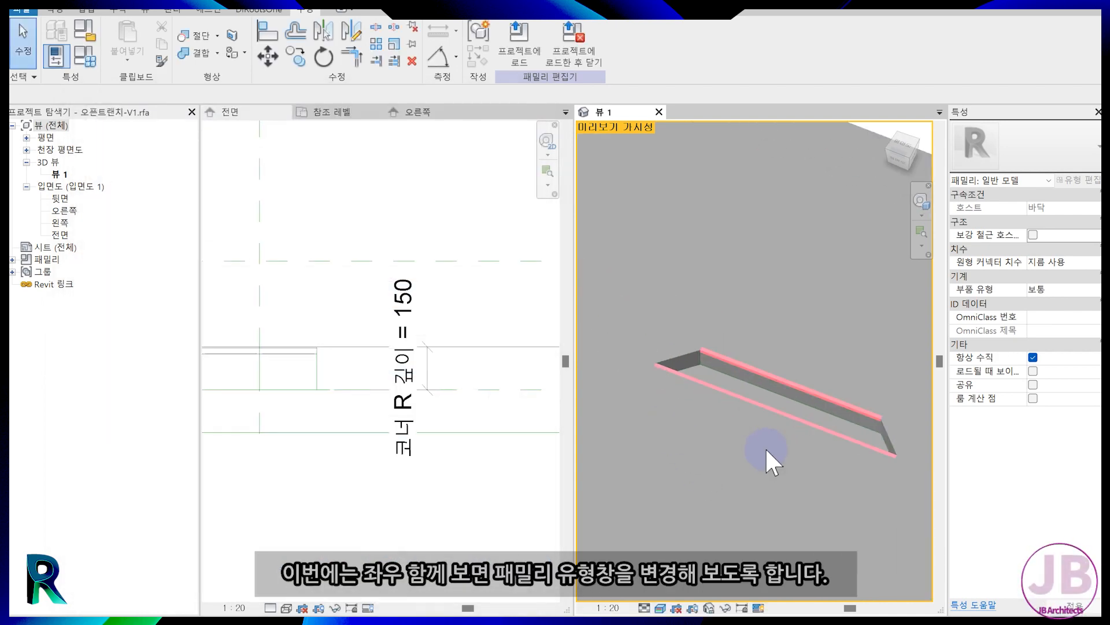
pyautogui.click(86, 58)
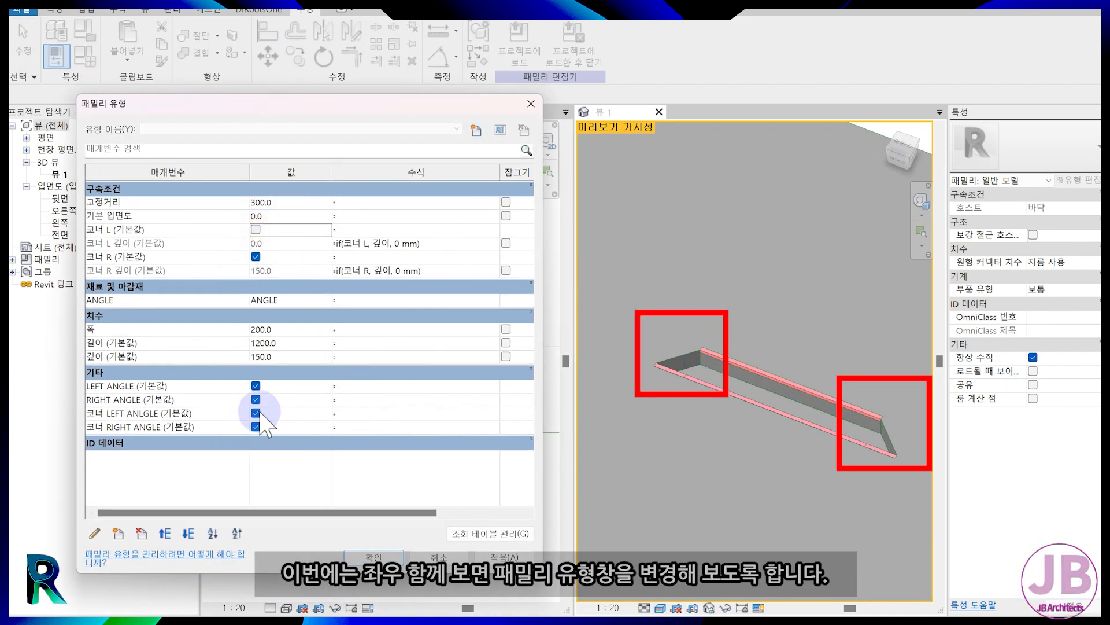
pyautogui.click(255, 426)
pyautogui.click(256, 256)
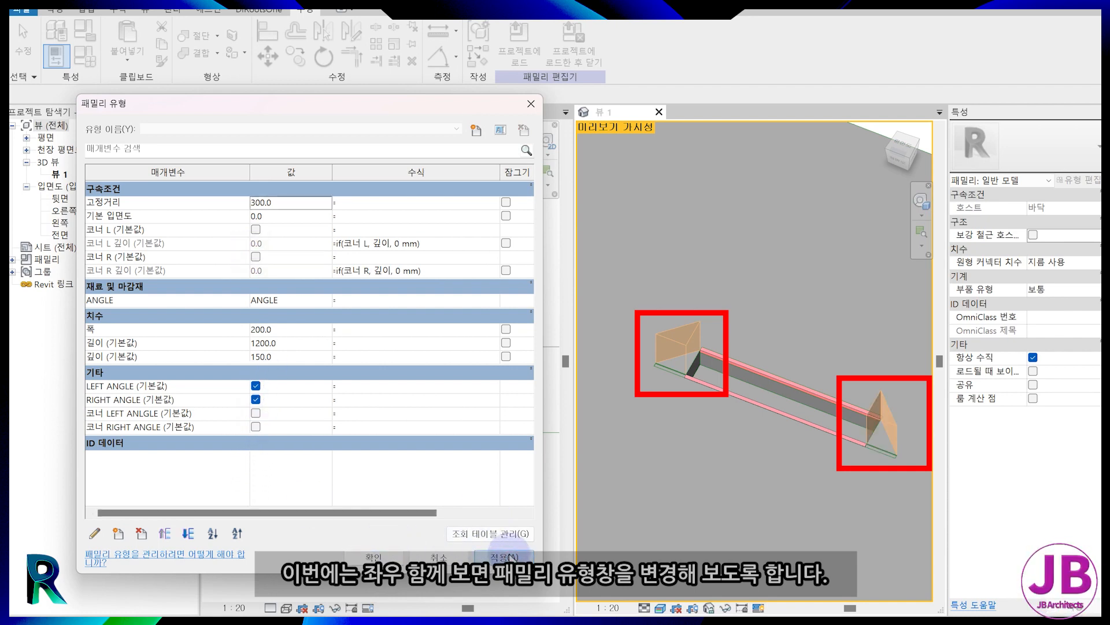
pyautogui.click(405, 556)
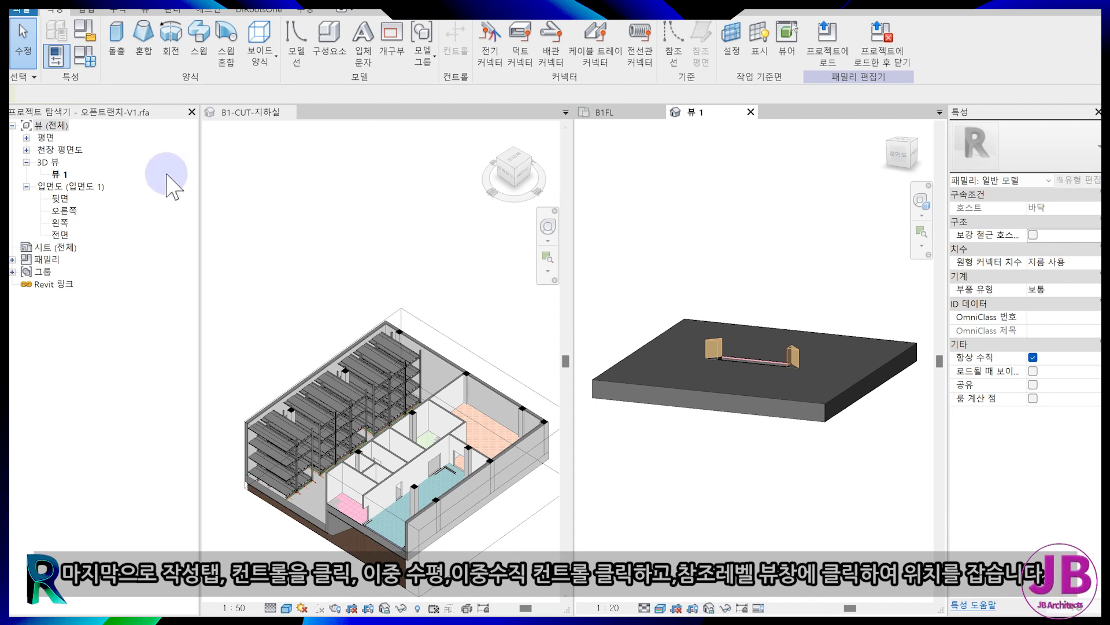
# - Place a double horizontal and a double vertical flip control above the trench in the 참조 레벨 plan
pyautogui.click(26, 138)
pyautogui.doubleClick(68, 149)
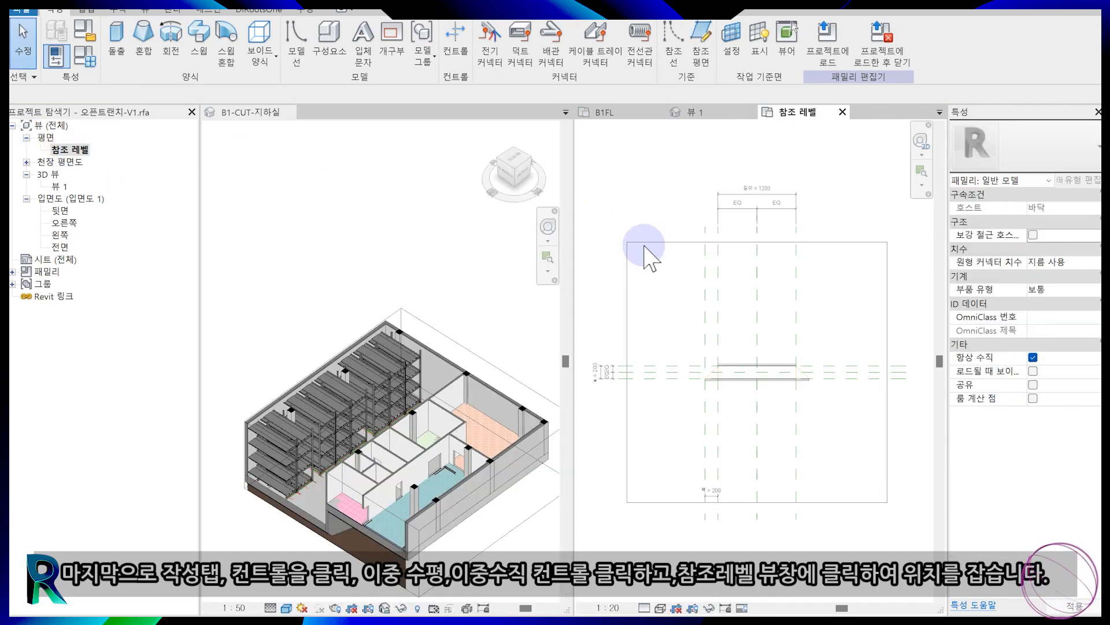
pyautogui.click(453, 56)
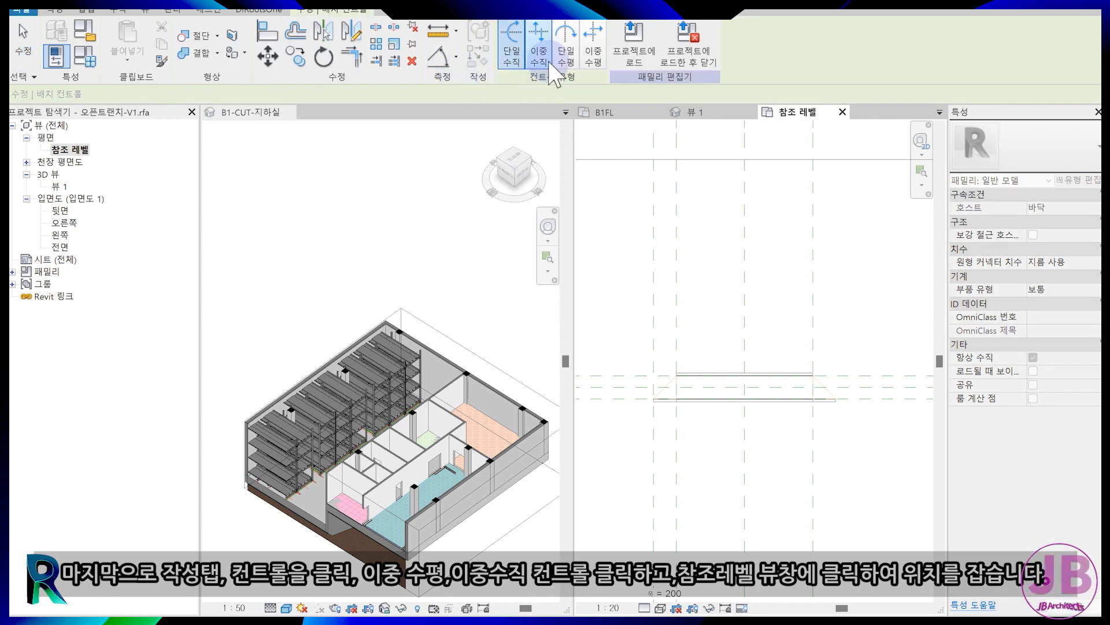
pyautogui.click(593, 52)
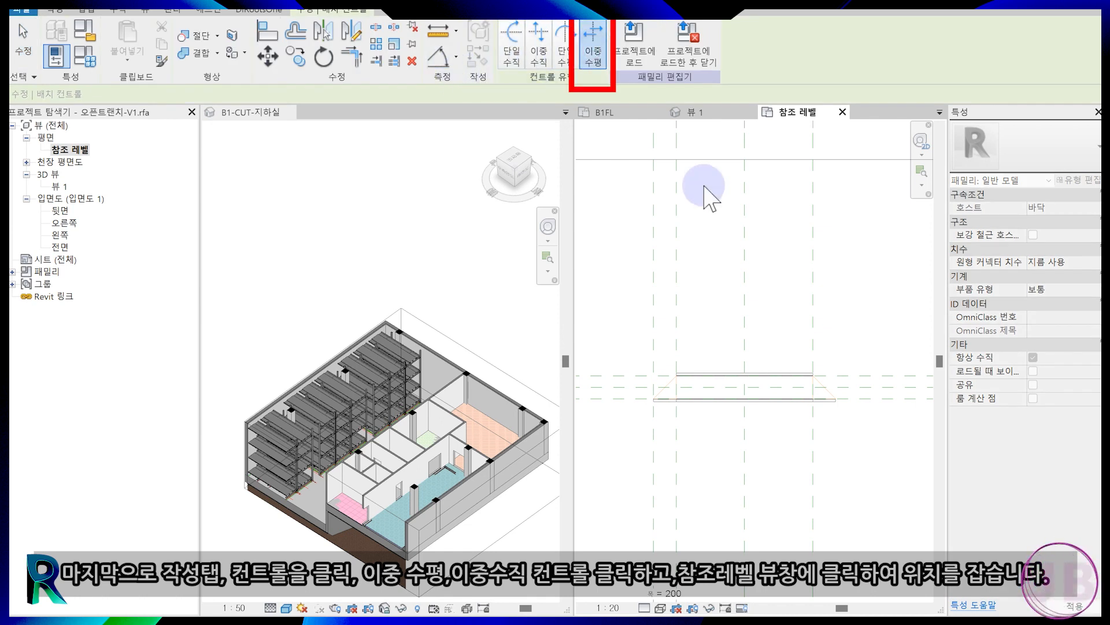
pyautogui.click(763, 317)
pyautogui.click(537, 56)
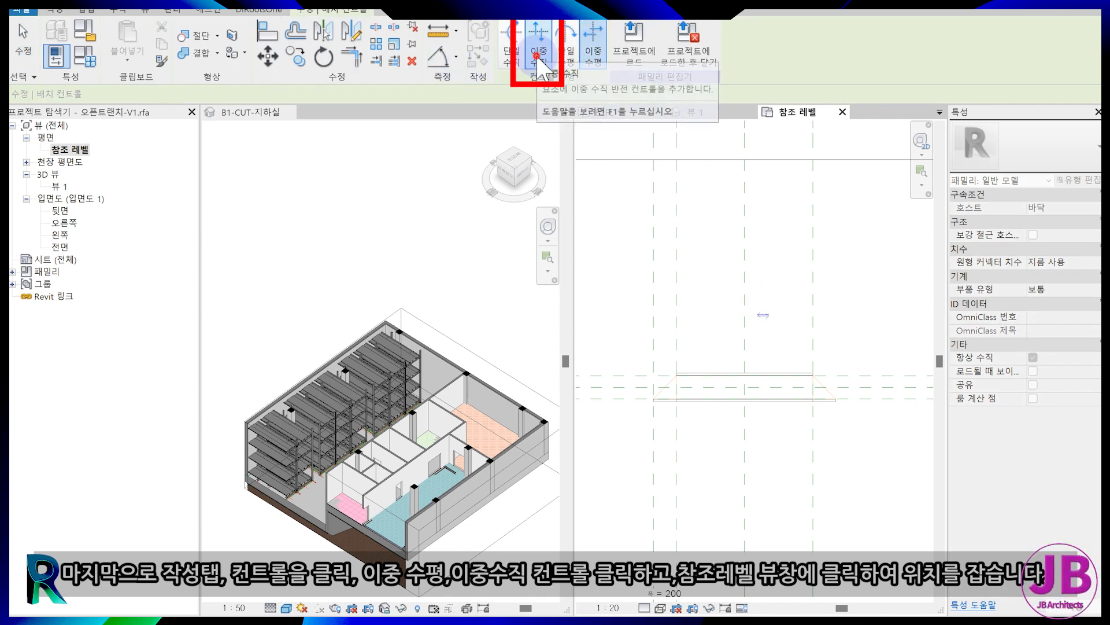
pyautogui.click(718, 316)
pyautogui.scroll(4, 727, 331)
pyautogui.press('Escape')
# - Move both flip controls down closer to the trench, roughly level with each other
pyautogui.moveTo(712, 303); pyautogui.dragTo(721, 338)
pyautogui.moveTo(791, 304); pyautogui.dragTo(791, 354)
pyautogui.click(669, 341)
pyautogui.moveTo(721, 337); pyautogui.dragTo(733, 357)
pyautogui.click(682, 329)
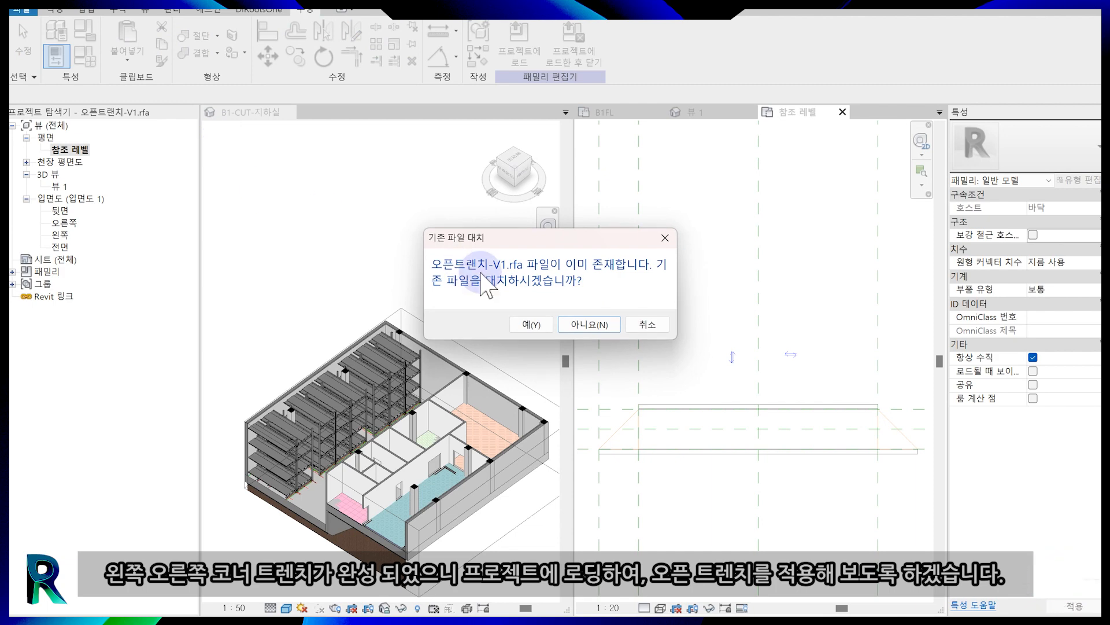
# - Save over the existing 오픈트랜치-V1.rfa and load the family into the project, overwriting the existing version and its parameter values
pyautogui.click(534, 323)
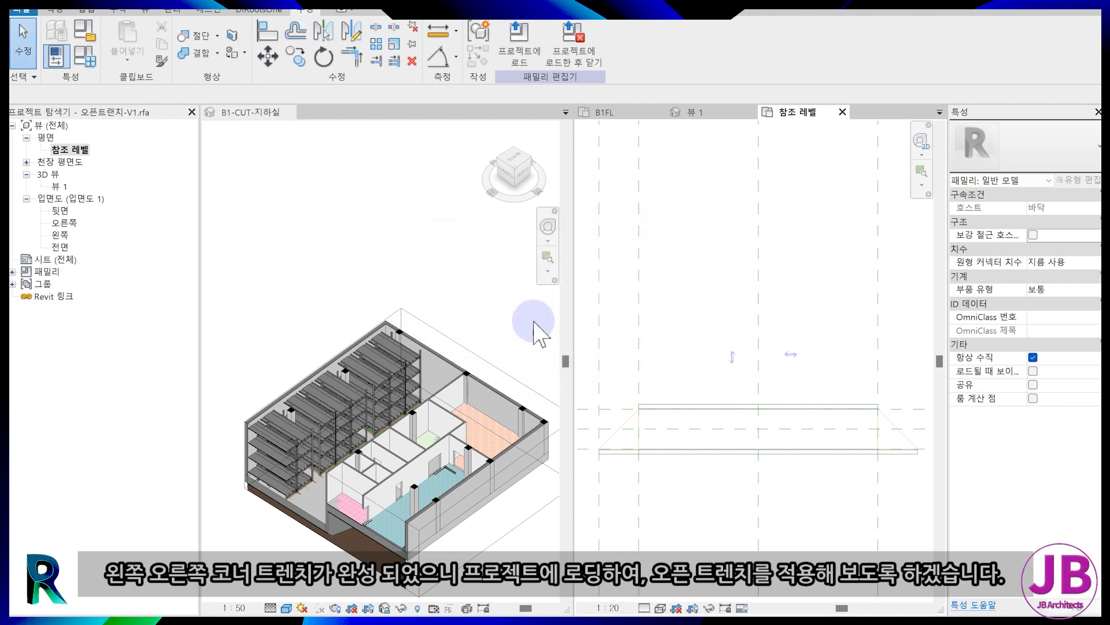
pyautogui.click(518, 42)
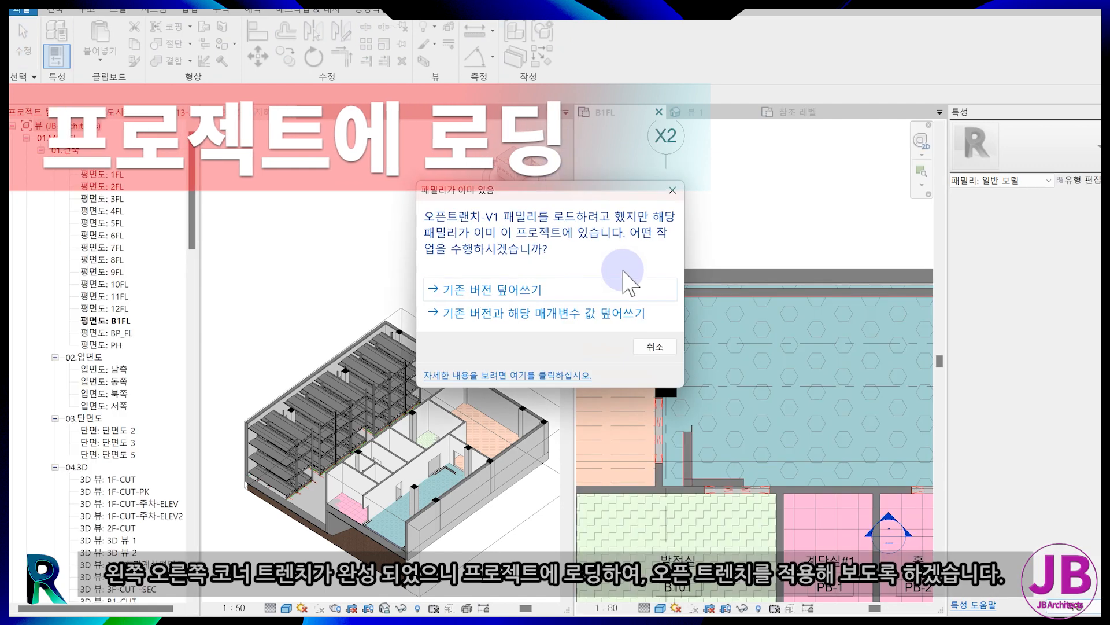
pyautogui.click(539, 311)
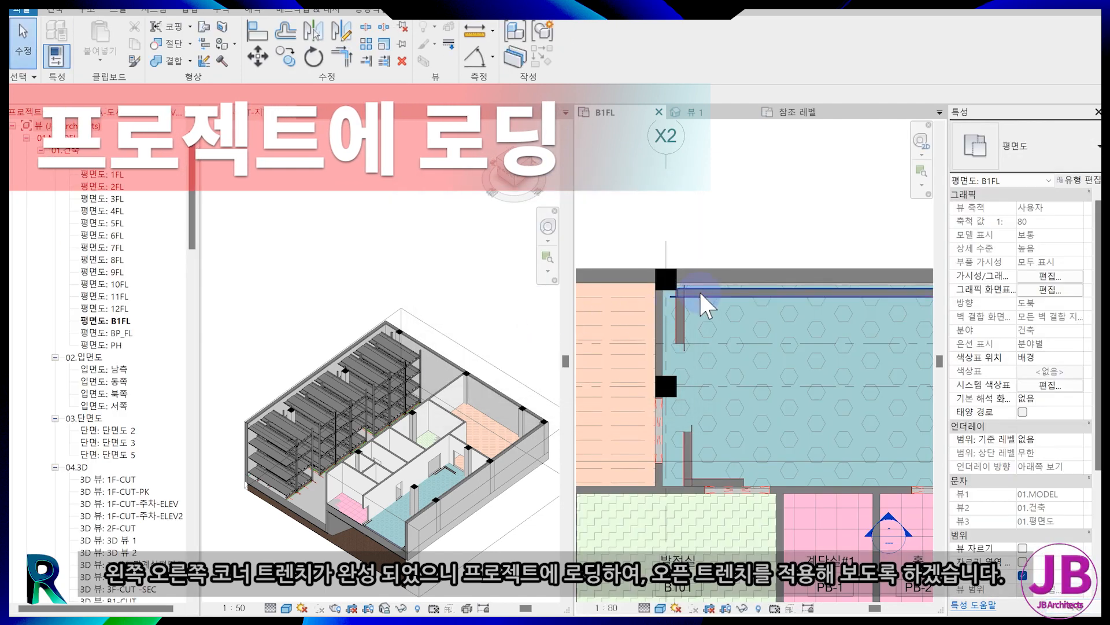
# - Adjust the adjoining ends of the long horizontal trench and the left vertical trench on B1FL so they meet at the upper-left corner
pyautogui.click(702, 310)
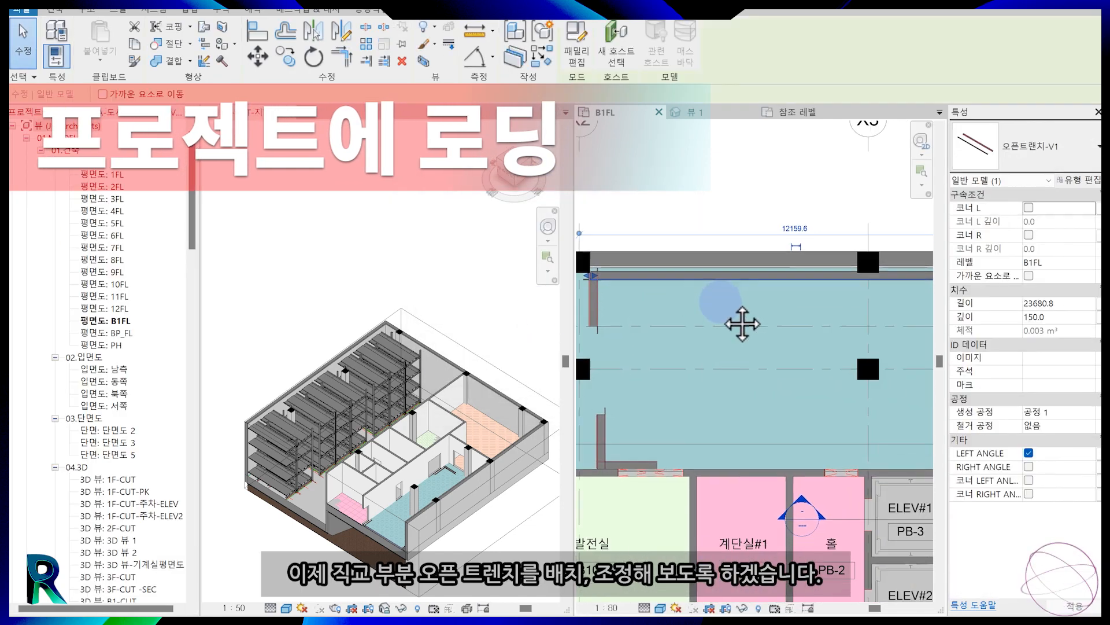
pyautogui.scroll(3, 701, 289)
pyautogui.moveTo(640, 284); pyautogui.dragTo(650, 311, button='middle')
pyautogui.scroll(3, 650, 311)
pyautogui.click(649, 312)
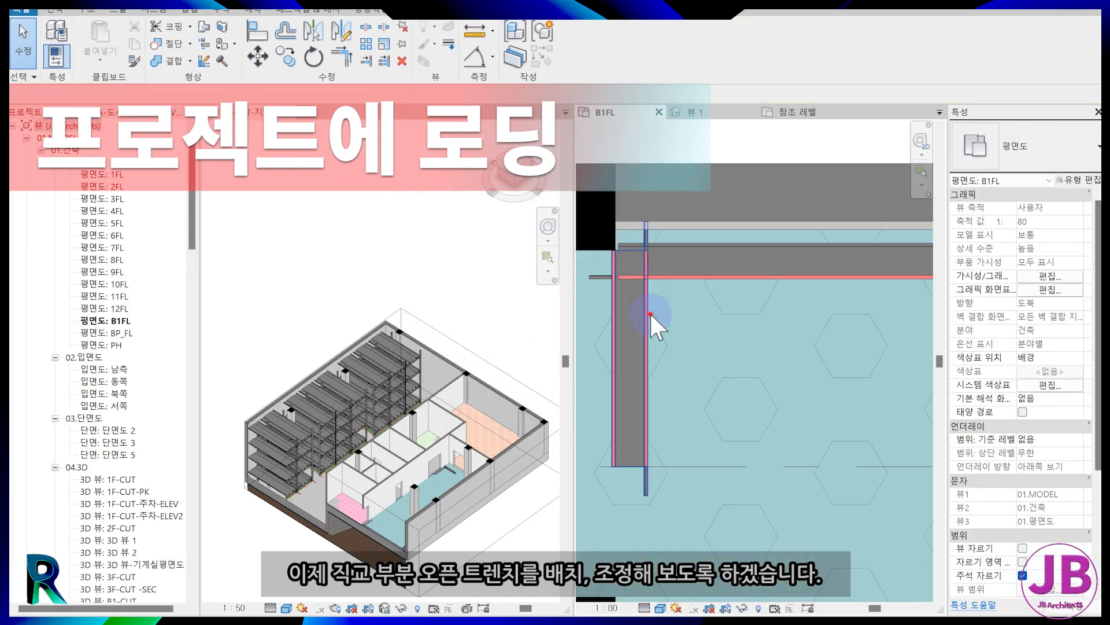
pyautogui.click(632, 271)
pyautogui.click(662, 289)
pyautogui.click(628, 293)
pyautogui.click(600, 283)
pyautogui.moveTo(619, 261); pyautogui.dragTo(646, 262)
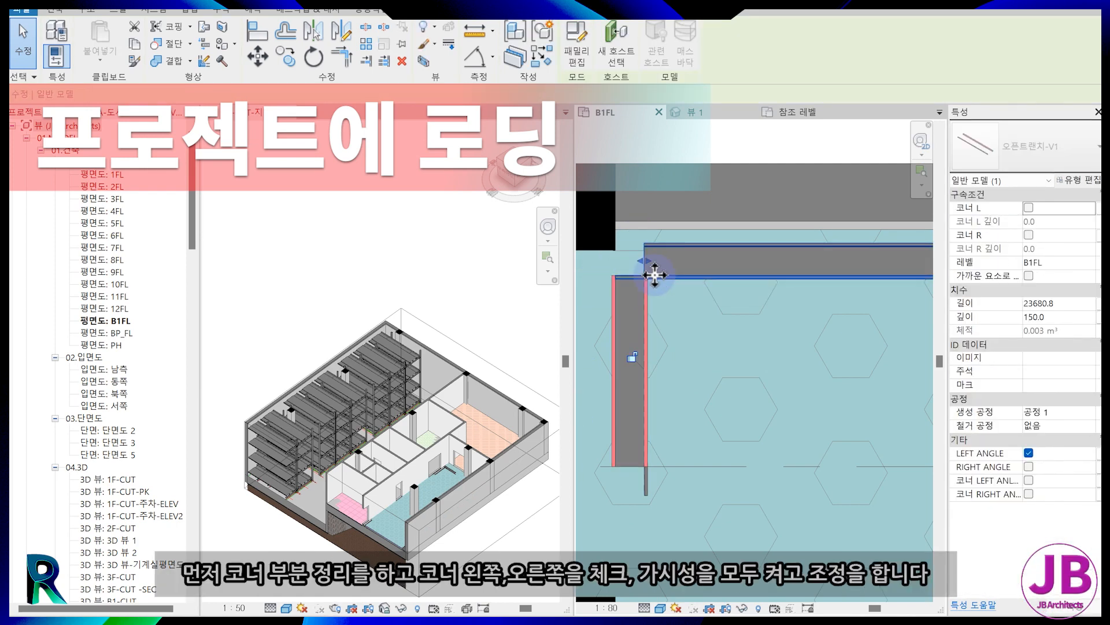
pyautogui.click(694, 326)
# - Turn on 코너 L, 코너 R, 코너 LEFT ANLGLE and 코너 RIGHT ANGLE for the long horizontal trench and flip it vertically
pyautogui.click(705, 250)
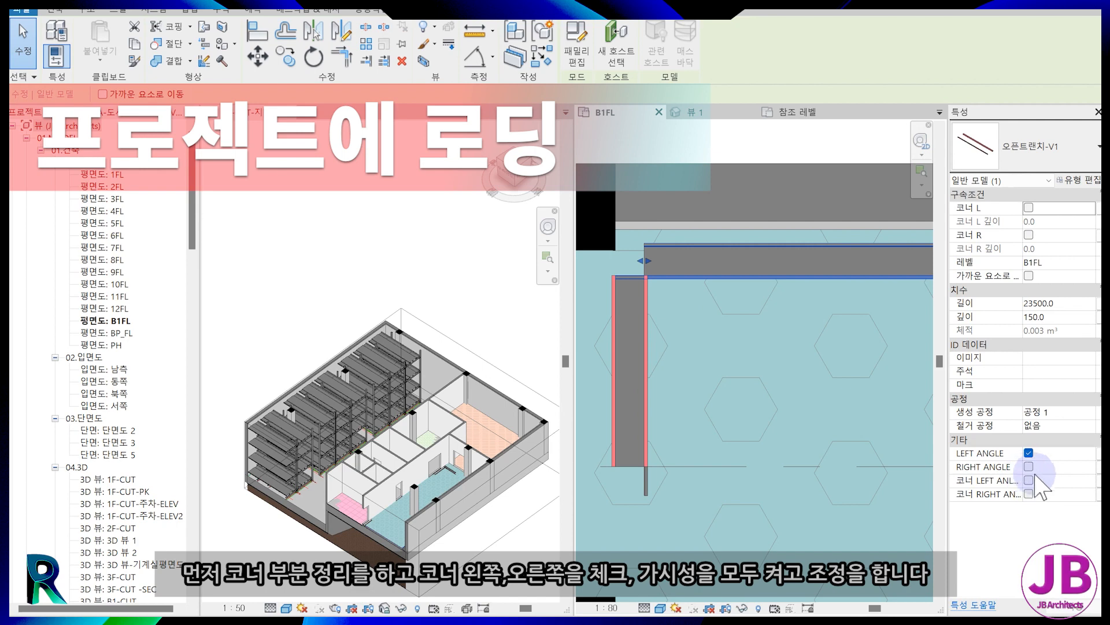
pyautogui.click(1029, 207)
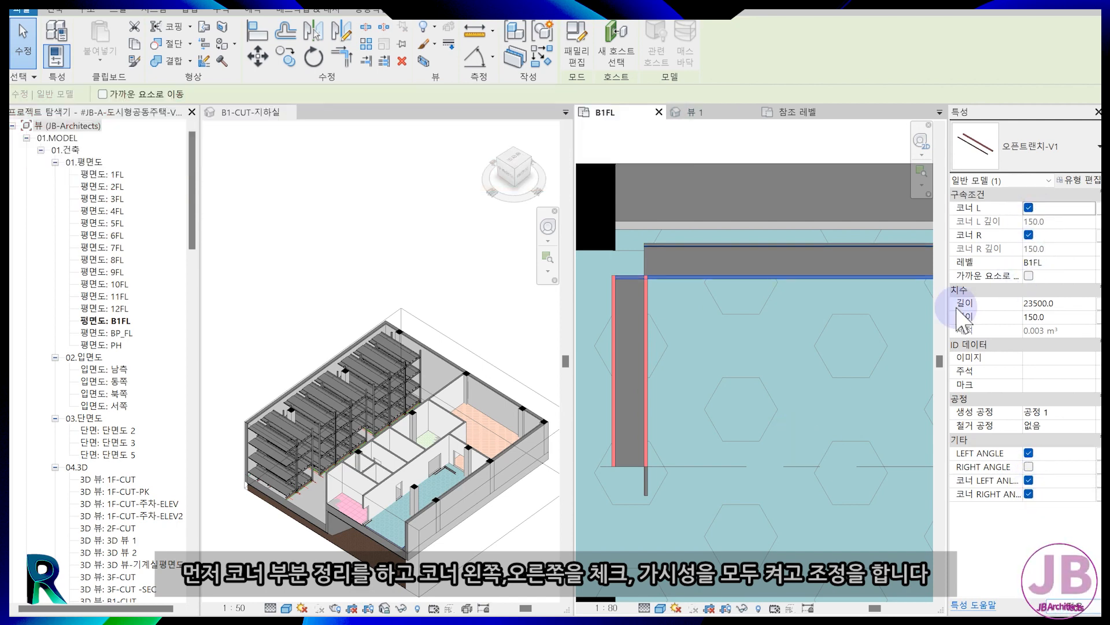
pyautogui.click(690, 250)
pyautogui.scroll(-5, 706, 315)
pyautogui.moveTo(738, 320); pyautogui.dragTo(599, 316, button='middle')
pyautogui.moveTo(867, 338); pyautogui.dragTo(669, 290, button='middle')
pyautogui.scroll(2, 783, 227)
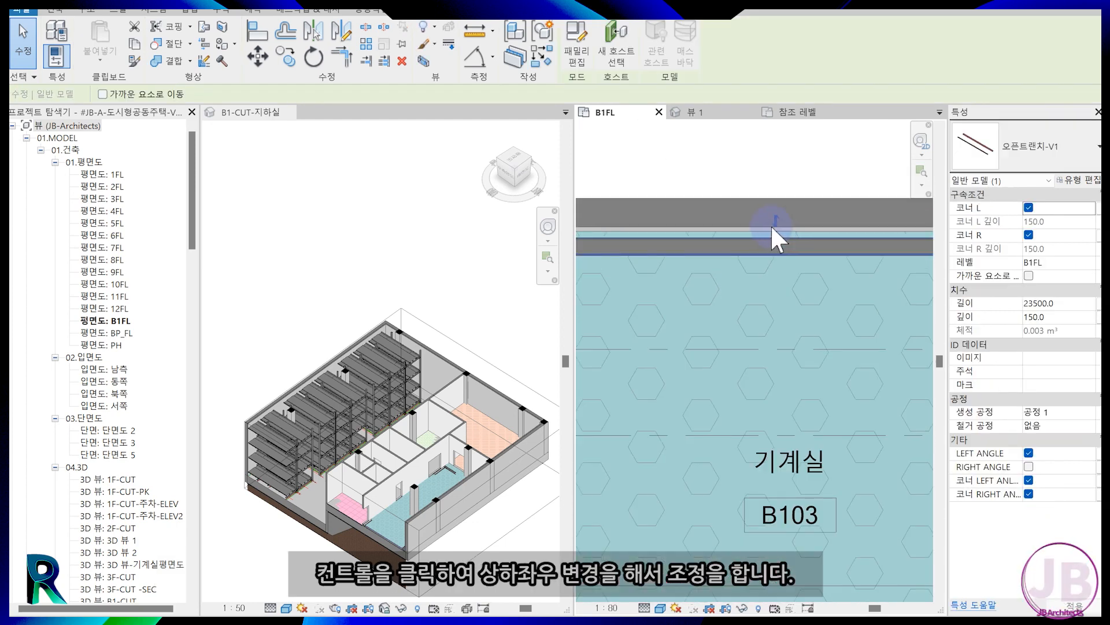
pyautogui.scroll(-3, 746, 318)
pyautogui.scroll(2, 735, 321)
pyautogui.press('Escape')
# - Turn on both corners and both corner angles for the left vertical trench and flip it so its longer edge faces the wall
pyautogui.click(643, 296)
pyautogui.click(1028, 235)
pyautogui.click(1029, 480)
pyautogui.click(1029, 494)
pyautogui.click(619, 314)
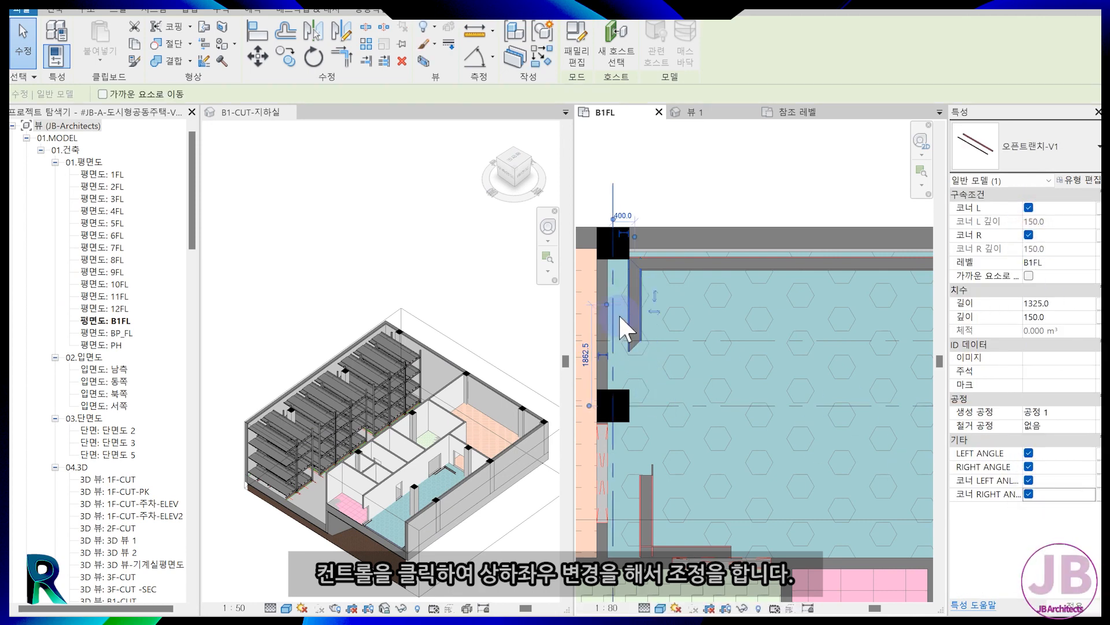
pyautogui.click(668, 350)
# - Delete the short vertical trench at the room's lower-left corner
pyautogui.click(658, 489)
pyautogui.press('Delete')
# - Turn on the corners of the short lower-left horizontal trench and align the left vertical trench's lower end with it
pyautogui.click(665, 546)
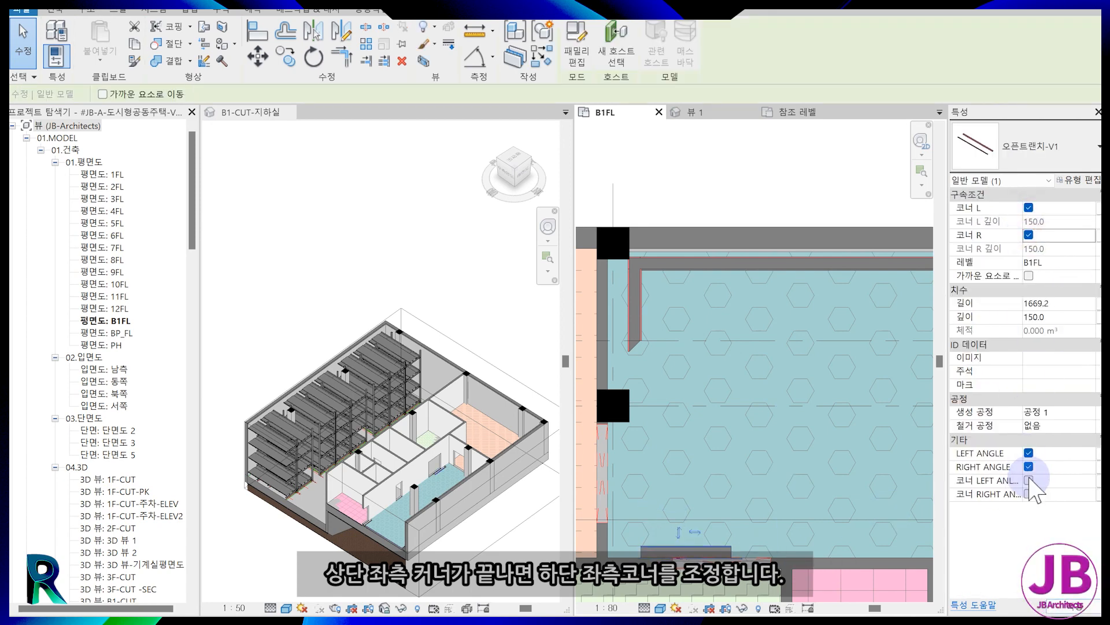
pyautogui.press('a')
pyautogui.press('l')
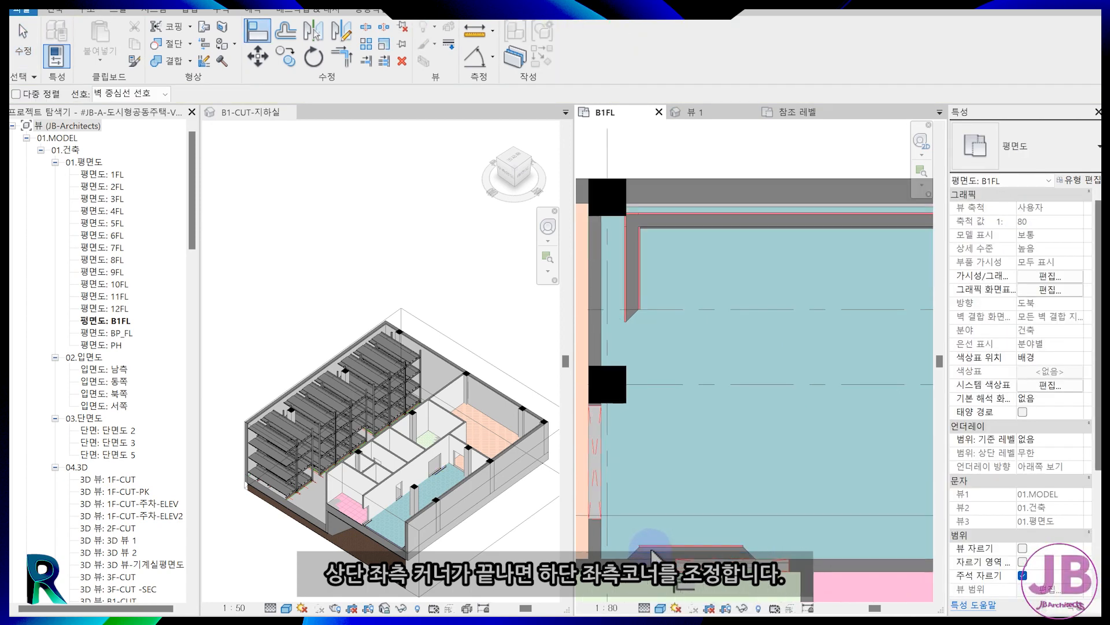
pyautogui.scroll(5, 616, 175)
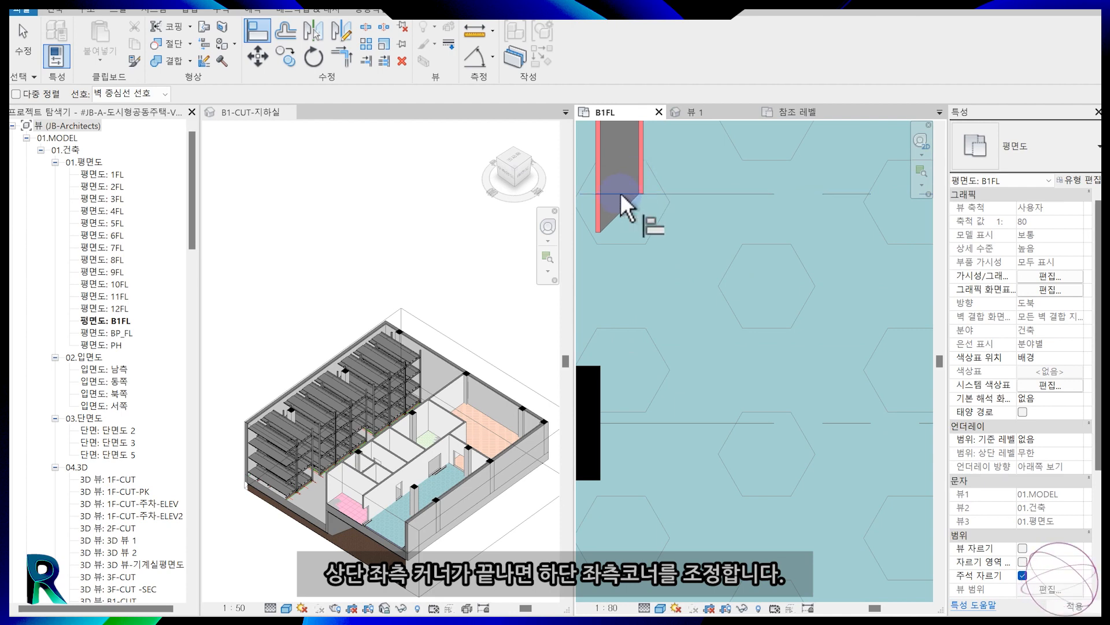
pyautogui.click(619, 192)
pyautogui.scroll(-5, 620, 192)
pyautogui.scroll(4, 624, 347)
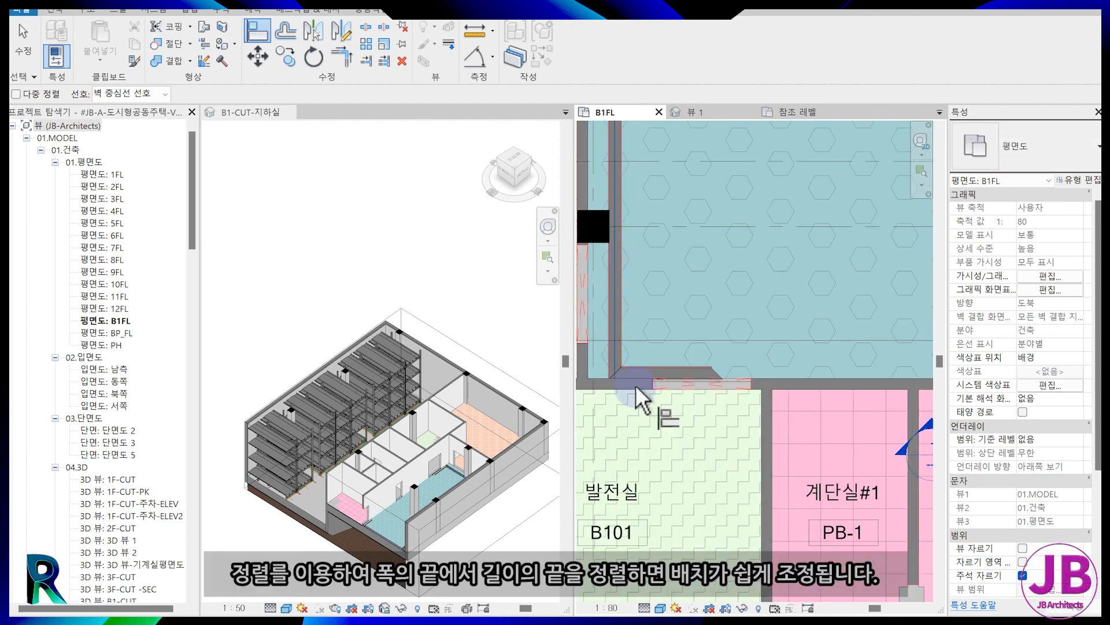
# - Turn on both corners and corner angles for the right vertical trench and align its upper end with the top horizontal trench
pyautogui.moveTo(659, 310); pyautogui.dragTo(682, 465, button='middle')
pyautogui.scroll(-4, 831, 272)
pyautogui.scroll(5, 759, 256)
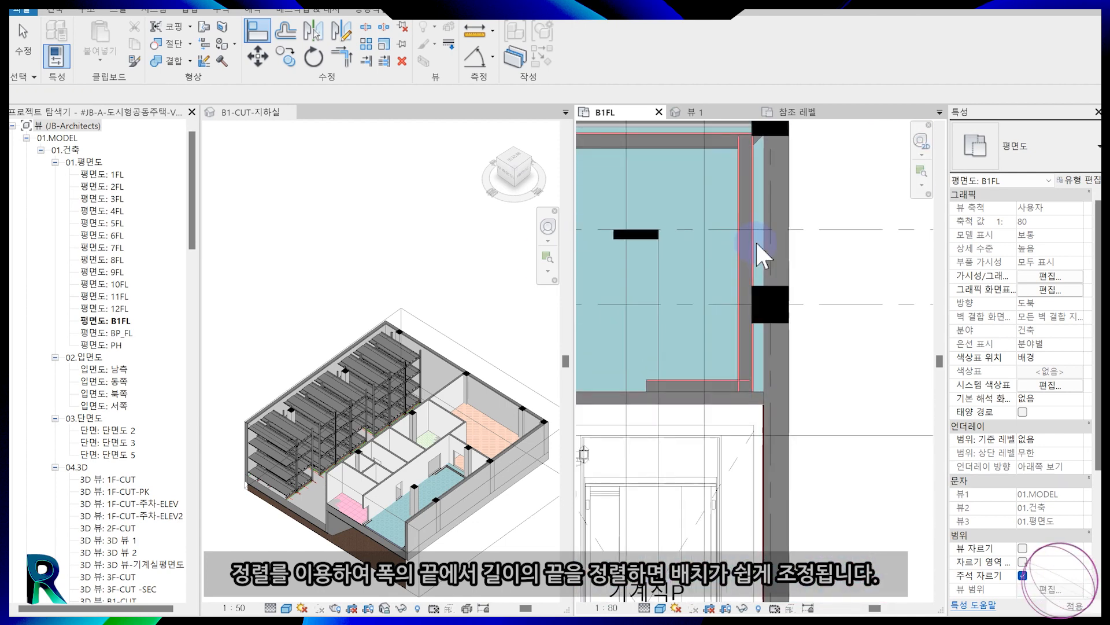
pyautogui.scroll(2, 787, 209)
pyautogui.press('Escape')
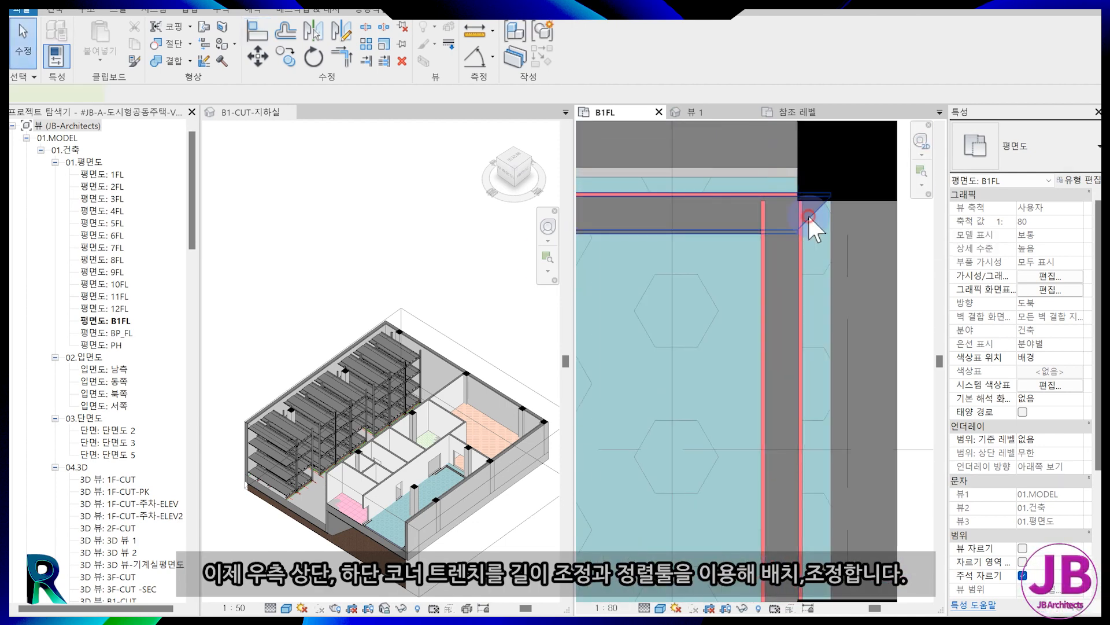
pyautogui.click(769, 213)
pyautogui.click(768, 215)
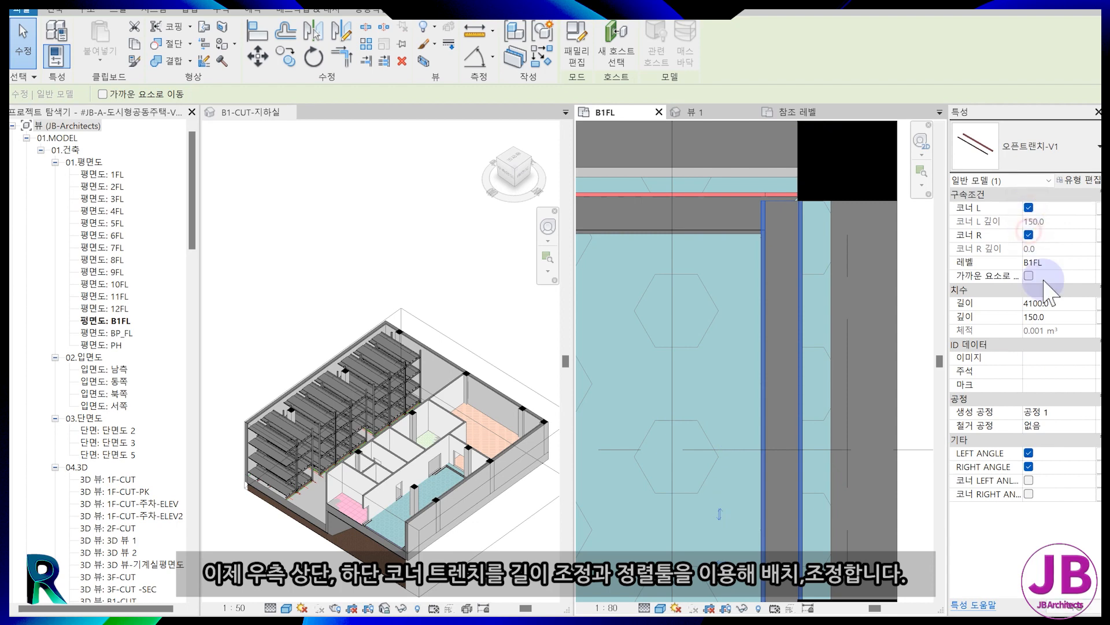
pyautogui.press('a')
pyautogui.press('l')
pyautogui.click(785, 203)
pyautogui.scroll(-3, 810, 256)
pyautogui.moveTo(810, 370); pyautogui.dragTo(818, 302, button='middle')
pyautogui.scroll(2, 810, 491)
pyautogui.press('Escape')
# - Turn on 코너 L and 코너 R for the short horizontal trench at the room's lower-right corner
pyautogui.click(803, 487)
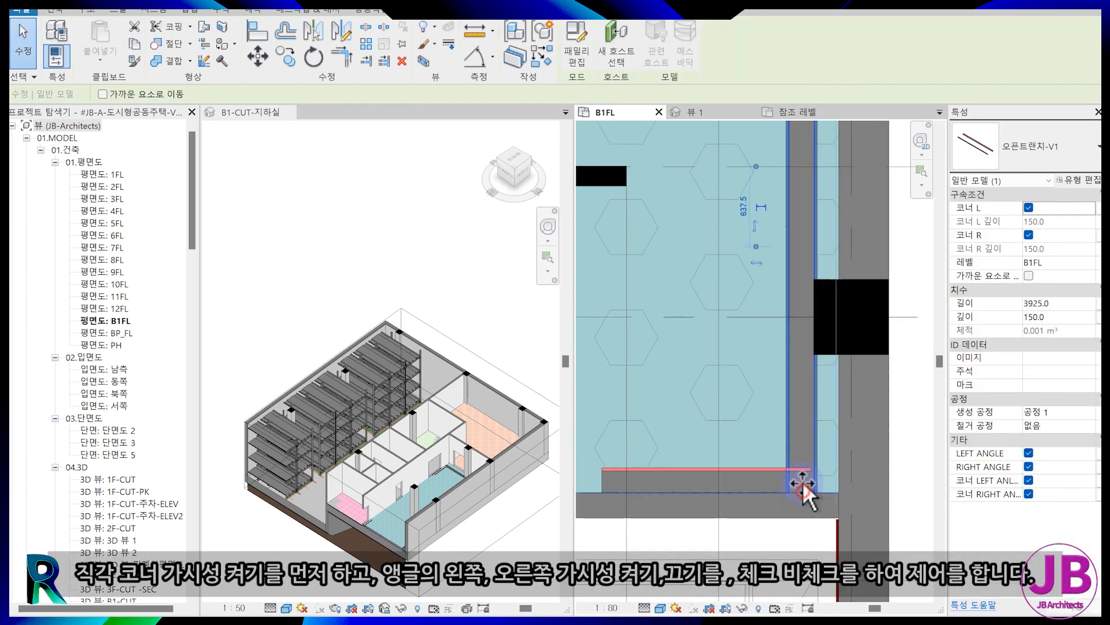
pyautogui.click(800, 470)
pyautogui.click(1028, 208)
pyautogui.click(1028, 235)
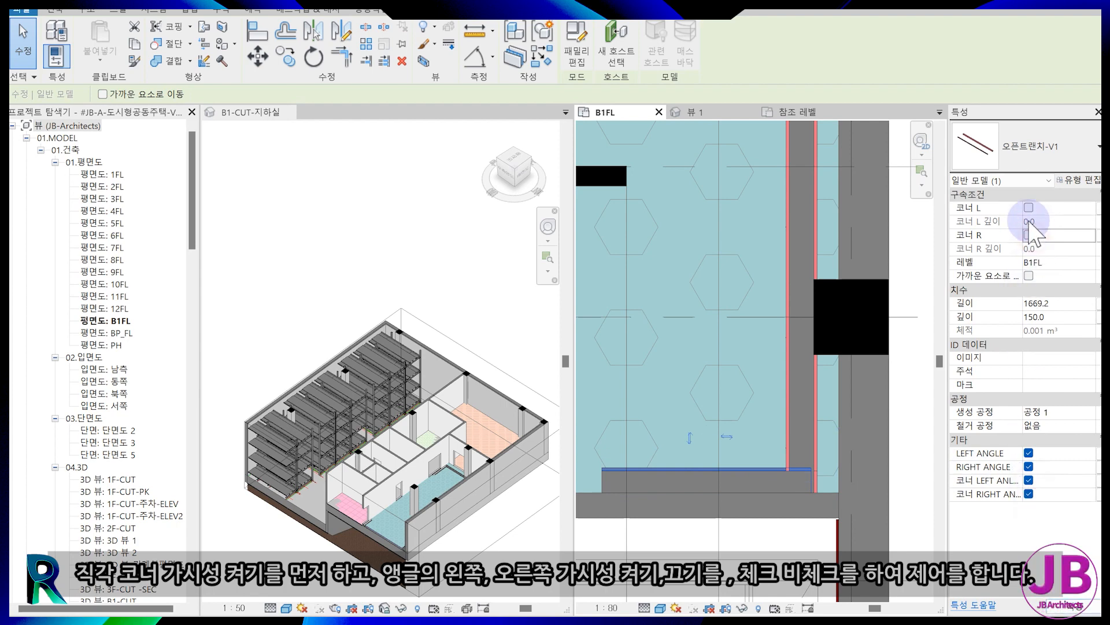
pyautogui.press('Escape')
pyautogui.click(826, 484)
pyautogui.press('Escape')
# - Align the left end of the lower-right horizontal trench with the wall corner
pyautogui.scroll(-5, 632, 507)
pyautogui.moveTo(632, 506); pyautogui.dragTo(792, 470, button='middle')
pyautogui.scroll(1, 683, 486)
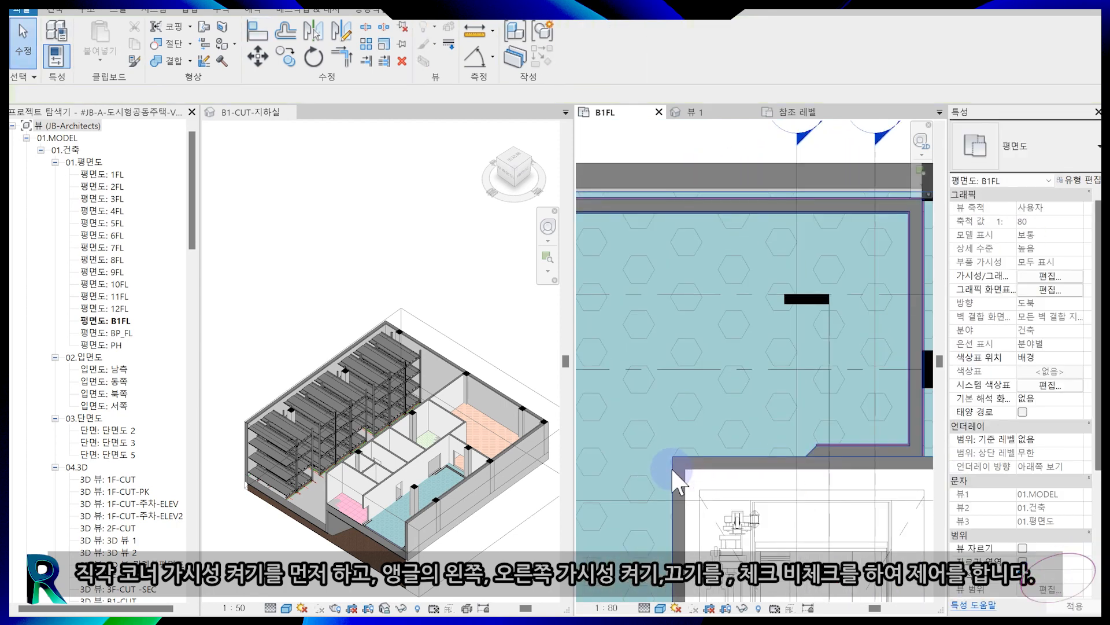
pyautogui.press('a')
pyautogui.press('l')
pyautogui.click(672, 472)
pyautogui.scroll(5, 819, 451)
pyautogui.click(816, 449)
pyautogui.scroll(-6, 746, 445)
pyautogui.press('Escape')
# - Turn off RIGHT ANGLE and LEFT ANGLE for the right vertical trench
pyautogui.moveTo(794, 356); pyautogui.dragTo(700, 430, button='middle')
pyautogui.scroll(4, 752, 381)
pyautogui.click(902, 313)
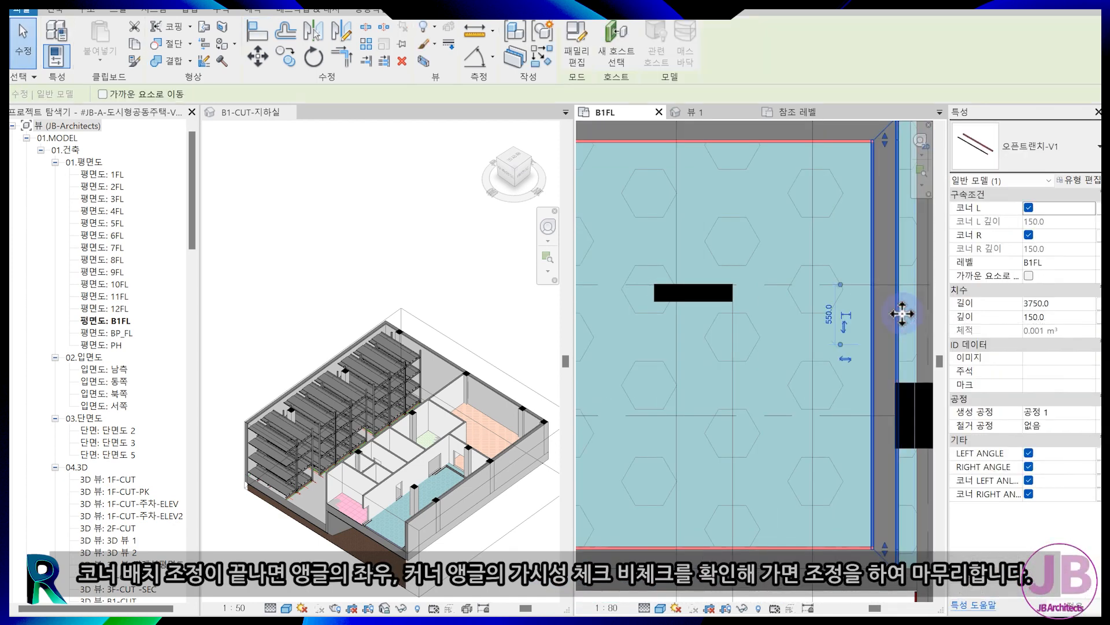
pyautogui.click(1029, 466)
pyautogui.click(1029, 453)
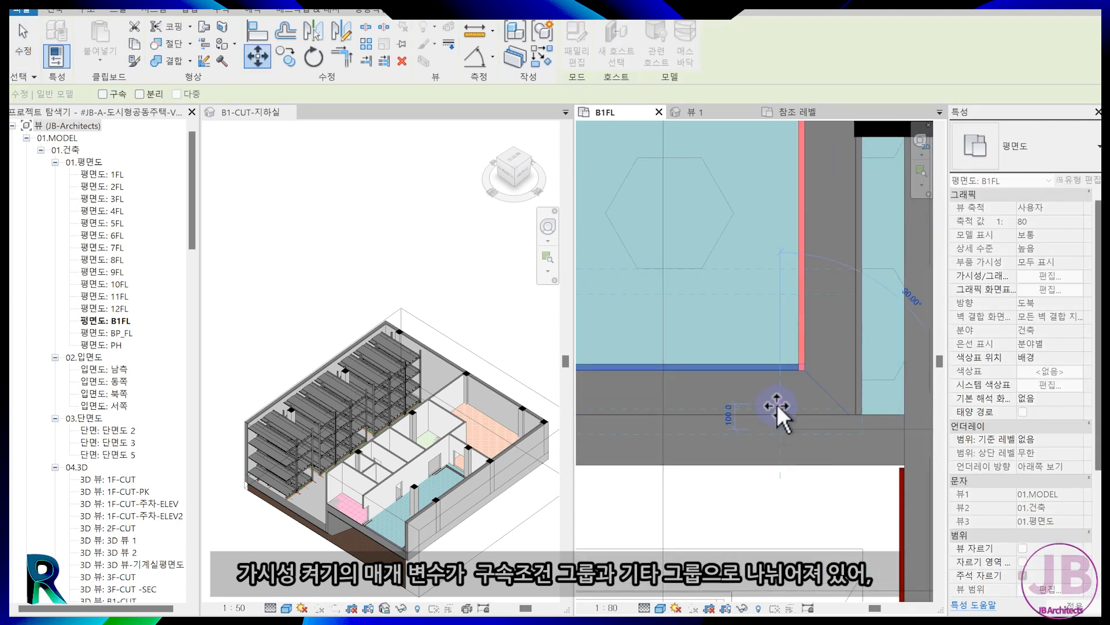
# - Move the lower-right horizontal trench and align it along the wall so it meets the right vertical trench
pyautogui.click(775, 399)
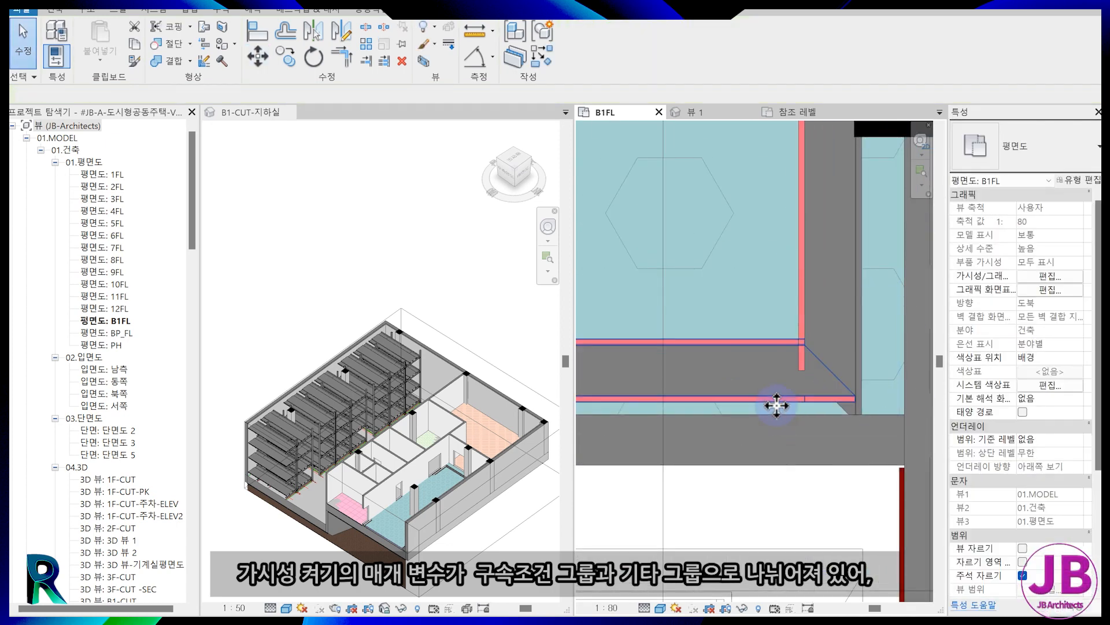
pyautogui.press('a')
pyautogui.press('l')
pyautogui.click(774, 392)
pyautogui.press('Escape')
pyautogui.press('Escape')
# - Turn off RIGHT ANGLE for the lower-right horizontal trench, keep LEFT ANGLE on, and apply the change
pyautogui.click(832, 375)
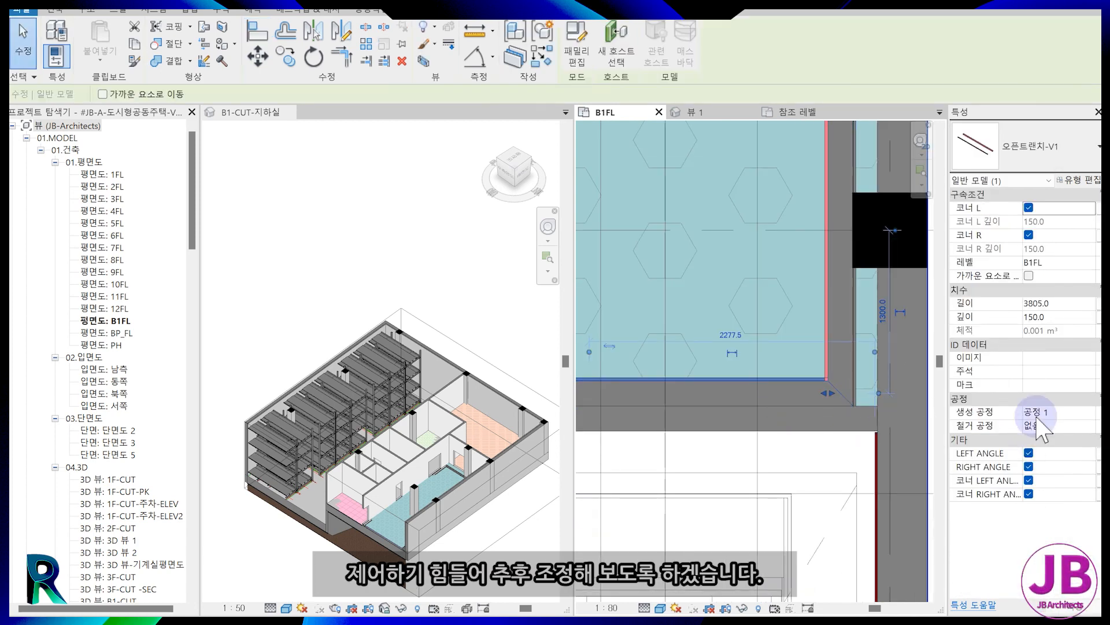
pyautogui.click(1029, 453)
pyautogui.click(1029, 453)
pyautogui.click(1029, 467)
pyautogui.click(1076, 603)
pyautogui.click(855, 488)
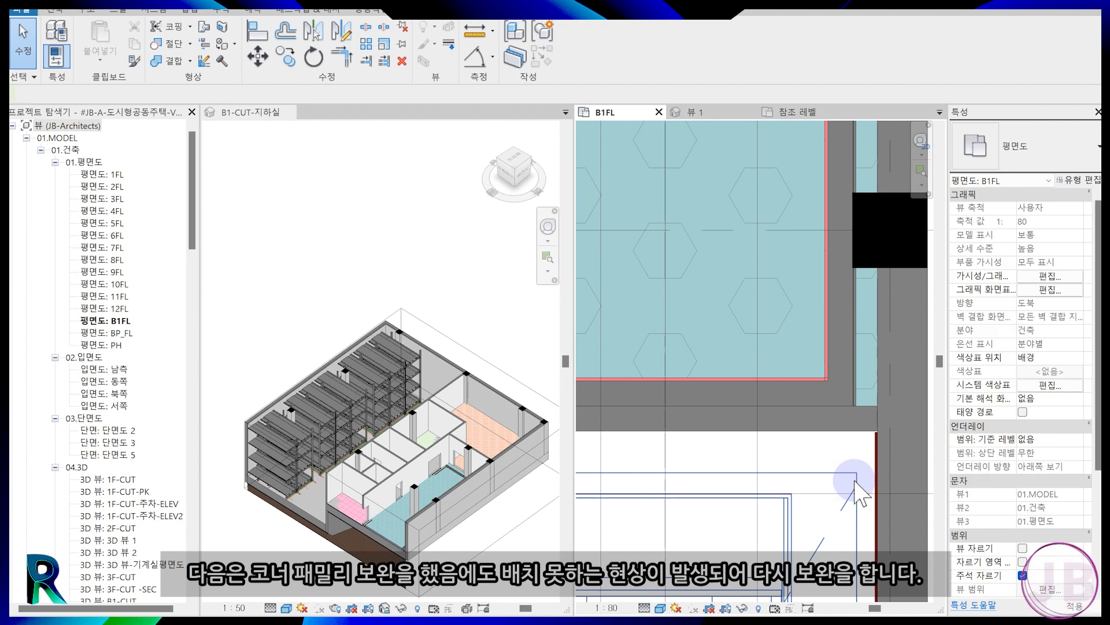
pyautogui.scroll(-3, 855, 489)
pyautogui.scroll(5, 711, 384)
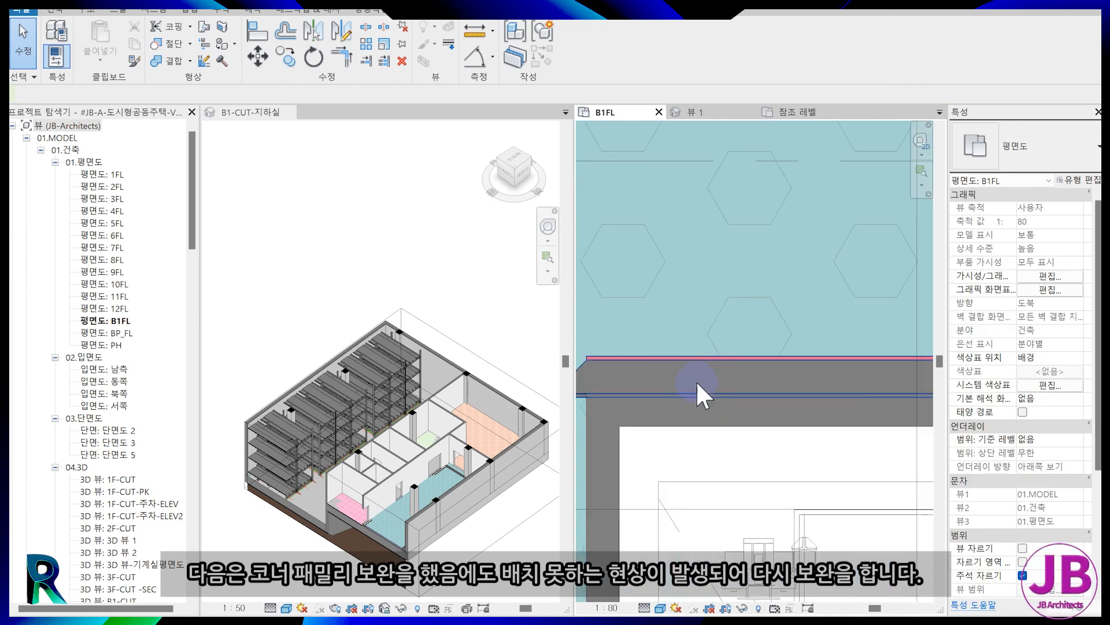
pyautogui.moveTo(696, 380); pyautogui.dragTo(836, 383, button='middle')
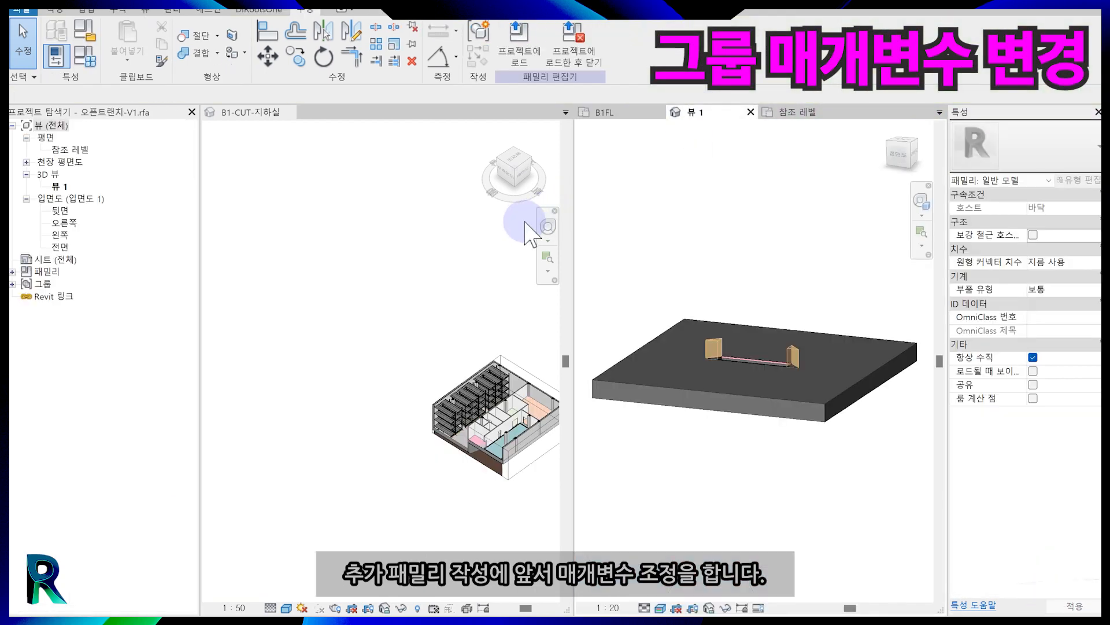
# - Reassign the LEFT ANGLE and RIGHT ANGLE parameters of the trench family to the 구속조건 group
pyautogui.click(84, 58)
pyautogui.click(168, 386)
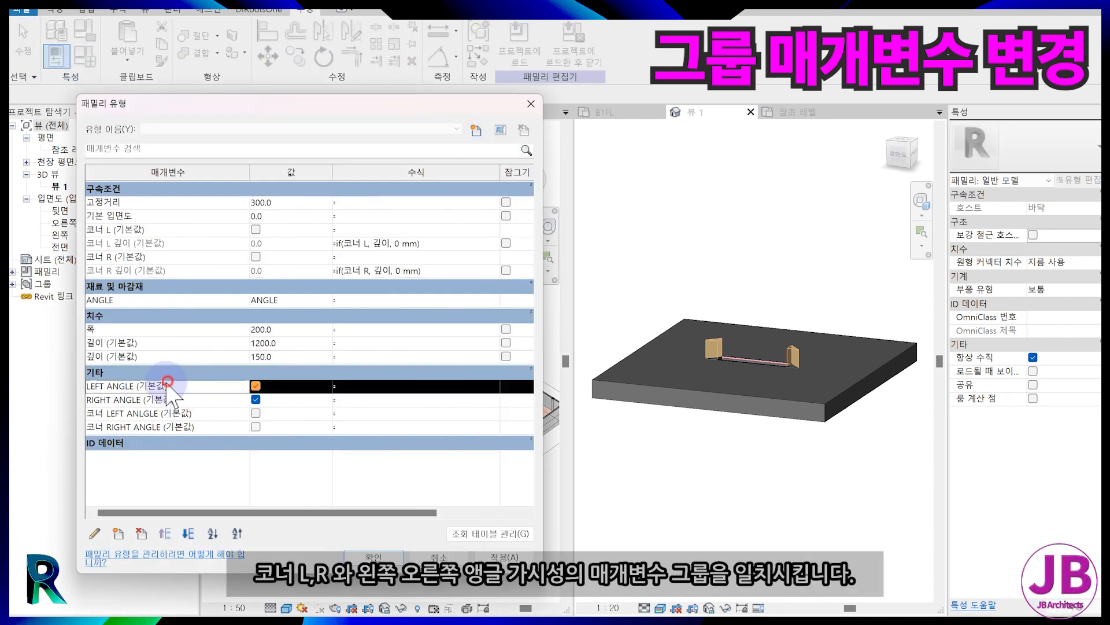
pyautogui.click(94, 533)
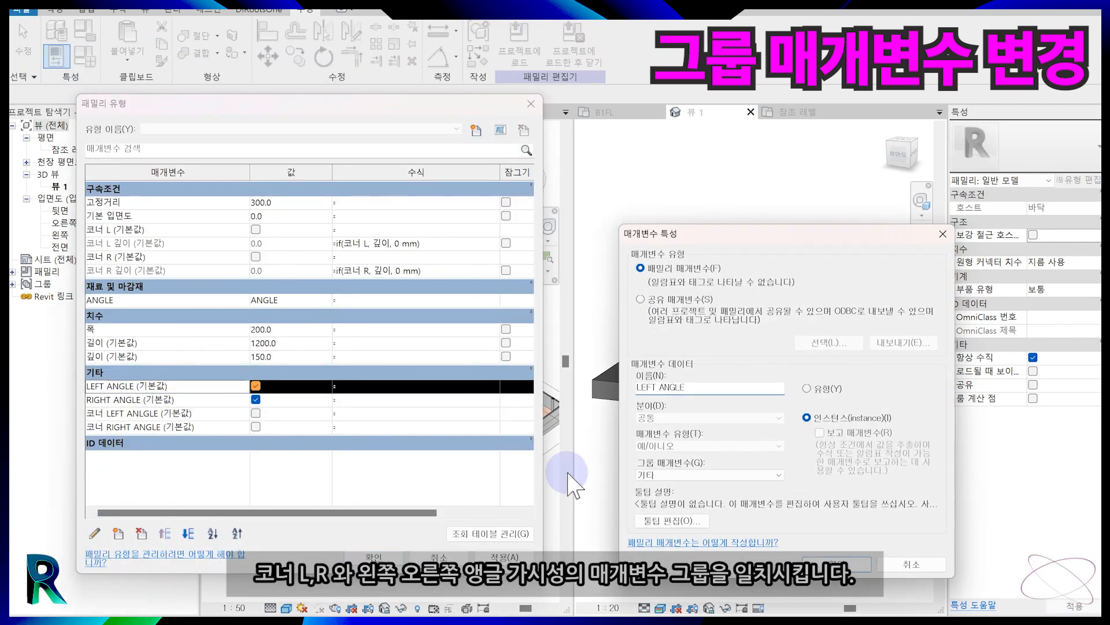
pyautogui.click(717, 474)
pyautogui.click(698, 250)
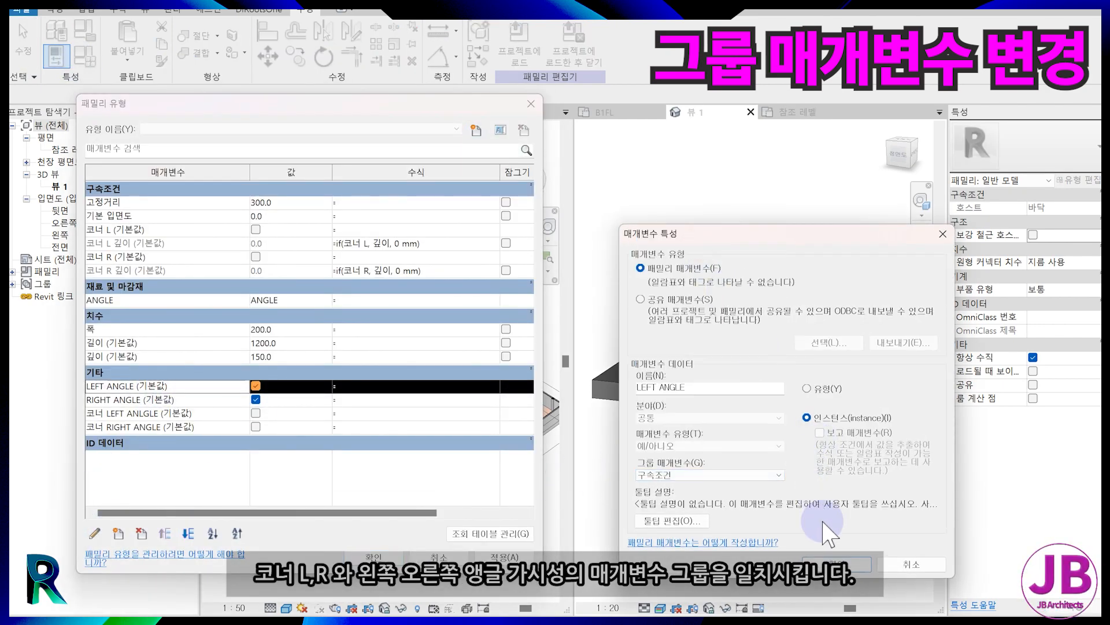
pyautogui.click(833, 563)
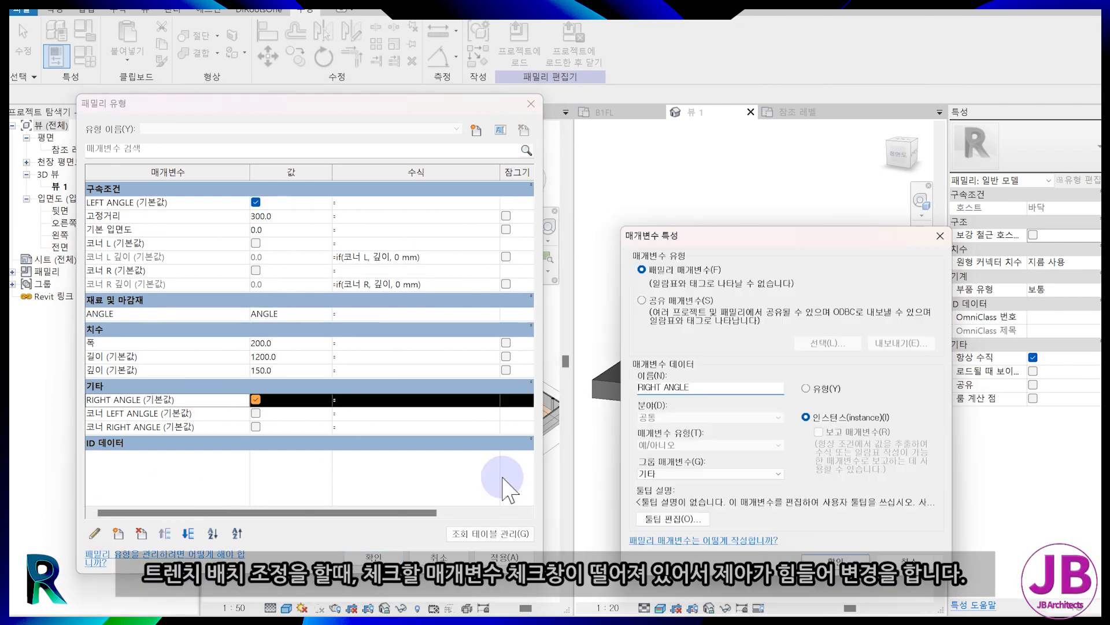
pyautogui.click(717, 474)
pyautogui.click(706, 347)
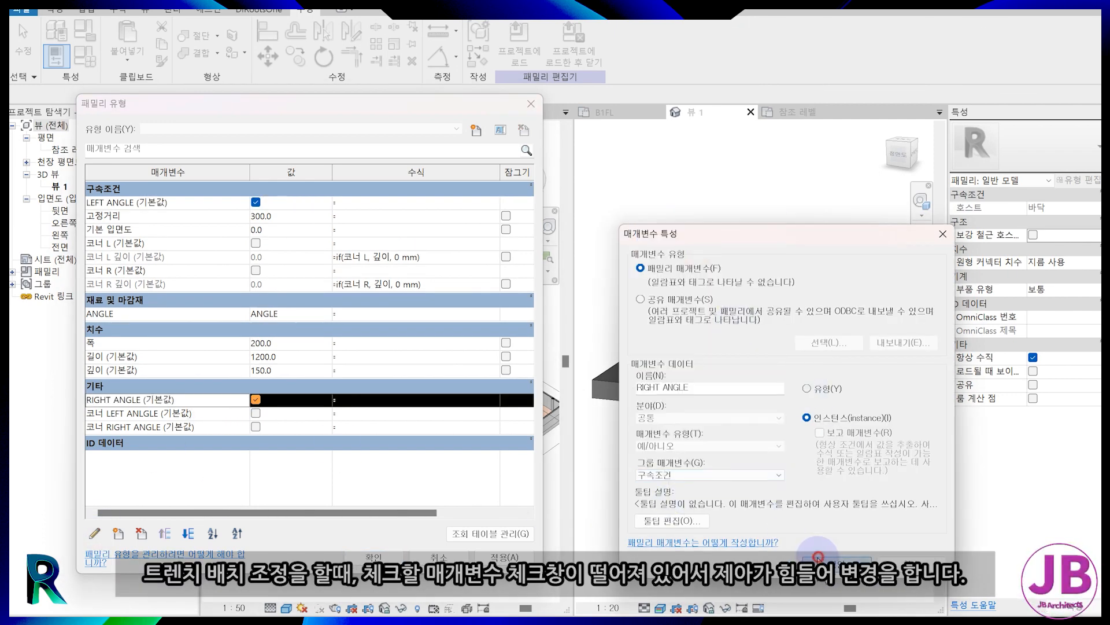
pyautogui.click(832, 564)
# - Reassign the 코너 LEFT ANLGLE and 코너 RIGHT ANGLE parameters to the 구속조건 group
pyautogui.click(94, 533)
pyautogui.click(717, 474)
pyautogui.click(698, 223)
pyautogui.click(832, 564)
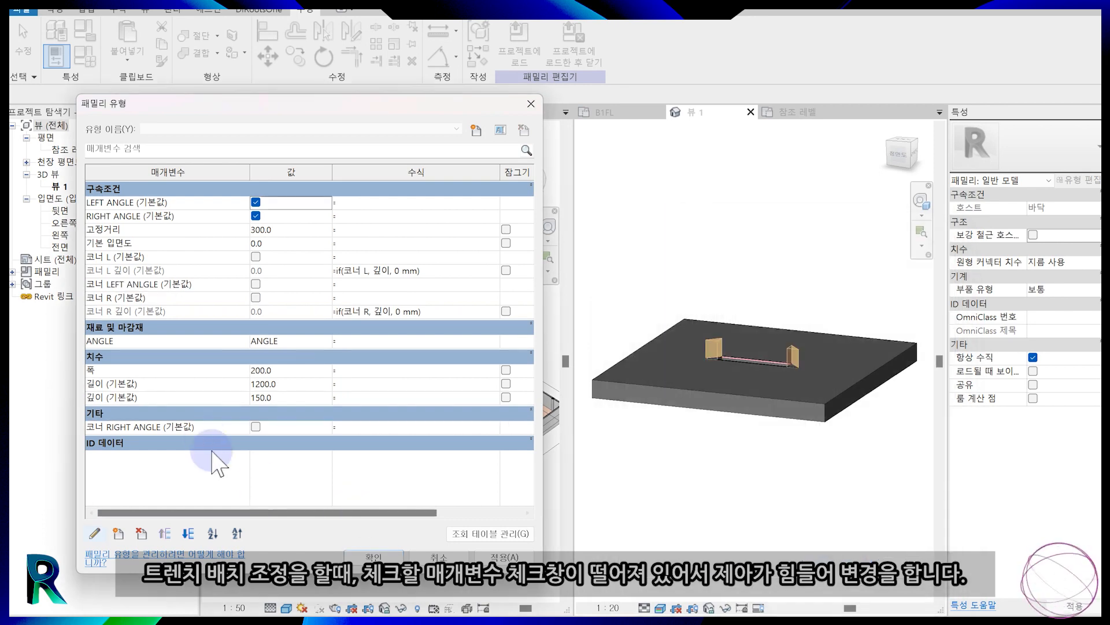
pyautogui.click(95, 533)
pyautogui.click(717, 474)
pyautogui.click(698, 223)
pyautogui.click(833, 563)
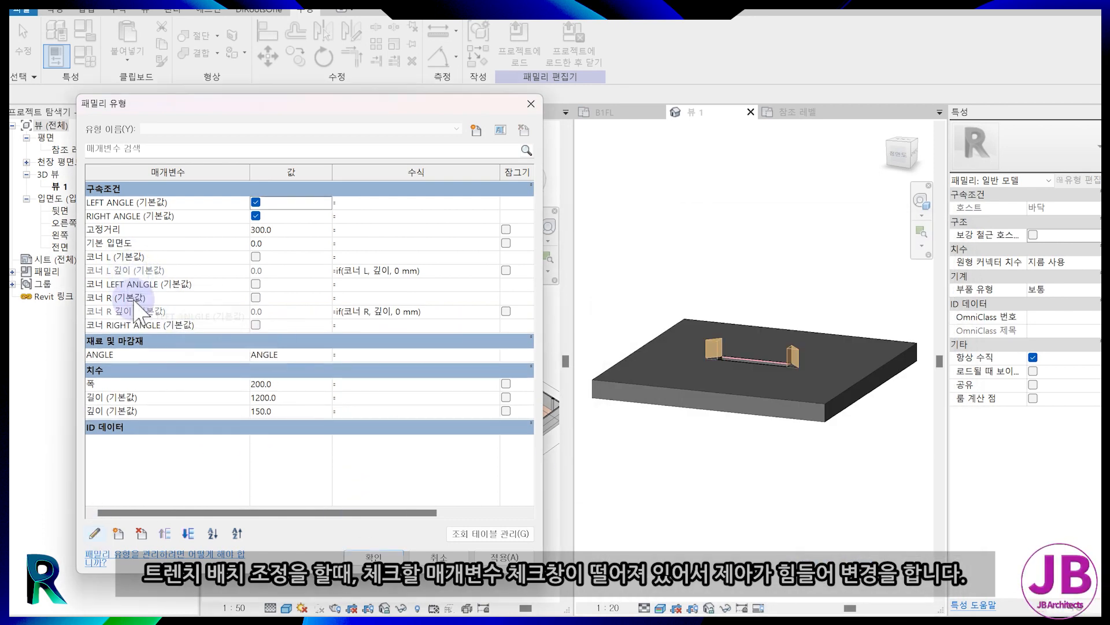
# - Reorder the family parameters so 고정거리 sits last in the 구속조건 group, and accept the family types
pyautogui.click(130, 230)
pyautogui.click(165, 534)
pyautogui.click(166, 534)
pyautogui.click(189, 538)
pyautogui.click(188, 538)
pyautogui.click(188, 538)
pyautogui.doubleClick(189, 539)
pyautogui.doubleClick(189, 539)
pyautogui.doubleClick(189, 539)
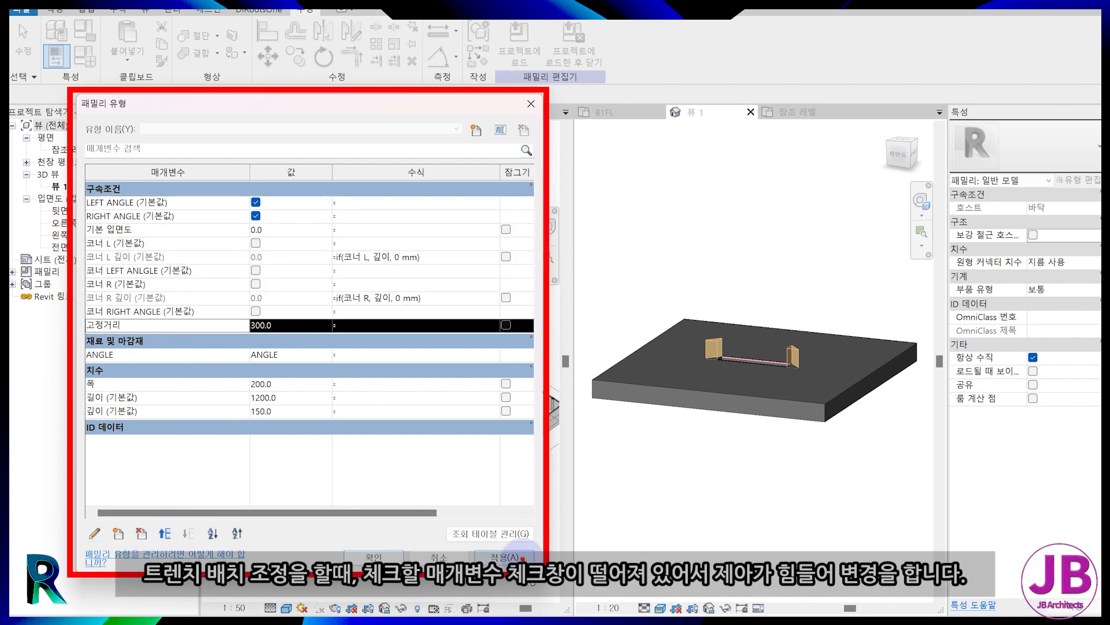
pyautogui.click(374, 557)
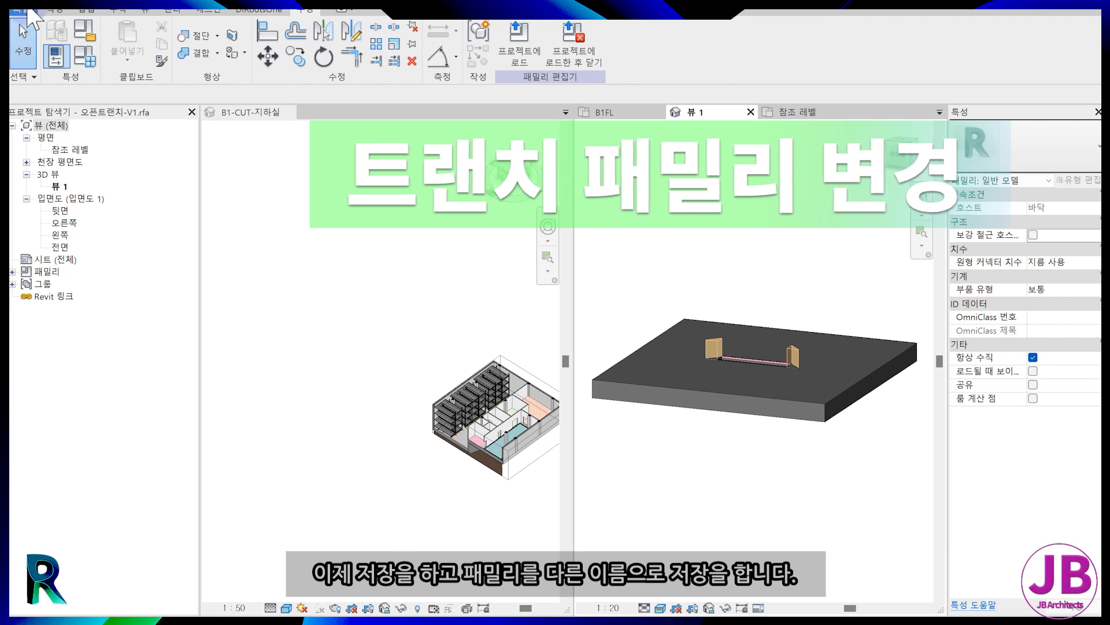
# - Save the family under the new name 오픈트랜치-반대-V1.rfa
pyautogui.click(27, 10)
pyautogui.moveTo(58, 209)
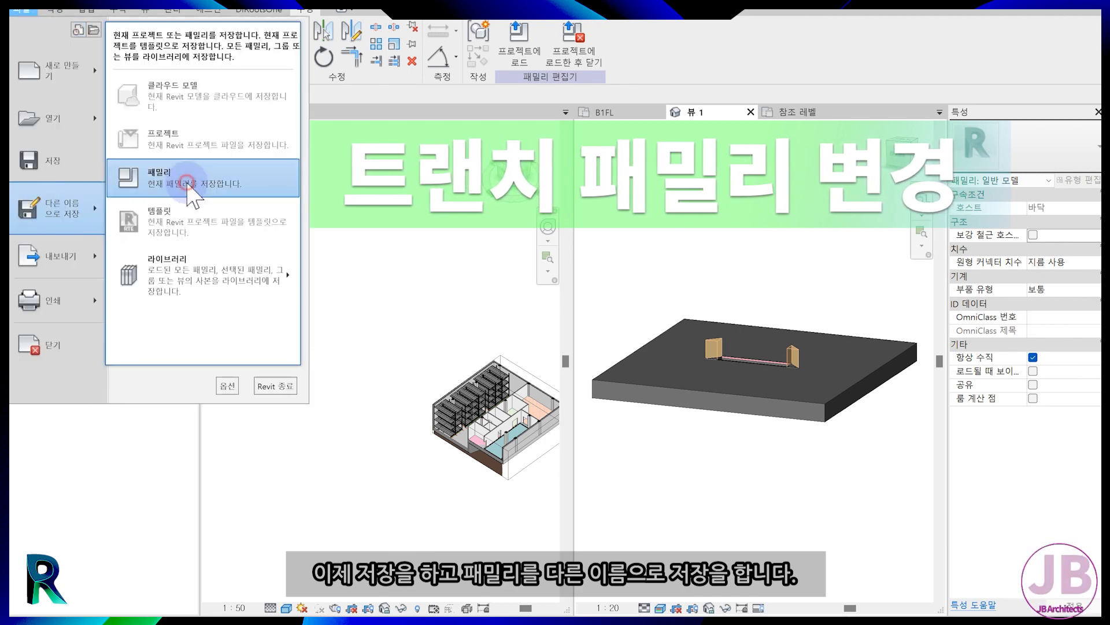
pyautogui.click(186, 183)
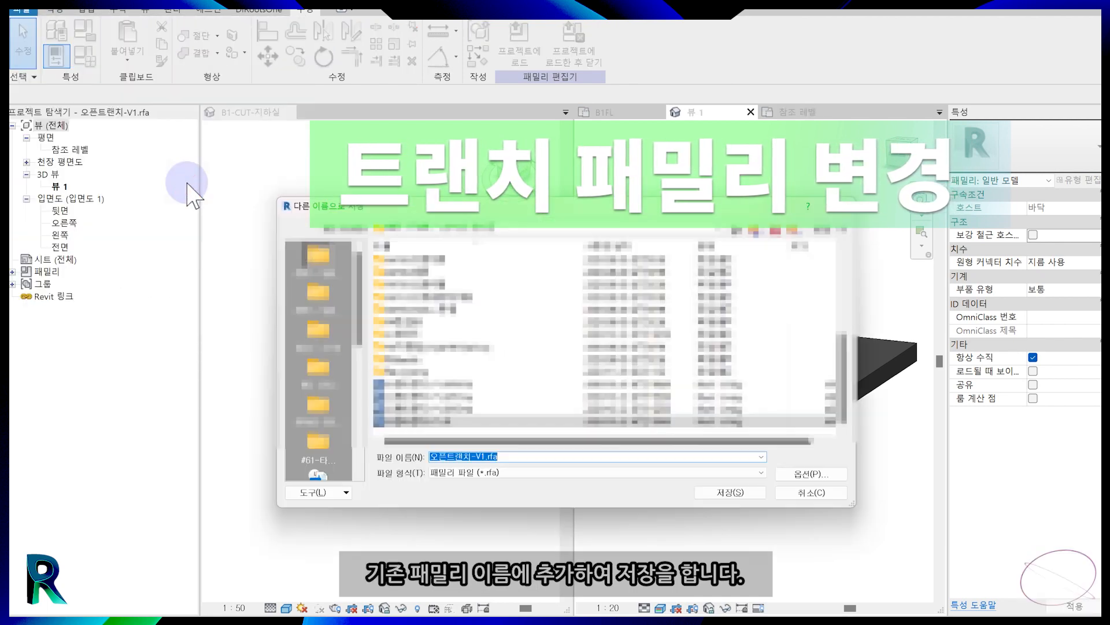
pyautogui.click(460, 461)
pyautogui.write('반대-')
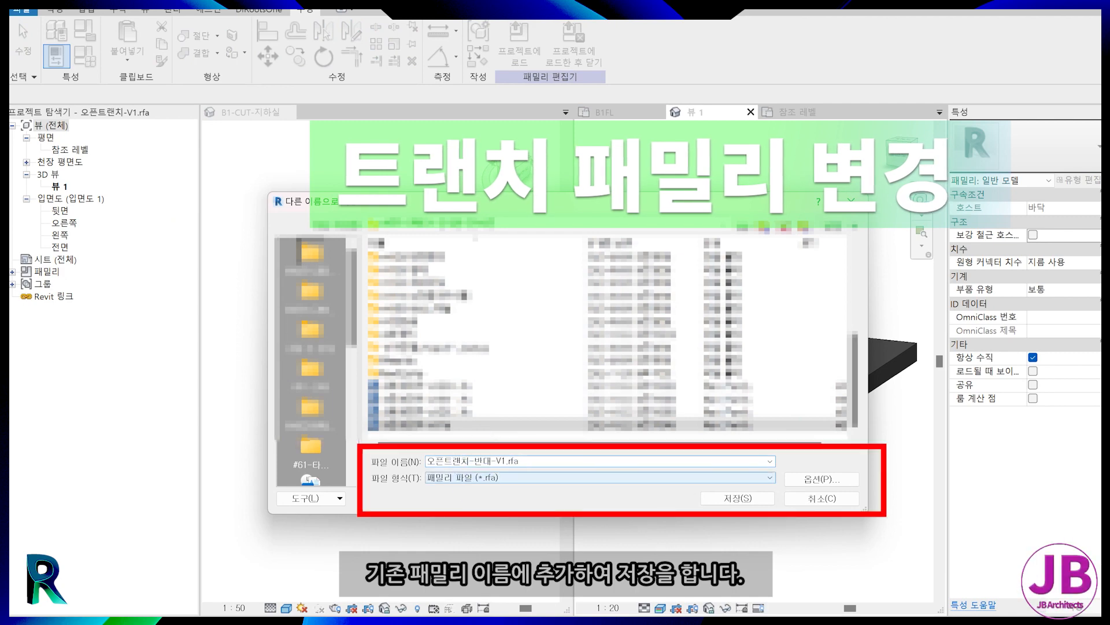
pyautogui.press('Return')
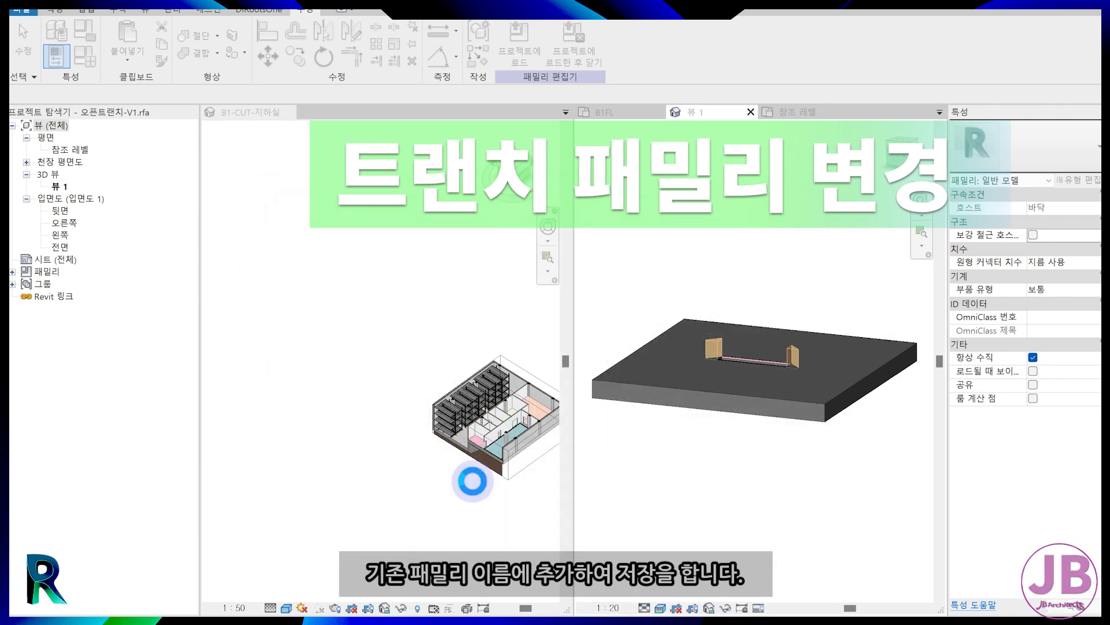
# - Regroup the 참조 레벨 plan view with B1-CUT-지하실 and focus on the trench's right end
pyautogui.moveTo(785, 118); pyautogui.dragTo(249, 113)
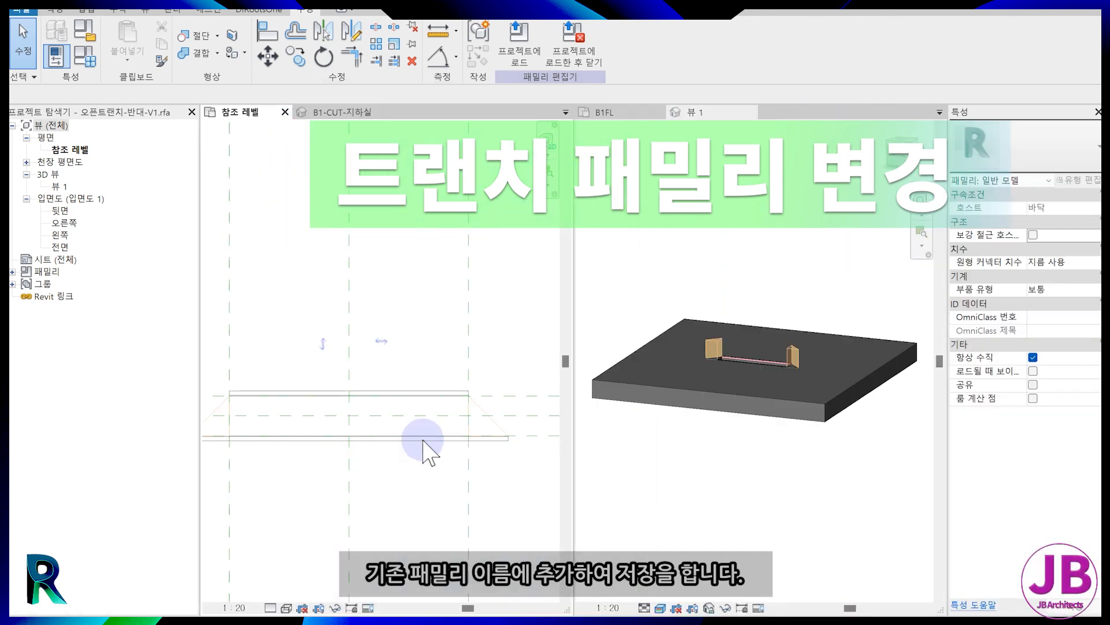
pyautogui.click(496, 418)
pyautogui.press('Escape')
pyautogui.scroll(-2, 465, 413)
pyautogui.moveTo(461, 408); pyautogui.dragTo(414, 301, button='middle')
pyautogui.scroll(3, 425, 336)
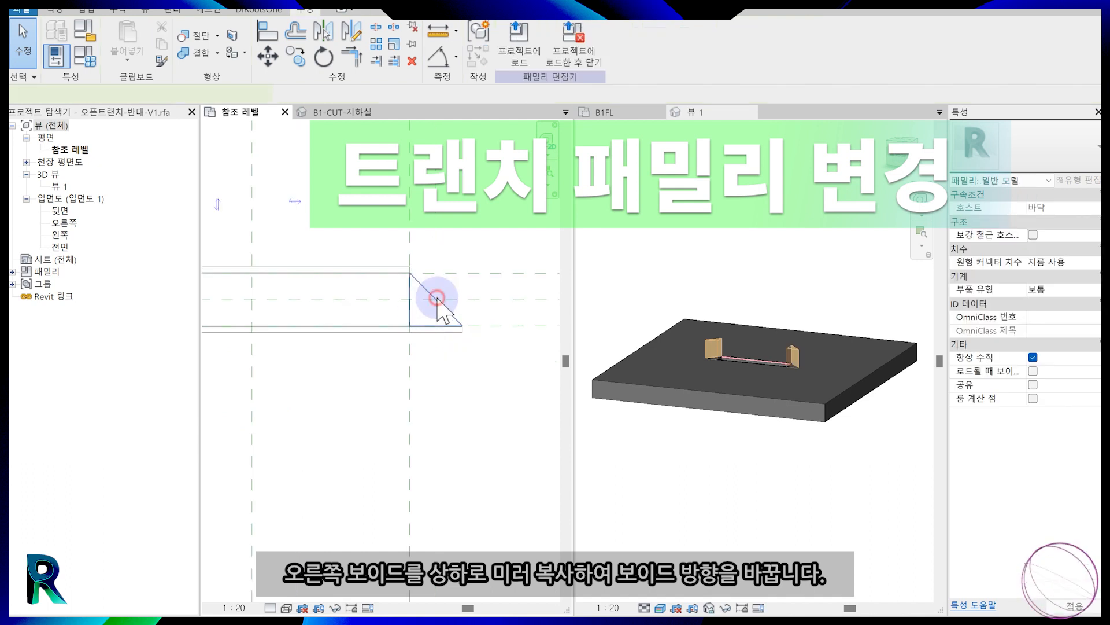
# - Mirror the right triangular void vertically about the trench's horizontal centre plane and delete the original void
pyautogui.click(437, 298)
pyautogui.click(351, 33)
pyautogui.click(492, 299)
pyautogui.click(355, 300)
pyautogui.click(379, 289)
pyautogui.click(451, 318)
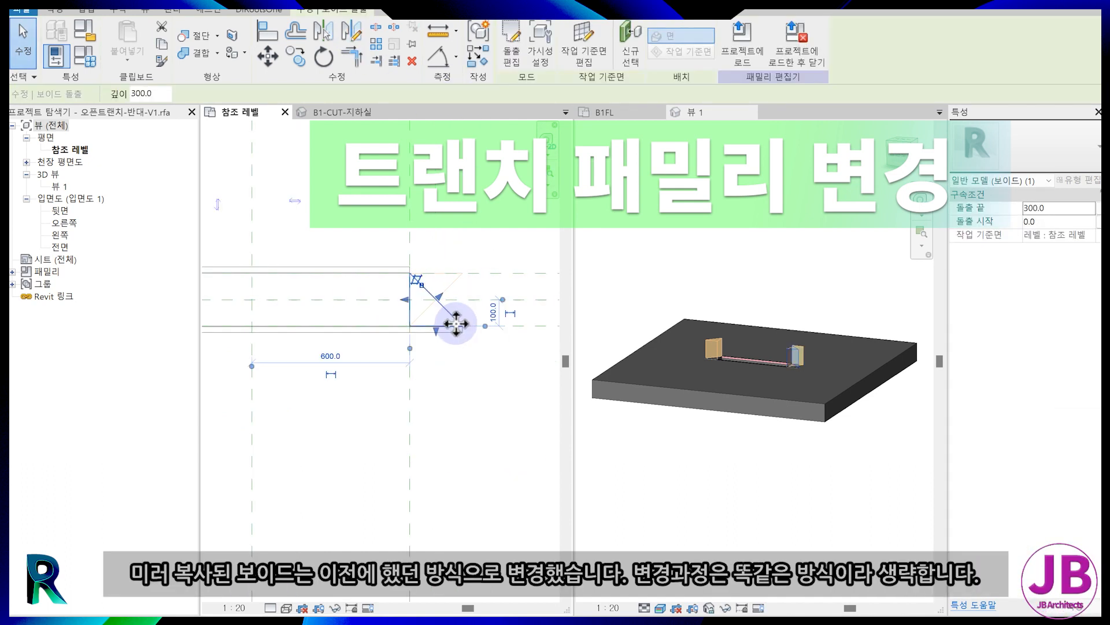
pyautogui.press('Delete')
pyautogui.click(456, 334)
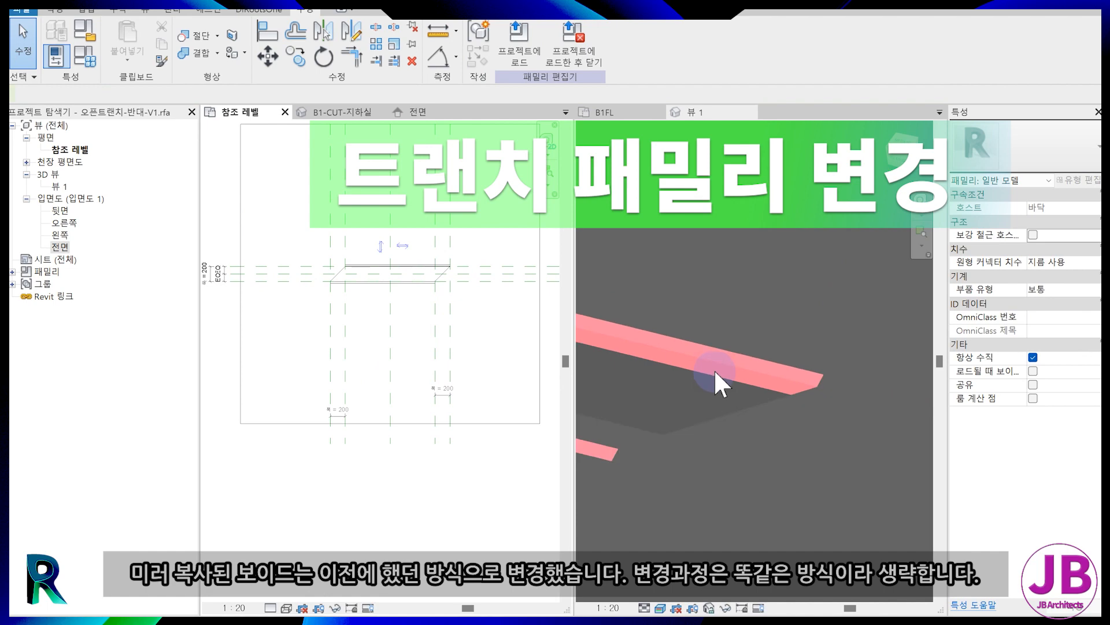
# - Turn on 코너 L, 코너 LEFT ANLGLE, 코너 R and 코너 RIGHT ANGLE in the reversed trench's family types and apply them
pyautogui.click(714, 369)
pyautogui.scroll(-5, 726, 395)
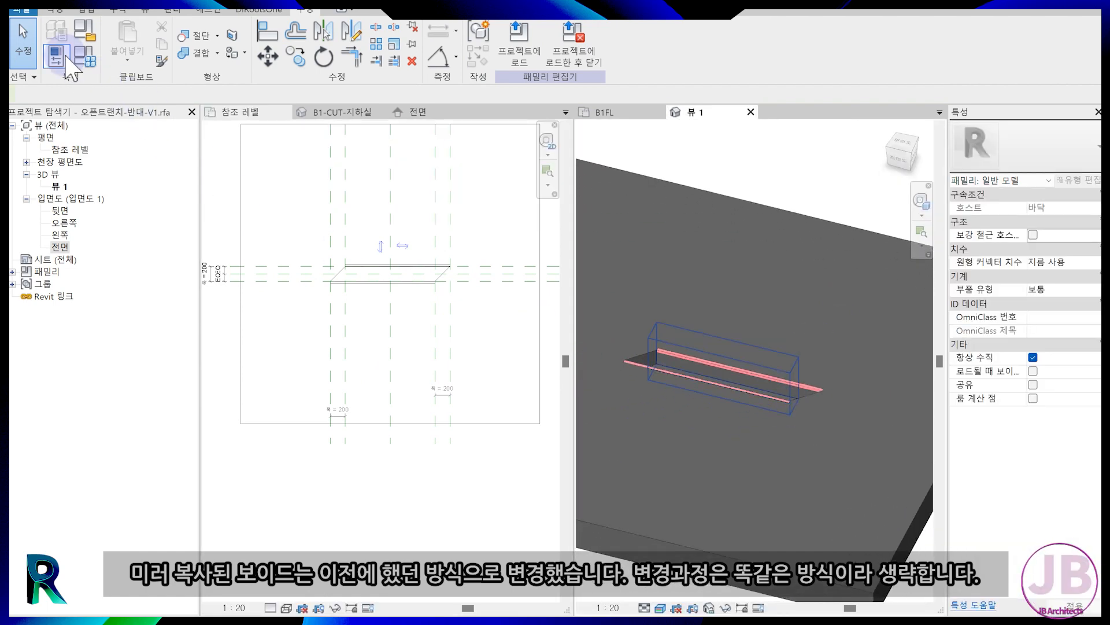
pyautogui.click(58, 57)
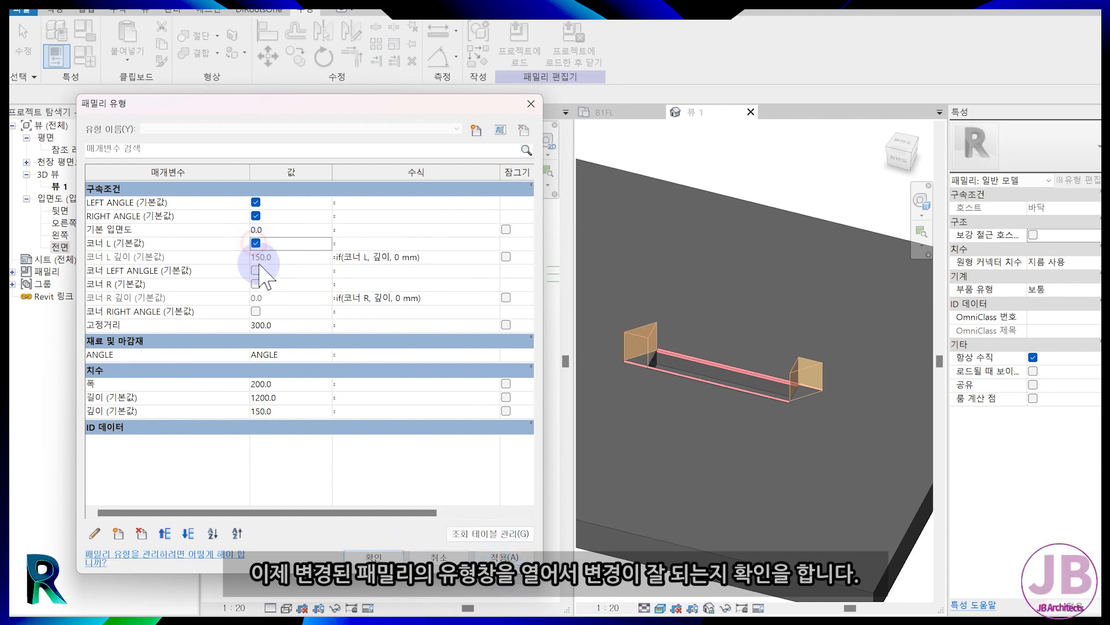
pyautogui.click(486, 556)
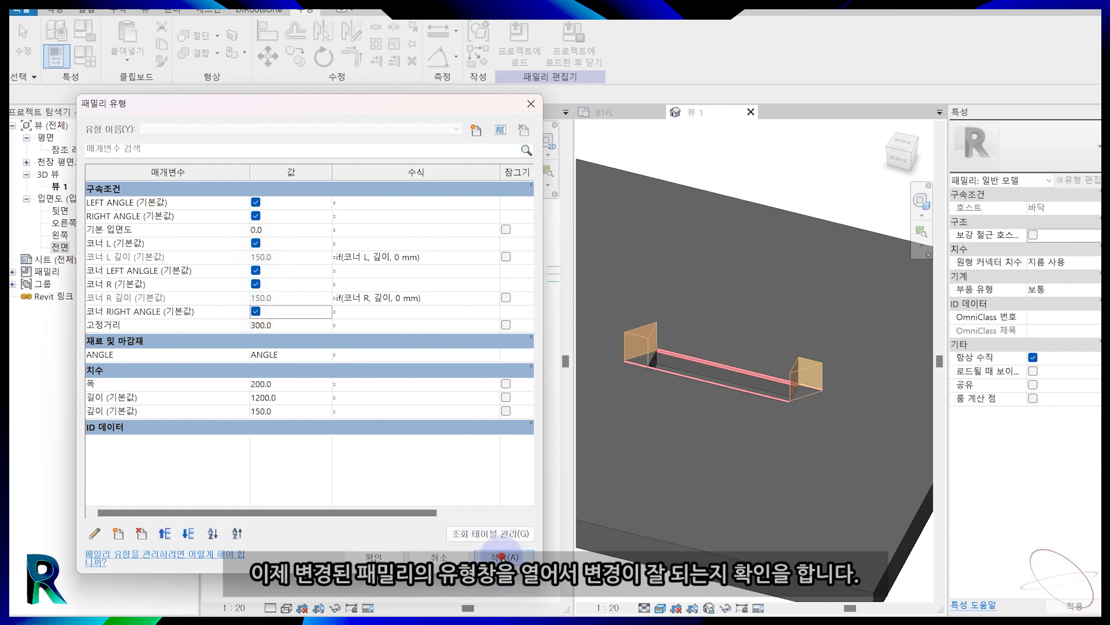
pyautogui.click(387, 553)
# - Load the 오픈트랜치-반대-V1 family into the project, close it, and place a trial trench in the B1FL plan
pyautogui.click(344, 297)
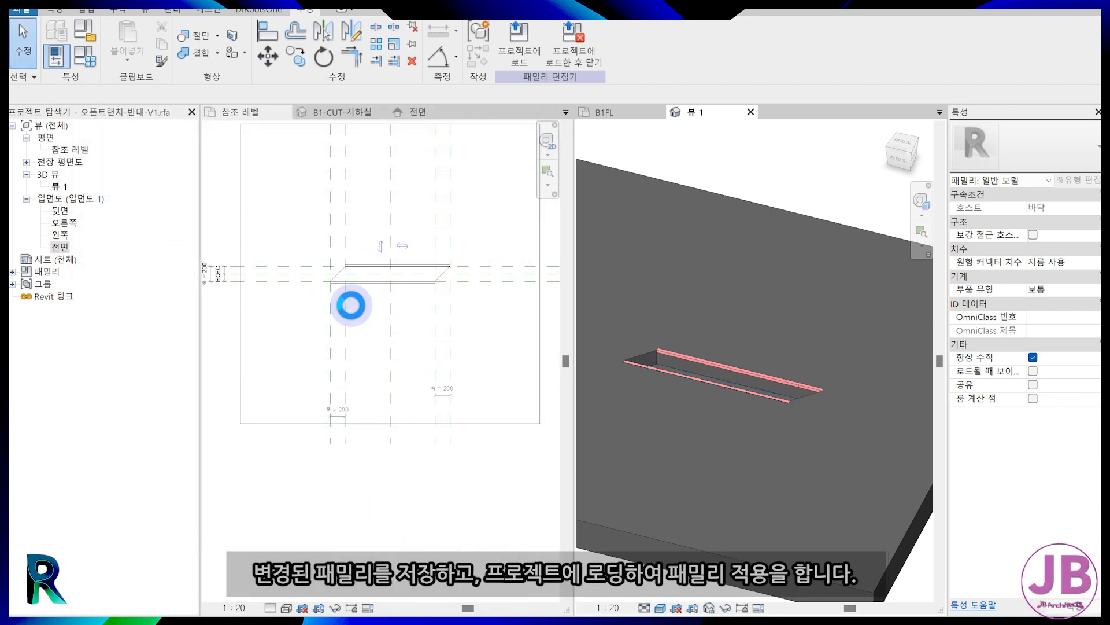
pyautogui.click(567, 54)
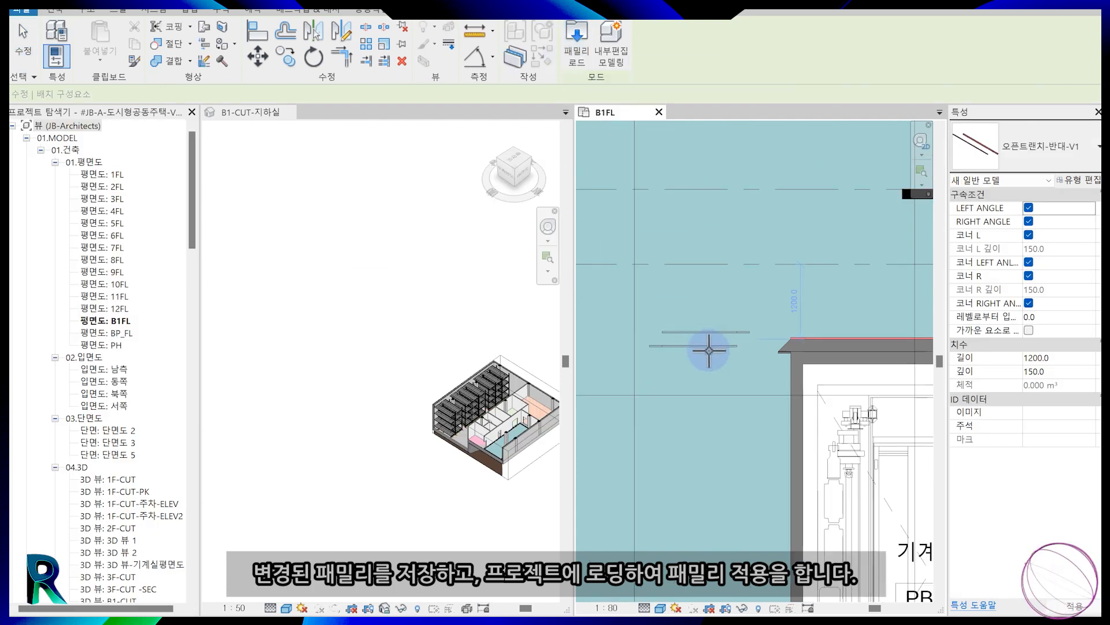
pyautogui.click(714, 355)
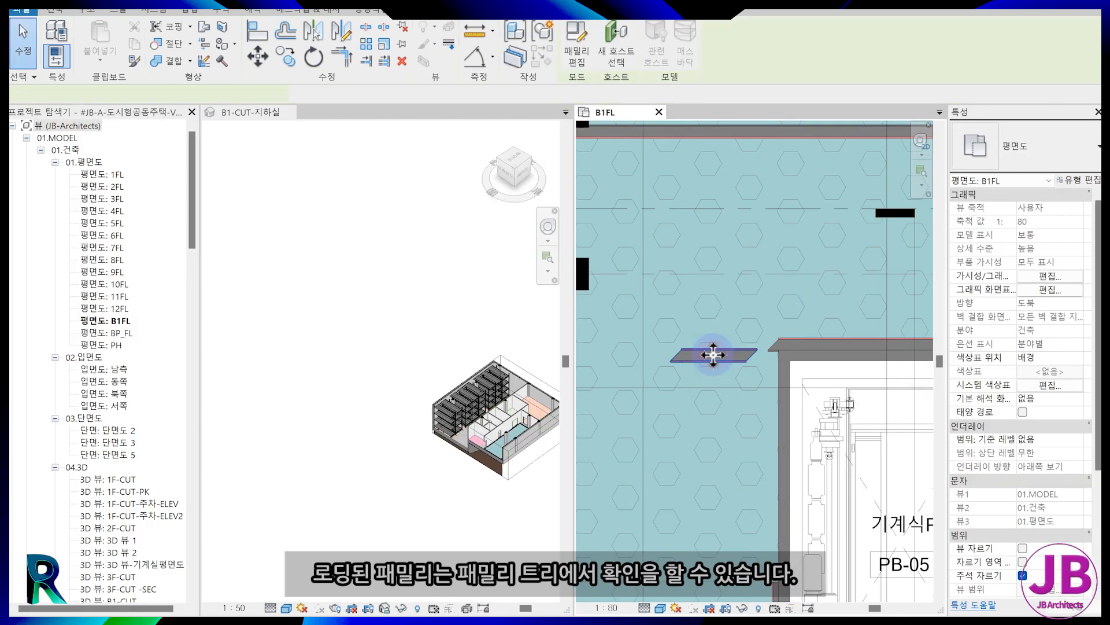
pyautogui.press('Escape')
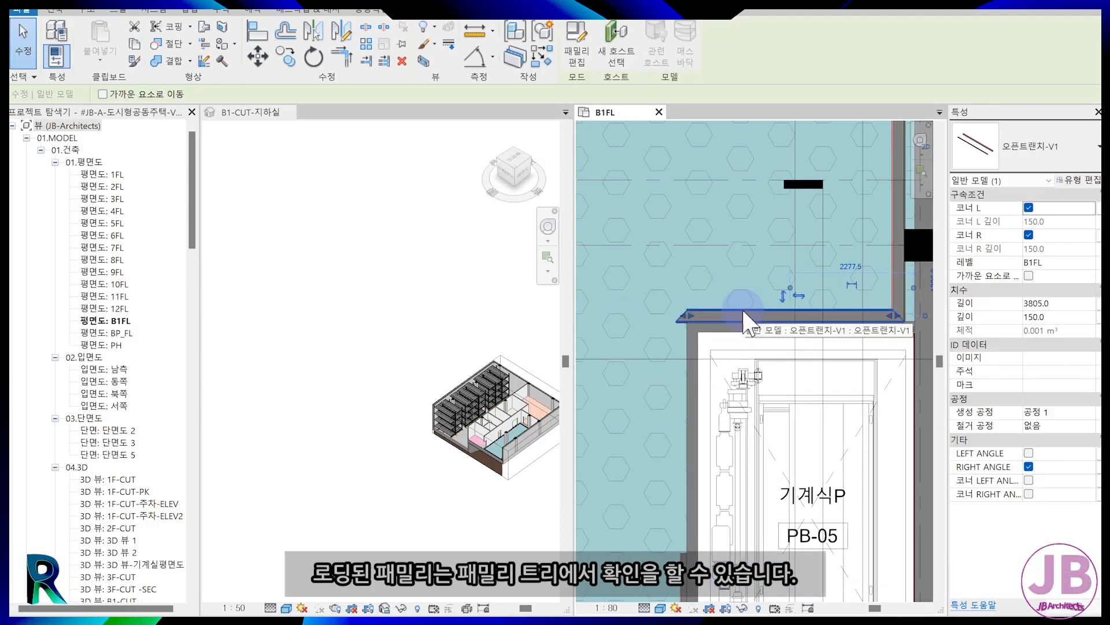
# - Locate the loaded 오픈트랜치-반대-V1 family among the project's 일반 모델 families
pyautogui.scroll(-20, 116, 339)
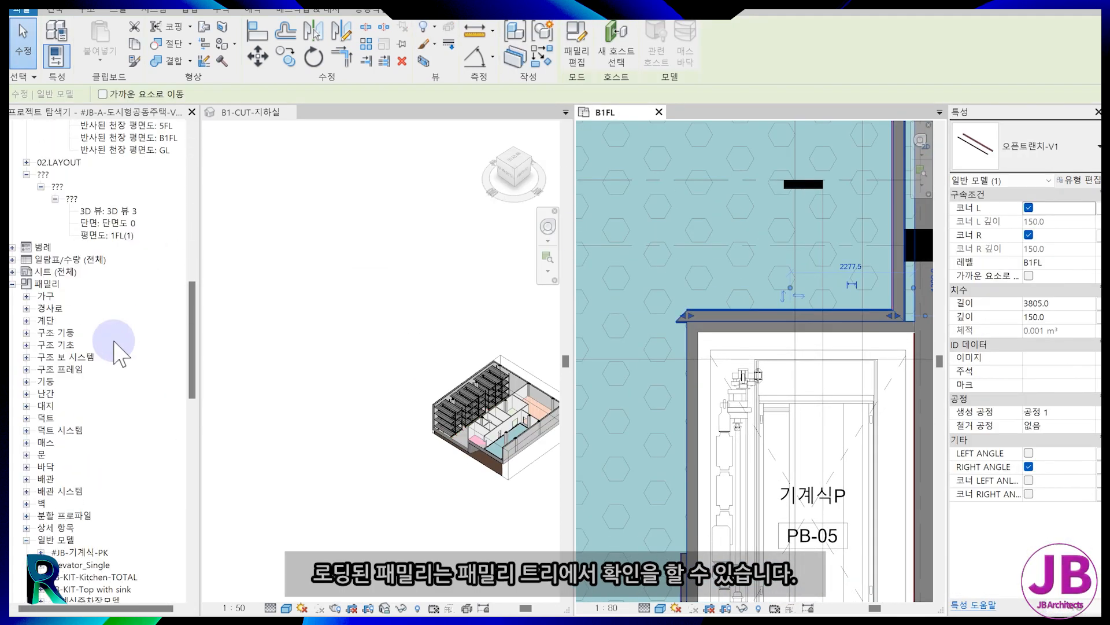
pyautogui.scroll(-2, 86, 454)
pyautogui.click(84, 455)
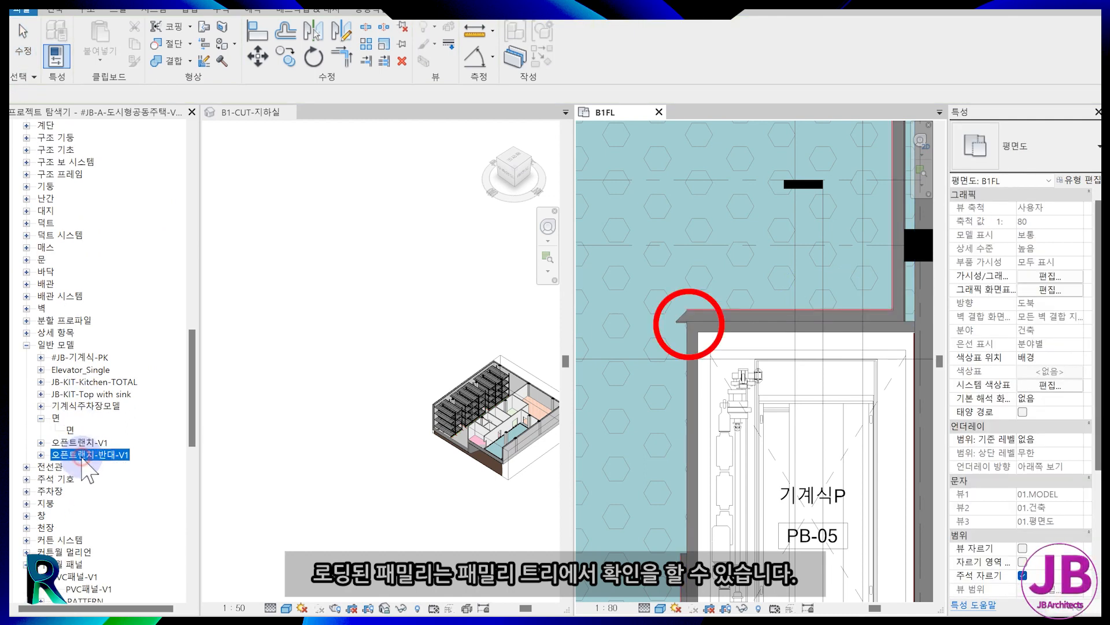
# - Change the horizontal trench above room 기계식P PB-05 to the type 오픈트랜치-반대-V1
pyautogui.click(748, 308)
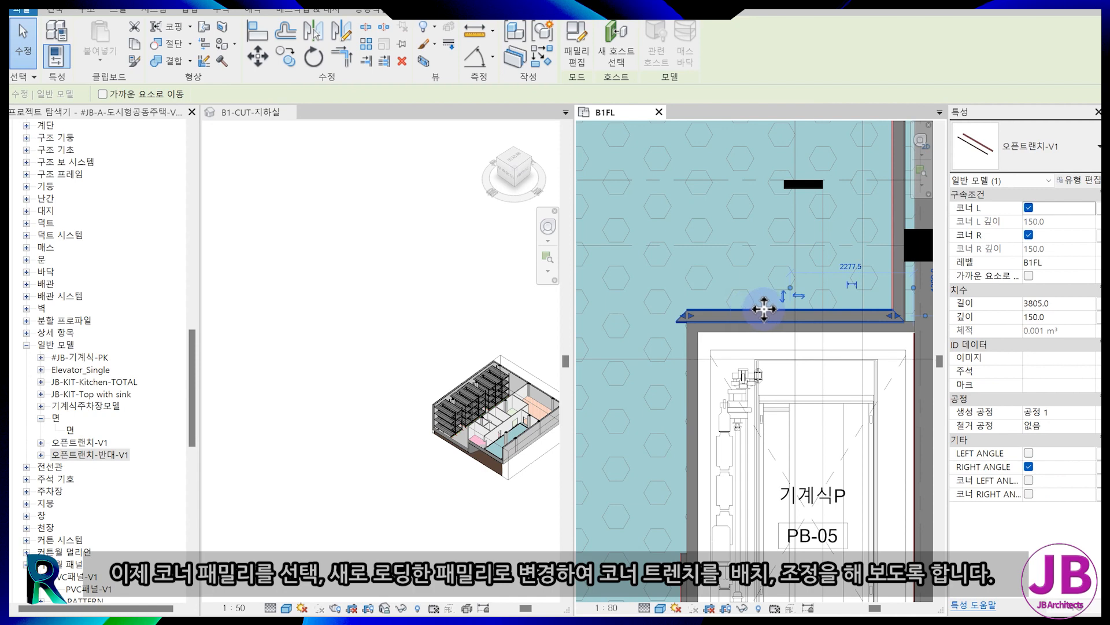
pyautogui.click(1023, 146)
pyautogui.scroll(-1, 1048, 509)
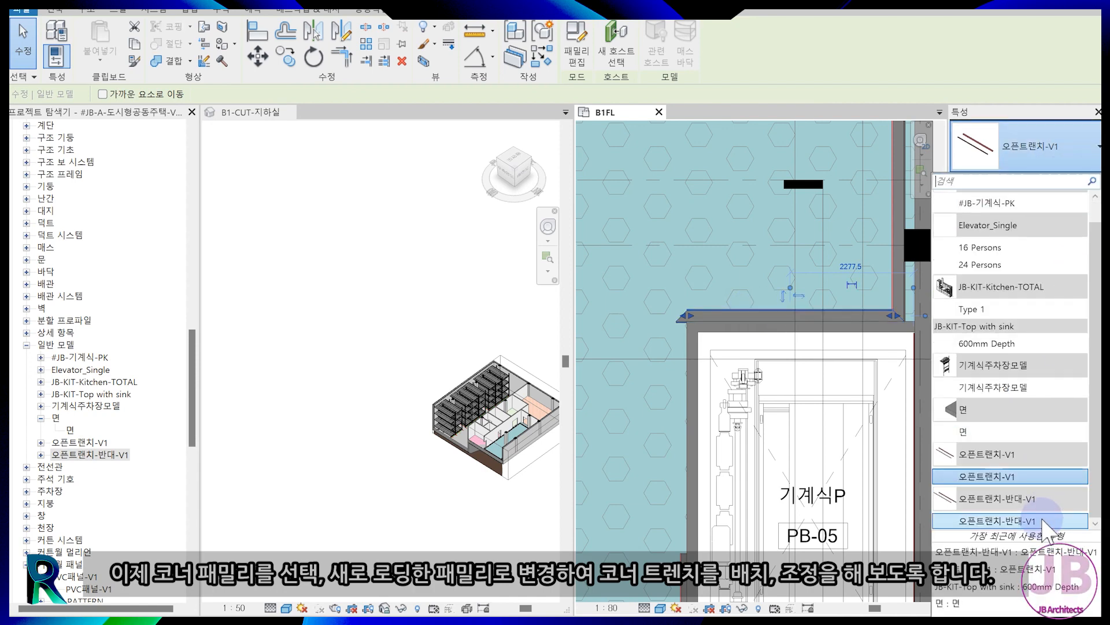
pyautogui.click(1048, 519)
pyautogui.scroll(3, 873, 341)
pyautogui.scroll(-3, 743, 272)
pyautogui.click(720, 310)
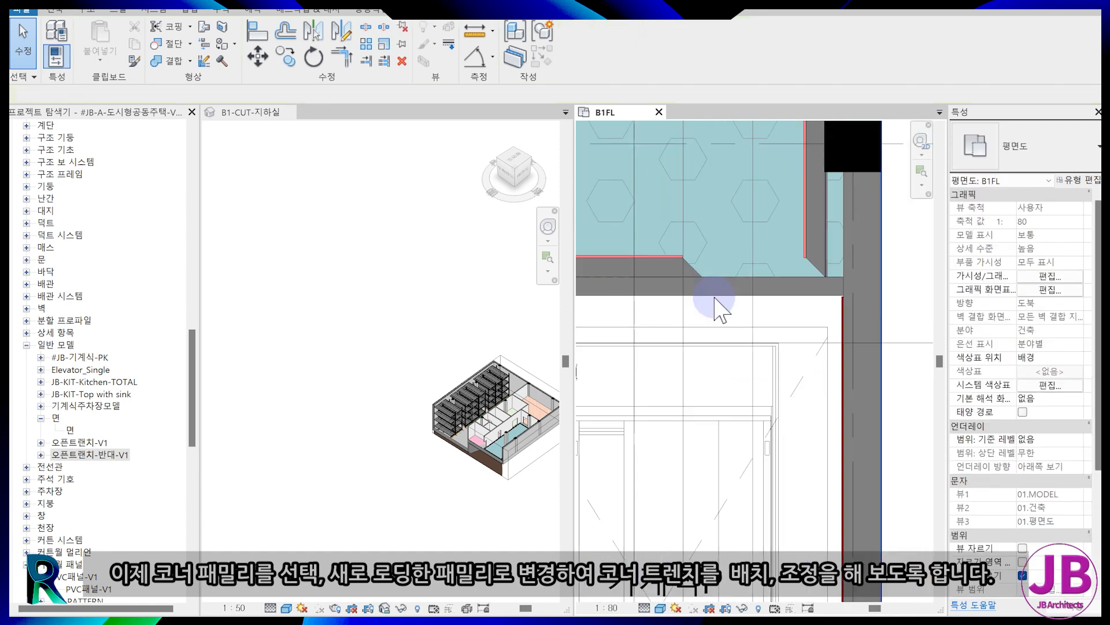
# - Align the ends of the horizontal trench above PB-05 with the edges of the adjoining vertical trenches
pyautogui.press('a')
pyautogui.press('l')
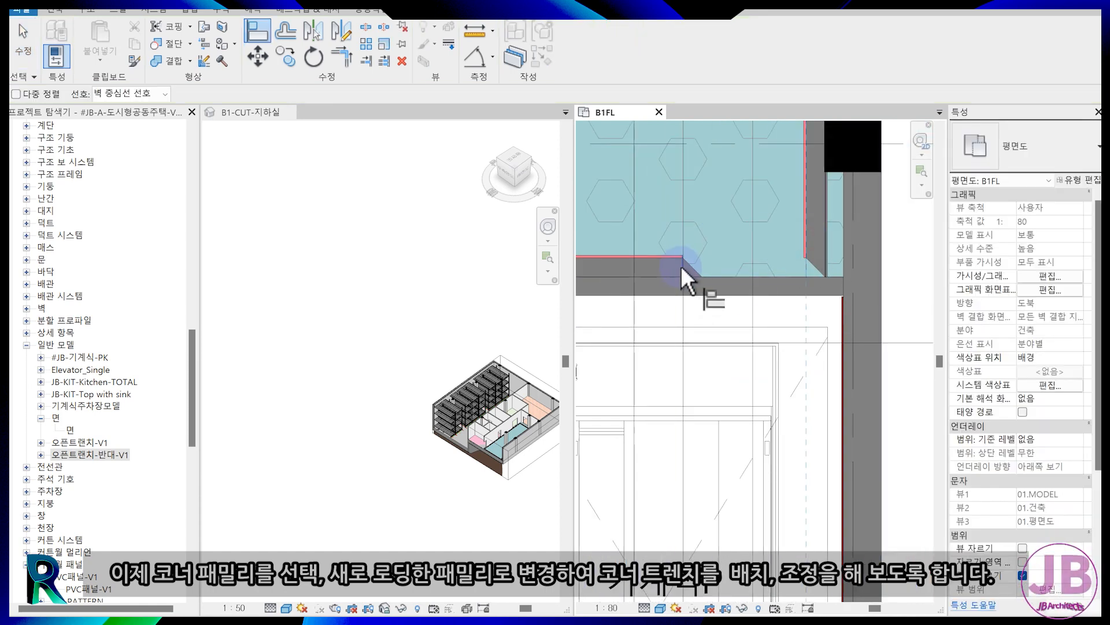
pyautogui.click(682, 265)
pyautogui.scroll(-1, 686, 287)
pyautogui.moveTo(687, 287); pyautogui.dragTo(820, 277, button='middle')
pyautogui.click(613, 280)
pyautogui.click(718, 254)
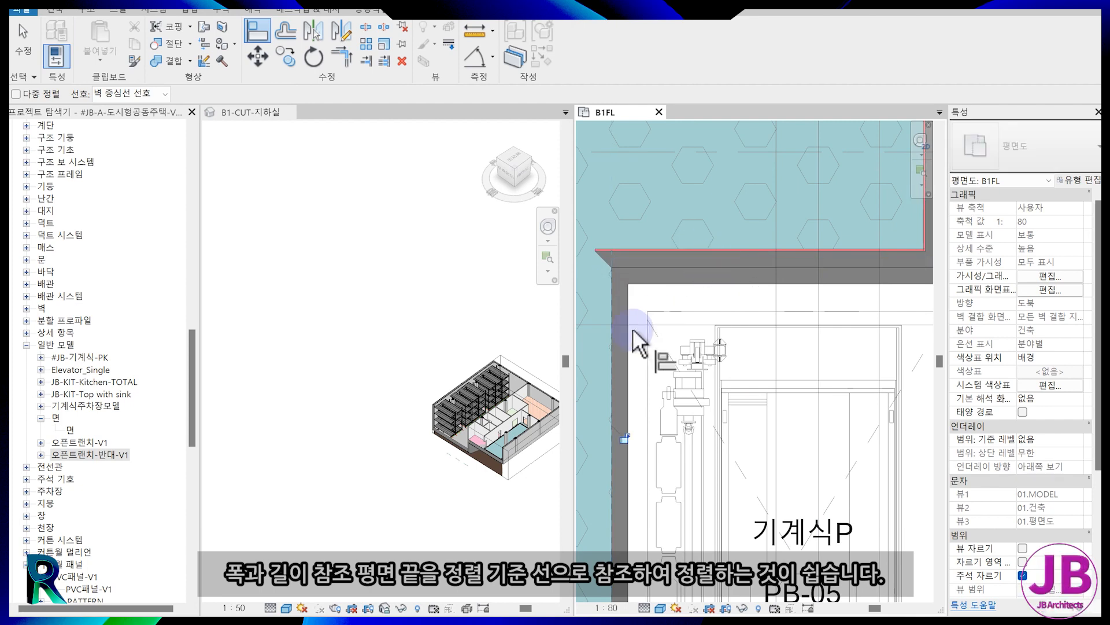
pyautogui.moveTo(614, 337); pyautogui.dragTo(678, 269, button='middle')
pyautogui.press('Escape')
pyautogui.press('Escape')
# - Change the vertical trench along the left wall of PB-05 to the type 오픈트랜치-반대-V1
pyautogui.scroll(4, 678, 226)
pyautogui.click(681, 225)
pyautogui.scroll(-4, 787, 204)
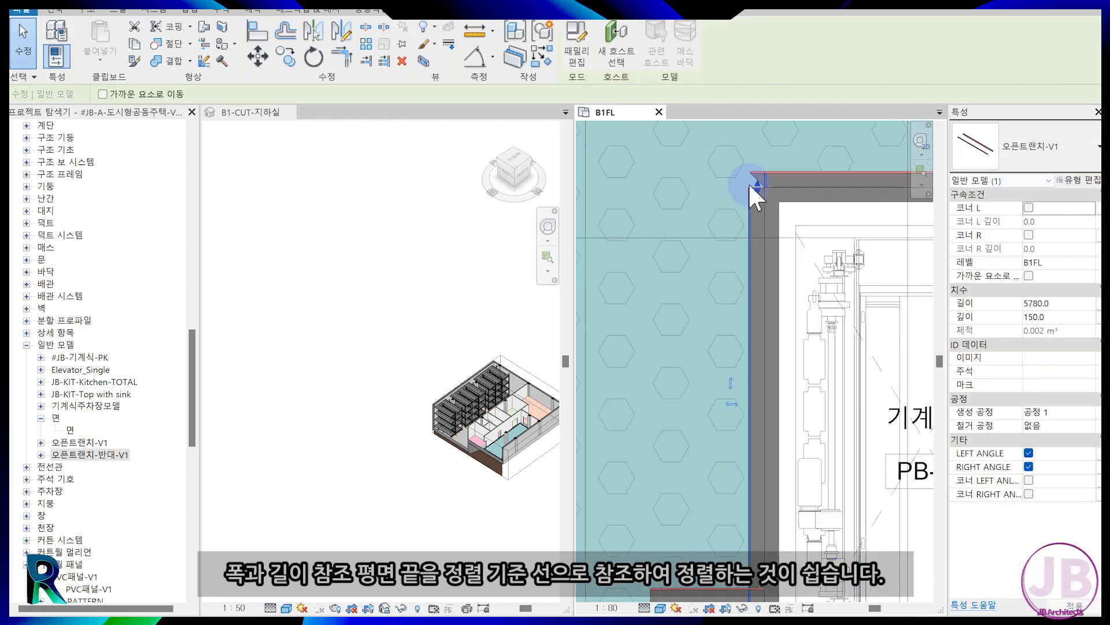
pyautogui.click(1016, 180)
pyautogui.click(940, 463)
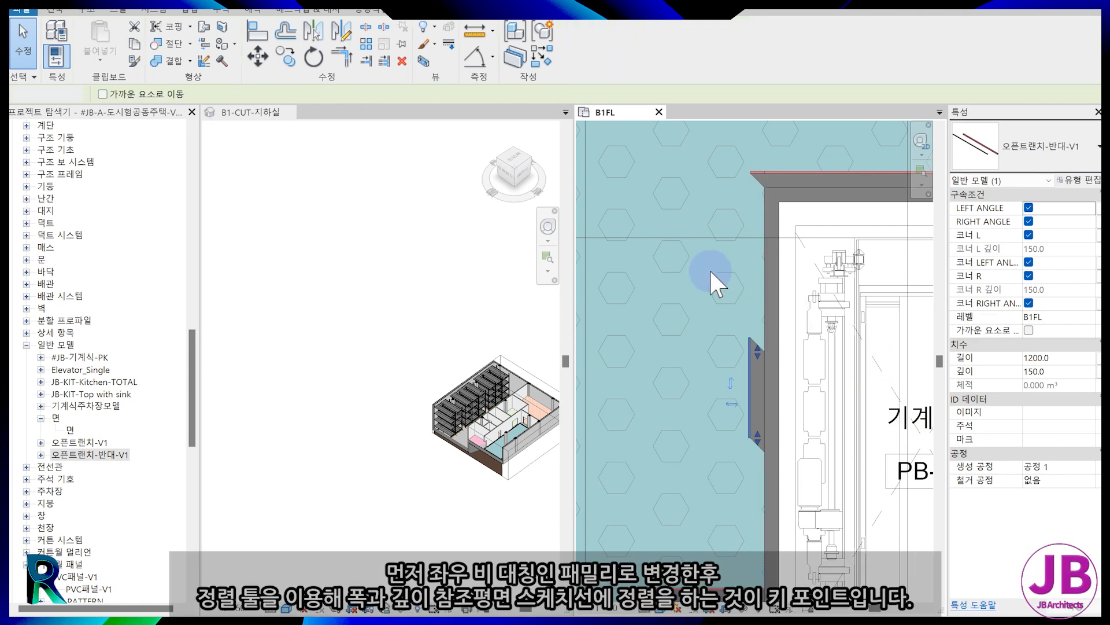
# - Align the upper end of the vertical trench beside PB-05 with the horizontal trench's reference edge
pyautogui.press('a')
pyautogui.press('l')
pyautogui.click(776, 187)
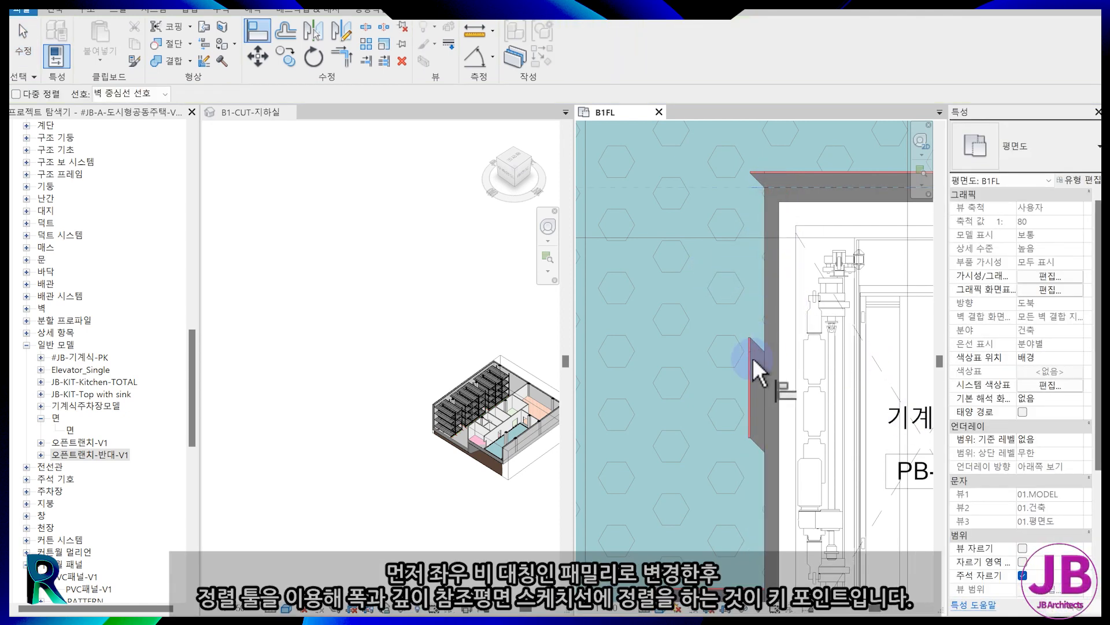
pyautogui.click(753, 356)
pyautogui.moveTo(727, 471); pyautogui.dragTo(748, 367, button='middle')
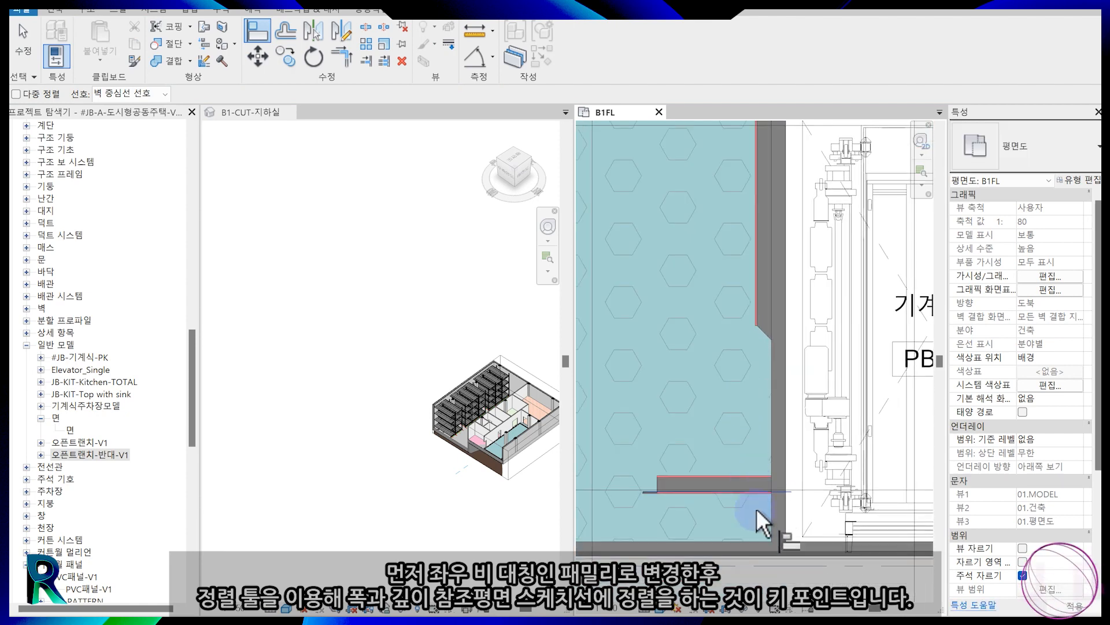
pyautogui.press('Escape')
# - Enable 코너 L and 코너 R on the bottom trench and stretch its right end towards the vertical trench
pyautogui.moveTo(755, 497); pyautogui.dragTo(704, 352, button='middle')
pyautogui.click(704, 350)
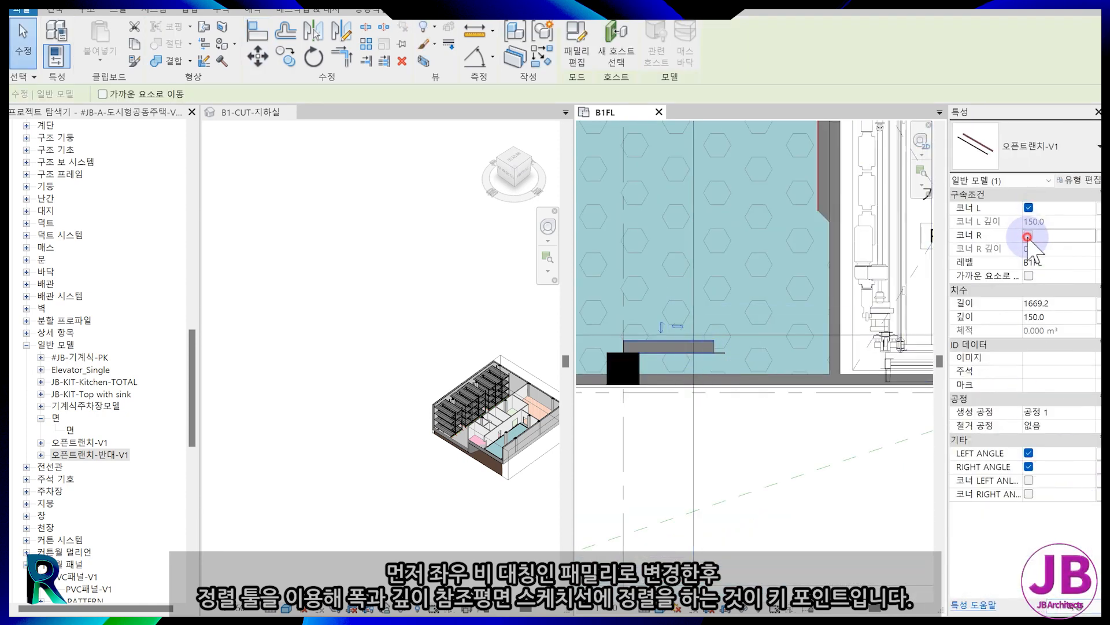
pyautogui.click(759, 365)
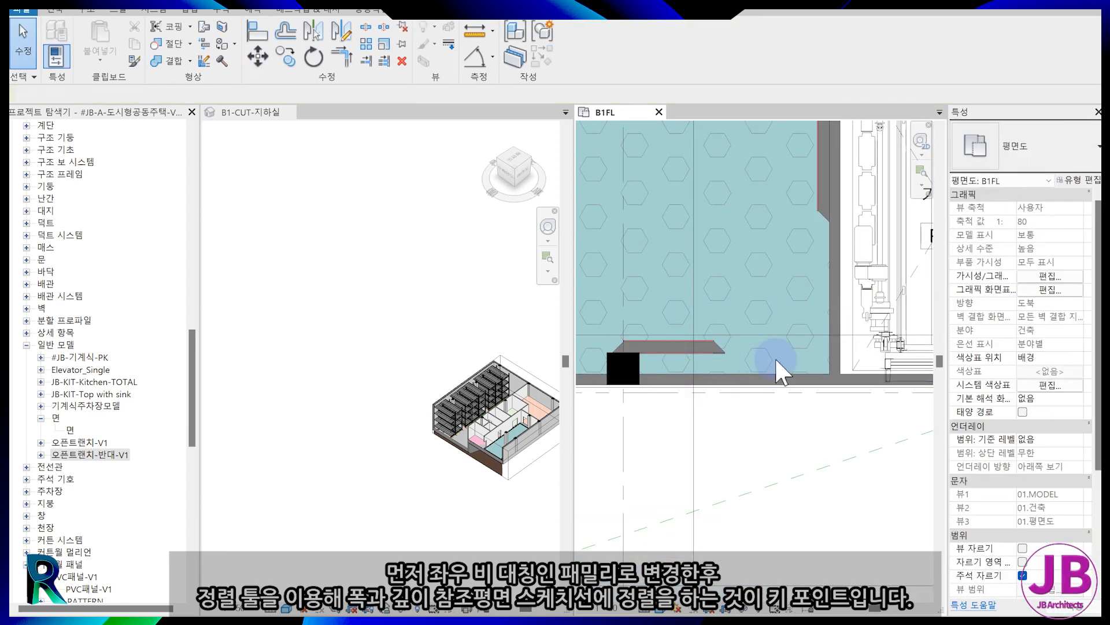
pyautogui.click(715, 345)
pyautogui.moveTo(717, 345); pyautogui.dragTo(817, 345)
# - Align the meeting ends of the vertical and bottom trenches at the lower-right corner to close the mitre
pyautogui.press('a')
pyautogui.press('l')
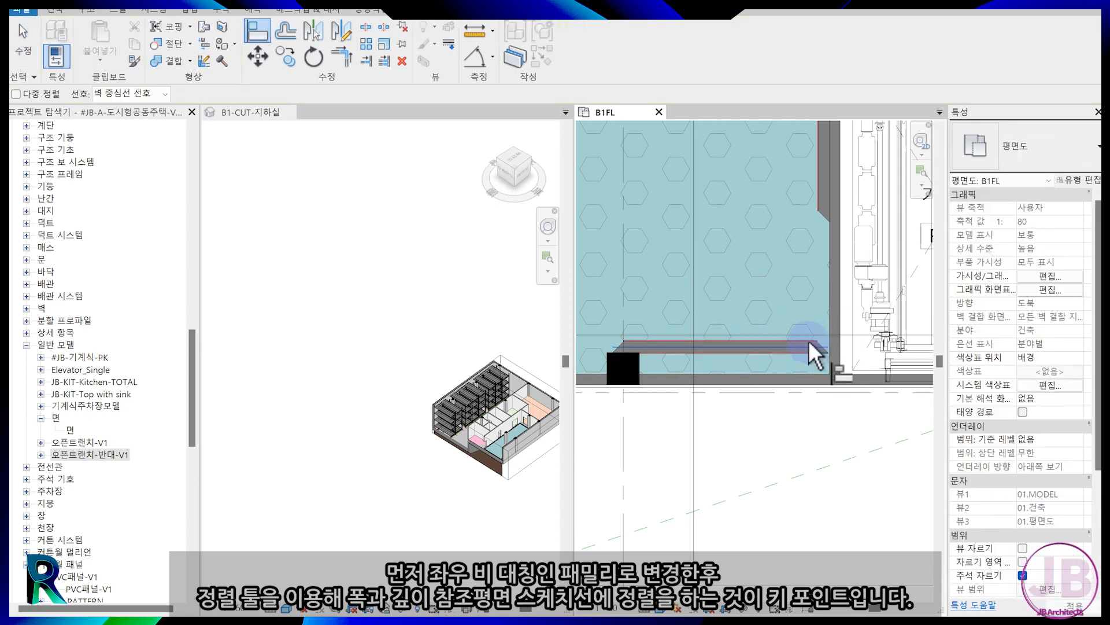
pyautogui.scroll(1, 810, 339)
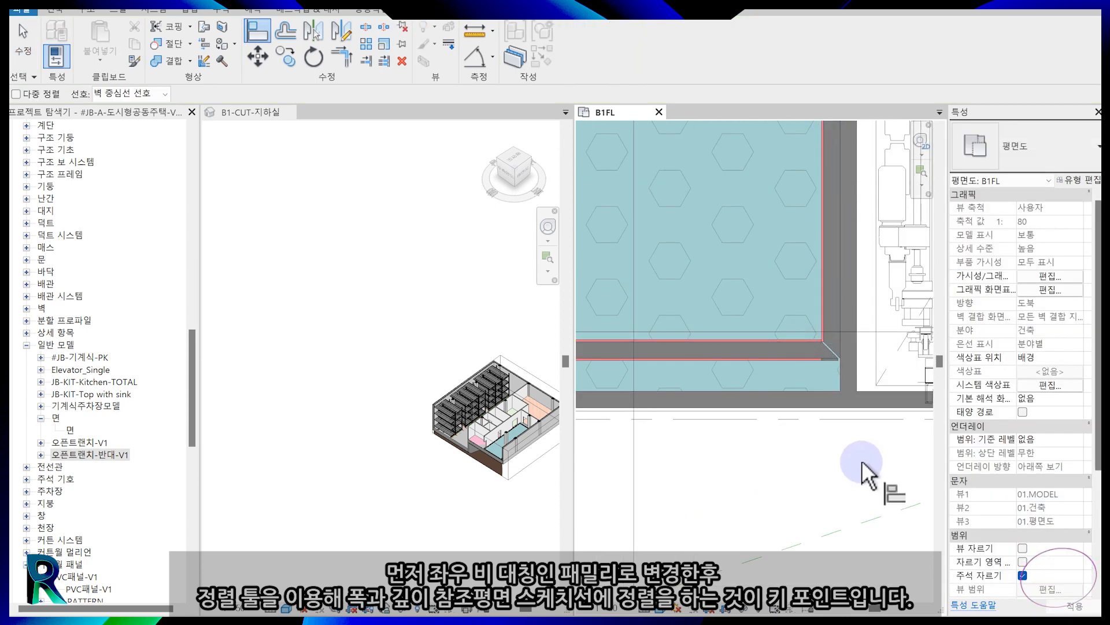
pyautogui.scroll(3, 837, 392)
pyautogui.click(807, 238)
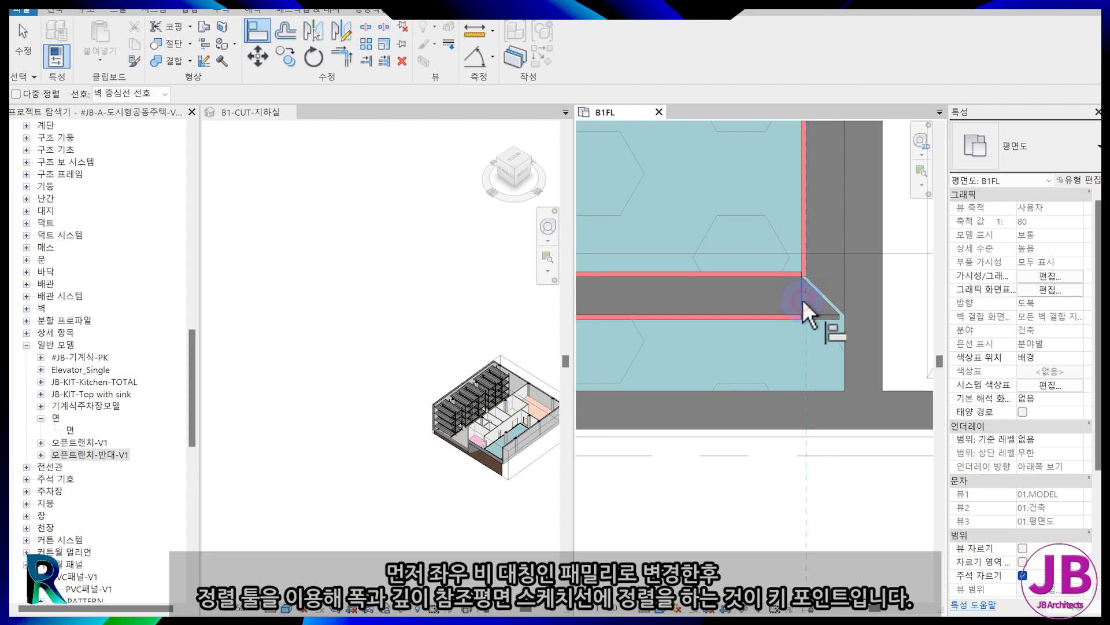
pyautogui.click(796, 319)
pyautogui.press('Escape')
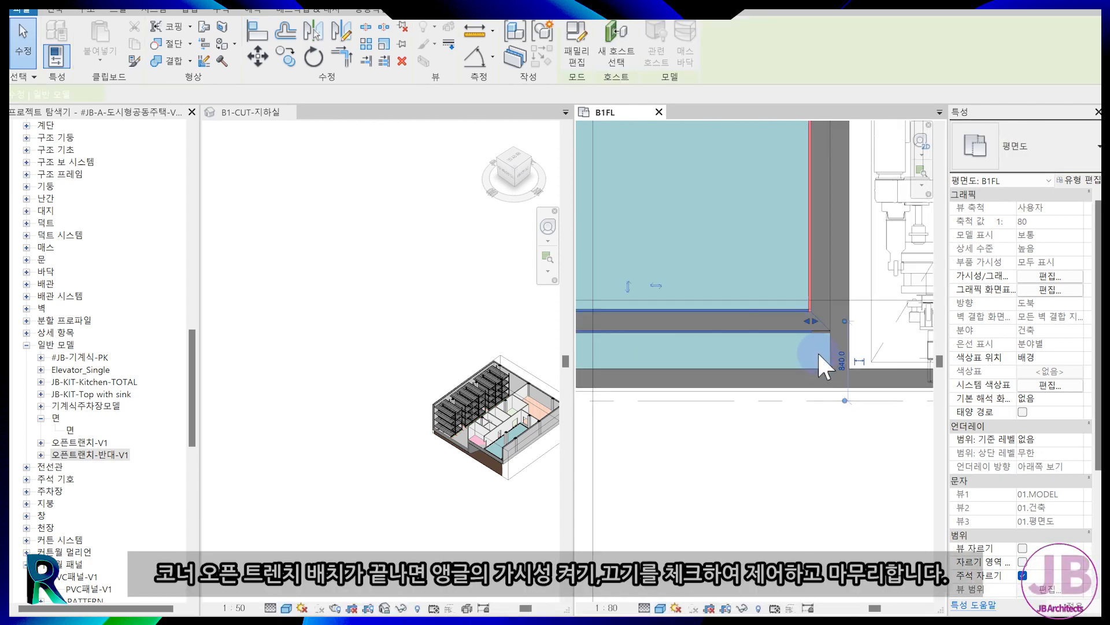
# - Check the bottom trench's corner angle visibility options and inspect its mitred ends between the wall corner and the column
pyautogui.click(817, 351)
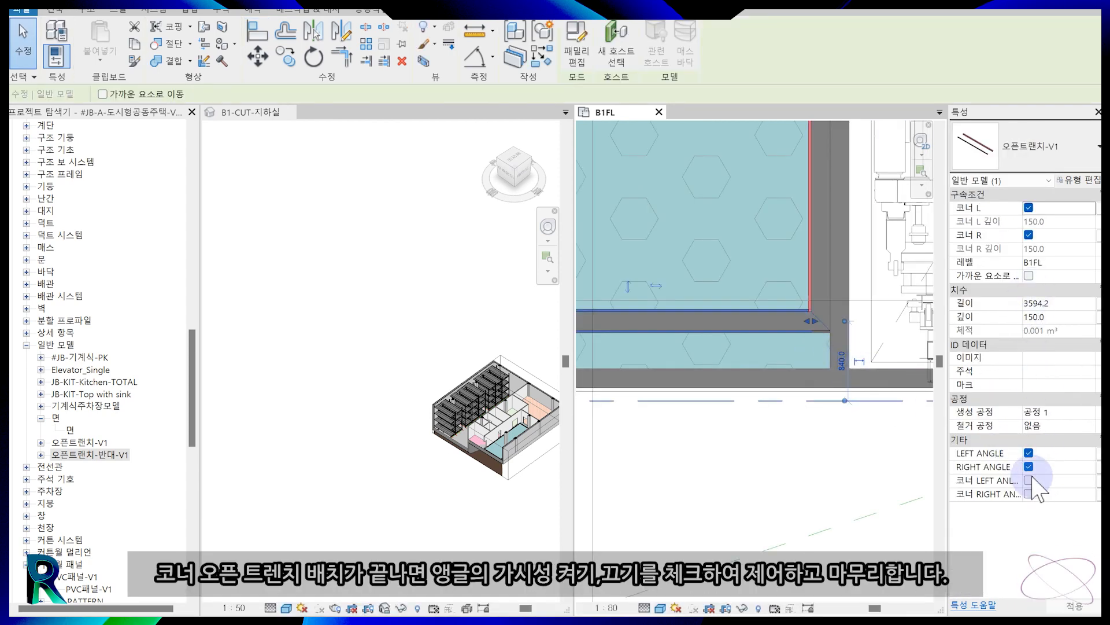
pyautogui.press('Escape')
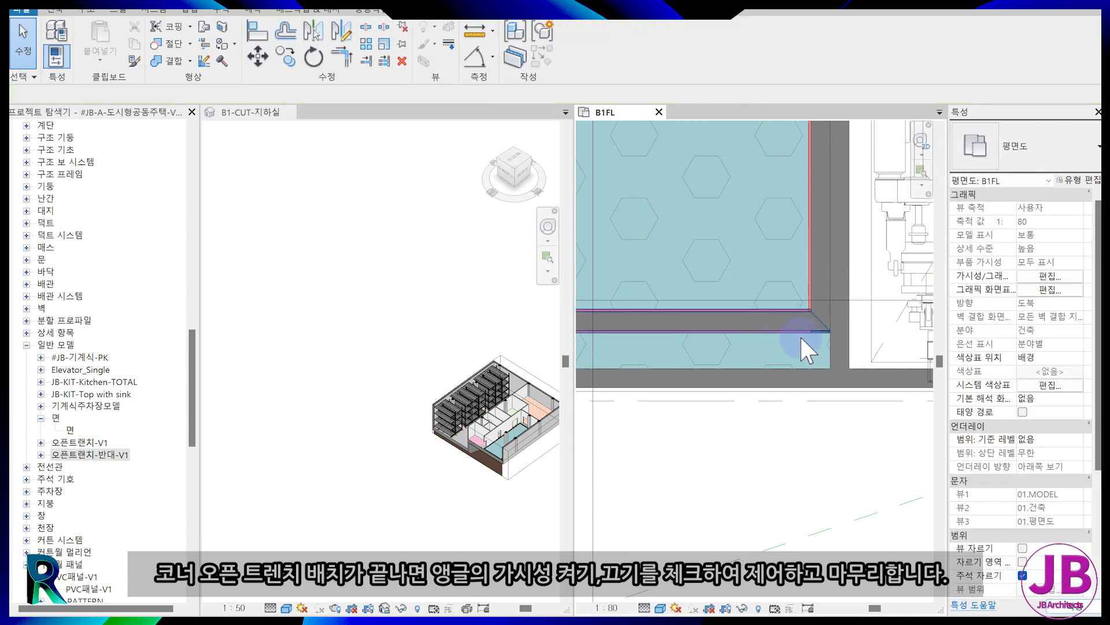
pyautogui.scroll(2, 799, 335)
pyautogui.moveTo(736, 331); pyautogui.dragTo(848, 324, button='middle')
pyautogui.scroll(-2, 847, 325)
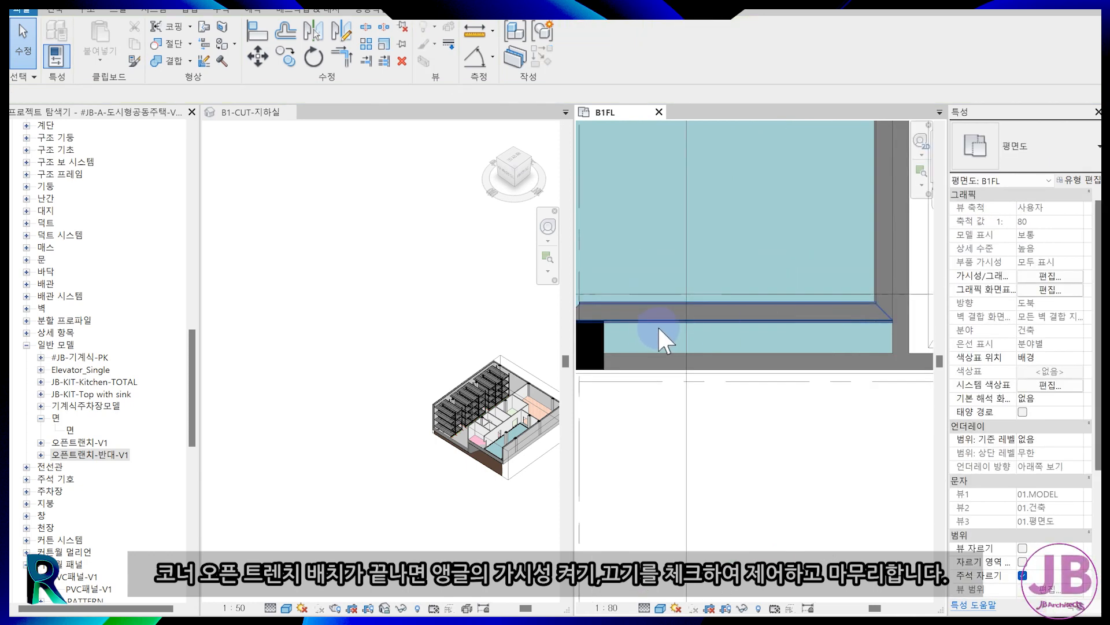
pyautogui.moveTo(585, 328); pyautogui.dragTo(764, 332, button='middle')
pyautogui.moveTo(698, 329); pyautogui.dragTo(707, 329, button='middle')
pyautogui.moveTo(792, 331); pyautogui.dragTo(676, 322, button='middle')
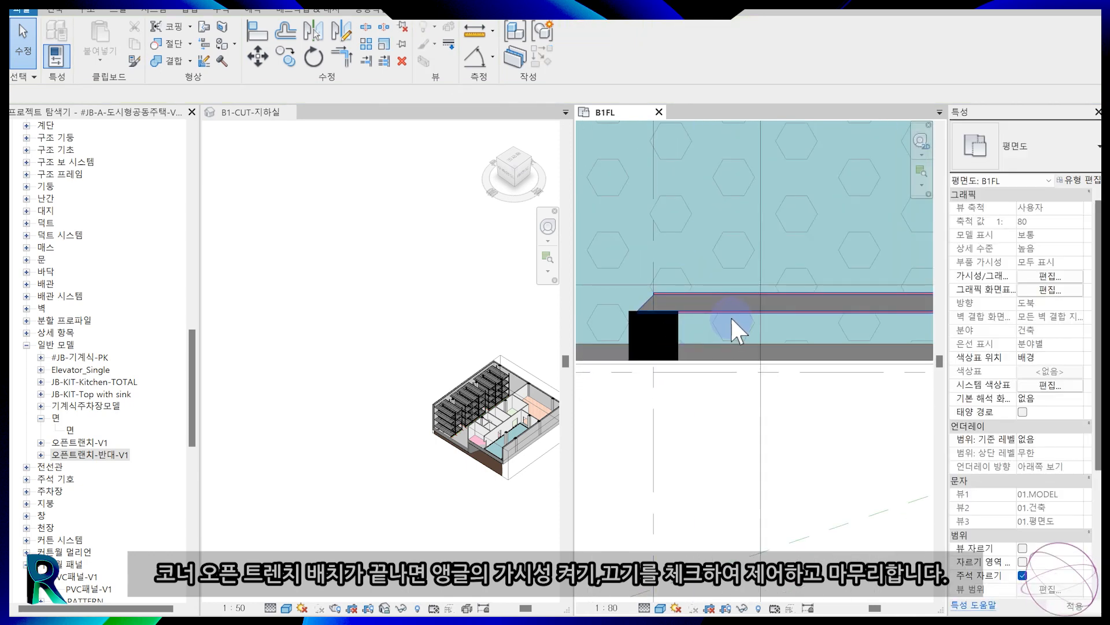
# - Open the 오픈트랜치-V1 family and load its regrouped visibility parameters back into the project, closing the family
pyautogui.click(732, 316)
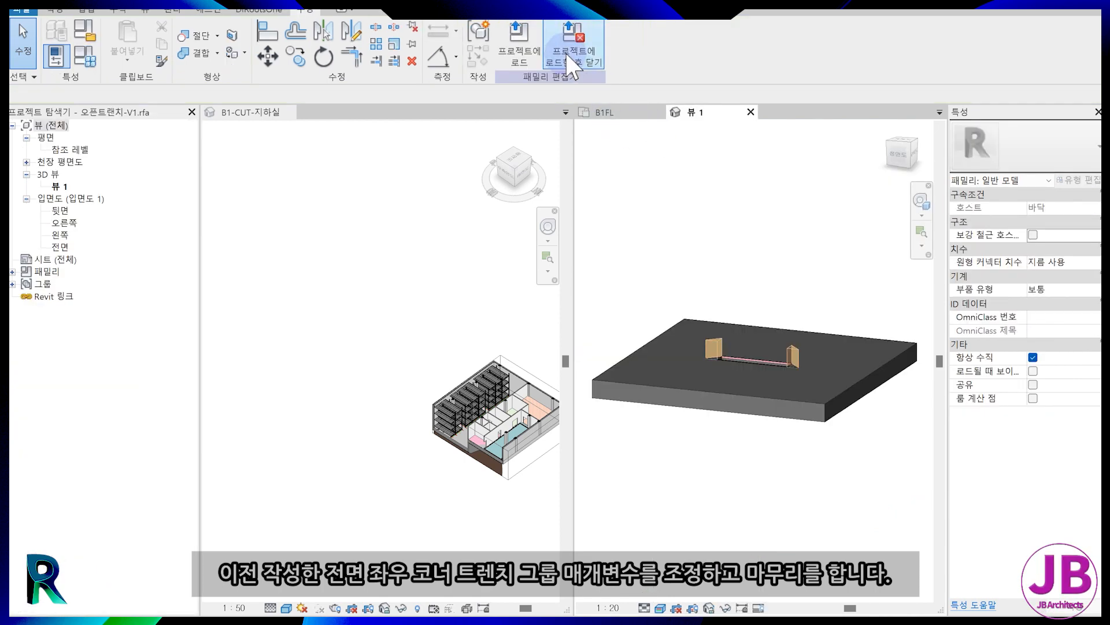
pyautogui.click(572, 55)
pyautogui.click(584, 314)
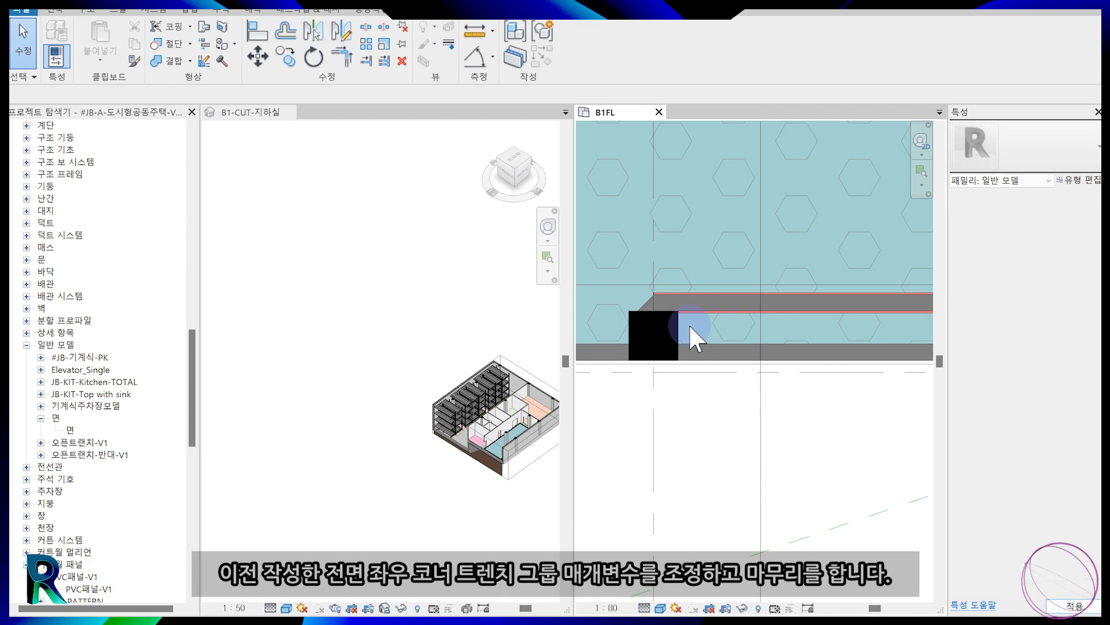
# - Set the bottom trench's corner angle visibility and extend its left end to the vertical trench beside 계단실#2
pyautogui.scroll(-3, 689, 324)
pyautogui.click(784, 314)
pyautogui.scroll(1, 804, 315)
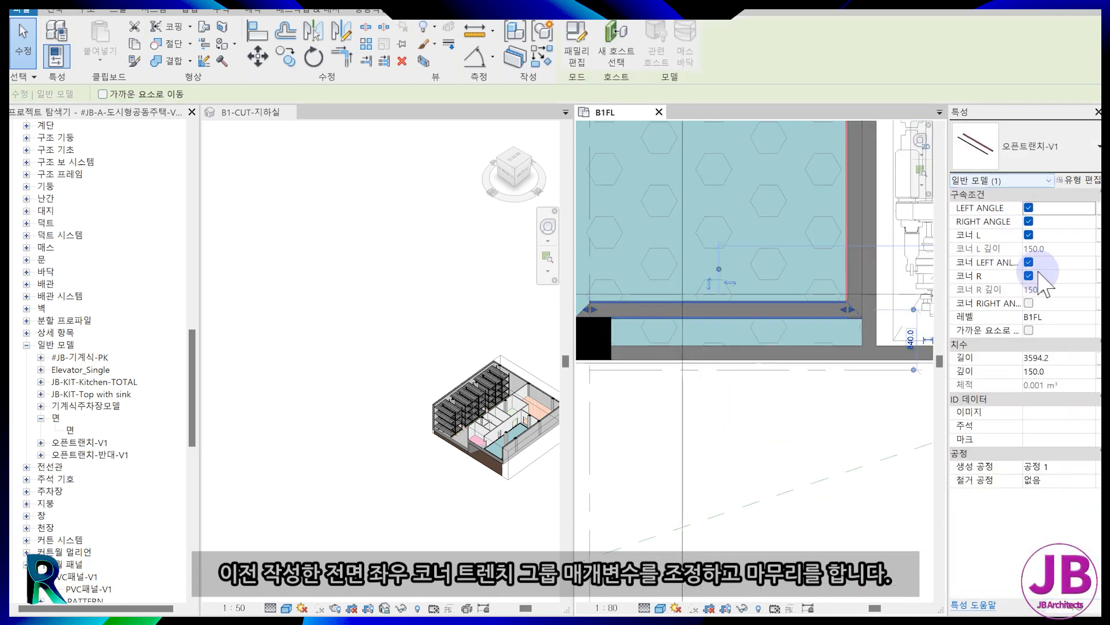
pyautogui.press('Escape')
pyautogui.scroll(-4, 706, 405)
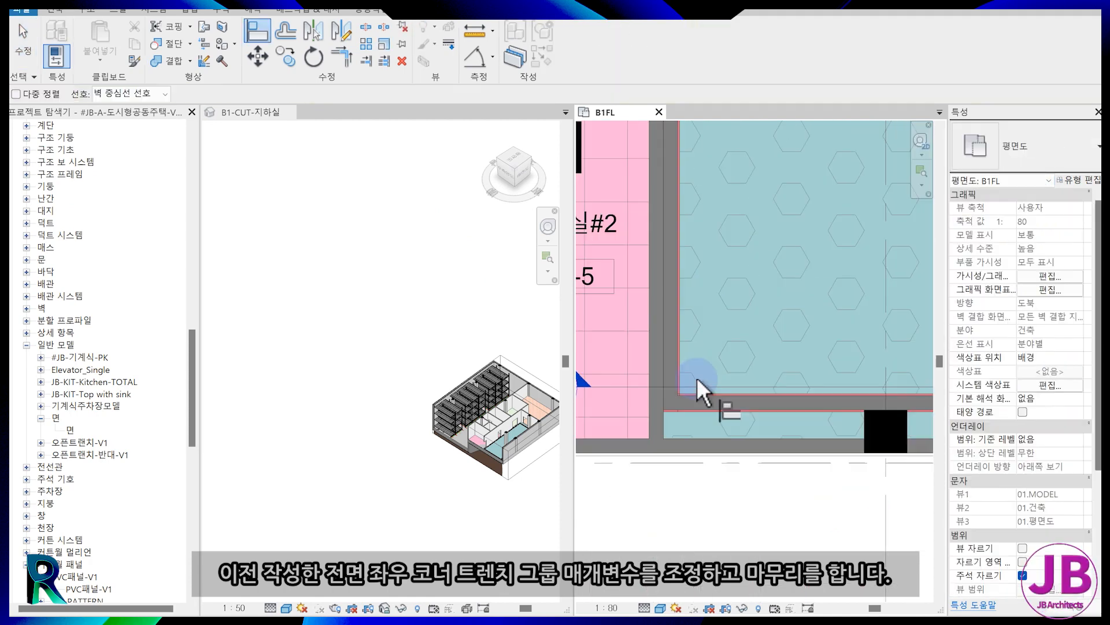
pyautogui.moveTo(734, 394); pyautogui.dragTo(771, 373, button='middle')
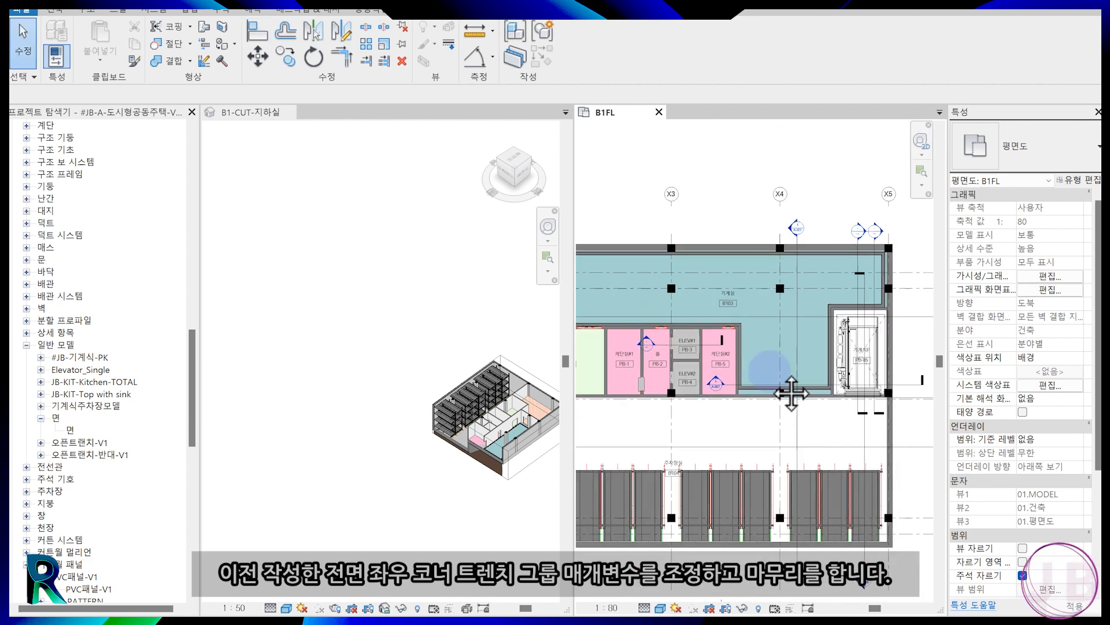
# - Examine the cut open trench and its angles up close in the B1-CUT-지하실 3D view
pyautogui.click(419, 369)
pyautogui.scroll(-3, 410, 375)
pyautogui.scroll(7, 437, 427)
pyautogui.moveTo(433, 498); pyautogui.dragTo(334, 358, button='middle')
pyautogui.scroll(5, 333, 340)
pyautogui.moveTo(317, 290); pyautogui.dragTo(370, 325, button='middle')
pyautogui.scroll(3, 370, 322)
pyautogui.scroll(1, 368, 321)
pyautogui.scroll(-6, 376, 359)
pyautogui.scroll(4, 400, 384)
pyautogui.moveTo(403, 390); pyautogui.dragTo(397, 310, button='middle')
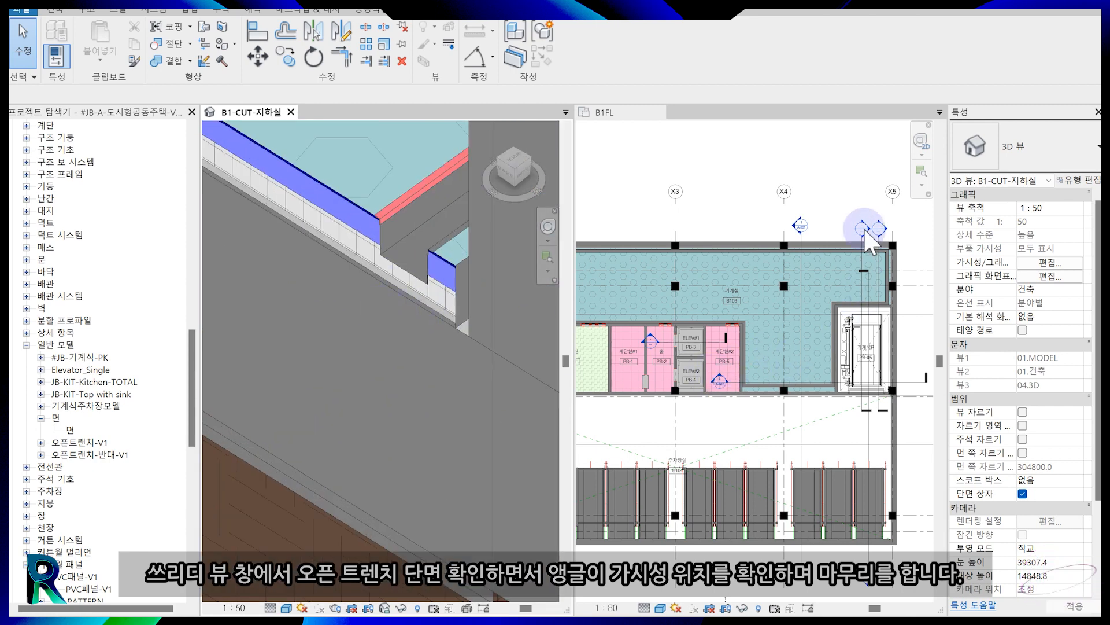
# - Open section 단면도-1-SHEET from its mark beside grid X4 and examine the open trench cut up close
pyautogui.click(793, 230)
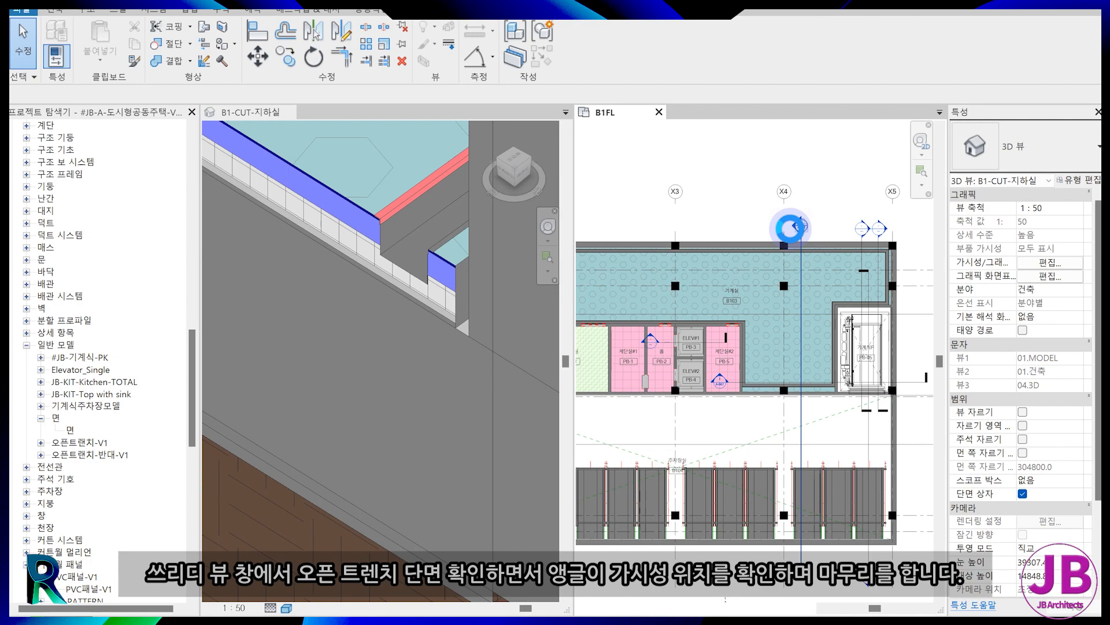
pyautogui.doubleClick(794, 229)
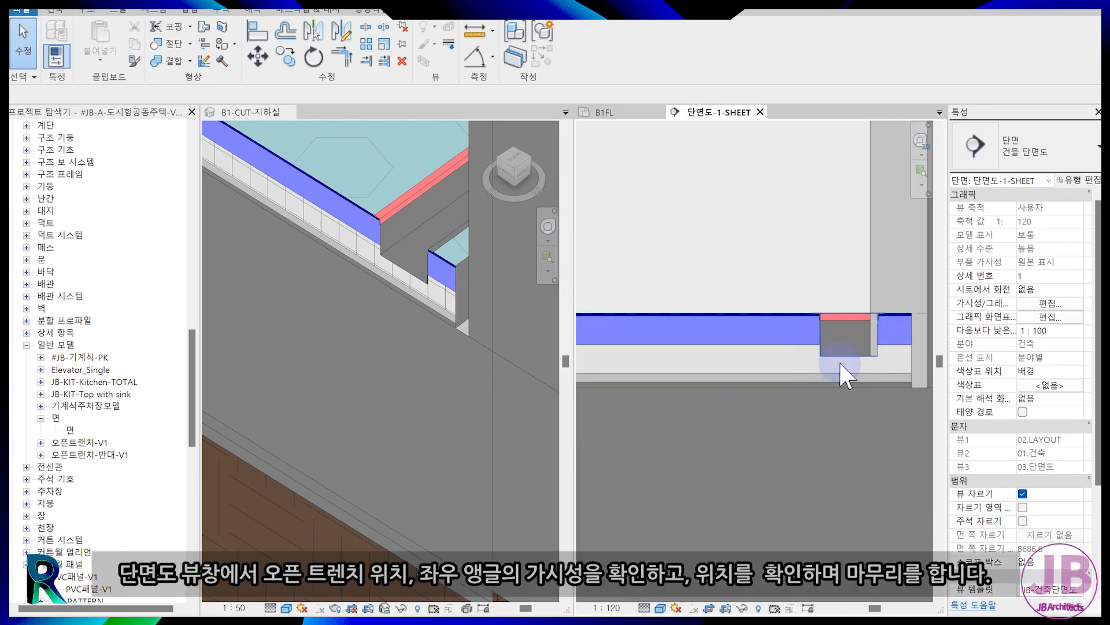
pyautogui.scroll(3, 916, 386)
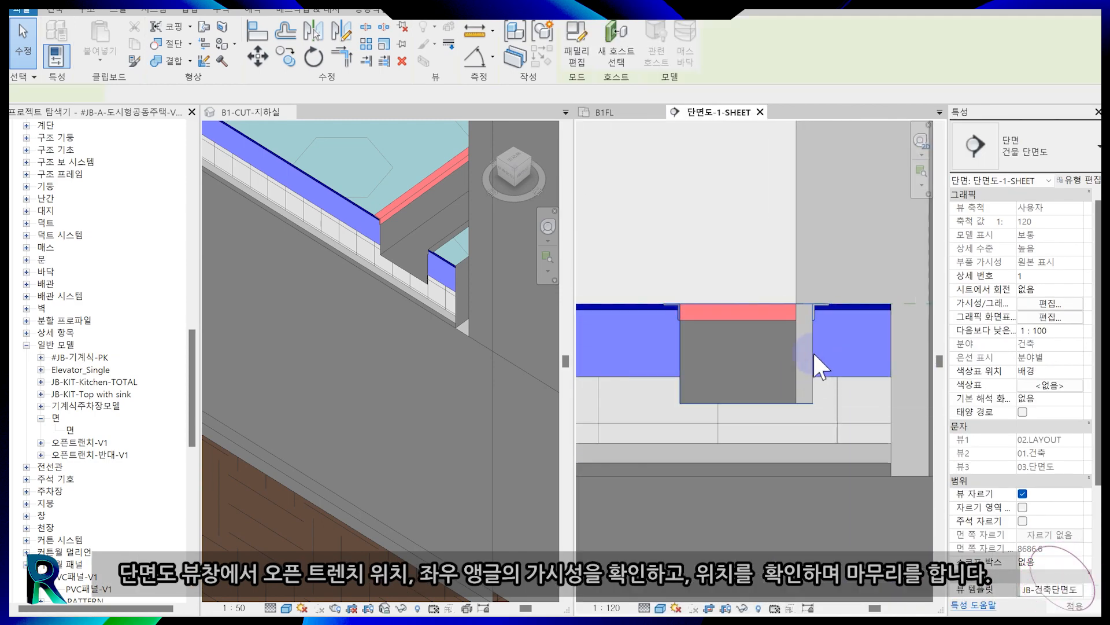
pyautogui.scroll(-5, 426, 365)
# - Align the outer edge of the upper horizontal trench to the column's lower face in the B1FL plan
pyautogui.click(605, 112)
pyautogui.scroll(7, 773, 237)
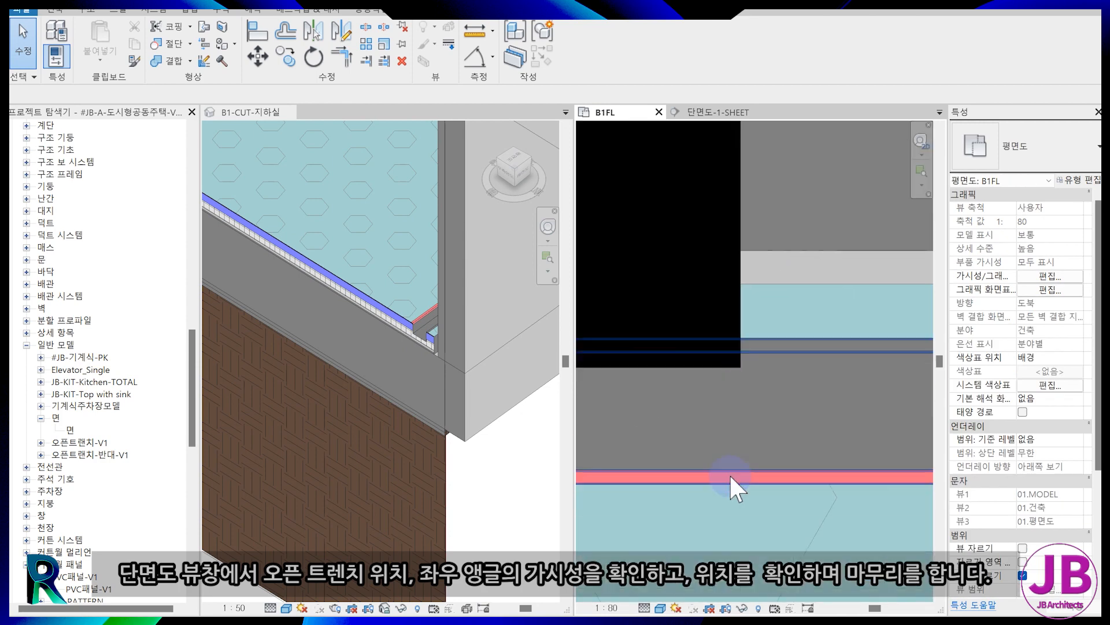
pyautogui.click(730, 473)
pyautogui.press('a')
pyautogui.press('l')
pyautogui.click(717, 368)
pyautogui.click(783, 348)
pyautogui.scroll(-5, 605, 347)
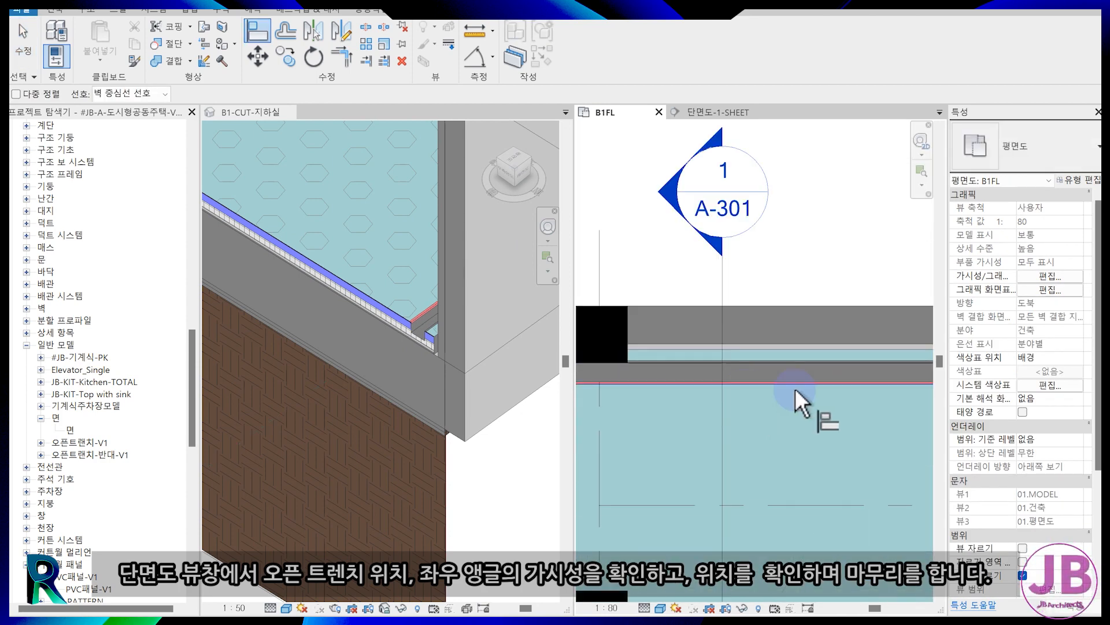
pyautogui.moveTo(821, 373); pyautogui.dragTo(584, 354, button='middle')
pyautogui.scroll(4, 706, 364)
pyautogui.press('Escape')
# - Align the upper end of the vertical trench to the horizontal trench at the corner beside the X5 column
pyautogui.scroll(3, 707, 364)
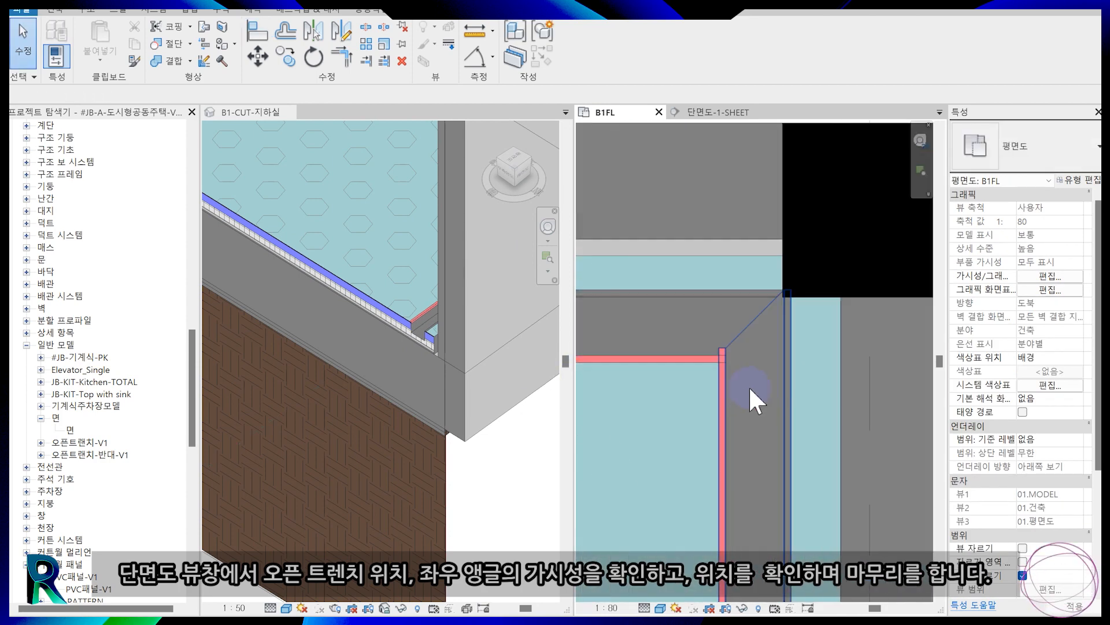
pyautogui.press('a')
pyautogui.press('l')
pyautogui.click(764, 355)
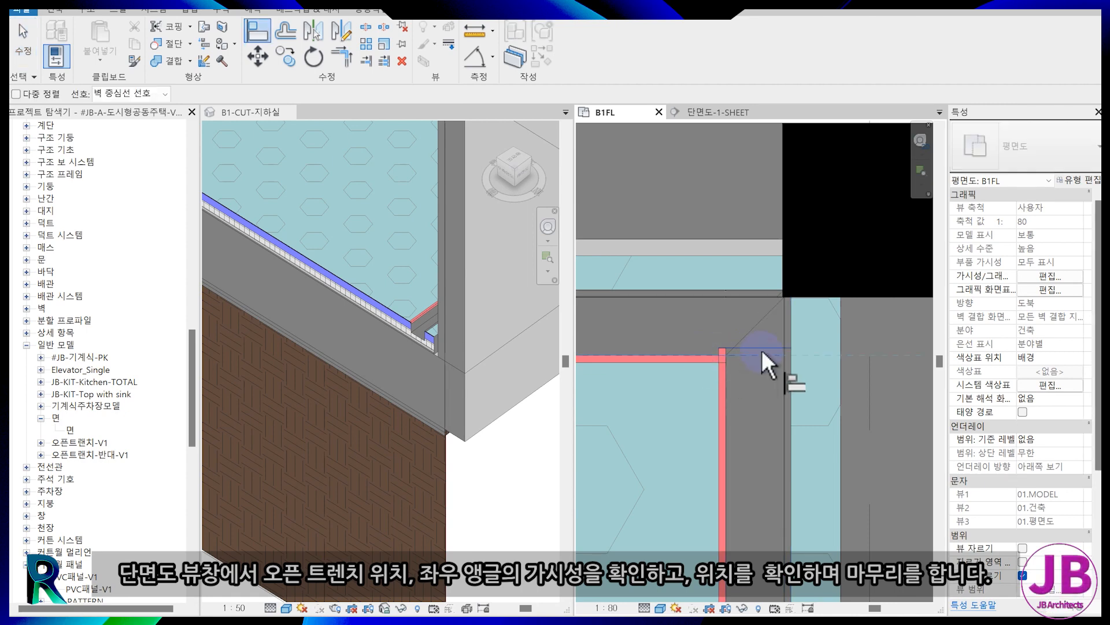
pyautogui.press('Escape')
pyautogui.press('Escape')
# - Examine the cut trench in the B1-CUT-지하실 3D view and return to section 단면도-1-SHEET
pyautogui.scroll(5, 411, 351)
pyautogui.scroll(2, 452, 352)
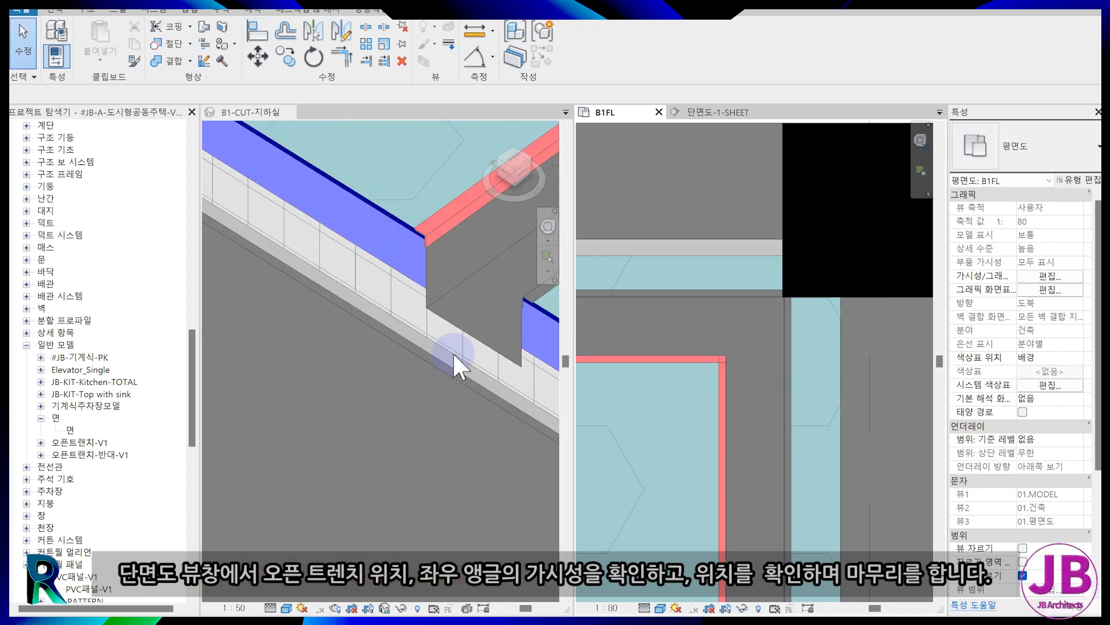
pyautogui.scroll(-9, 438, 366)
pyautogui.scroll(-3, 438, 366)
pyautogui.moveTo(424, 295); pyautogui.dragTo(339, 468, button='middle')
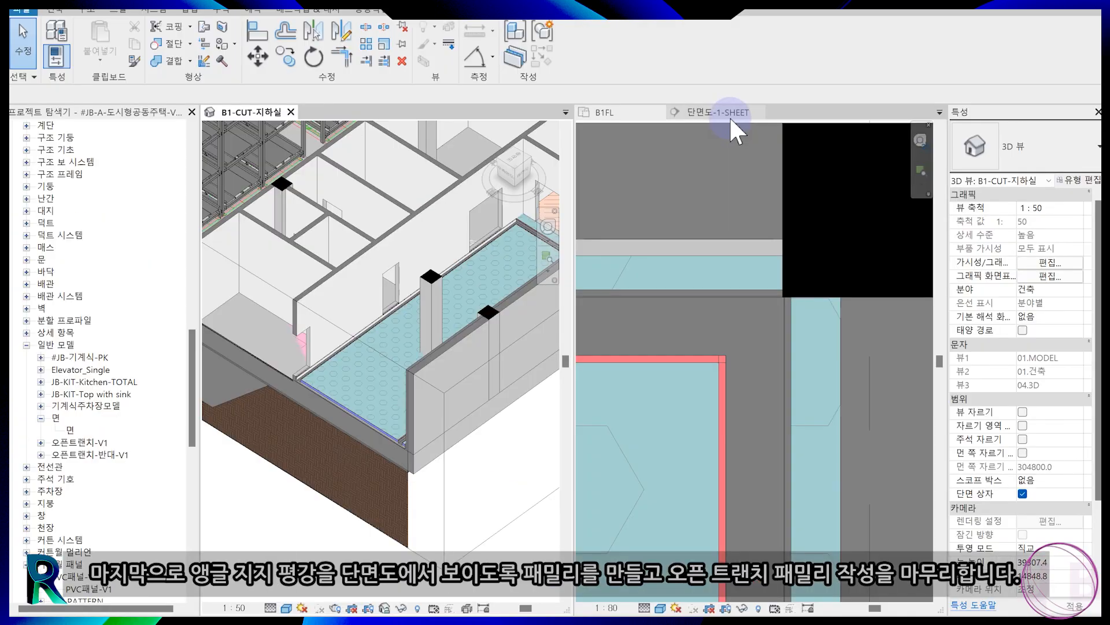
pyautogui.click(730, 115)
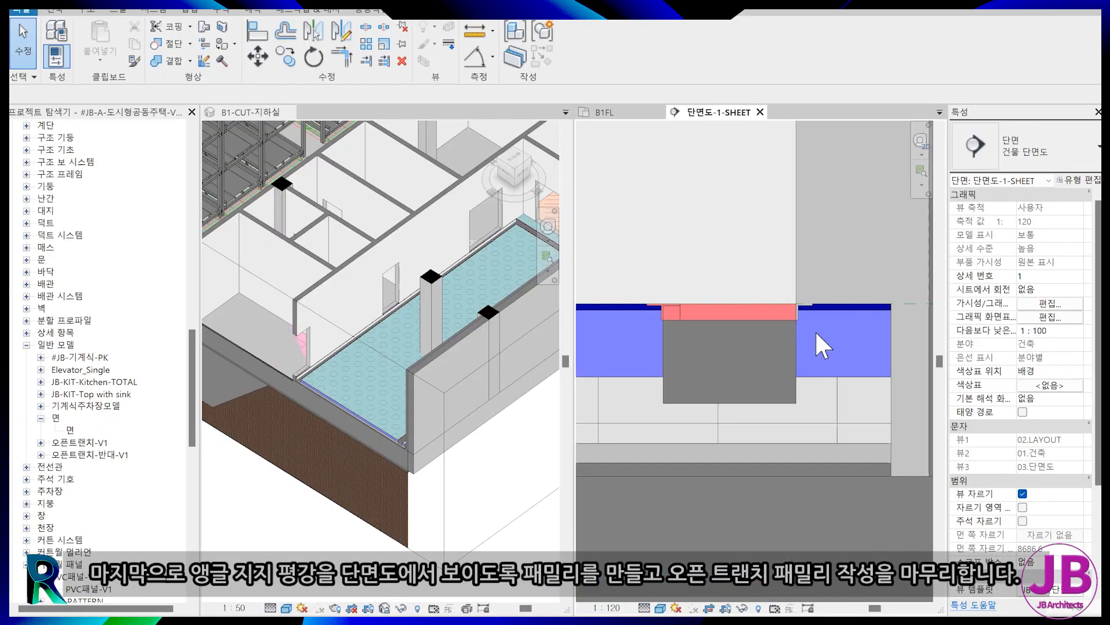
# - Create a new family from the 미터법 상세 항목.rft template
pyautogui.click(55, 10)
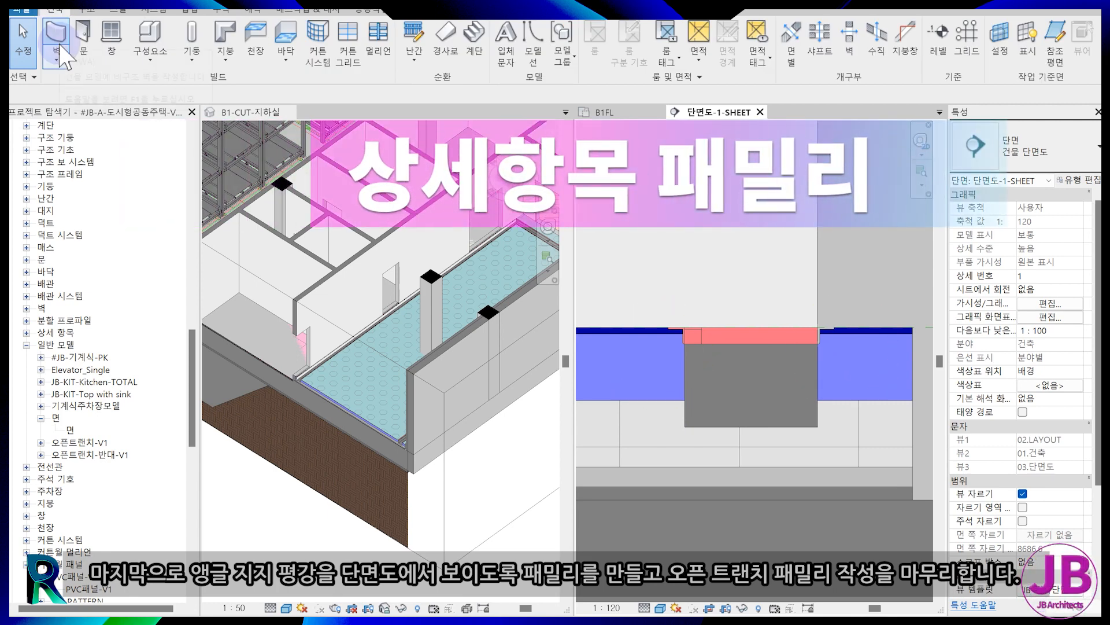
pyautogui.click(23, 10)
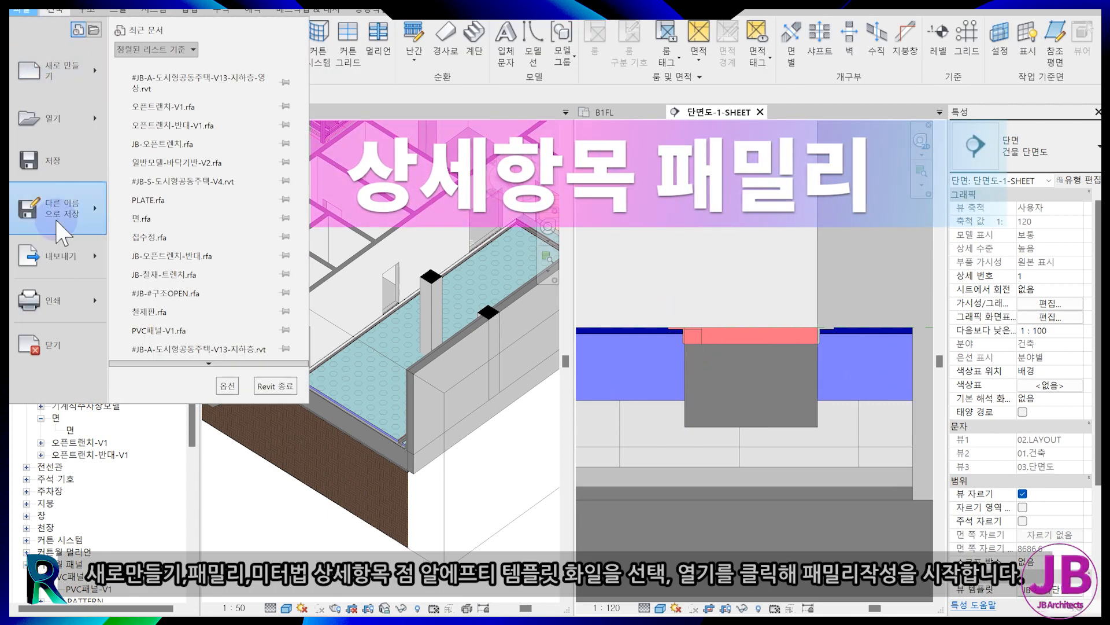
pyautogui.moveTo(58, 70)
pyautogui.click(152, 113)
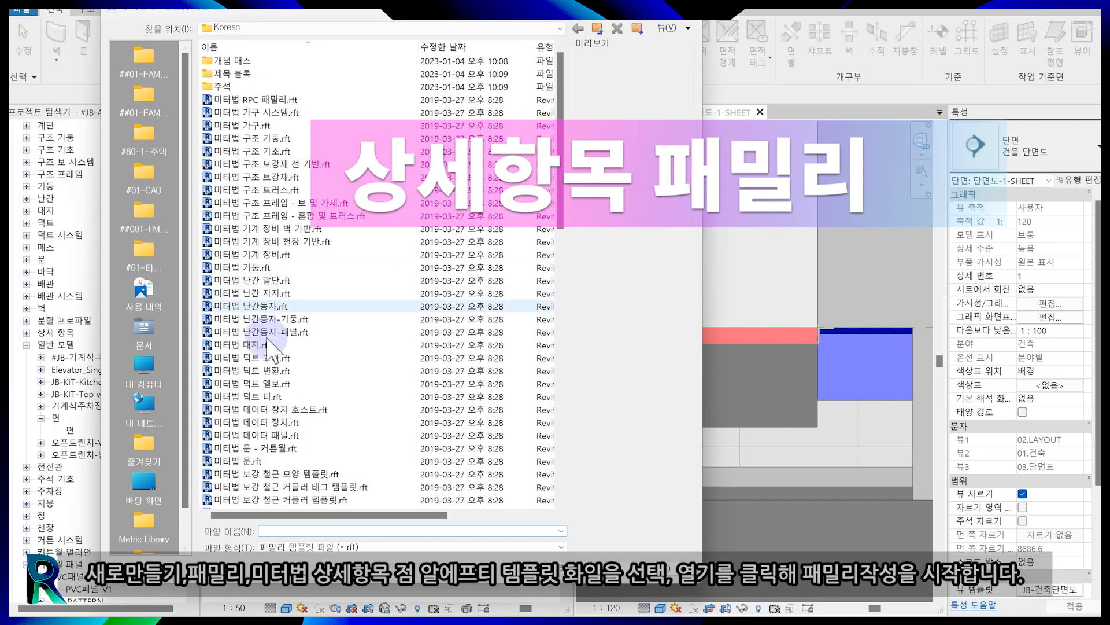
pyautogui.scroll(-12, 266, 336)
pyautogui.click(277, 112)
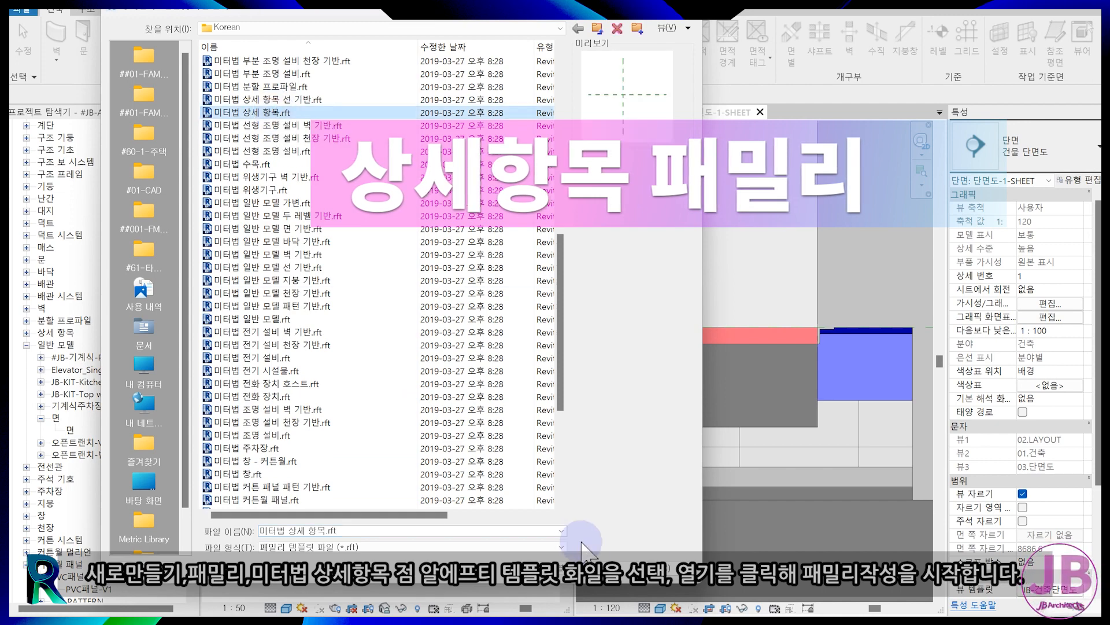
pyautogui.click(584, 584)
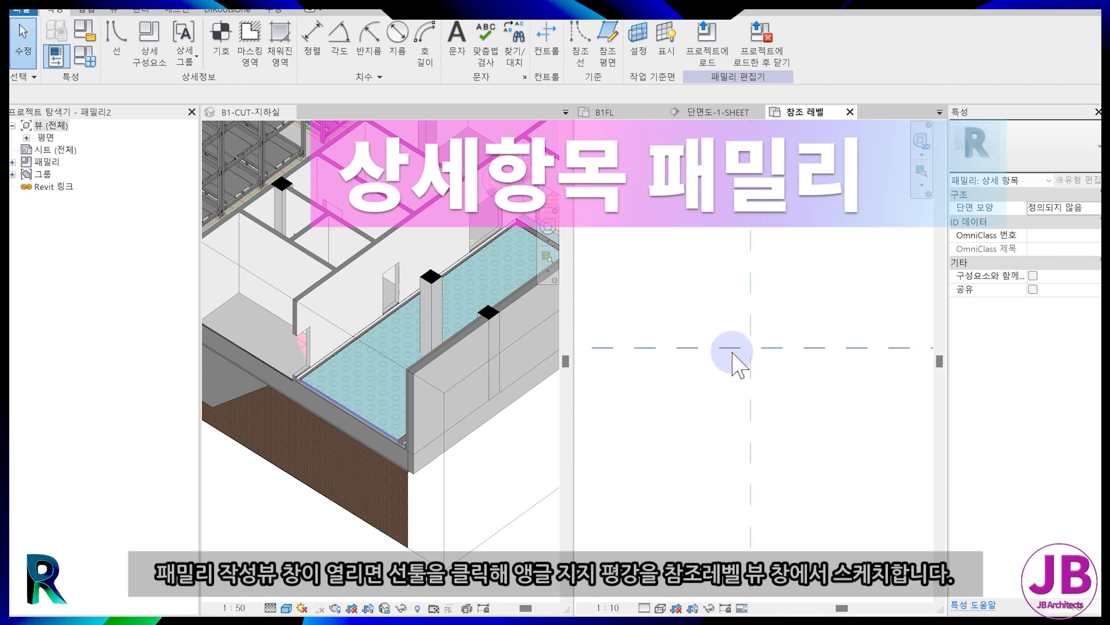
# - Sketch a horizontal line leftward from the reference plane intersection and a connected line sloping down to the left
pyautogui.click(115, 39)
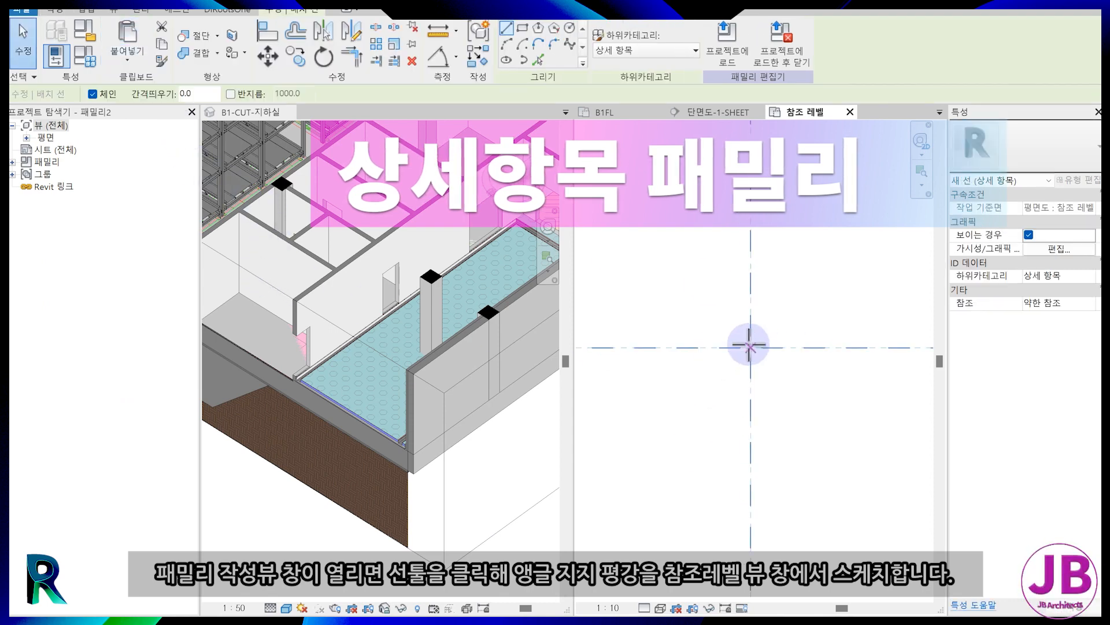
pyautogui.click(713, 347)
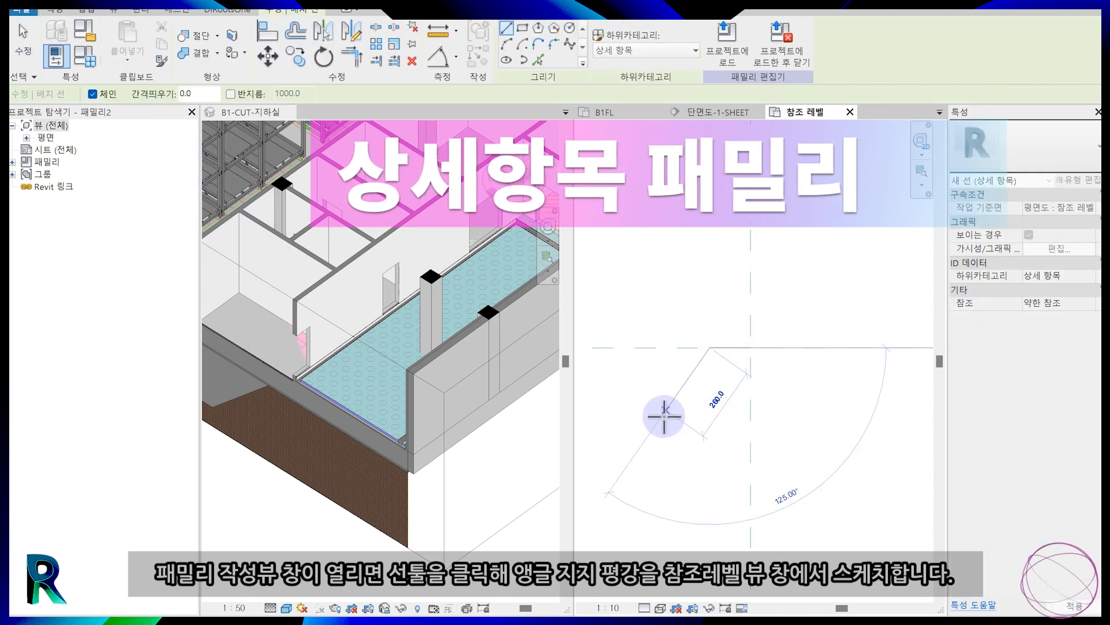
pyautogui.click(628, 411)
pyautogui.press('Escape')
pyautogui.press('Escape')
# - Draw a vertical reference line about 300 mm long through the corner where the horizontal and sloping lines meet
pyautogui.scroll(2, 747, 368)
pyautogui.click(580, 53)
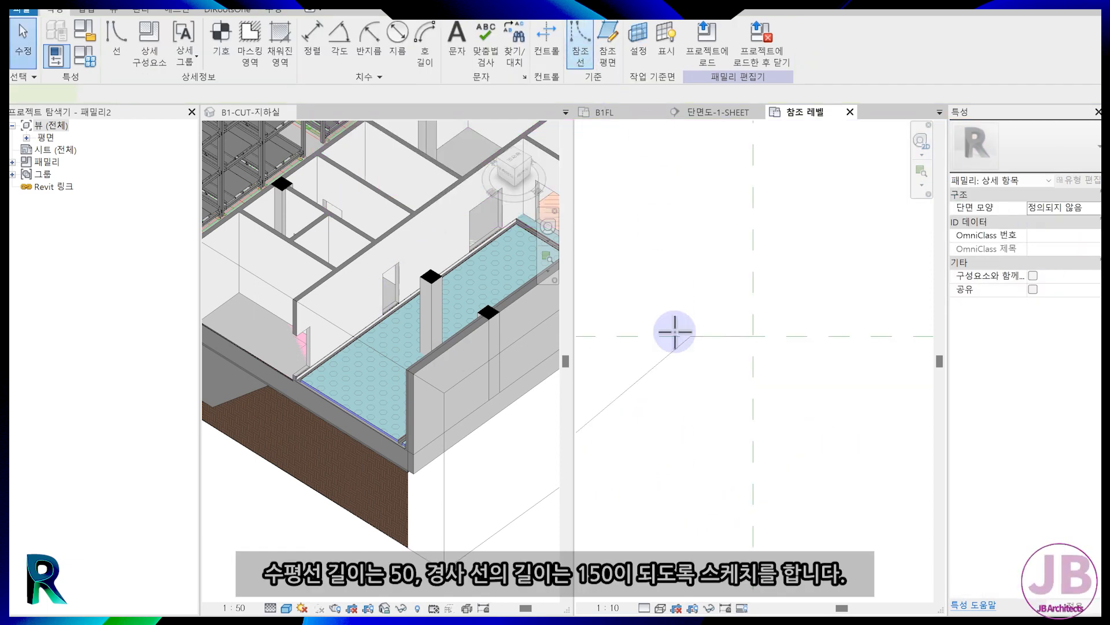
pyautogui.click(692, 393)
pyautogui.click(692, 261)
# - Dimension the vertical reference line to the central reference plane and set the distance to 50 mm
pyautogui.press('d')
pyautogui.press('i')
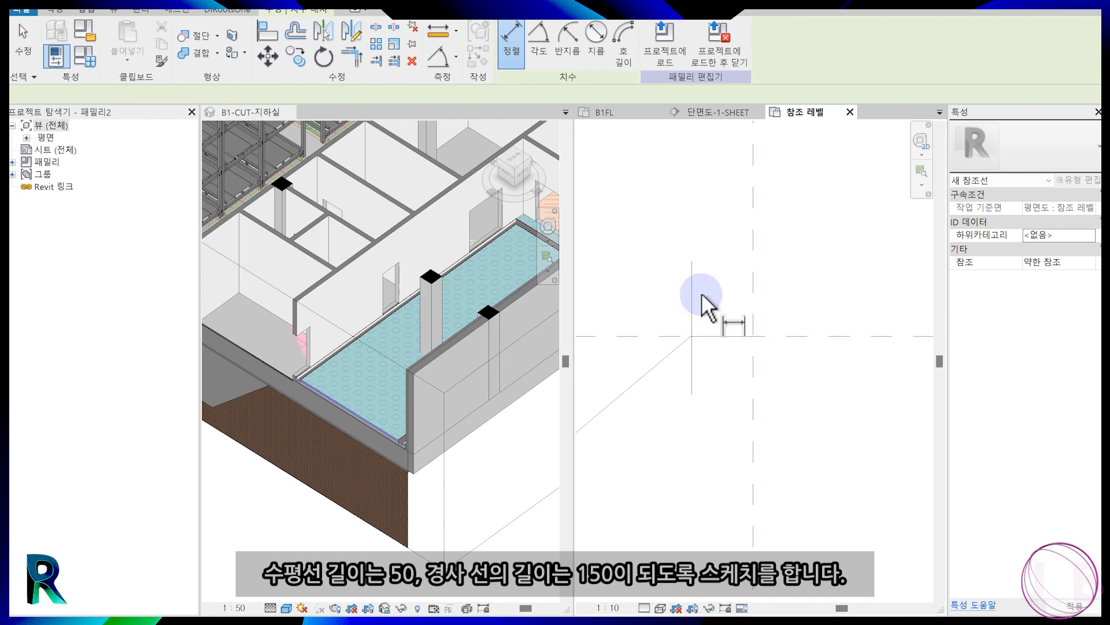
pyautogui.click(692, 284)
pyautogui.click(754, 278)
pyautogui.click(728, 244)
pyautogui.press('Escape')
pyautogui.press('Escape')
pyautogui.scroll(2, 712, 293)
pyautogui.click(677, 321)
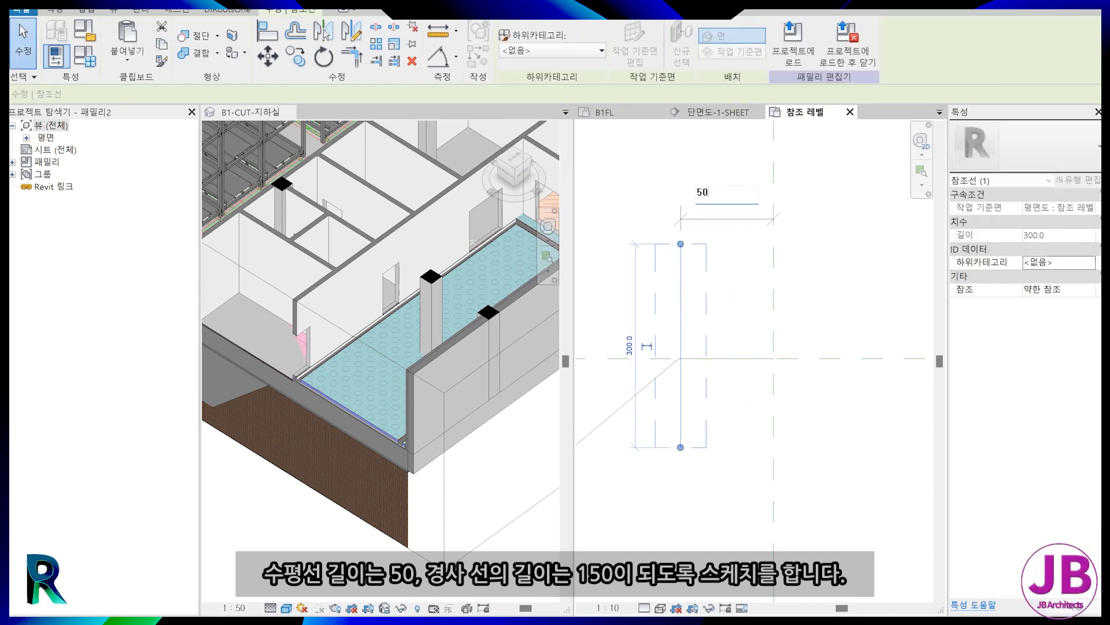
pyautogui.press('Return')
# - Move the sloping line so its upper end meets the relocated vertical reference line
pyautogui.click(702, 569)
pyautogui.scroll(2, 663, 424)
pyautogui.click(742, 336)
pyautogui.press('Delete')
pyautogui.click(681, 346)
pyautogui.press('m')
pyautogui.press('v')
pyautogui.click(684, 339)
pyautogui.click(765, 339)
pyautogui.scroll(-2, 775, 374)
pyautogui.press('Escape')
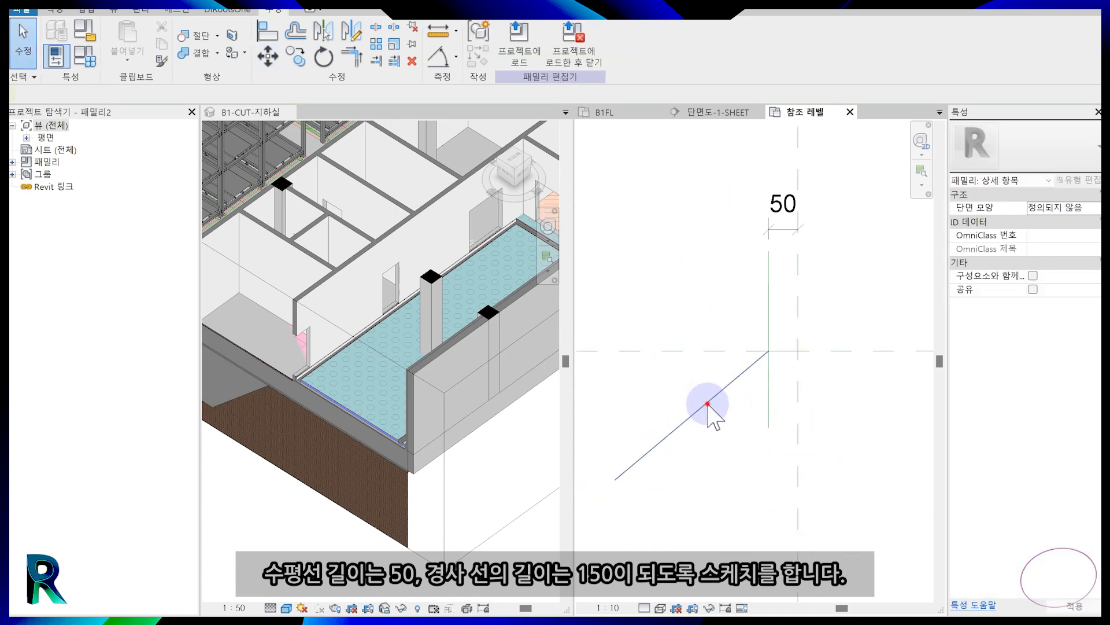
# - Set the sloping line's length to 150 mm
pyautogui.click(708, 404)
pyautogui.click(718, 453)
pyautogui.scroll(2, 798, 397)
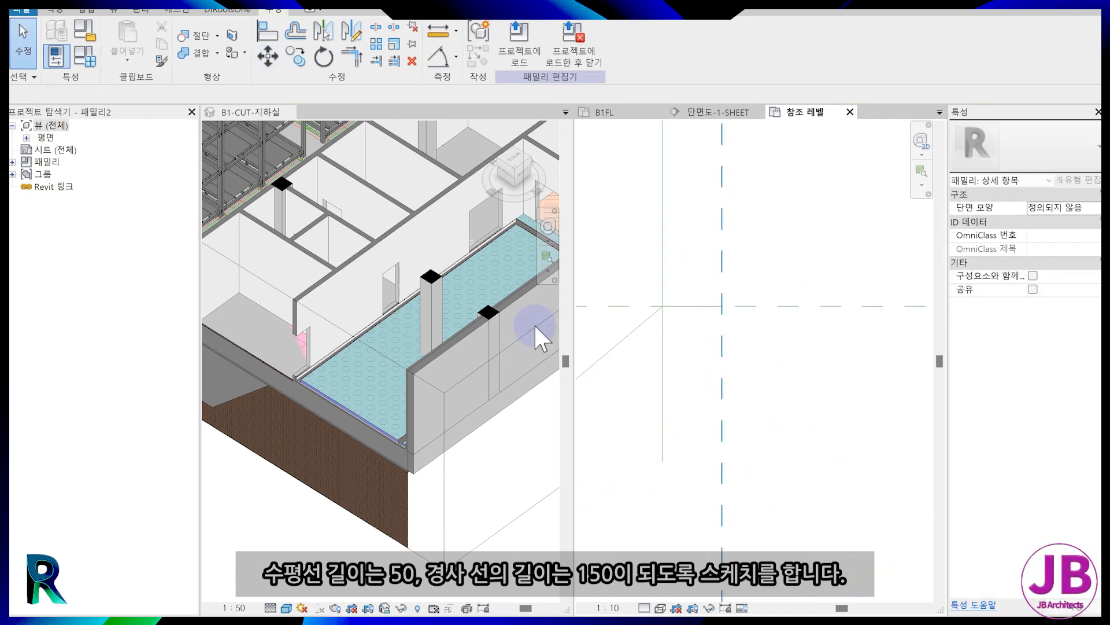
# - Offset the horizontal and sloping lines downward by 3 mm as copies to give the flat bar its thickness
pyautogui.click(295, 30)
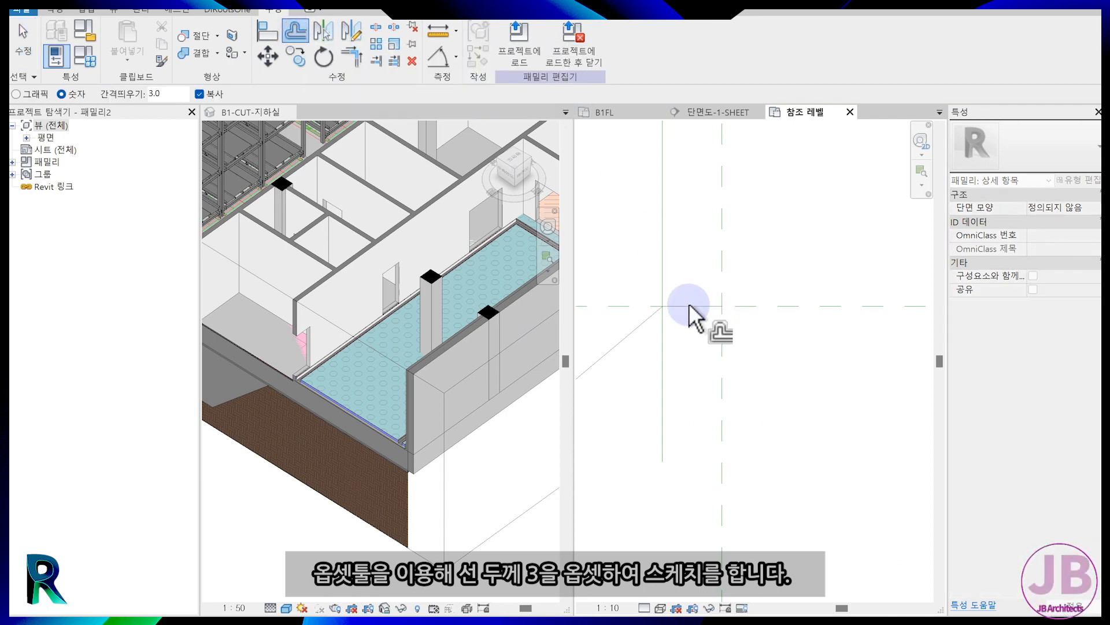
pyautogui.click(631, 340)
pyautogui.scroll(2, 651, 347)
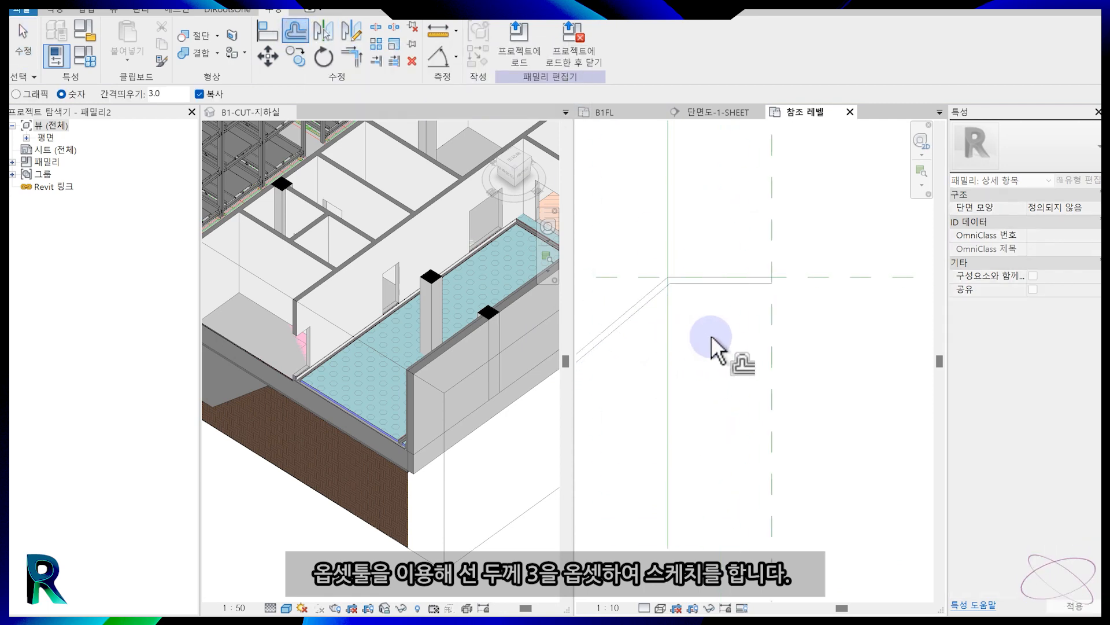
pyautogui.press('Escape')
# - Close the flat bar profile with short lines at its end on the central plane and its lower sloping end
pyautogui.moveTo(726, 348); pyautogui.dragTo(717, 367, button='middle')
pyautogui.scroll(2, 753, 333)
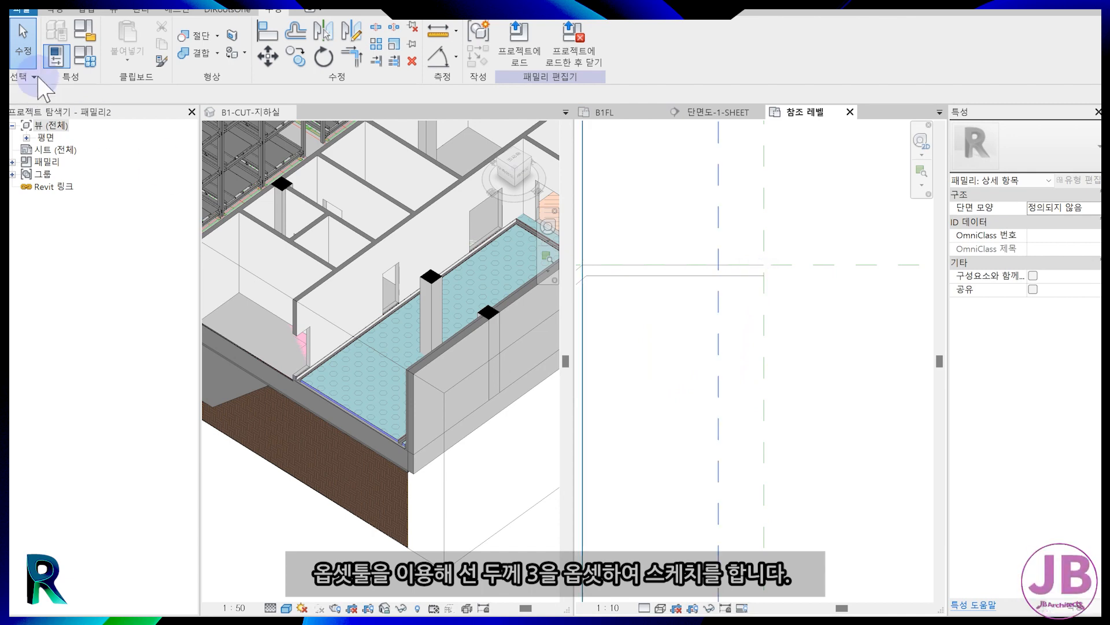
pyautogui.click(53, 10)
pyautogui.click(116, 44)
pyautogui.click(765, 275)
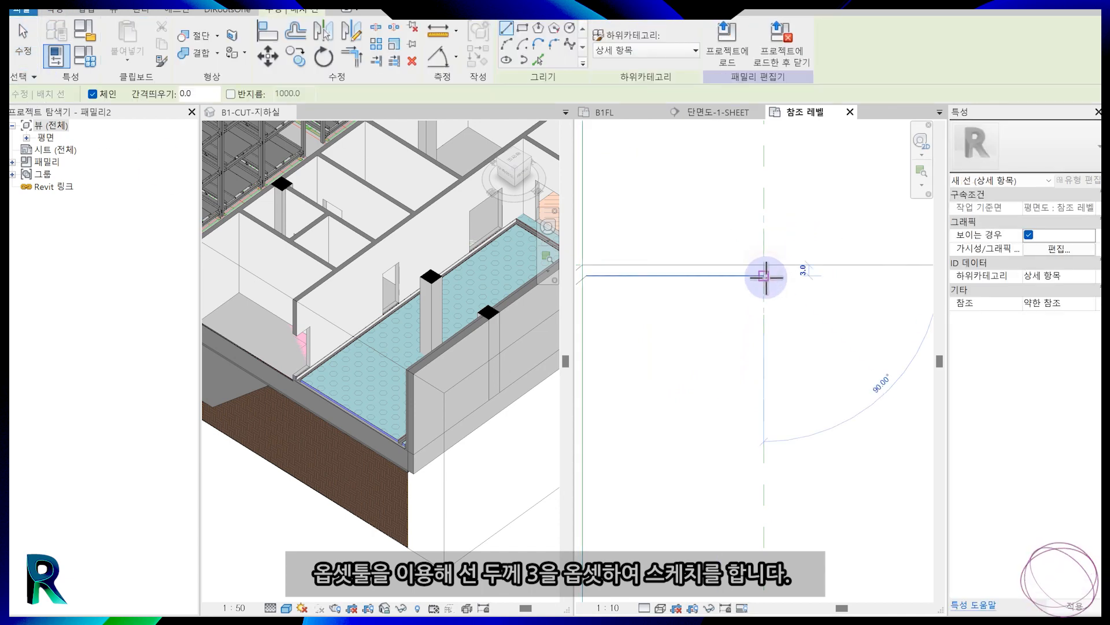
pyautogui.press('Escape')
pyautogui.scroll(-1, 766, 438)
pyautogui.moveTo(766, 438); pyautogui.dragTo(843, 354, button='middle')
pyautogui.scroll(2, 595, 469)
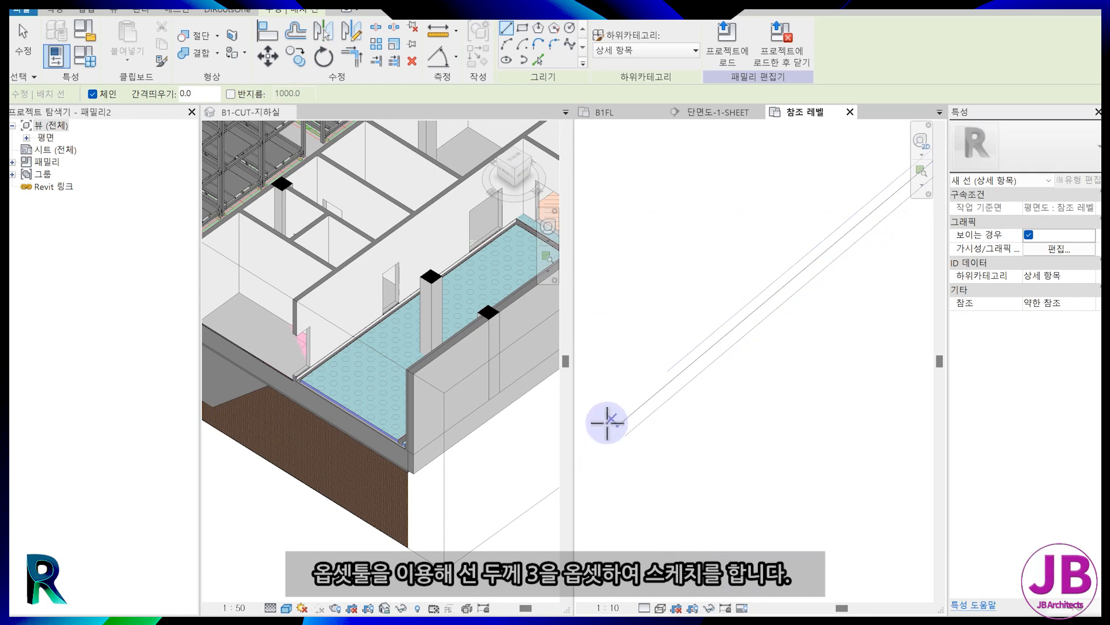
pyautogui.click(617, 426)
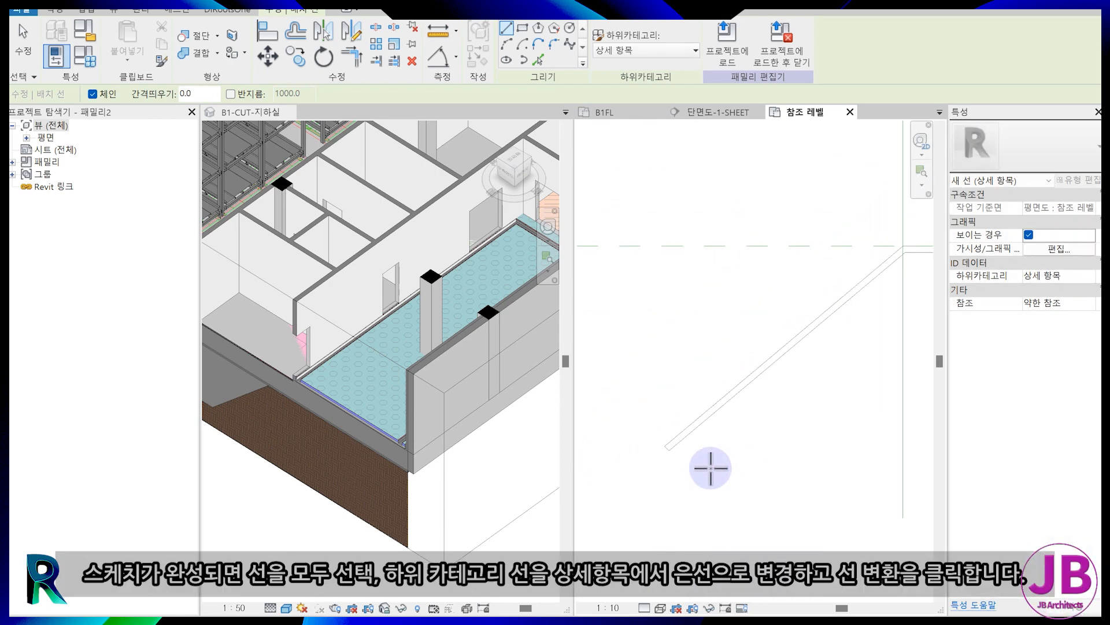
pyautogui.press('Escape')
# - Convert all six profile lines to the 은선 subcategory
pyautogui.moveTo(654, 283)
pyautogui.mouseDown()
pyautogui.moveTo(800, 453)
pyautogui.moveTo(897, 466)
pyautogui.moveTo(919, 491)
pyautogui.mouseUp()
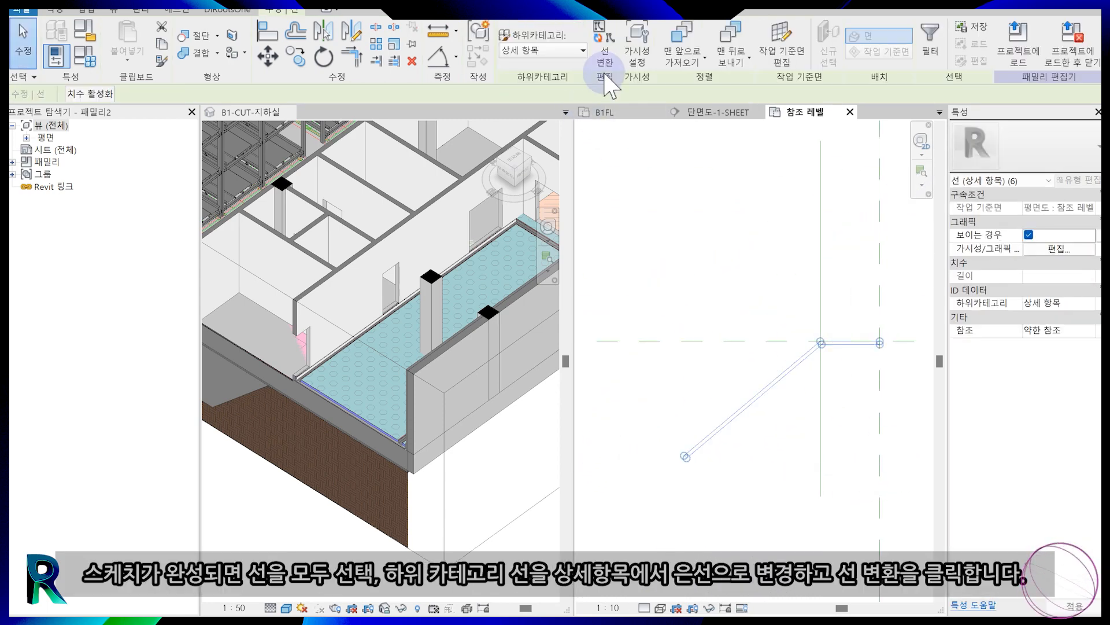
pyautogui.click(565, 50)
pyautogui.click(560, 152)
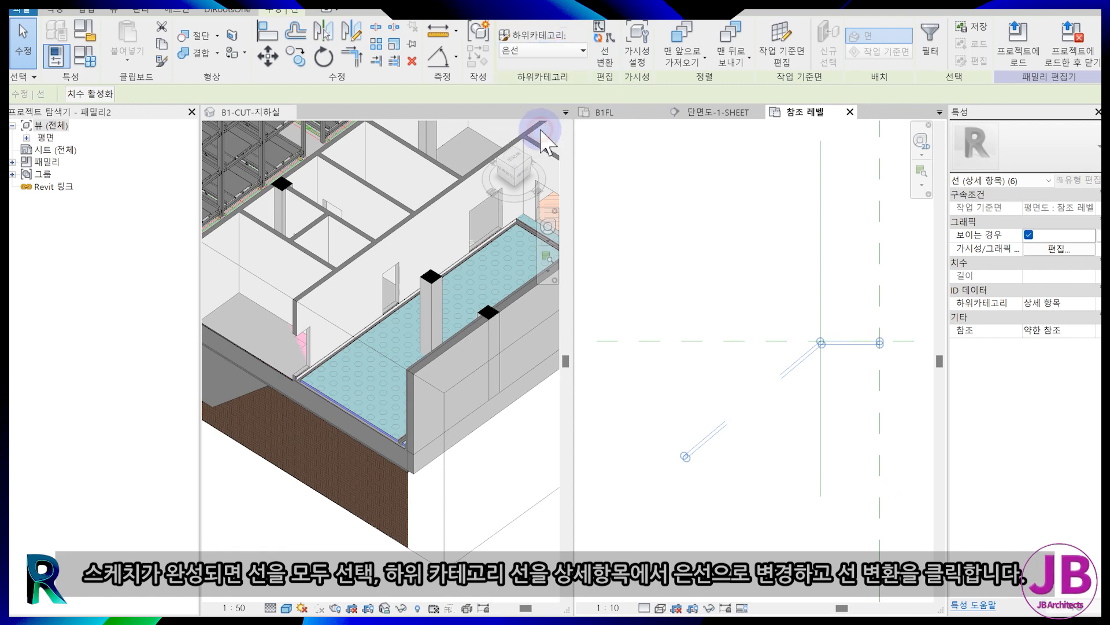
pyautogui.click(605, 53)
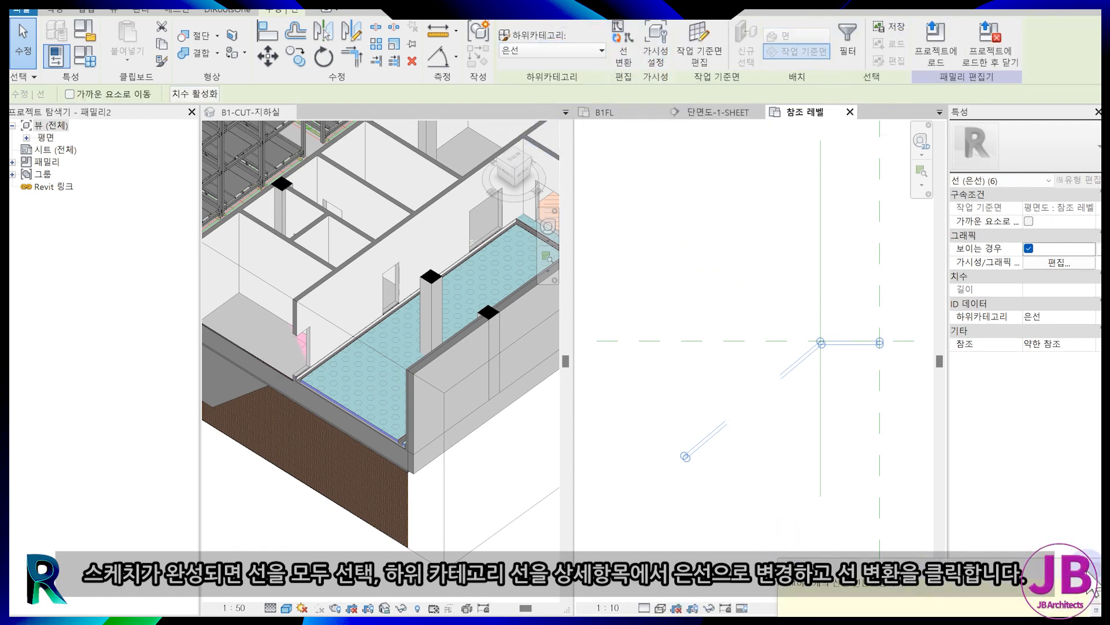
pyautogui.click(777, 440)
pyautogui.scroll(1, 777, 439)
pyautogui.click(496, 272)
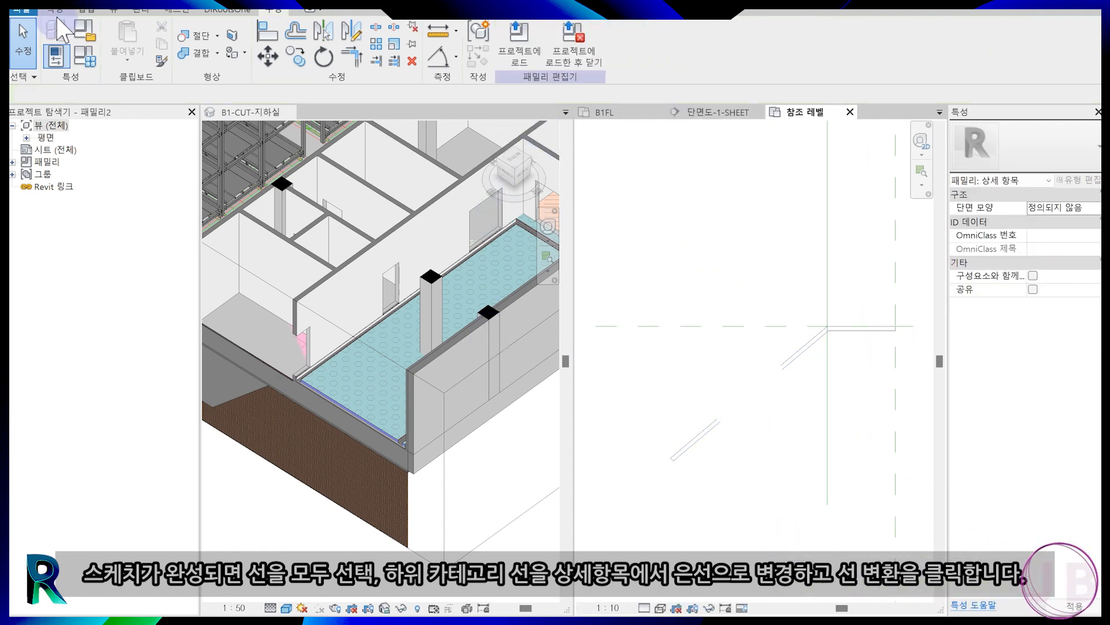
# - Save the detail item family as 지지 and load it into the project
pyautogui.hotkey('ctrl', 's')
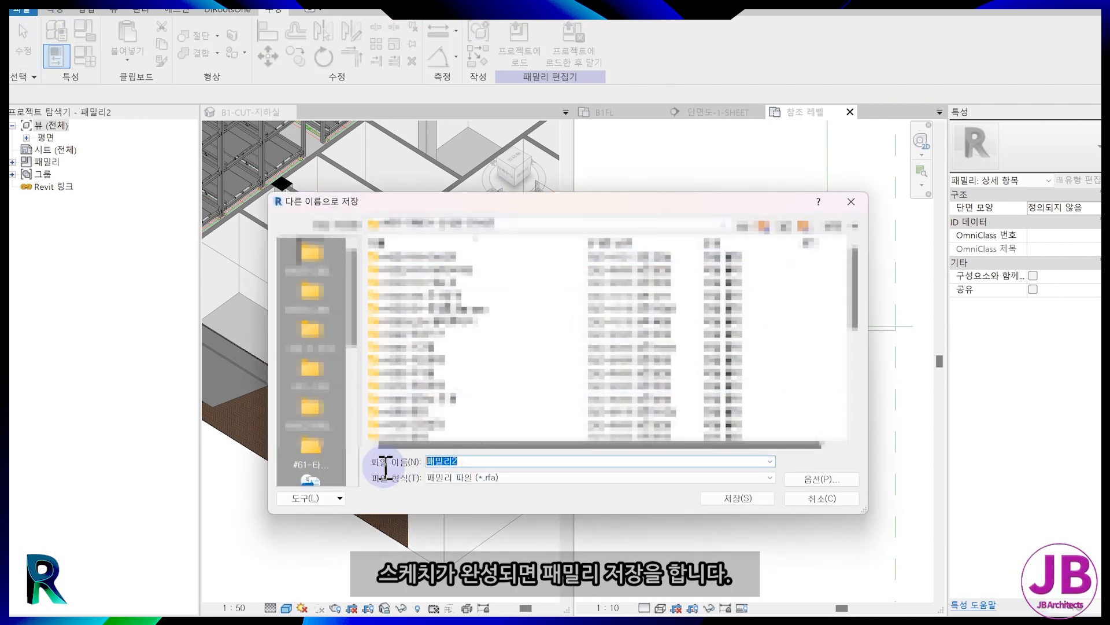
pyautogui.write('지지')
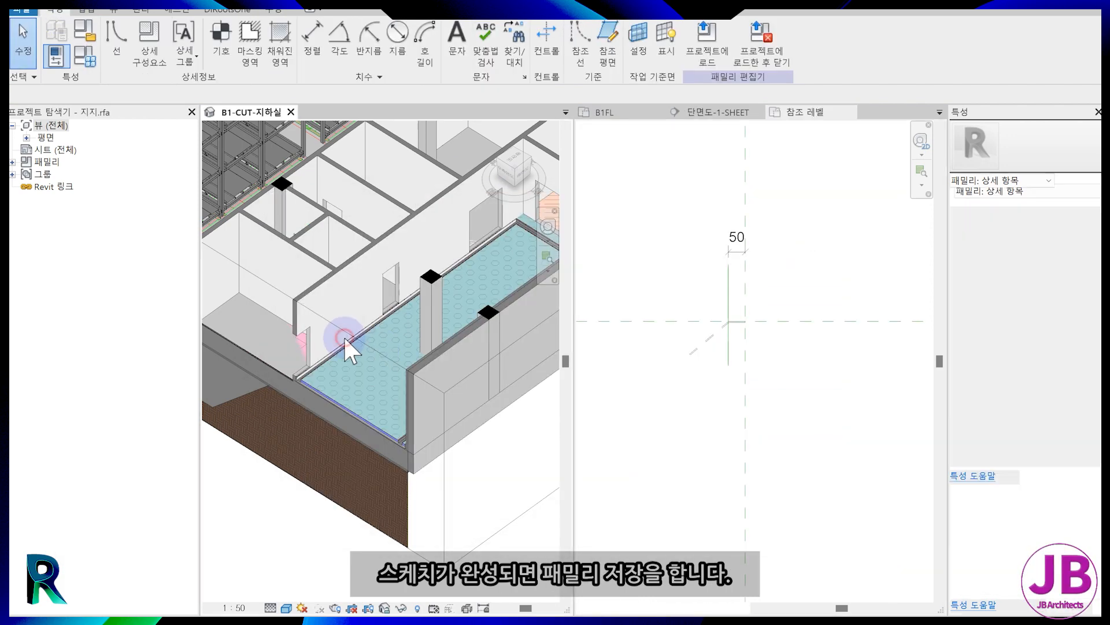
# - Open the 오픈트랜치-V1 family of the basement trench for editing and show its 오른쪽 elevation
pyautogui.scroll(5, 354, 347)
pyautogui.click(356, 345)
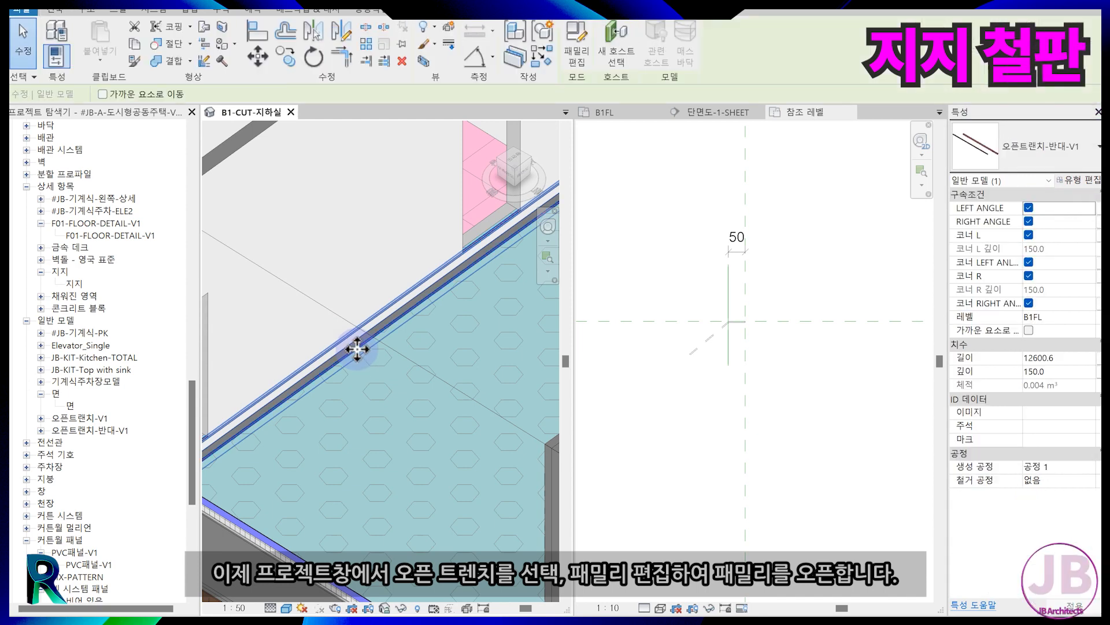
pyautogui.scroll(-2, 322, 304)
pyautogui.click(442, 516)
pyautogui.click(578, 56)
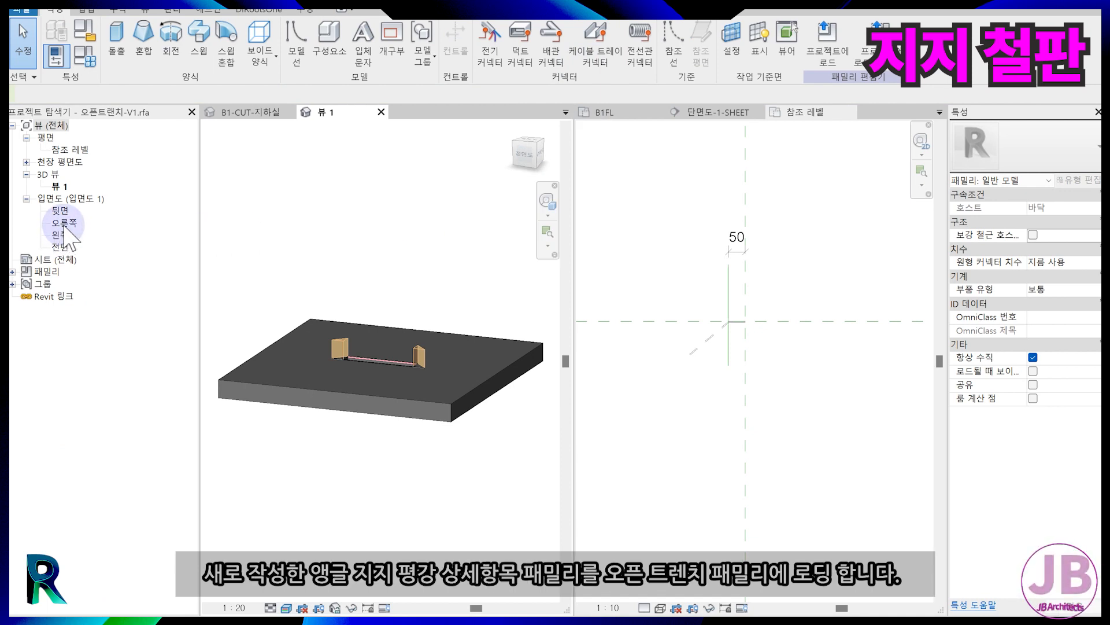
pyautogui.click(65, 224)
pyautogui.doubleClick(66, 224)
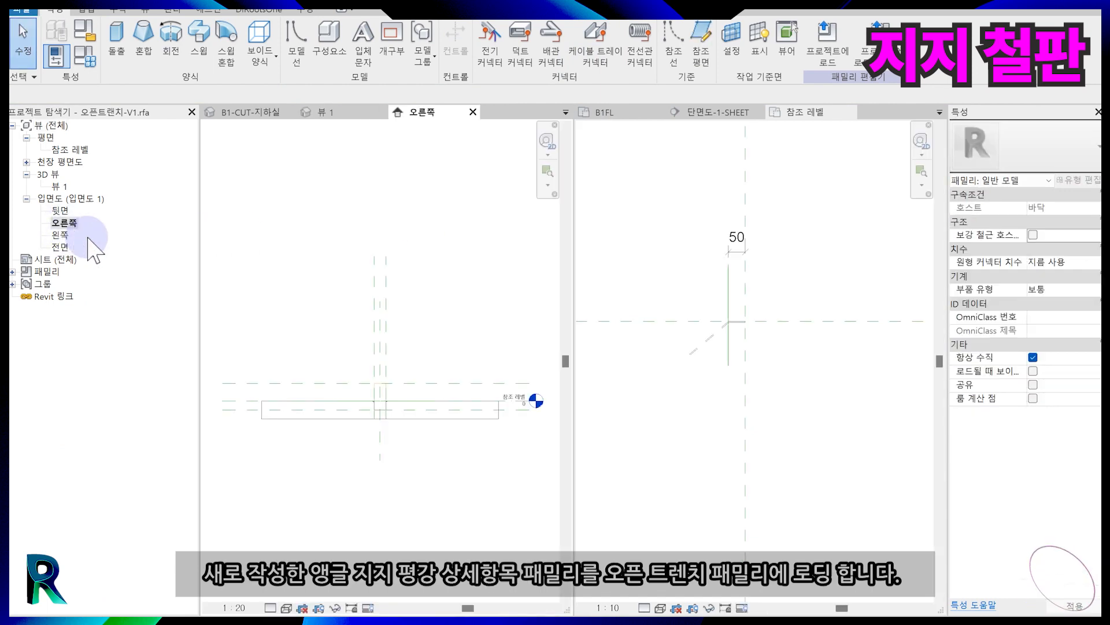
pyautogui.scroll(2, 648, 390)
# - Load the 지지 detail item family into the open 오픈트랜치-V1 family
pyautogui.click(769, 295)
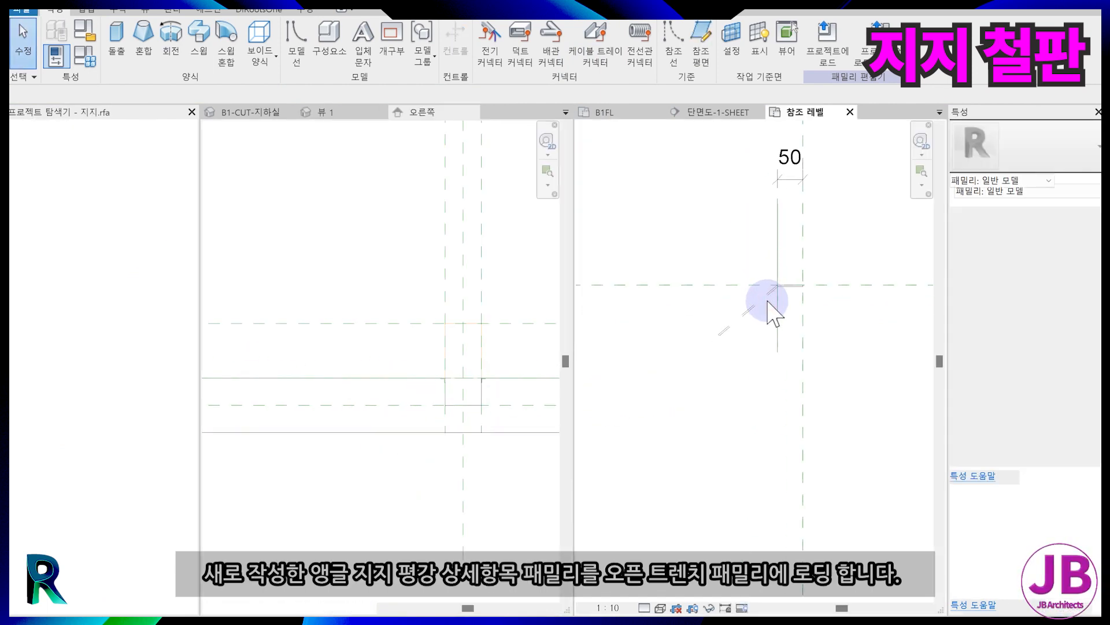
pyautogui.click(761, 301)
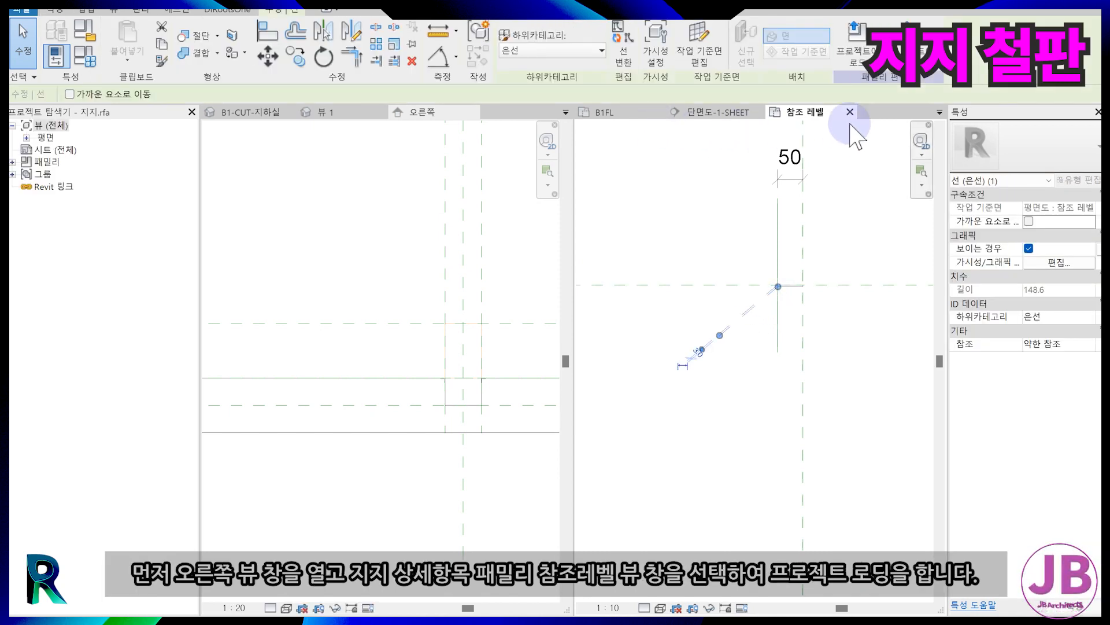
pyautogui.click(856, 43)
pyautogui.click(453, 253)
pyautogui.click(514, 412)
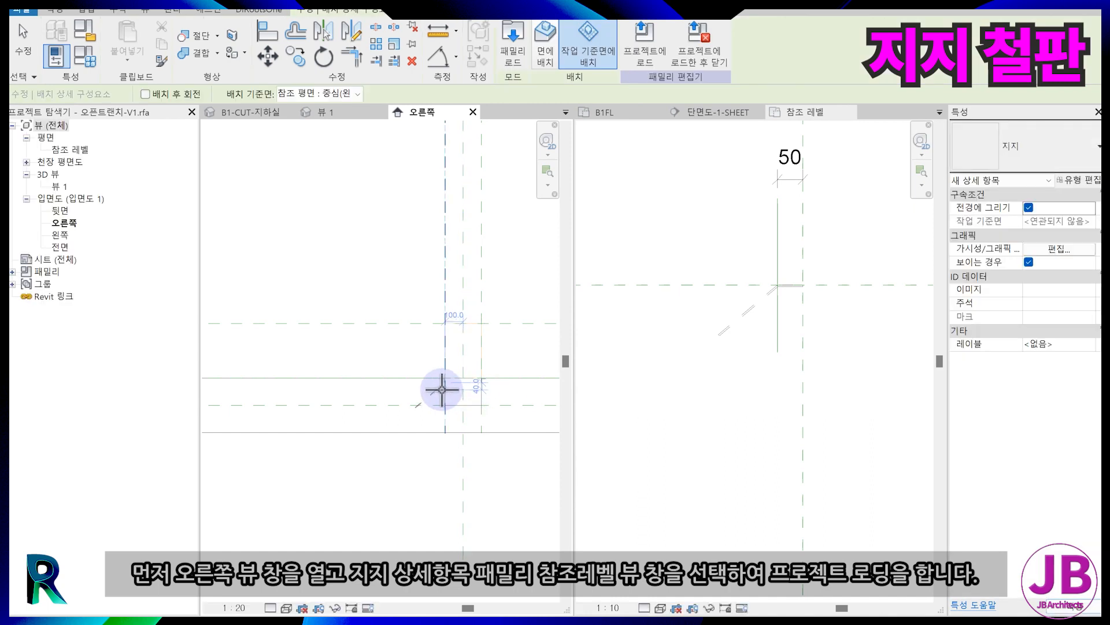
# - Place a 지지 detail item beside the trench's left wall and move its end corner onto the angle's inner corner
pyautogui.scroll(5, 441, 393)
pyautogui.click(438, 399)
pyautogui.press('Escape')
pyautogui.scroll(4, 397, 327)
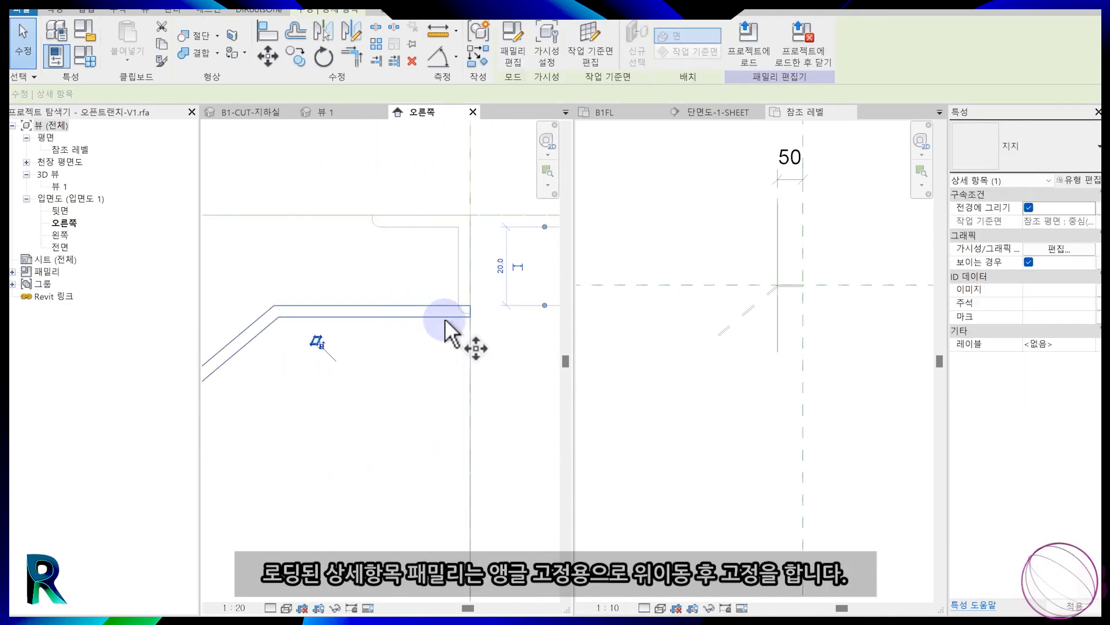
pyautogui.press('m')
pyautogui.press('v')
pyautogui.click(471, 306)
pyautogui.click(459, 228)
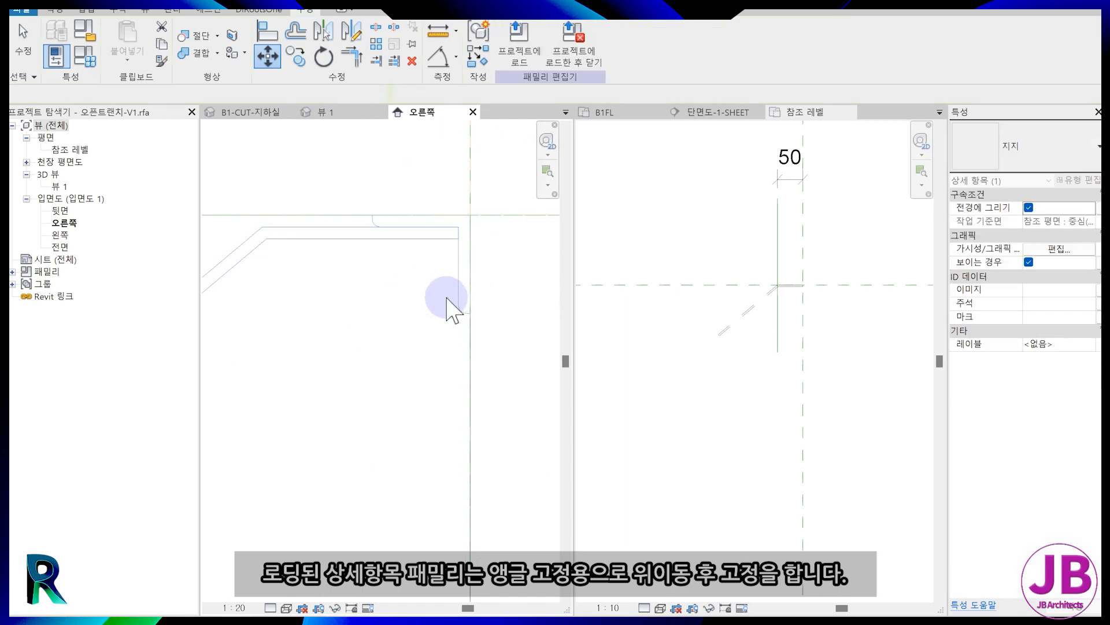
# - Align the 지지 detail item's end to the left trench angle and lock the alignment
pyautogui.press('a')
pyautogui.press('l')
pyautogui.click(463, 233)
pyautogui.scroll(-2, 408, 368)
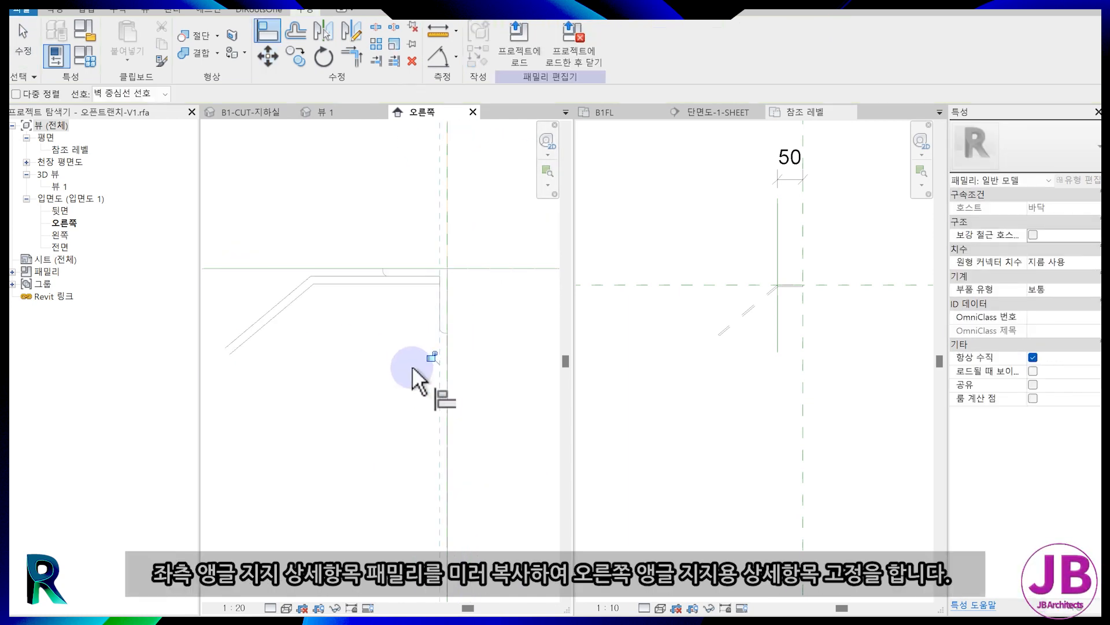
pyautogui.scroll(-3, 379, 378)
pyautogui.press('Escape')
# - Mirror a copy of the 지지 detail item about the central reference plane onto the trench's opposite side
pyautogui.click(331, 366)
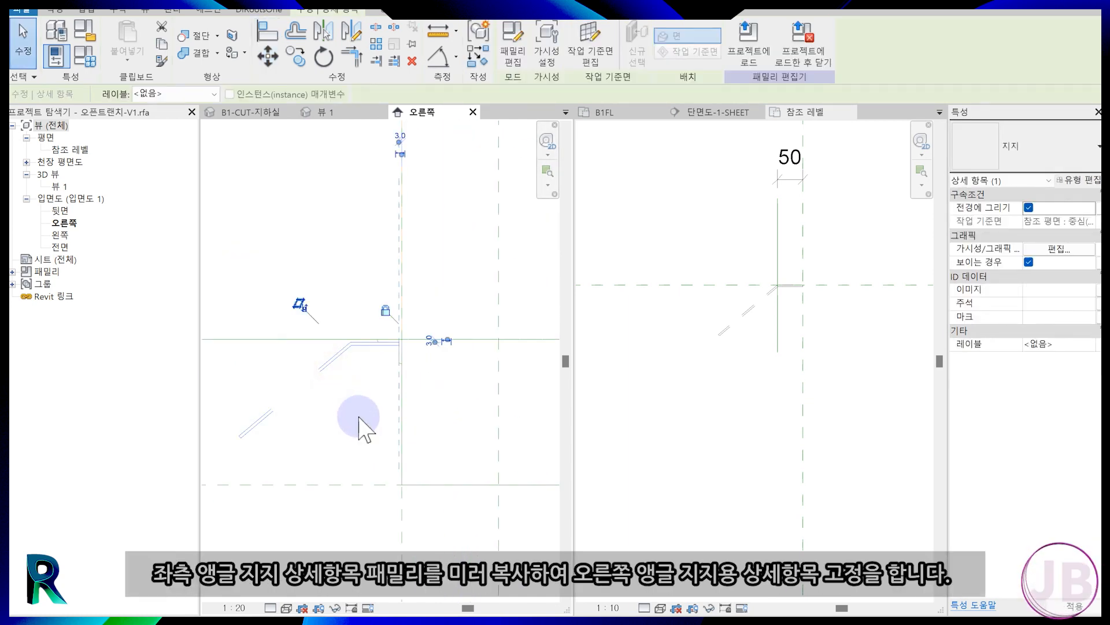
pyautogui.scroll(-2, 353, 420)
pyautogui.moveTo(352, 425); pyautogui.dragTo(348, 415, button='middle')
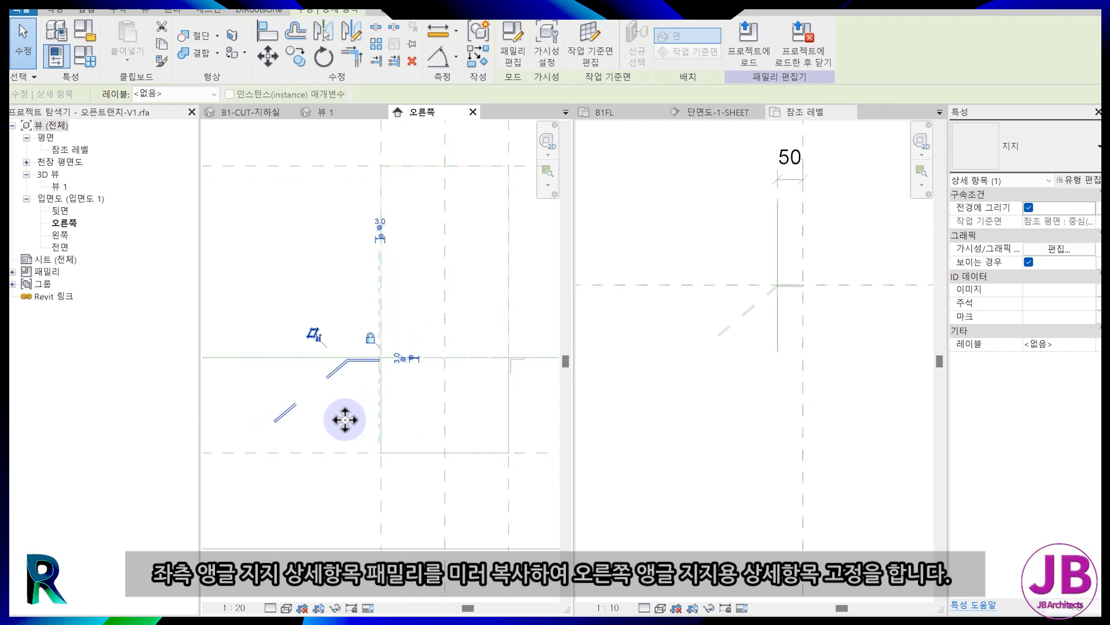
pyautogui.press('m')
pyautogui.press('m')
pyautogui.click(447, 317)
pyautogui.press('Escape')
pyautogui.moveTo(436, 396); pyautogui.dragTo(379, 386, button='middle')
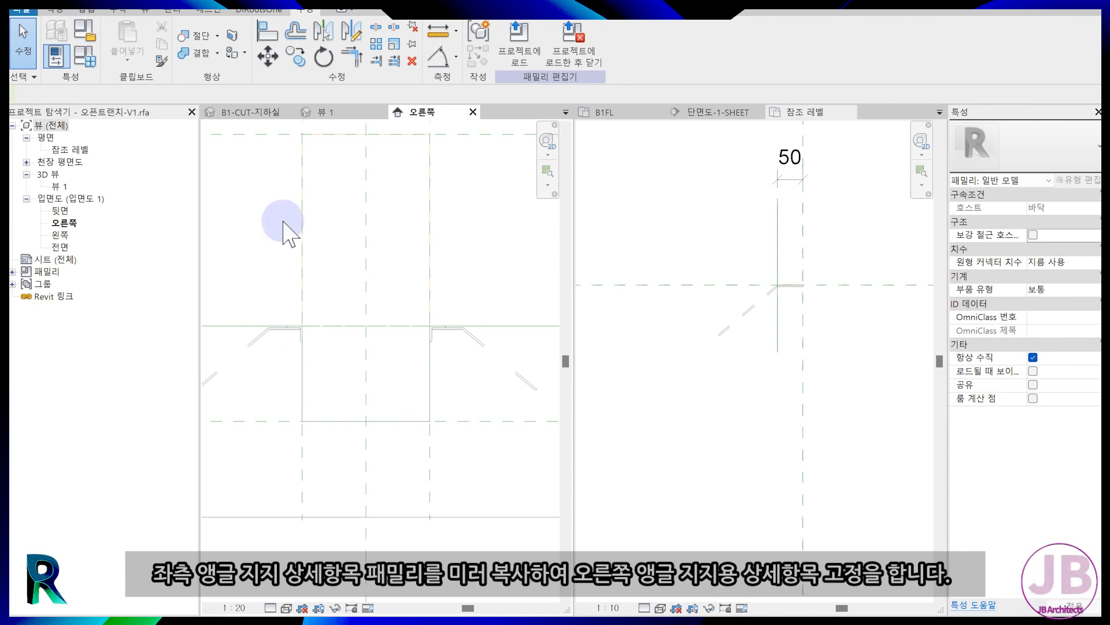
pyautogui.click(536, 328)
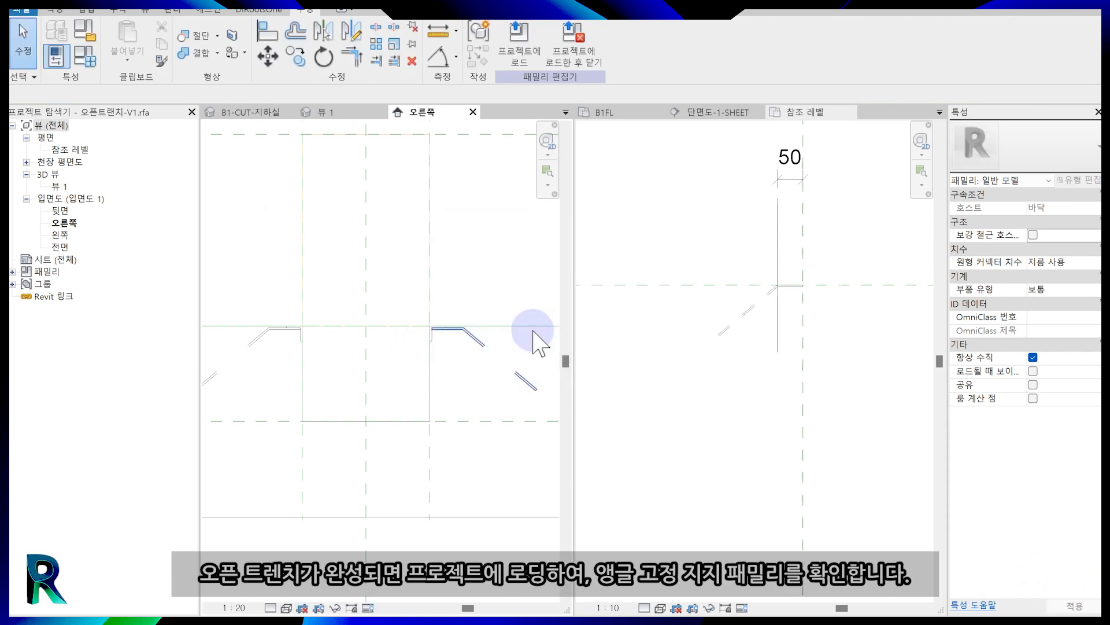
# - Load the updated 오픈트랜치-V1 family into the building project, overwriting the existing version and its parameter values
pyautogui.click(567, 49)
pyautogui.click(453, 242)
pyautogui.click(502, 414)
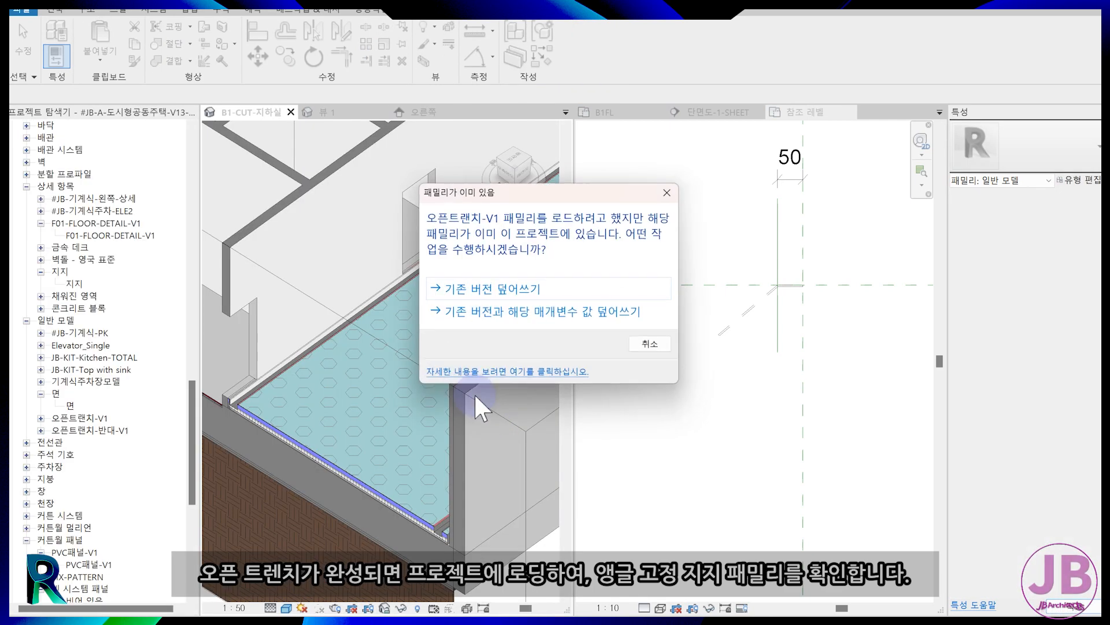
pyautogui.click(468, 311)
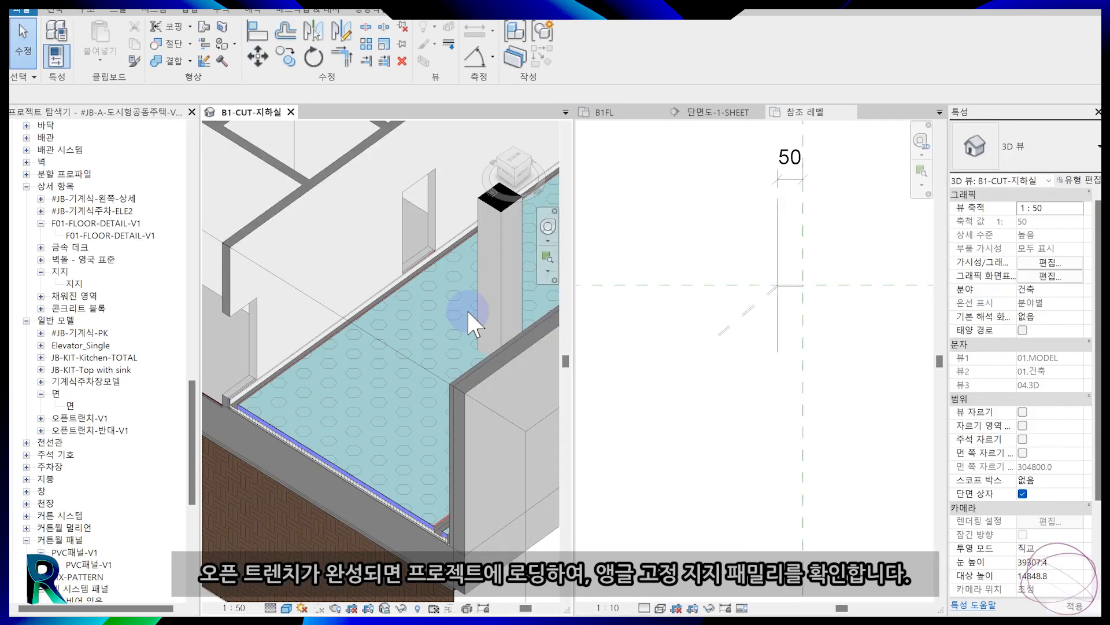
# - Close the 지지 family and save its changes to 지지.rfa
pyautogui.click(804, 113)
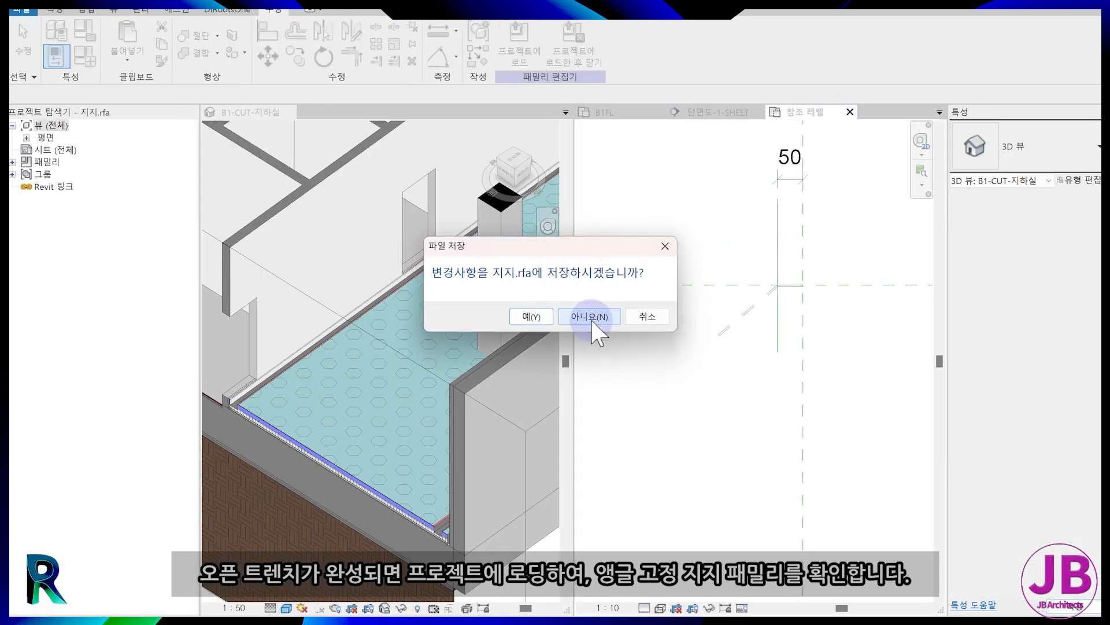
pyautogui.click(543, 313)
pyautogui.click(537, 319)
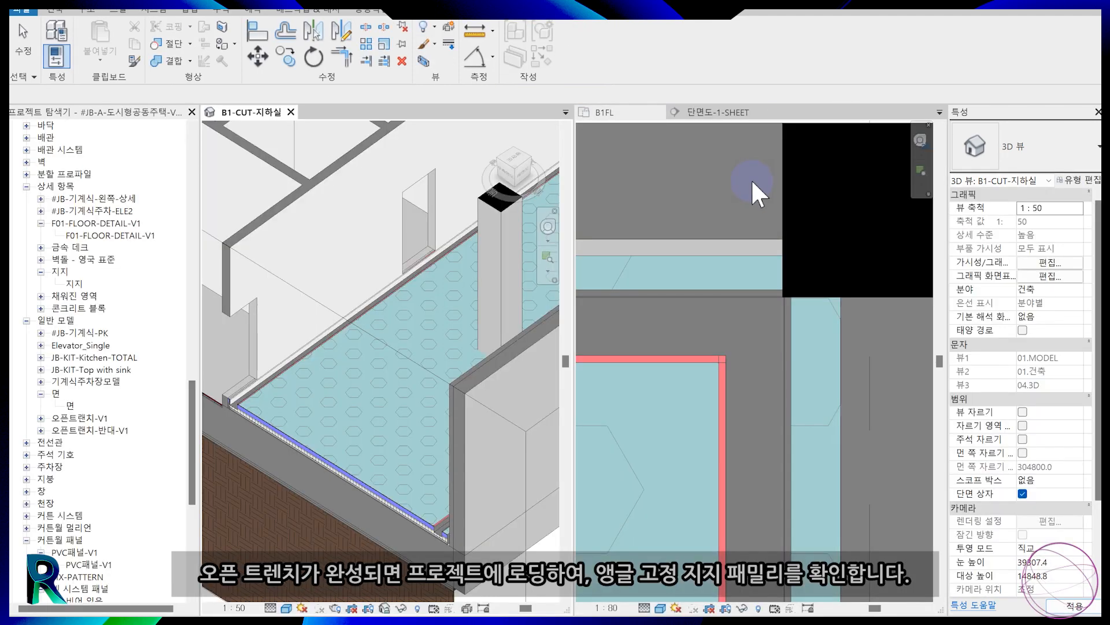
# - Examine the 단면도-1-SHEET section for the flat bar detail items on both sides of the open trenches
pyautogui.click(726, 117)
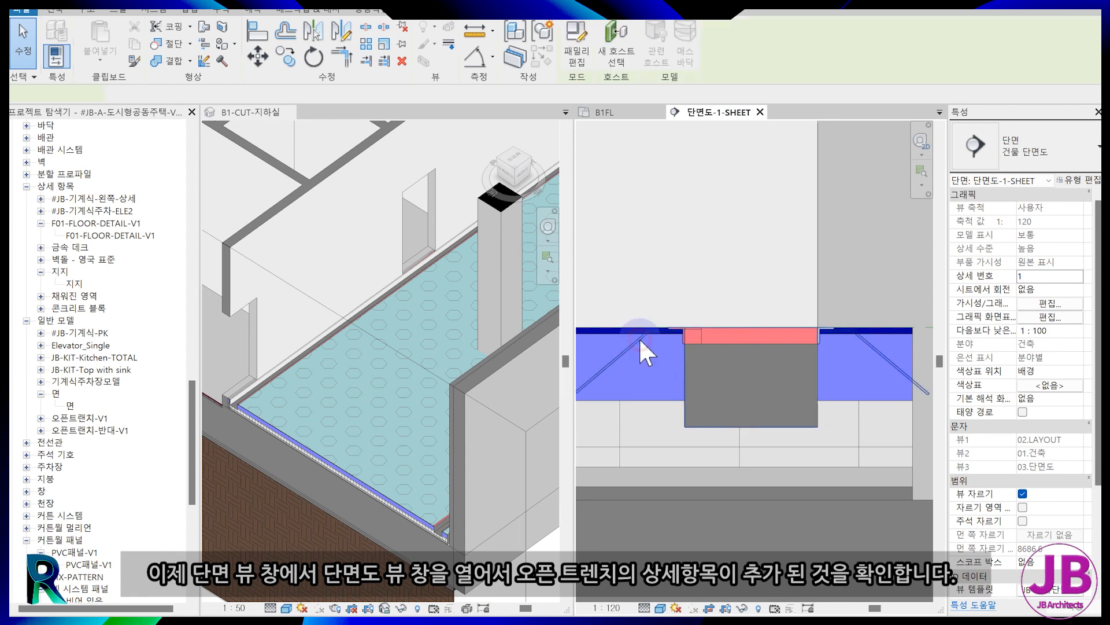
pyautogui.click(800, 384)
pyautogui.scroll(-2, 648, 378)
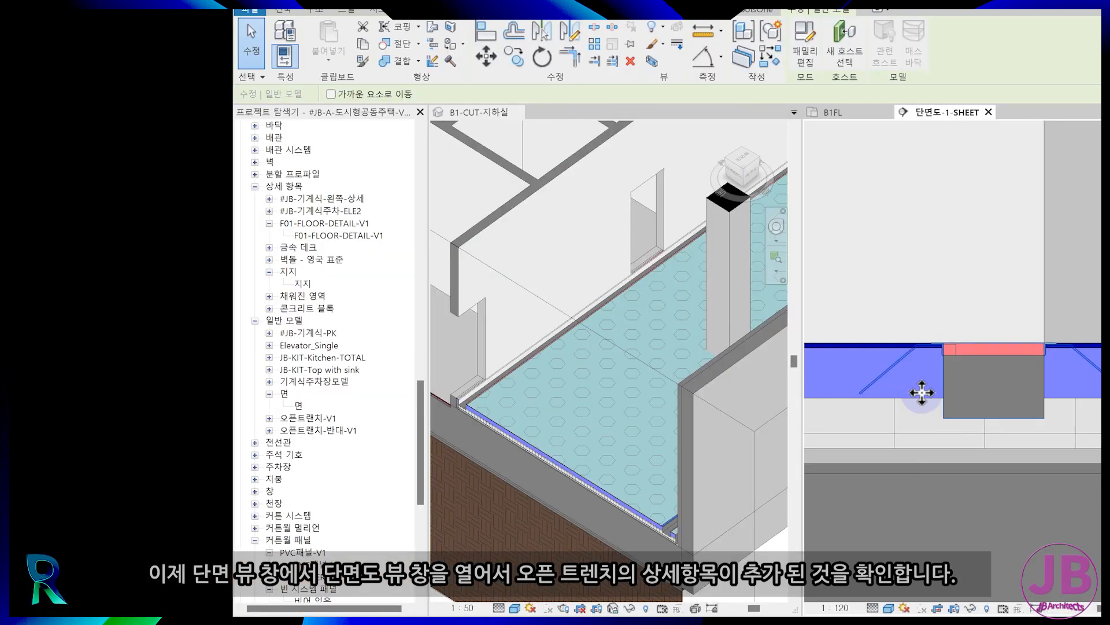
pyautogui.moveTo(692, 393); pyautogui.dragTo(720, 430, button='middle')
pyautogui.scroll(-2, 807, 486)
pyautogui.press('Escape')
pyautogui.moveTo(1075, 442); pyautogui.dragTo(833, 284, button='middle')
pyautogui.scroll(2, 955, 300)
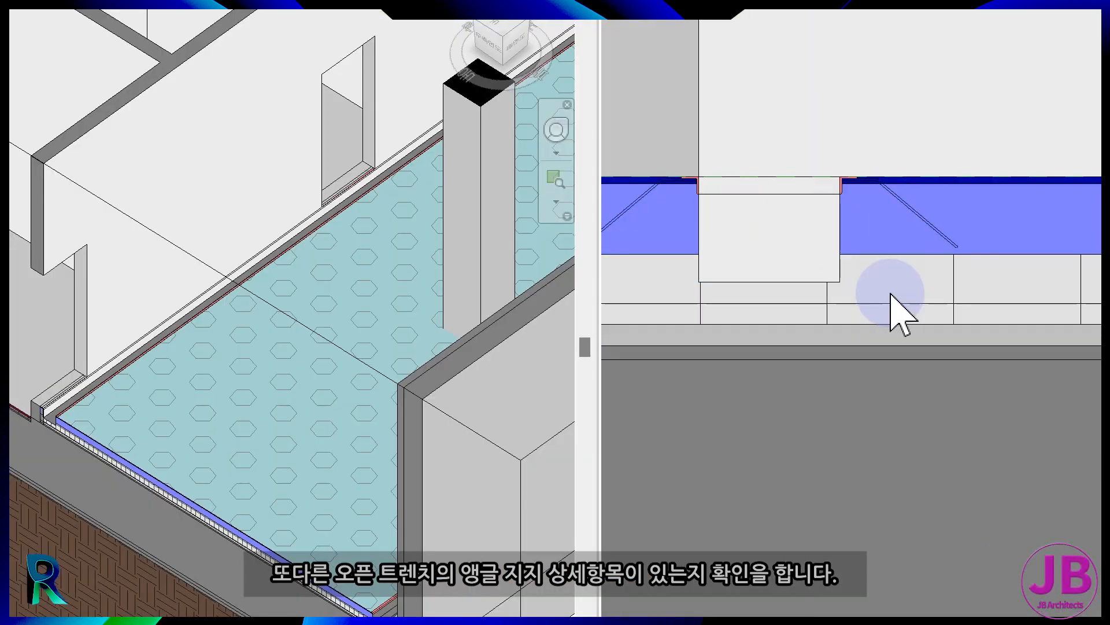
pyautogui.scroll(-3, 813, 509)
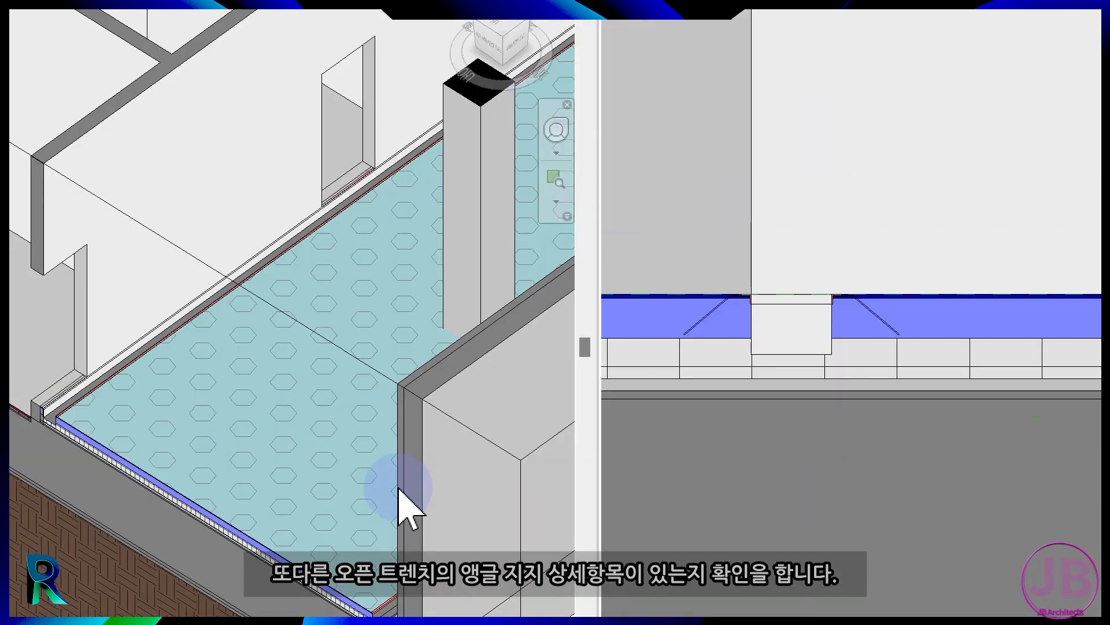
# - Select the section box in the B1-CUT-지하실 3D view and extend it to take in more of the building
pyautogui.scroll(-5, 399, 503)
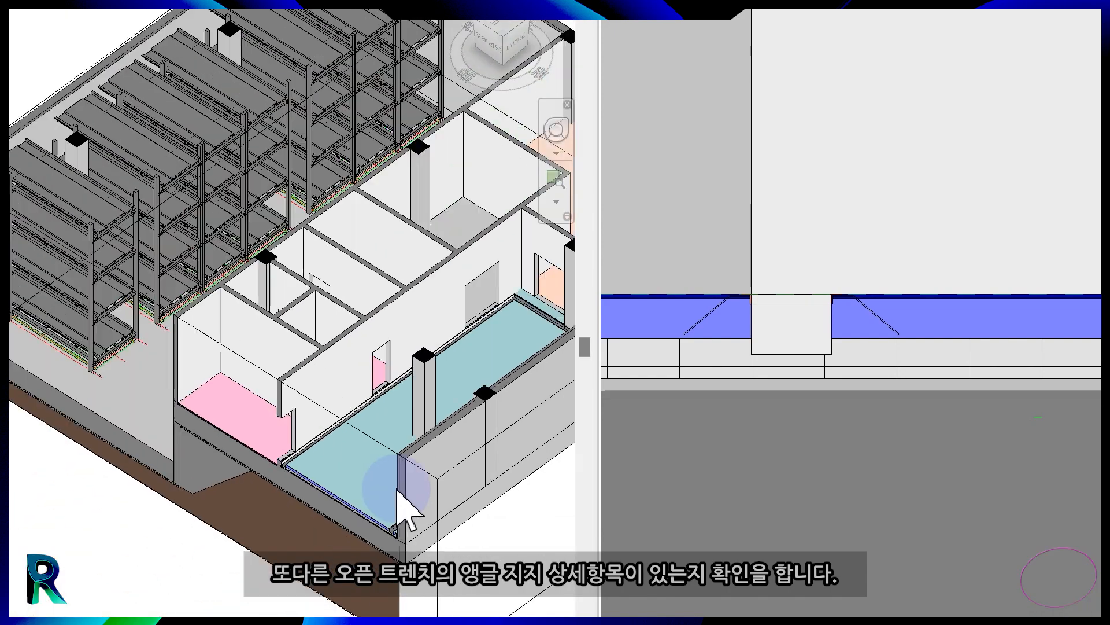
pyautogui.scroll(6, 183, 437)
pyautogui.scroll(-6, 183, 438)
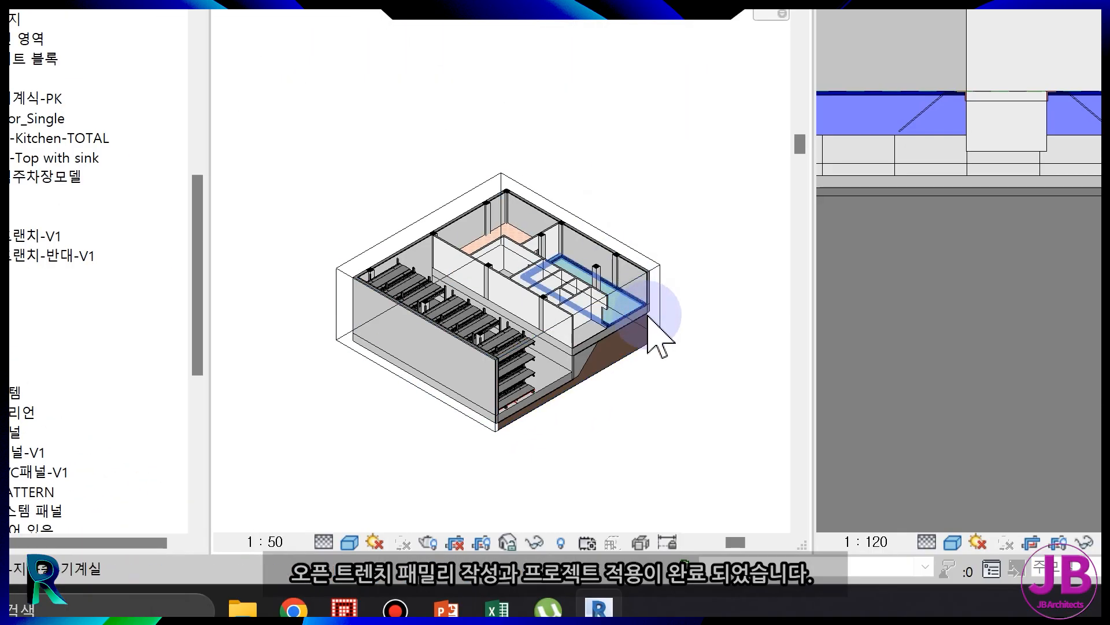
pyautogui.click(664, 321)
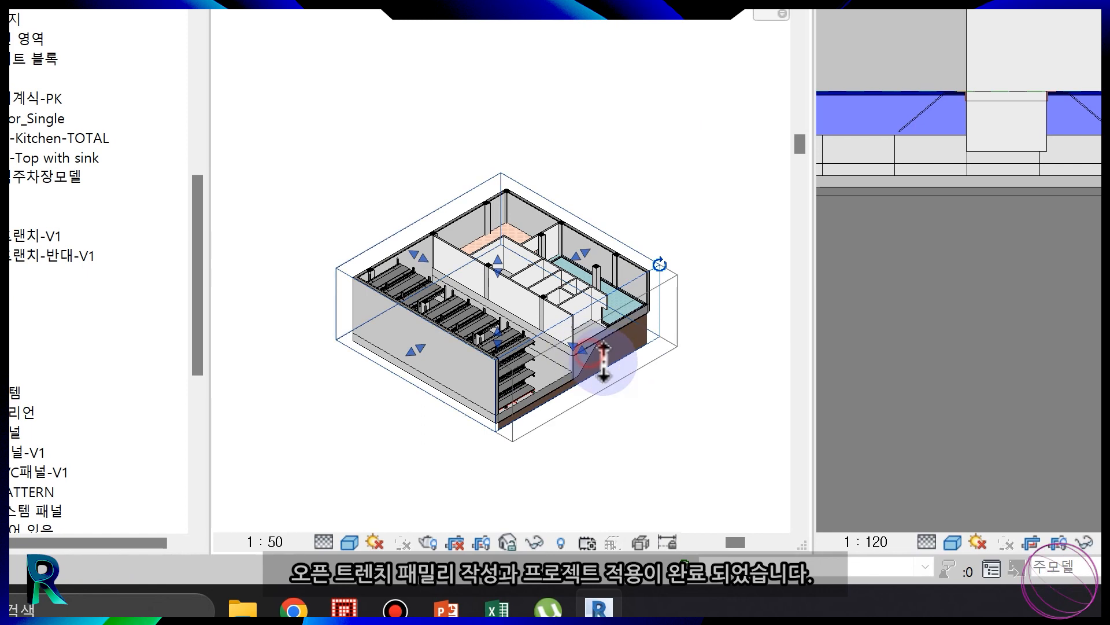
pyautogui.moveTo(603, 360); pyautogui.dragTo(636, 405)
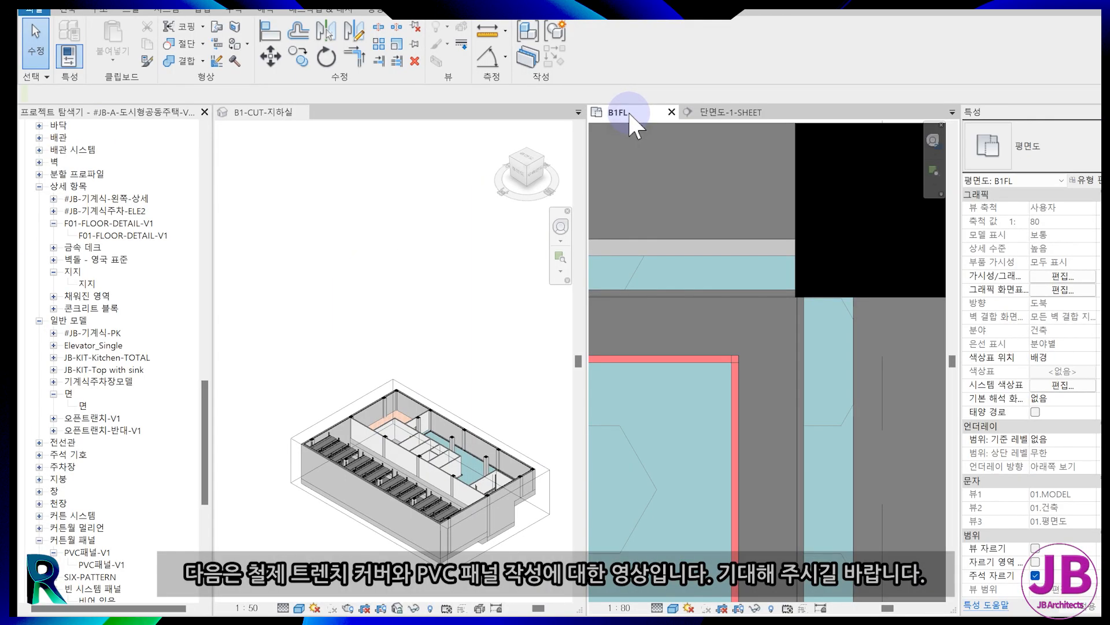
# - Show the whole B1FL floor plan
pyautogui.scroll(-8, 734, 307)
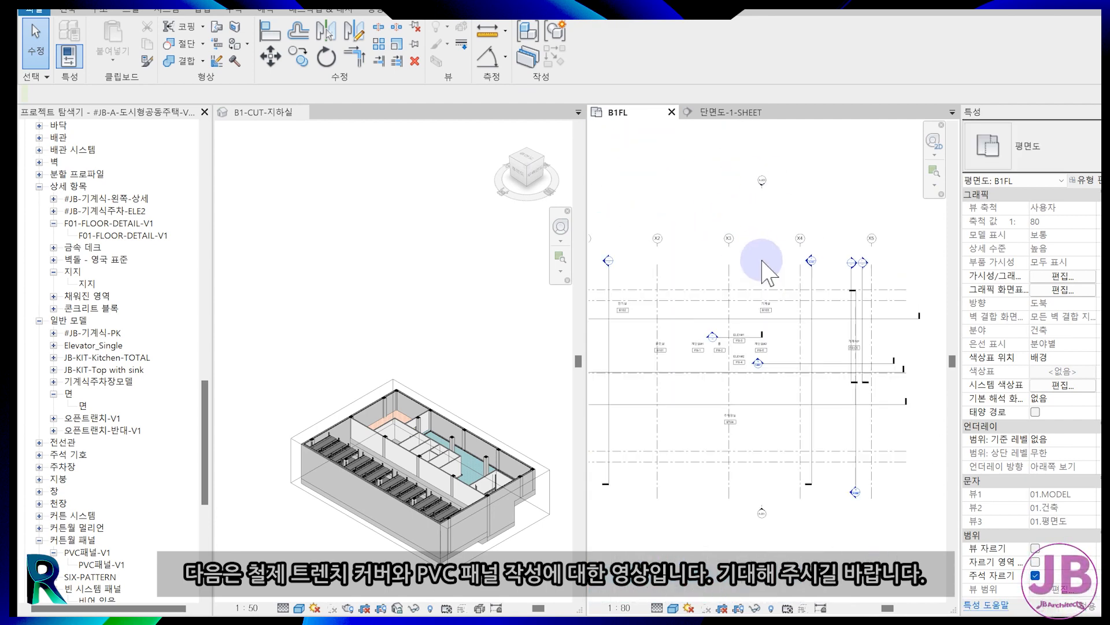
pyautogui.scroll(-1, 762, 272)
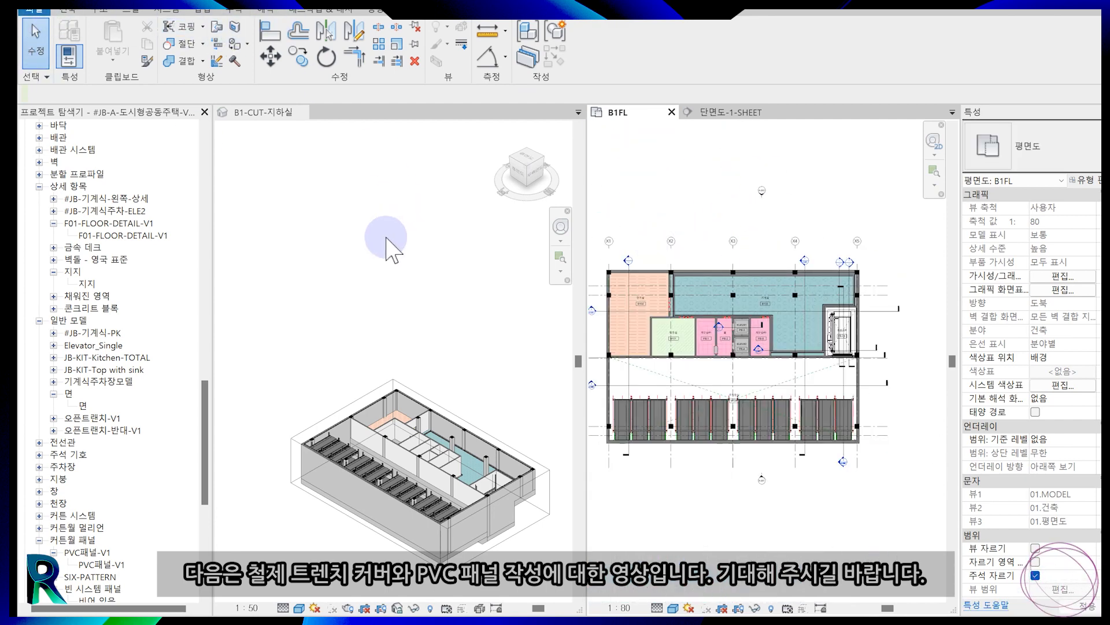